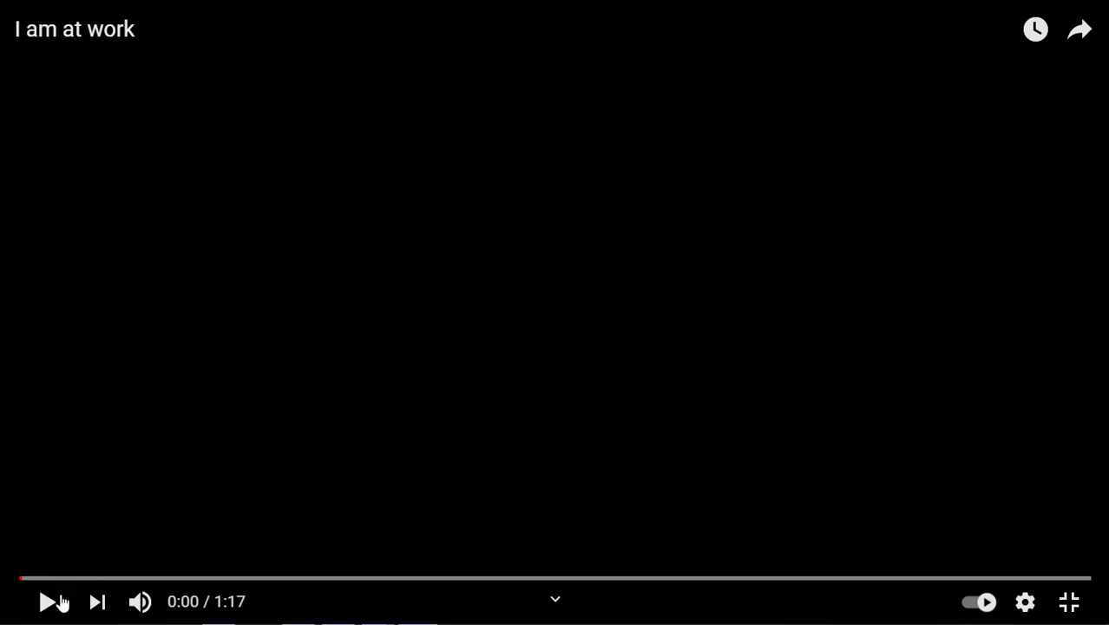
Play the 'I am at work' example video, then exit fullscreen back to its watch page.
{"action": "left_click", "coordinate": [45, 604]}
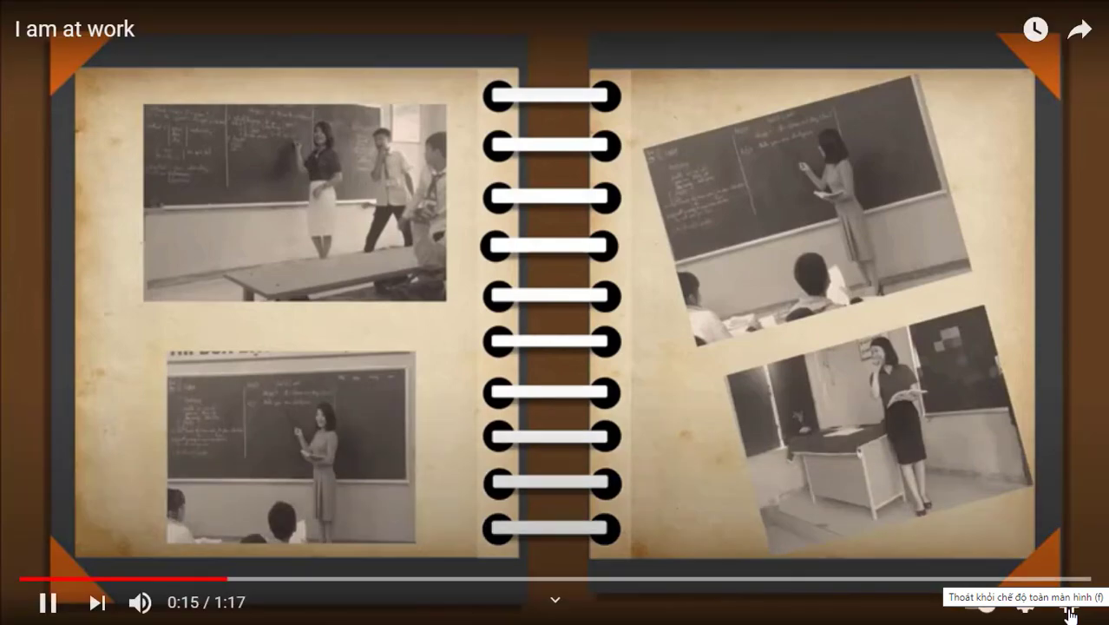
{"action": "left_click", "coordinate": [1069, 606]}
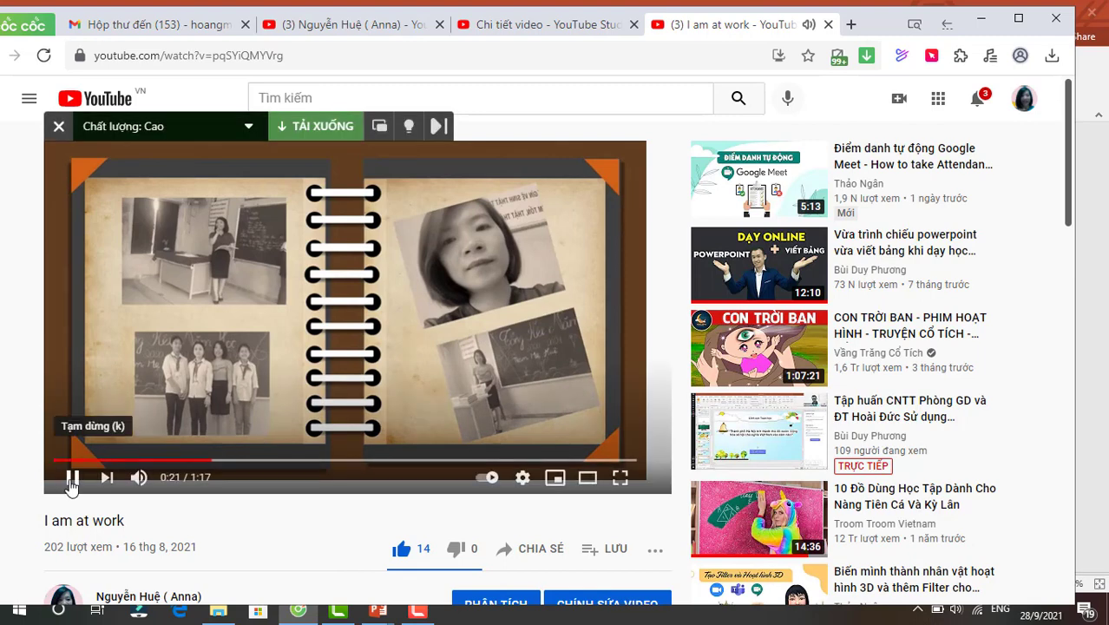
Pause the 'I am at work' video at 0:21 on the four-photo album spread.
{"action": "left_click", "coordinate": [68, 484]}
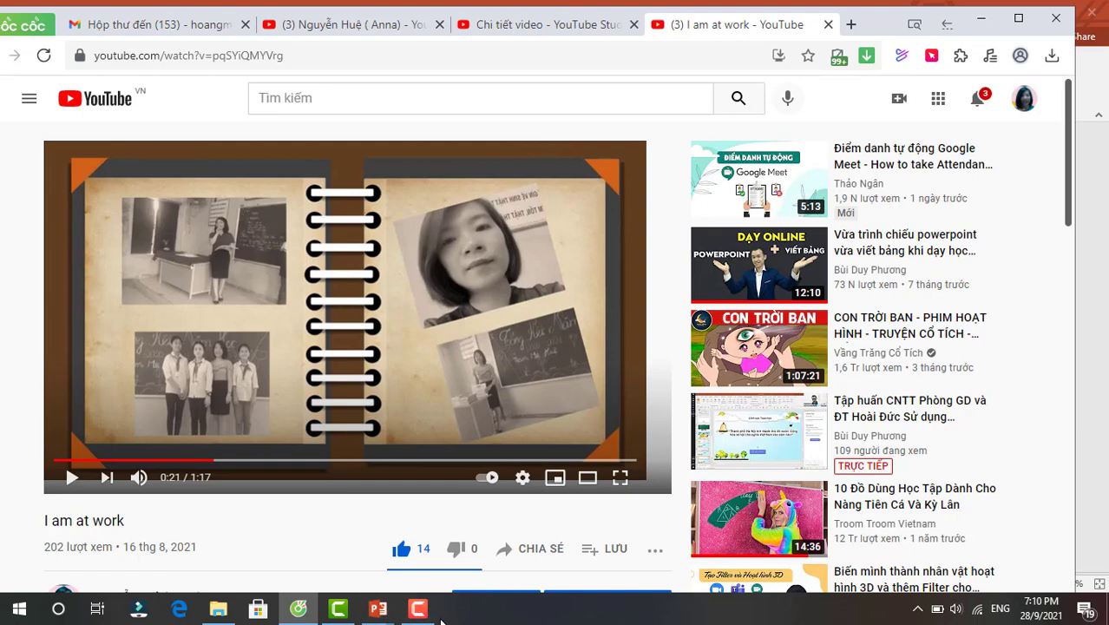
Check the 'Màu nâu cho album ảnh' presentation, then switch to the blank Presentation1 deck.
{"action": "left_click", "coordinate": [377, 609]}
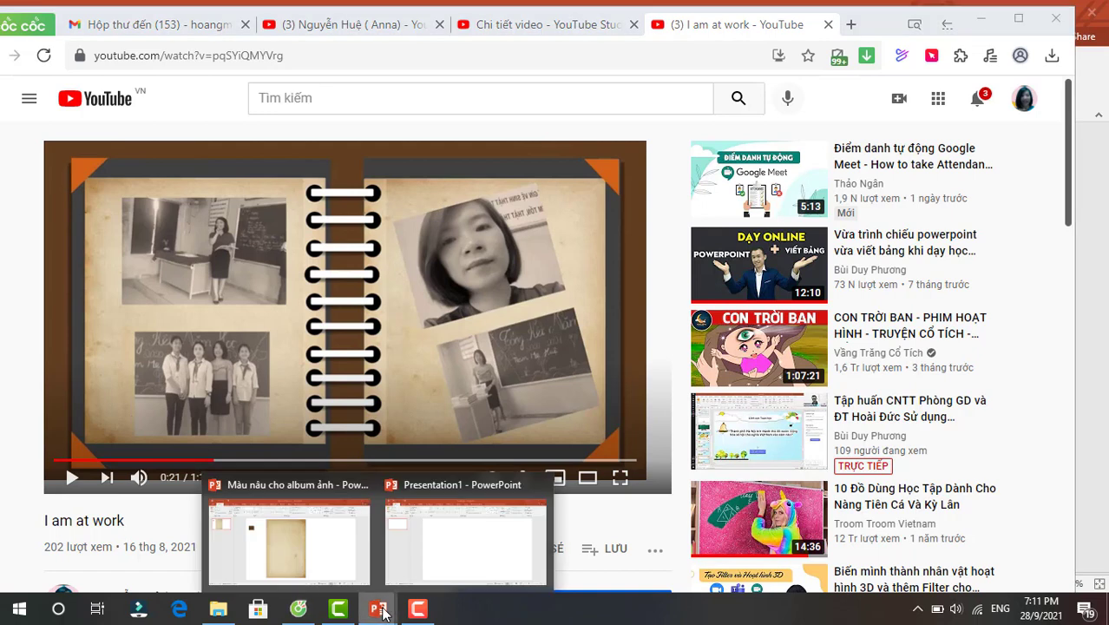
{"action": "left_click", "coordinate": [309, 566]}
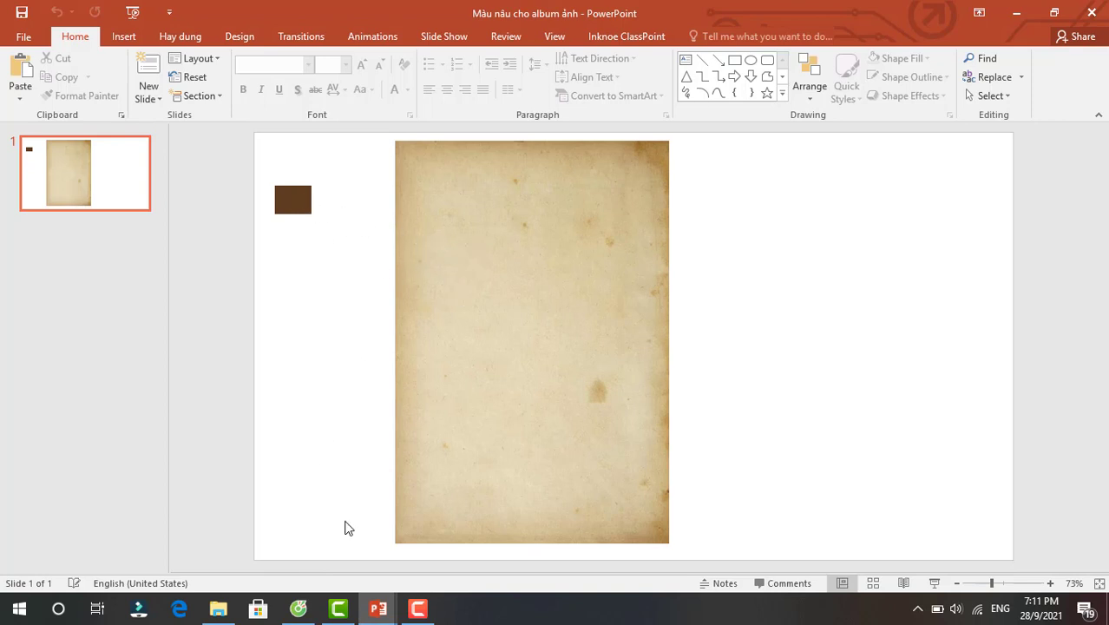
{"action": "left_click", "coordinate": [387, 613]}
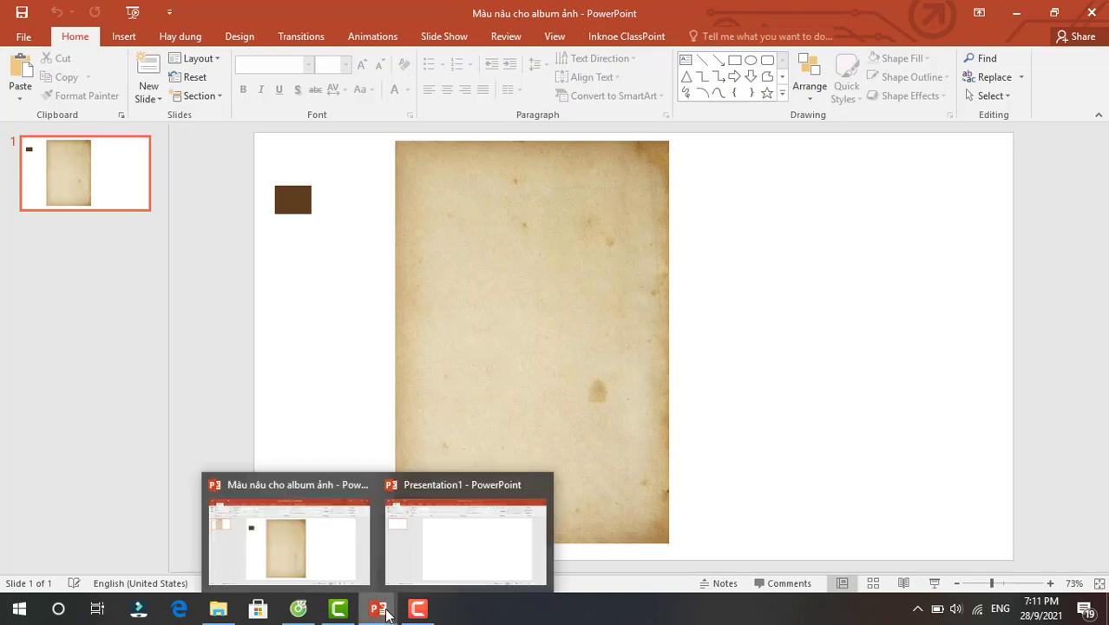
{"action": "left_click", "coordinate": [457, 563]}
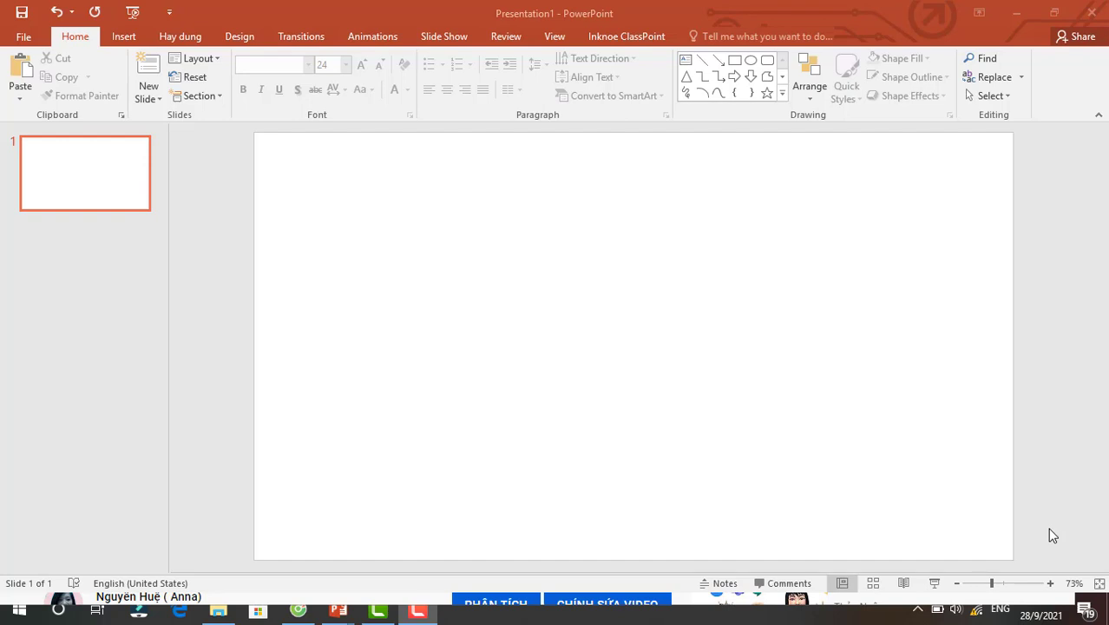
Draw a tall rectangle on the left side of the slide.
{"action": "left_click", "coordinate": [122, 37]}
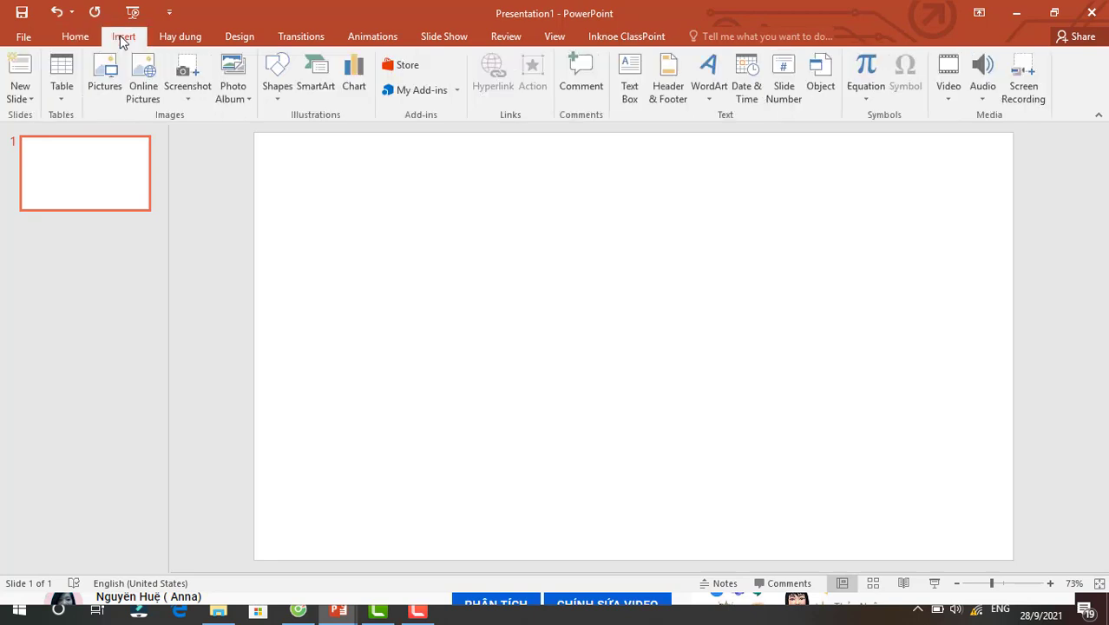
{"action": "left_click", "coordinate": [278, 83]}
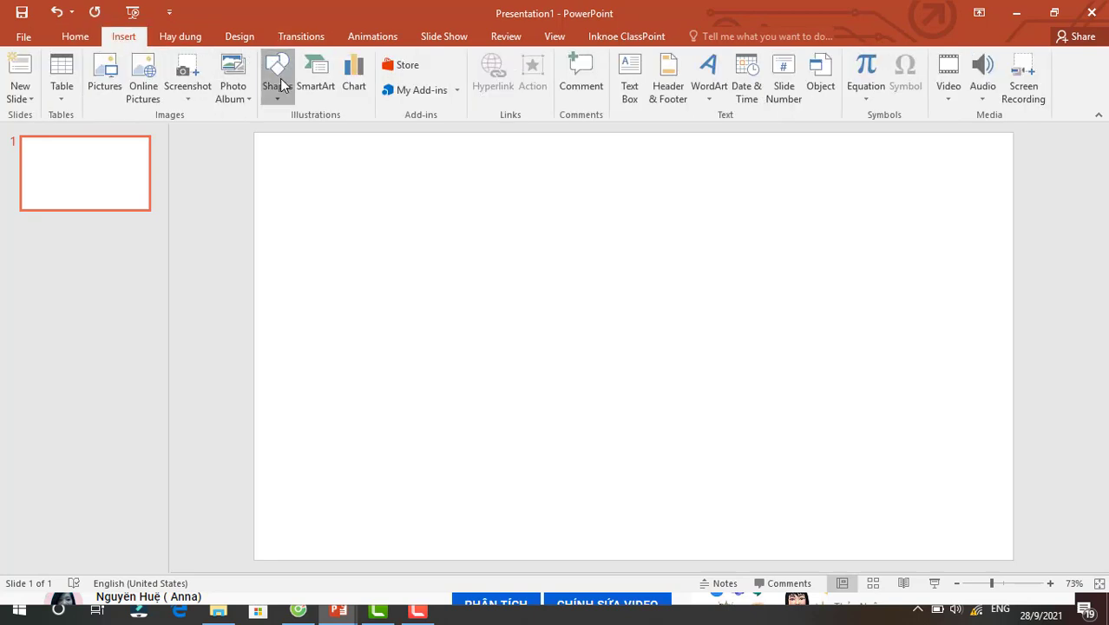
{"action": "left_click", "coordinate": [270, 217]}
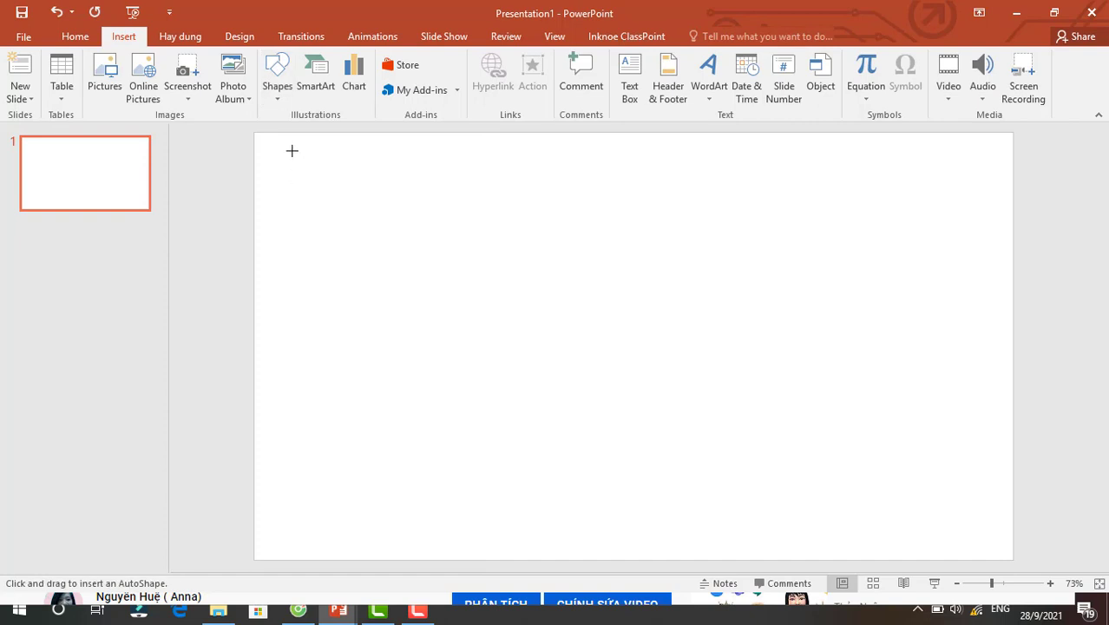
{"action": "mouse_move", "coordinate": [292, 151]}
{"action": "left_mouse_down"}
{"action": "mouse_move", "coordinate": [592, 341]}
{"action": "mouse_move", "coordinate": [601, 537]}
{"action": "left_mouse_up"}
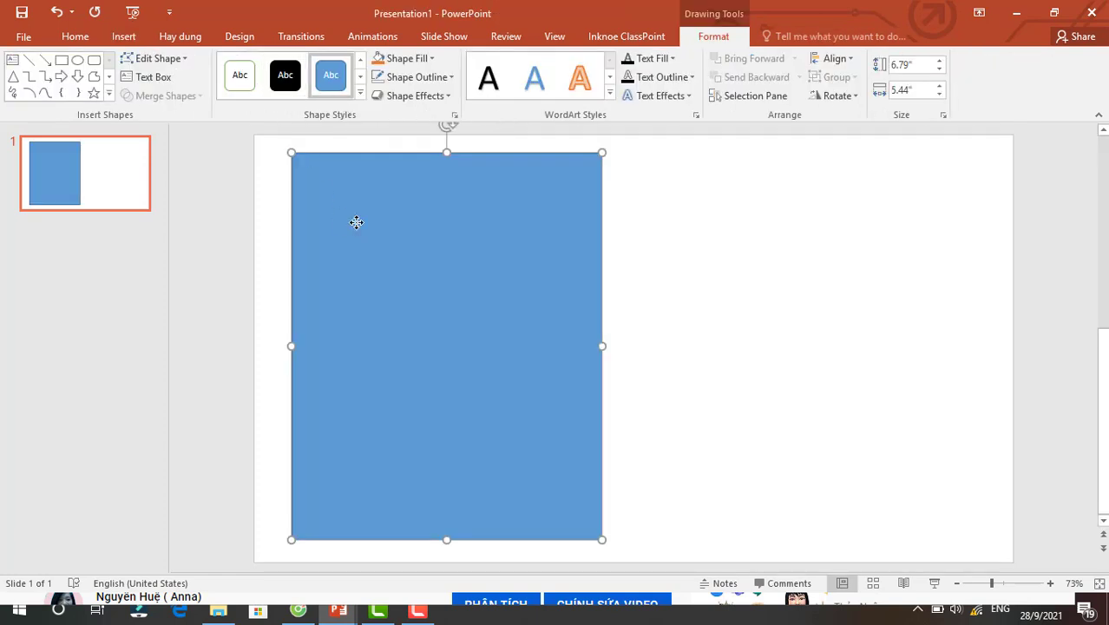
Give the rectangle a black fill with no outline and duplicate it with Ctrl+D.
{"action": "left_click", "coordinate": [443, 79]}
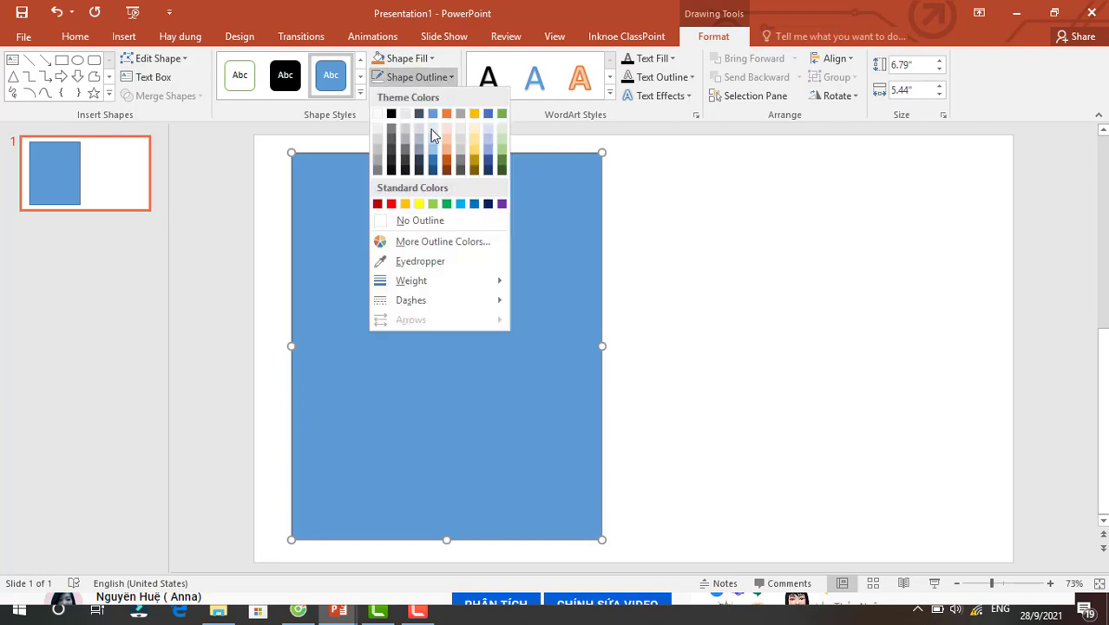
{"action": "left_click", "coordinate": [379, 223]}
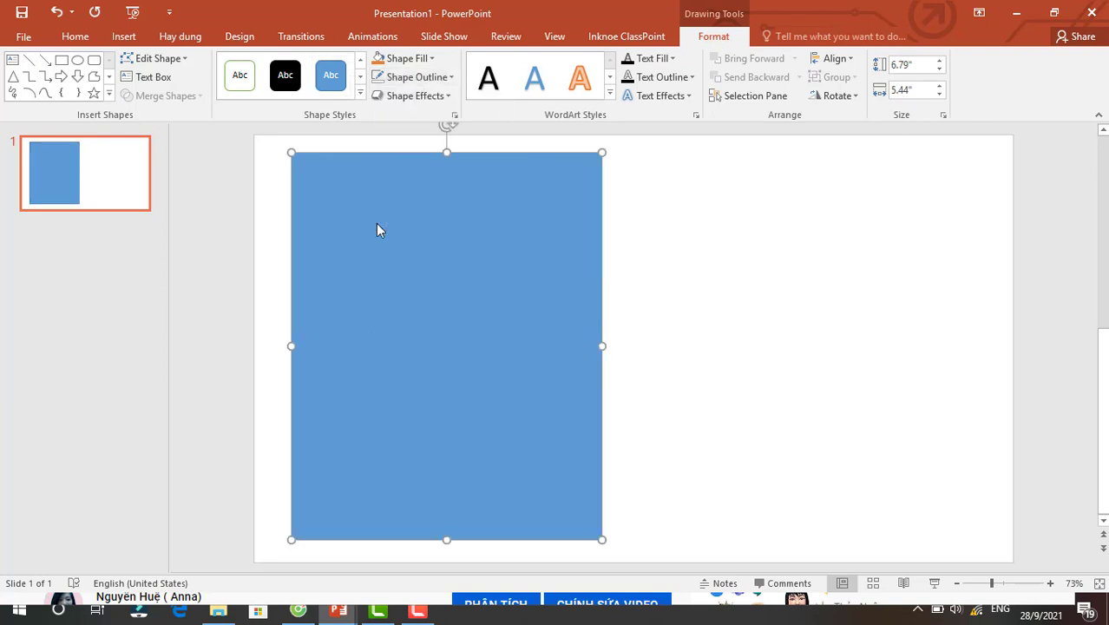
{"action": "left_click", "coordinate": [413, 70]}
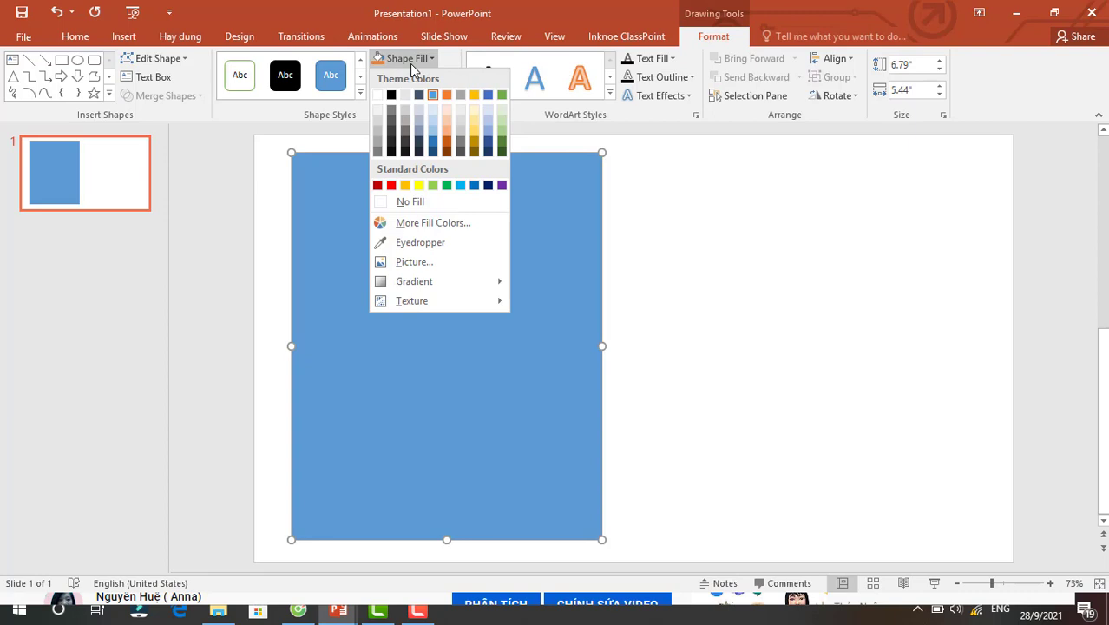
{"action": "left_click", "coordinate": [392, 95]}
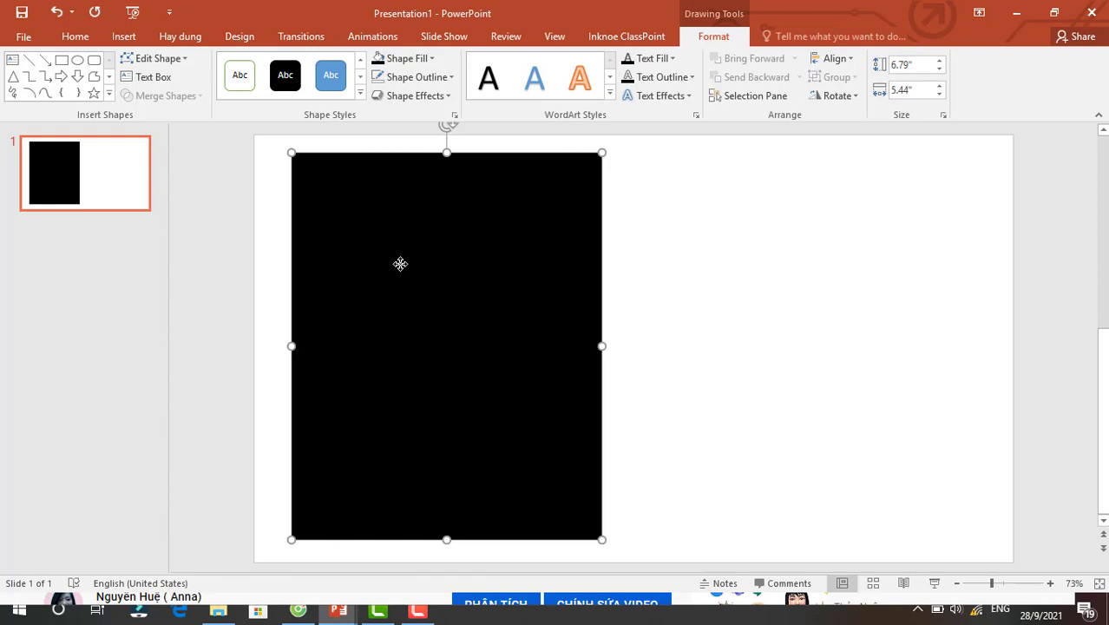
{"action": "key", "text": "ctrl+d"}
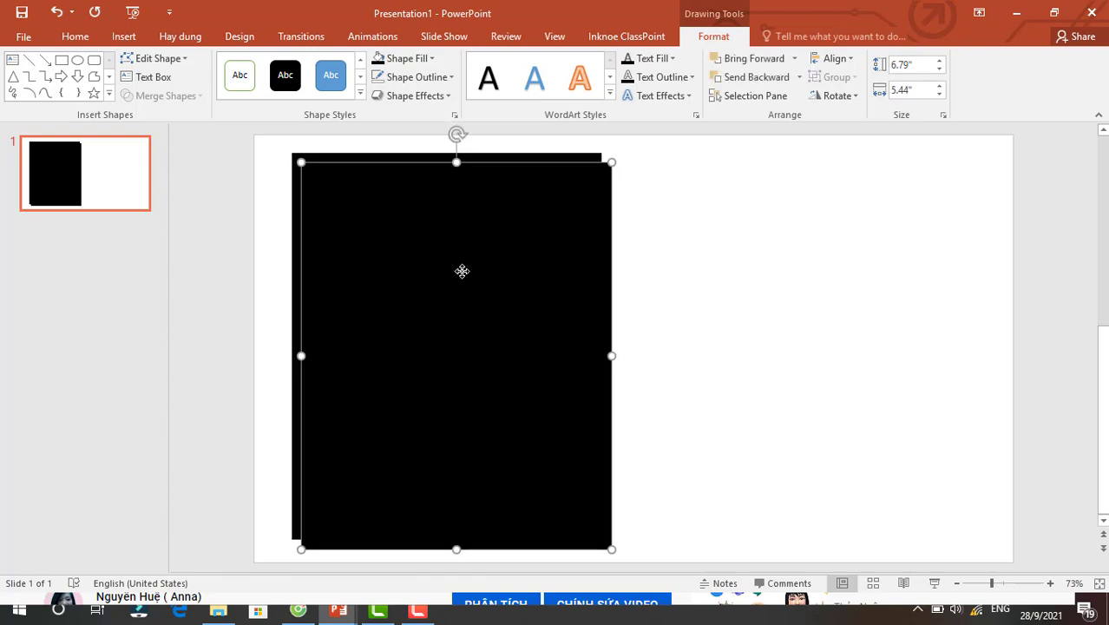
Place the duplicate to the right of the original, edges aligned with a narrow gap.
{"action": "left_click_drag", "start_coordinate": [461, 270], "coordinate": [830, 256]}
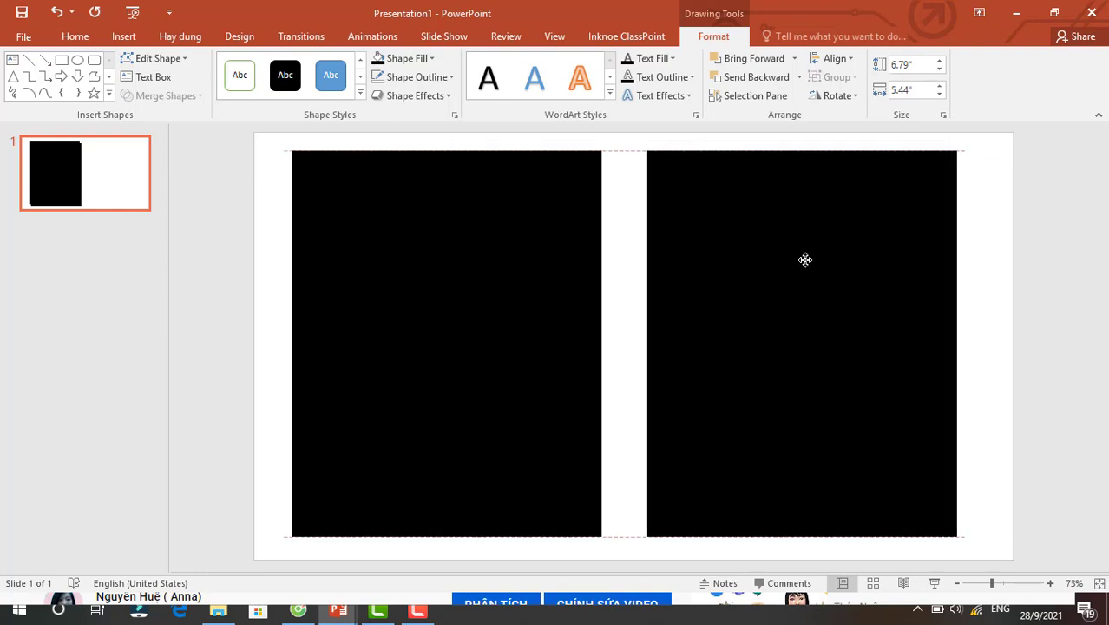
{"action": "left_click_drag", "start_coordinate": [830, 256], "coordinate": [813, 259]}
{"action": "left_click_drag", "start_coordinate": [552, 243], "coordinate": [557, 248]}
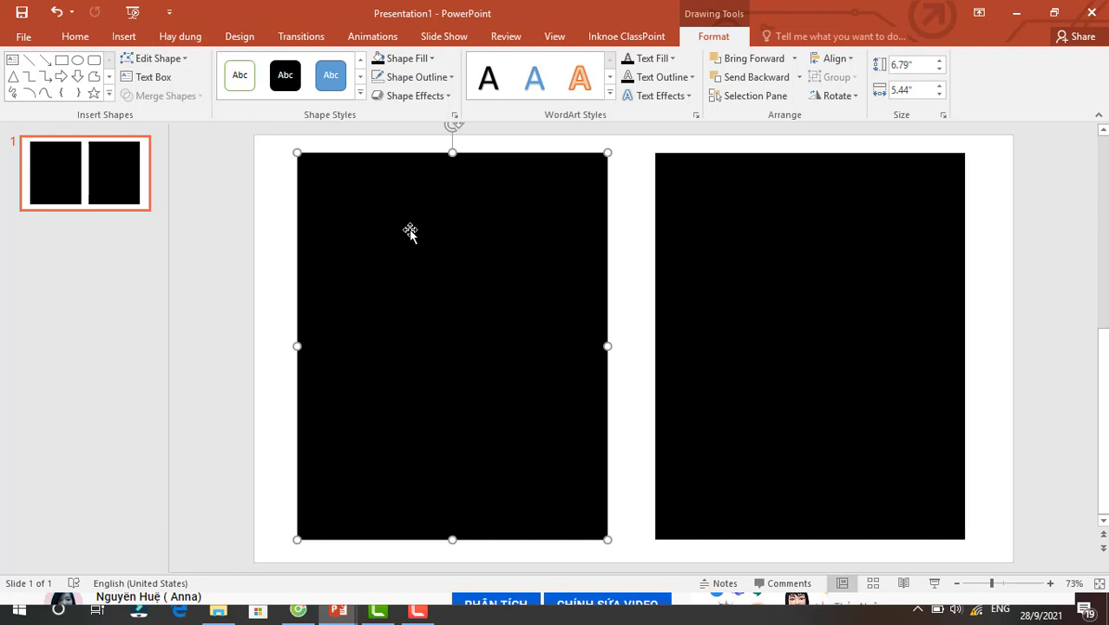
Draw a smaller rectangle inside the left black page and remove its outline.
{"action": "left_click", "coordinate": [126, 38]}
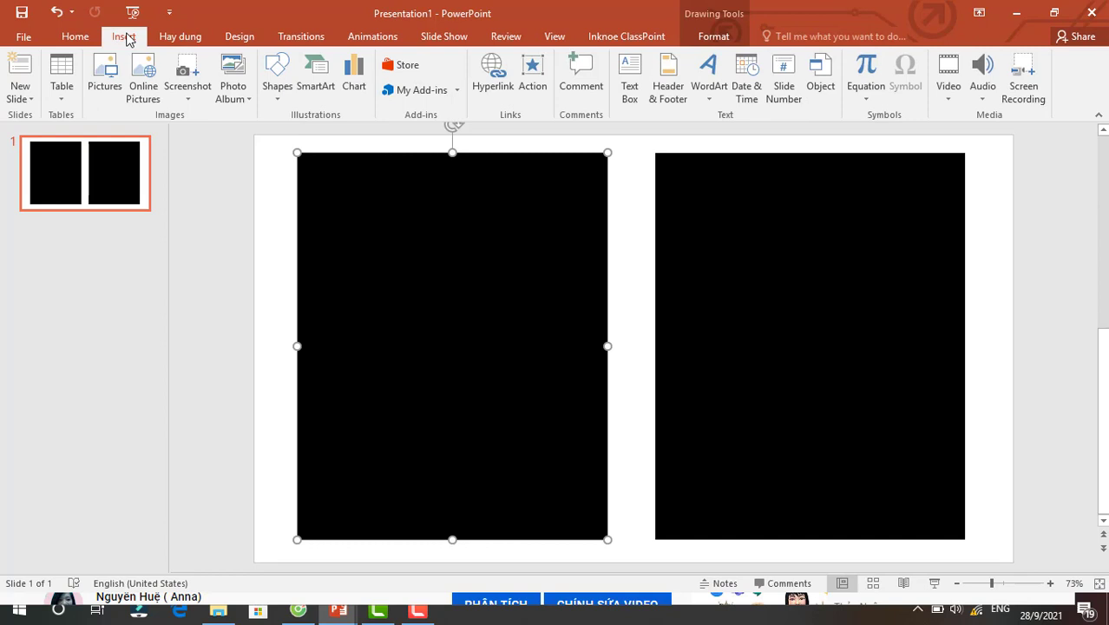
{"action": "left_click", "coordinate": [279, 89]}
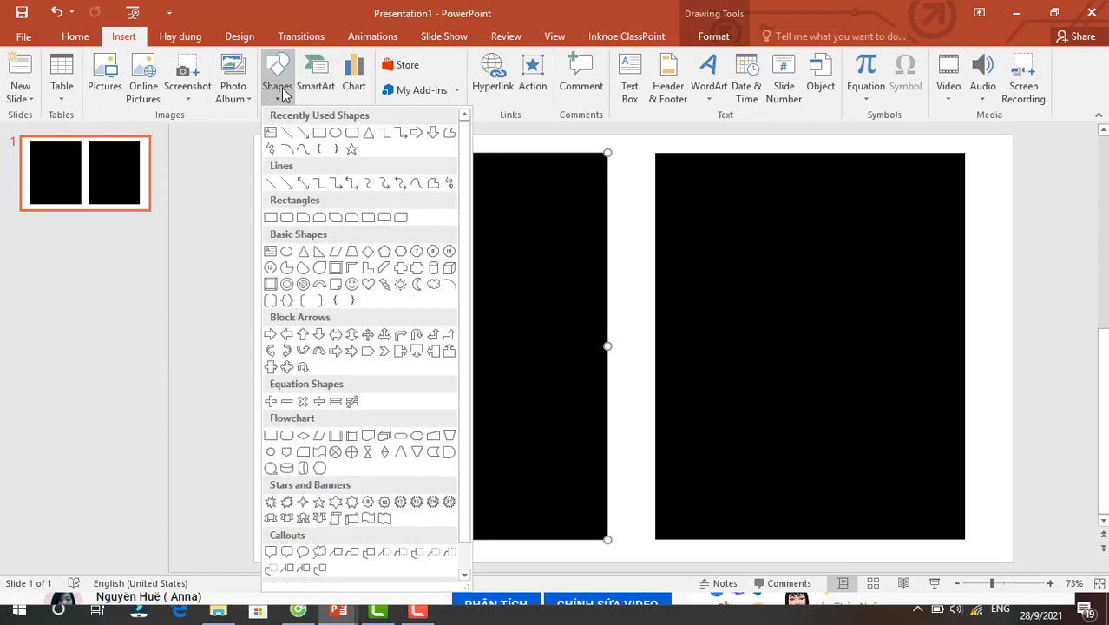
{"action": "left_click", "coordinate": [271, 218]}
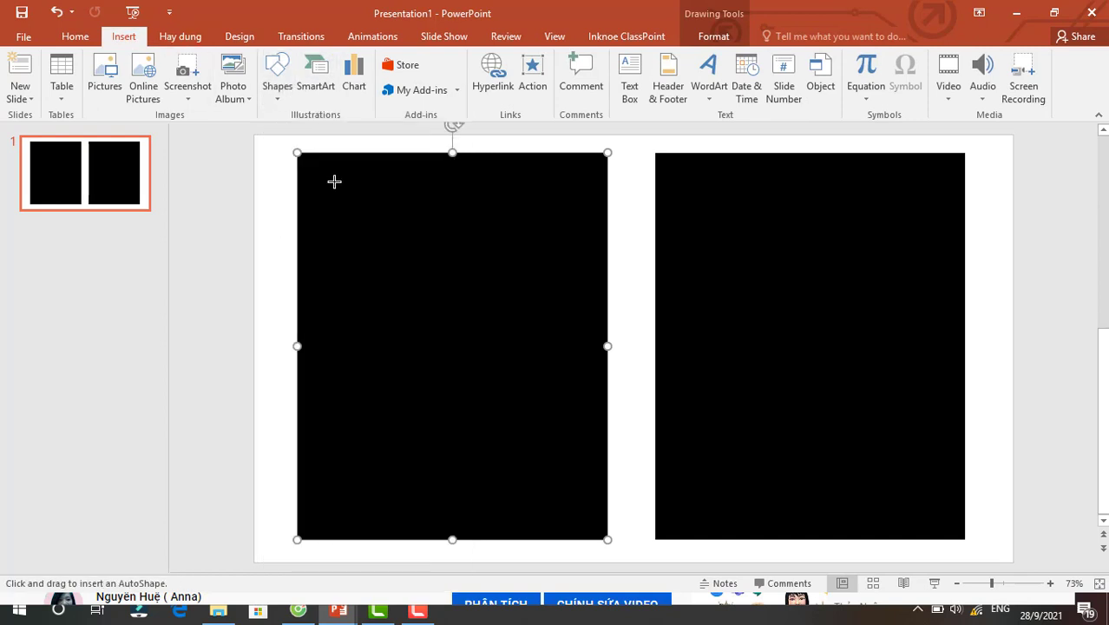
{"action": "mouse_move", "coordinate": [329, 179]}
{"action": "left_mouse_down"}
{"action": "mouse_move", "coordinate": [583, 287]}
{"action": "mouse_move", "coordinate": [610, 369]}
{"action": "mouse_move", "coordinate": [607, 504]}
{"action": "left_mouse_up"}
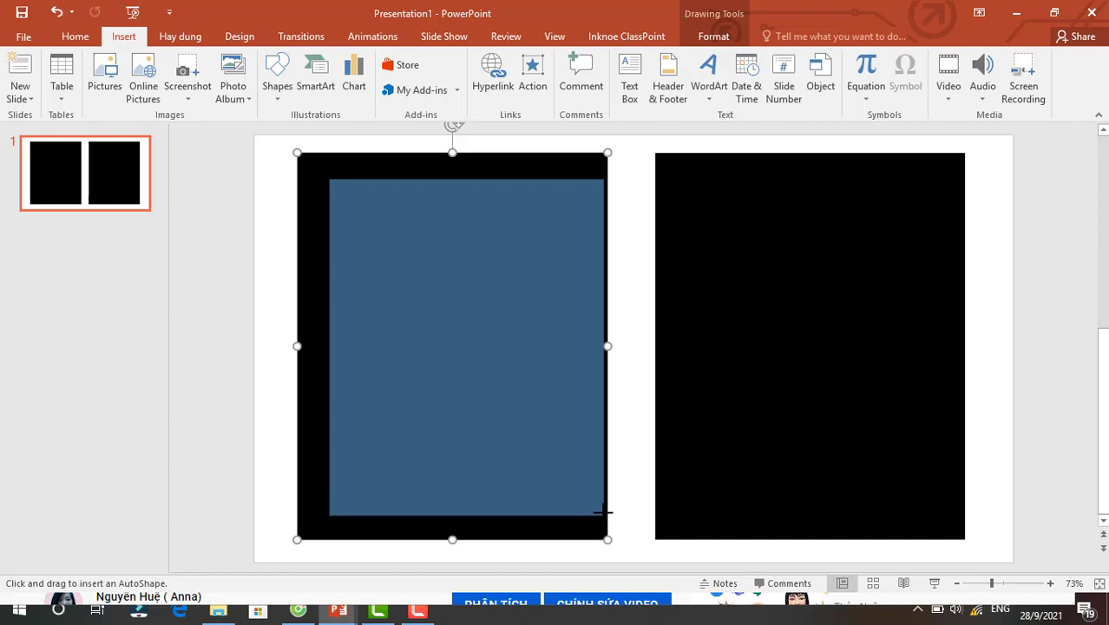
{"action": "left_click_drag", "start_coordinate": [607, 505], "coordinate": [605, 503]}
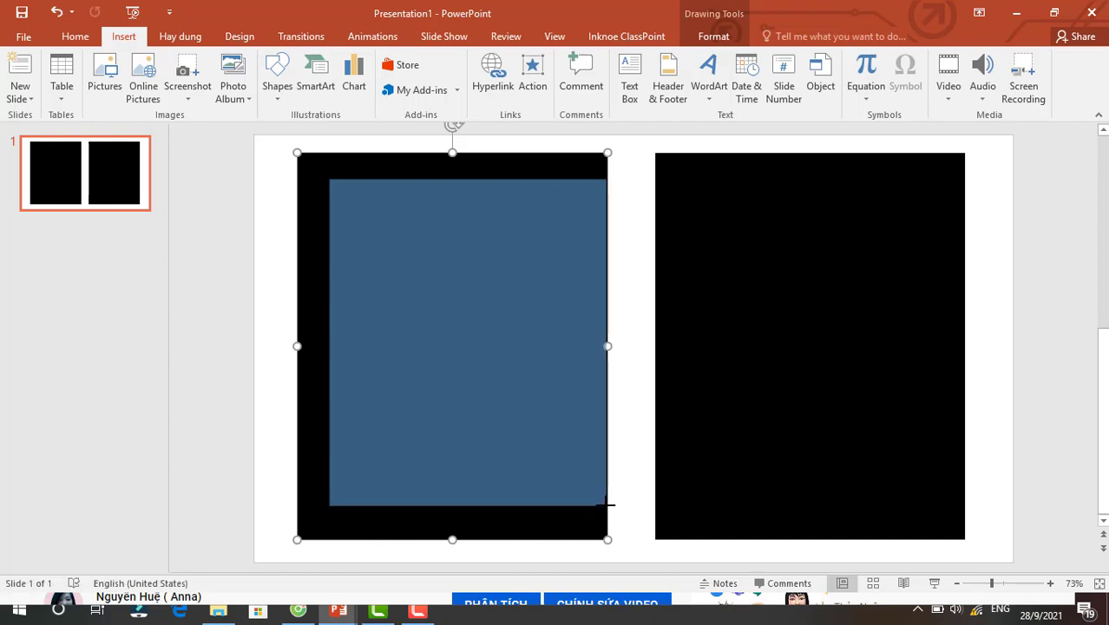
{"action": "left_click", "coordinate": [421, 79]}
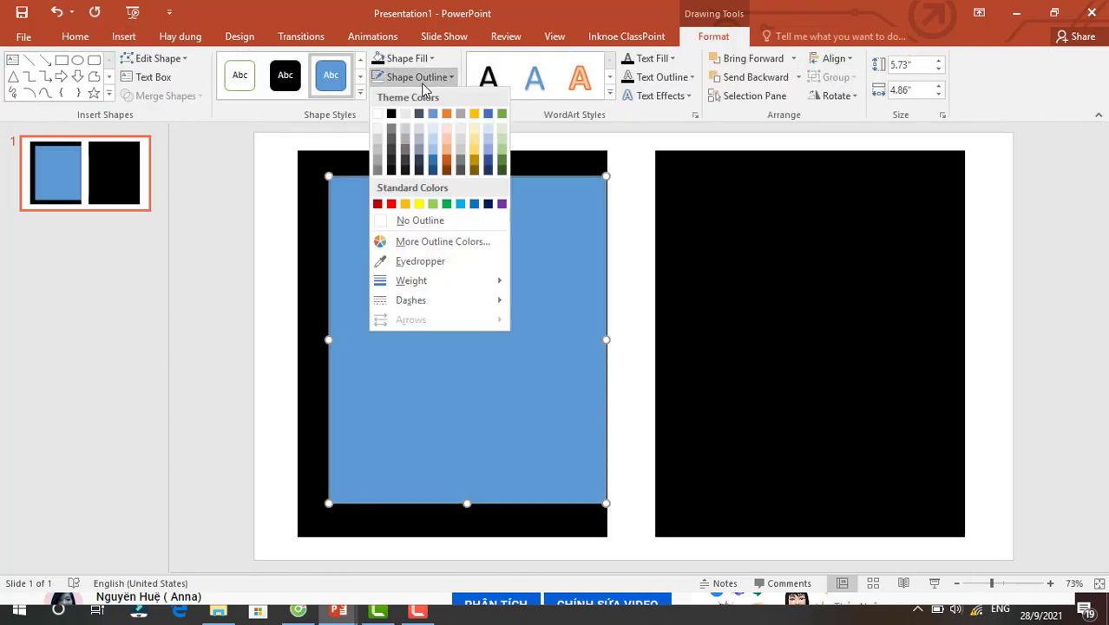
{"action": "left_click", "coordinate": [423, 222]}
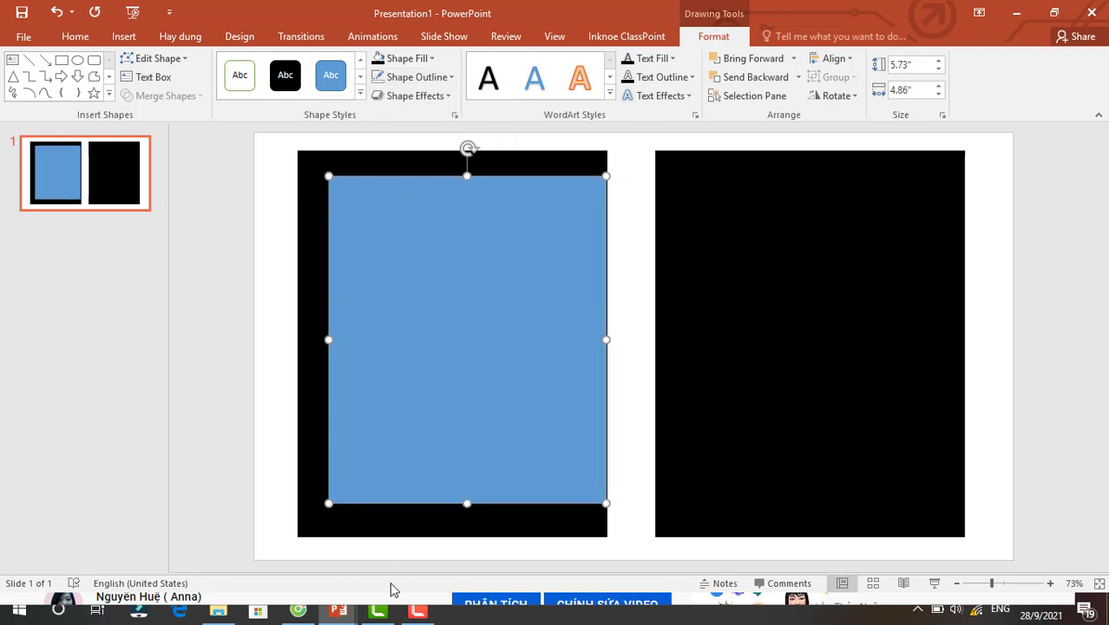
{"action": "mouse_move", "coordinate": [338, 610]}
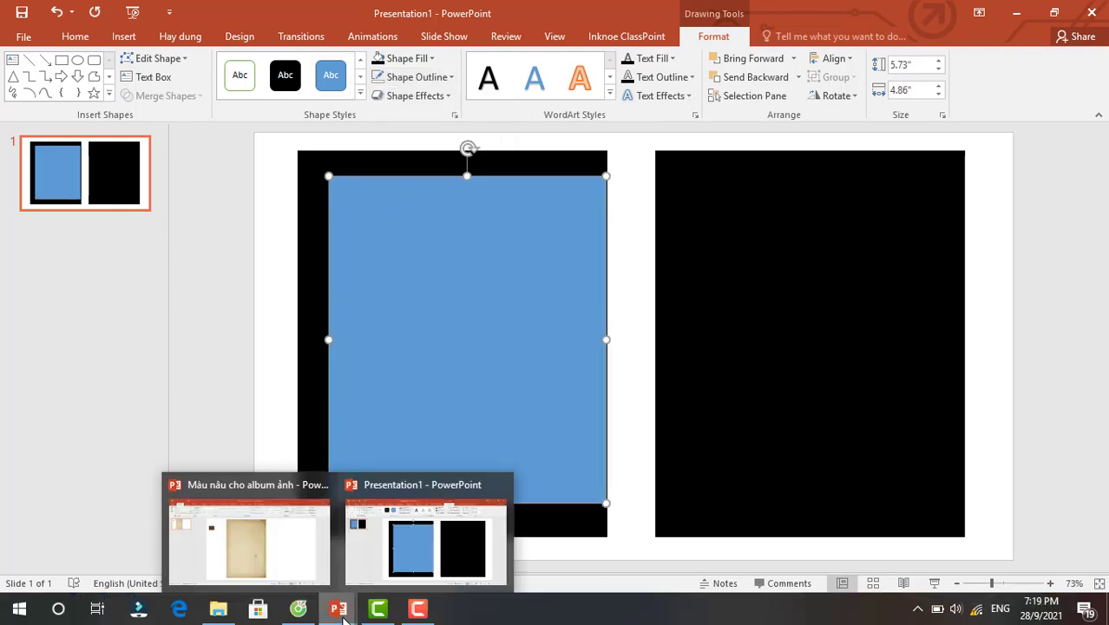
Copy the old-paper picture from the album presentation and paste it into Presentation1.
{"action": "left_click", "coordinate": [342, 614]}
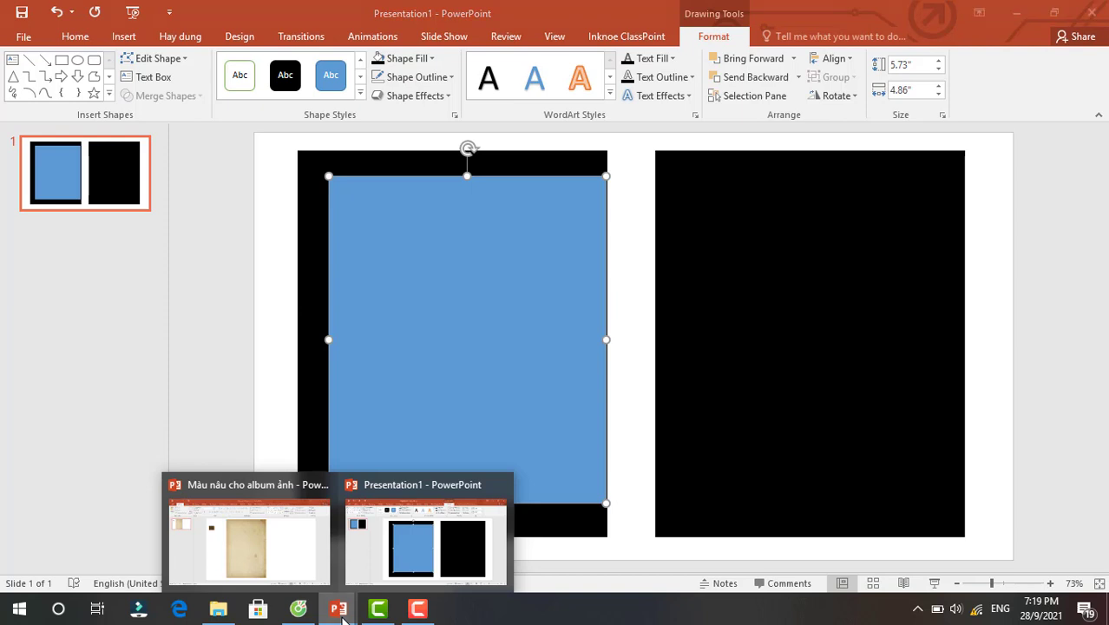
{"action": "left_click", "coordinate": [251, 559]}
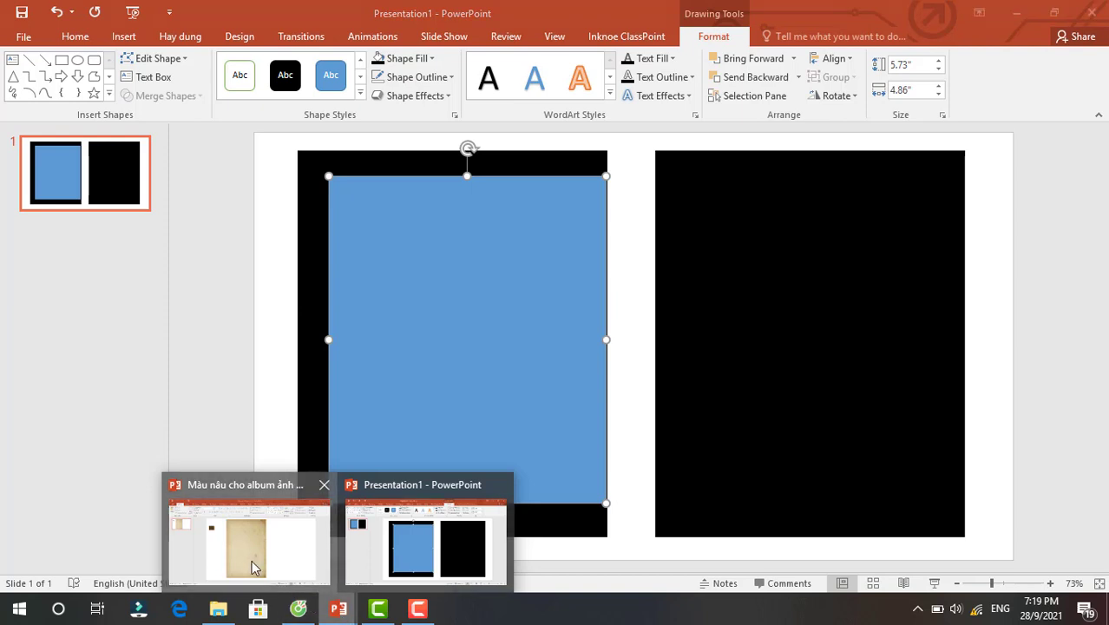
{"action": "left_click", "coordinate": [480, 323]}
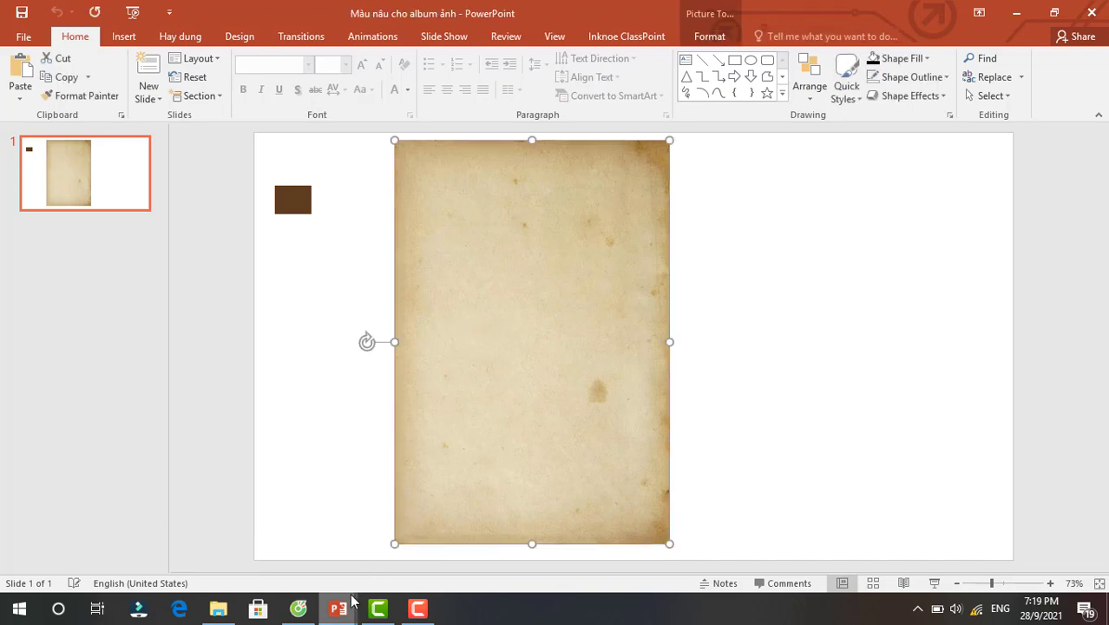
{"action": "mouse_move", "coordinate": [337, 608]}
{"action": "left_click", "coordinate": [382, 562]}
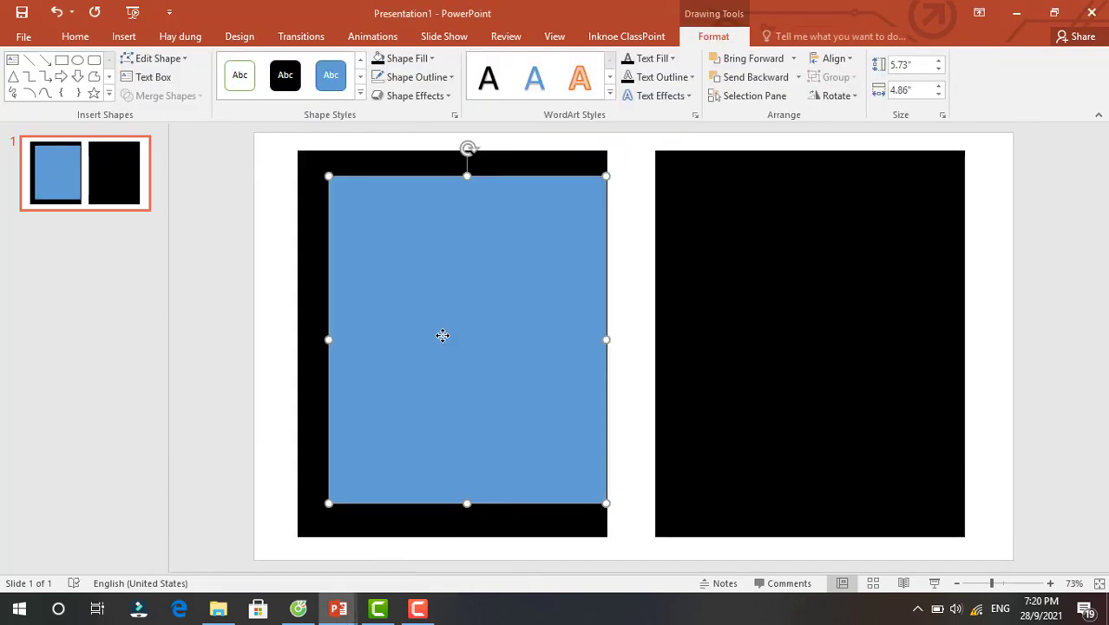
{"action": "key", "text": "ctrl+v"}
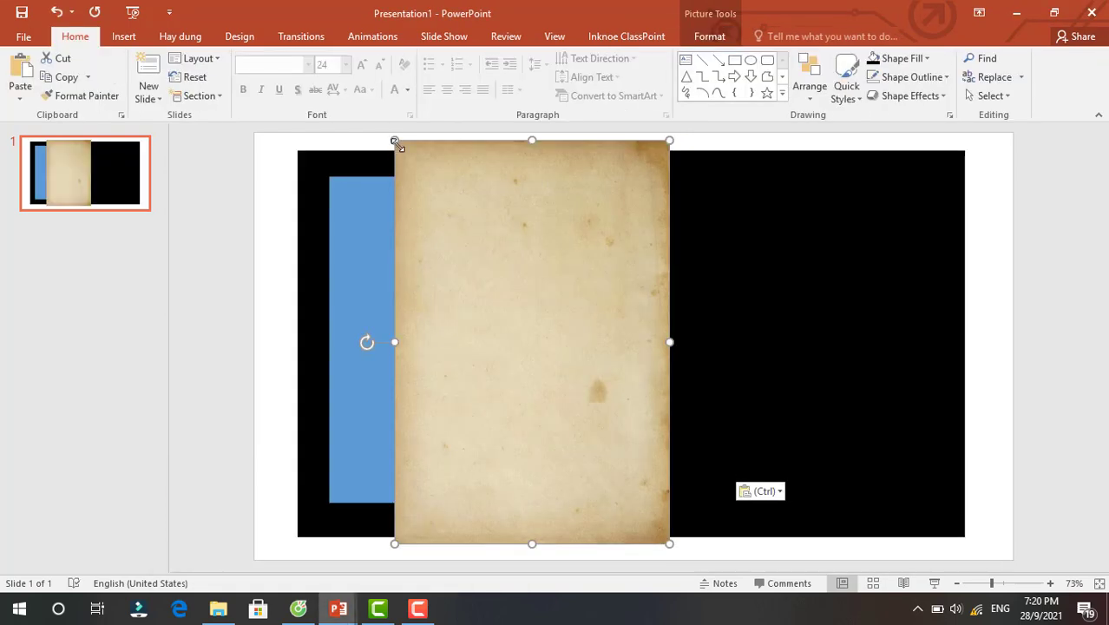
Resize and stretch the aged-paper picture over the blue strip on the left page.
{"action": "left_click_drag", "start_coordinate": [395, 142], "coordinate": [424, 181]}
{"action": "left_click_drag", "start_coordinate": [485, 237], "coordinate": [445, 235]}
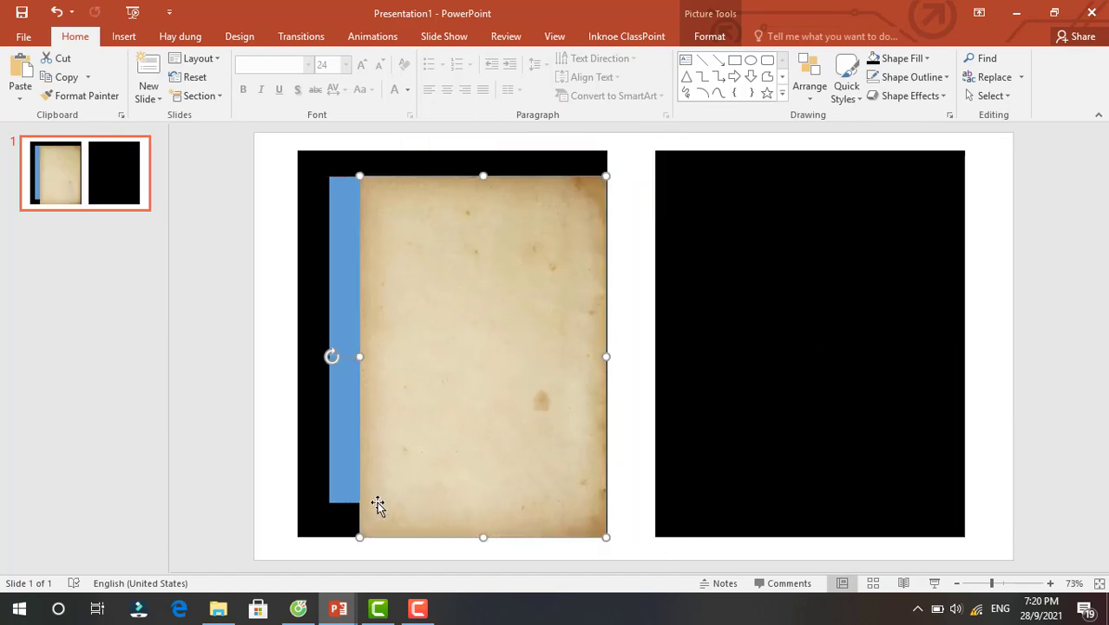
{"action": "left_click_drag", "start_coordinate": [359, 536], "coordinate": [381, 484]}
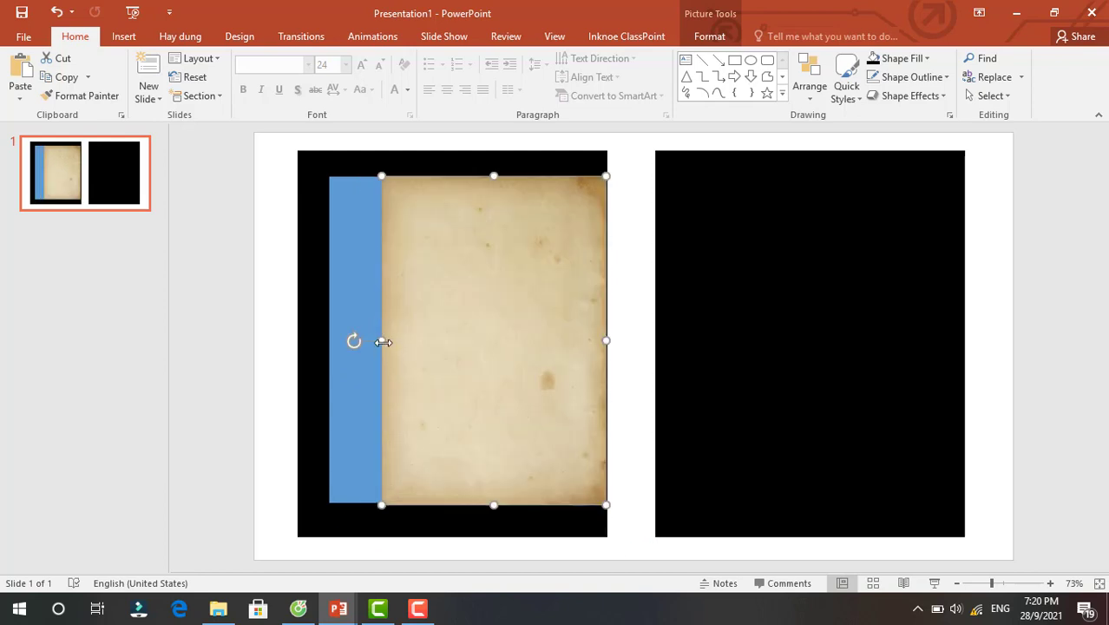
{"action": "left_click_drag", "start_coordinate": [382, 342], "coordinate": [330, 340]}
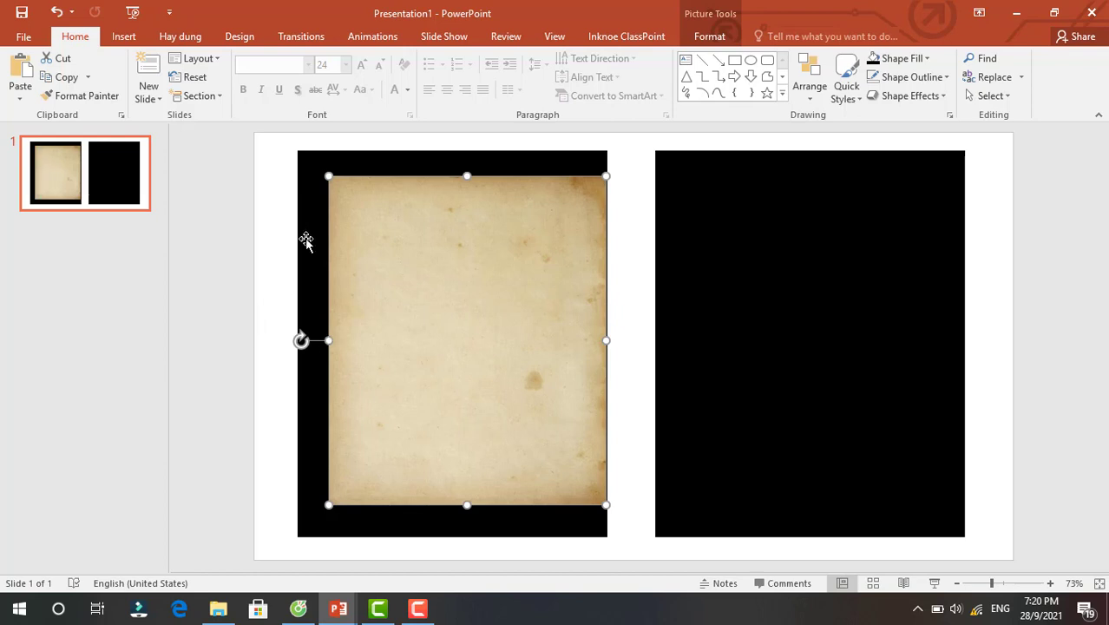
{"action": "left_click", "coordinate": [322, 168]}
Group the aged-paper picture with its black backing and Ctrl-drag a copy onto the right page.
{"action": "left_click", "coordinate": [337, 148]}
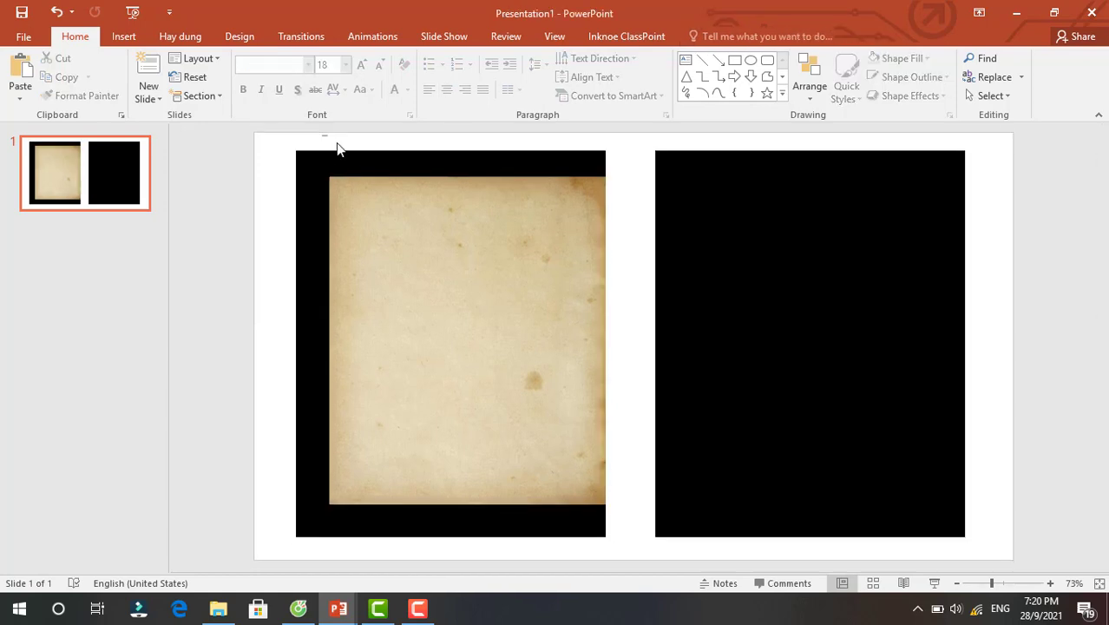
{"action": "left_click_drag", "start_coordinate": [336, 146], "coordinate": [566, 473]}
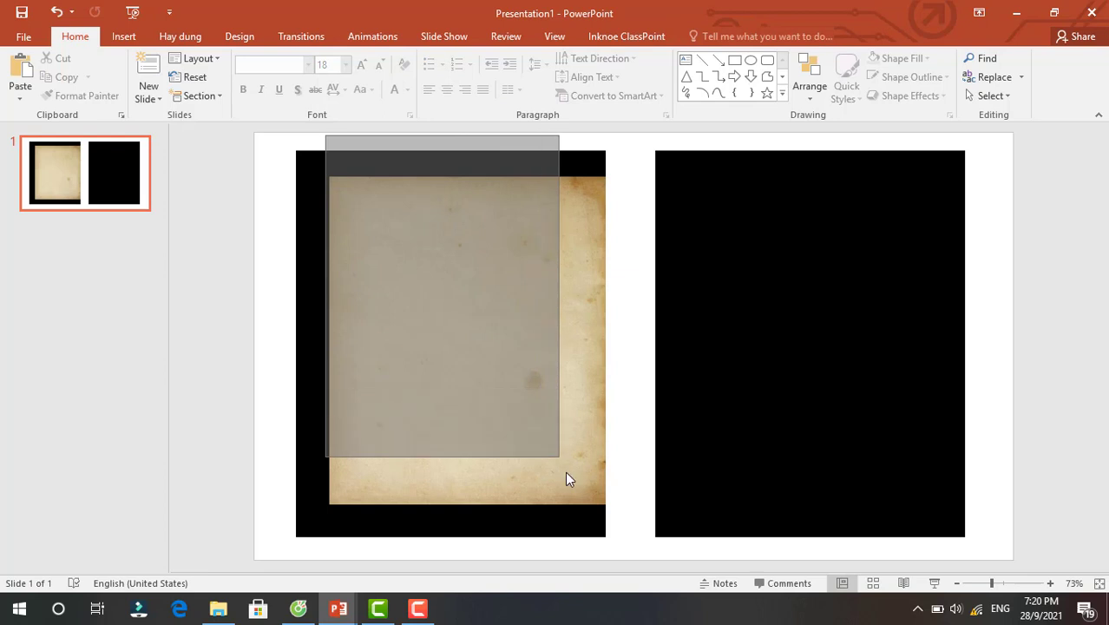
{"action": "left_click_drag", "start_coordinate": [566, 479], "coordinate": [614, 550]}
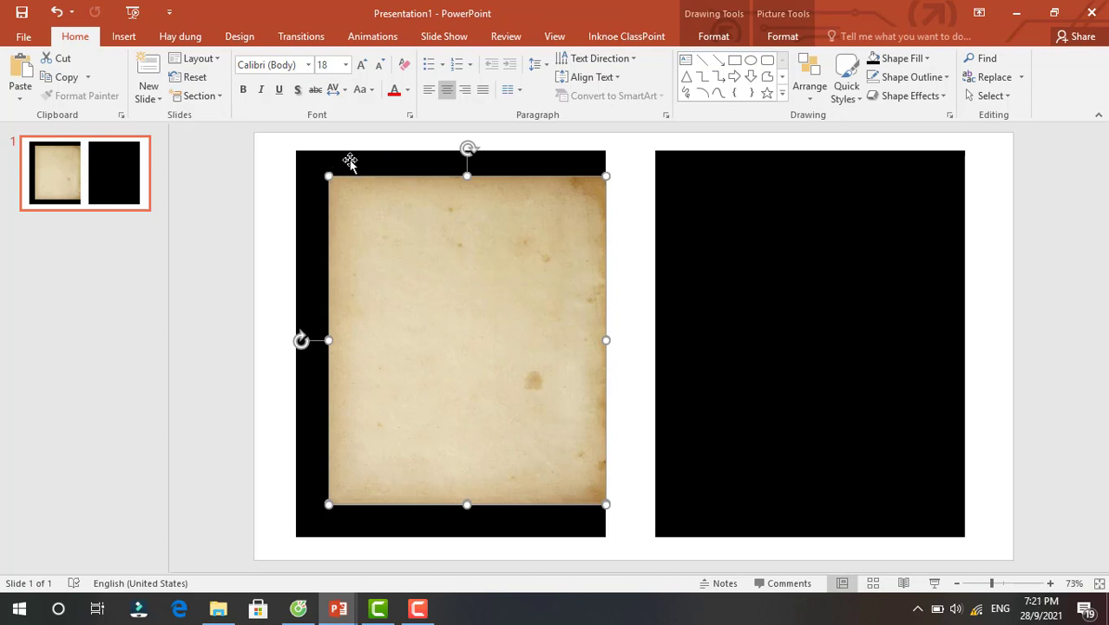
{"action": "right_click", "coordinate": [435, 267]}
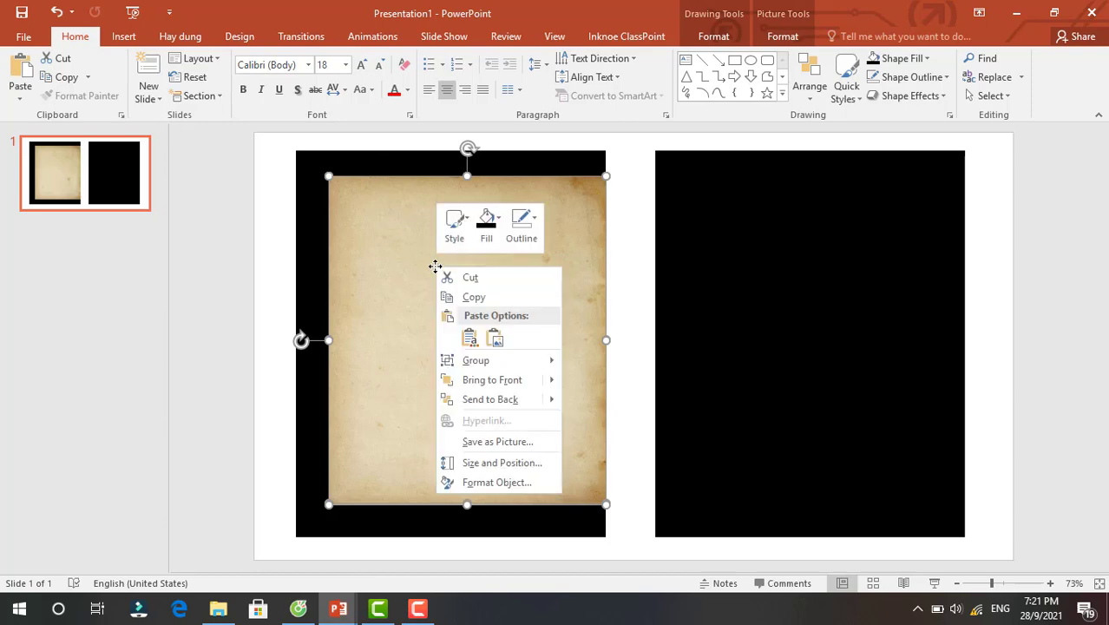
{"action": "mouse_move", "coordinate": [475, 360]}
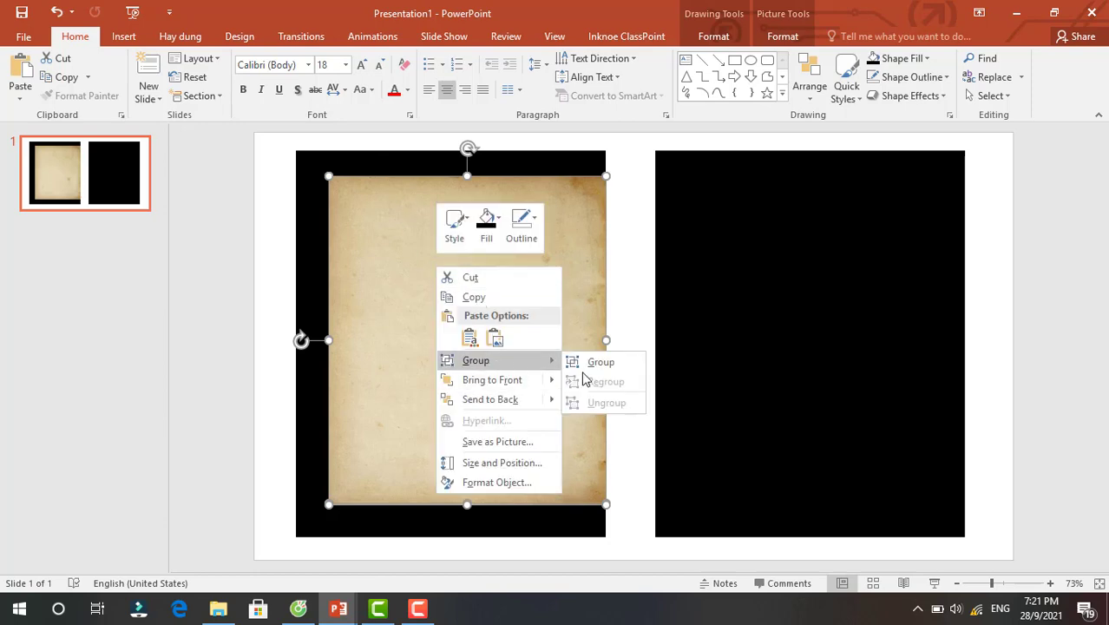
{"action": "left_click", "coordinate": [599, 362]}
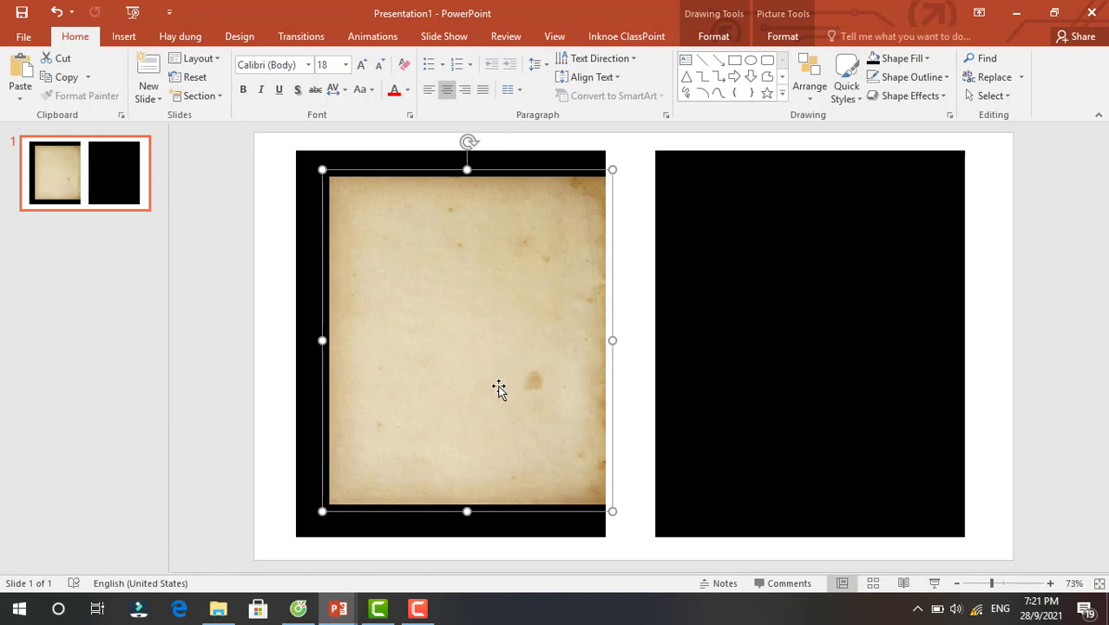
{"action": "left_click_drag", "start_coordinate": [584, 366], "coordinate": [902, 353]}
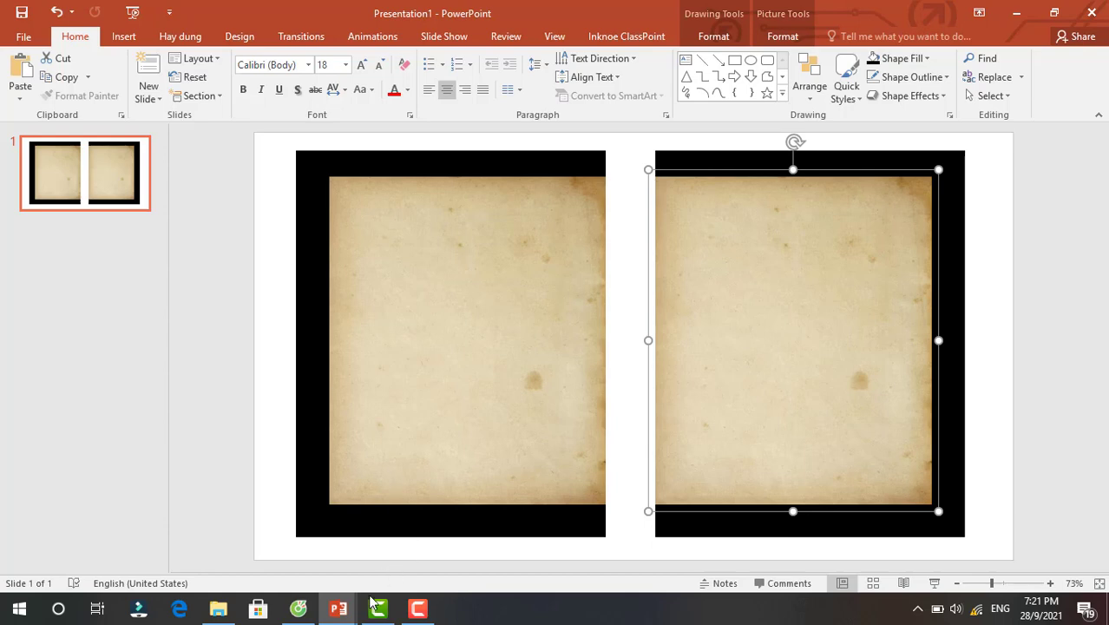
{"action": "mouse_move", "coordinate": [337, 608]}
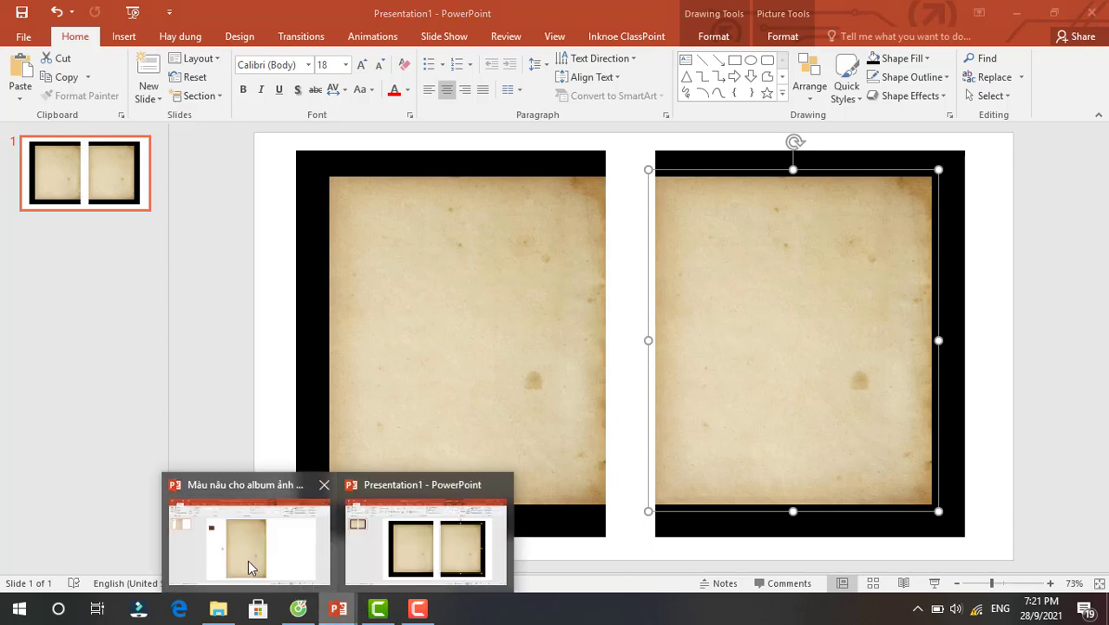
Copy the small brown picture from the 'Màu nâu cho album ảnh' presentation.
{"action": "left_click", "coordinate": [248, 560]}
{"action": "left_click", "coordinate": [284, 204]}
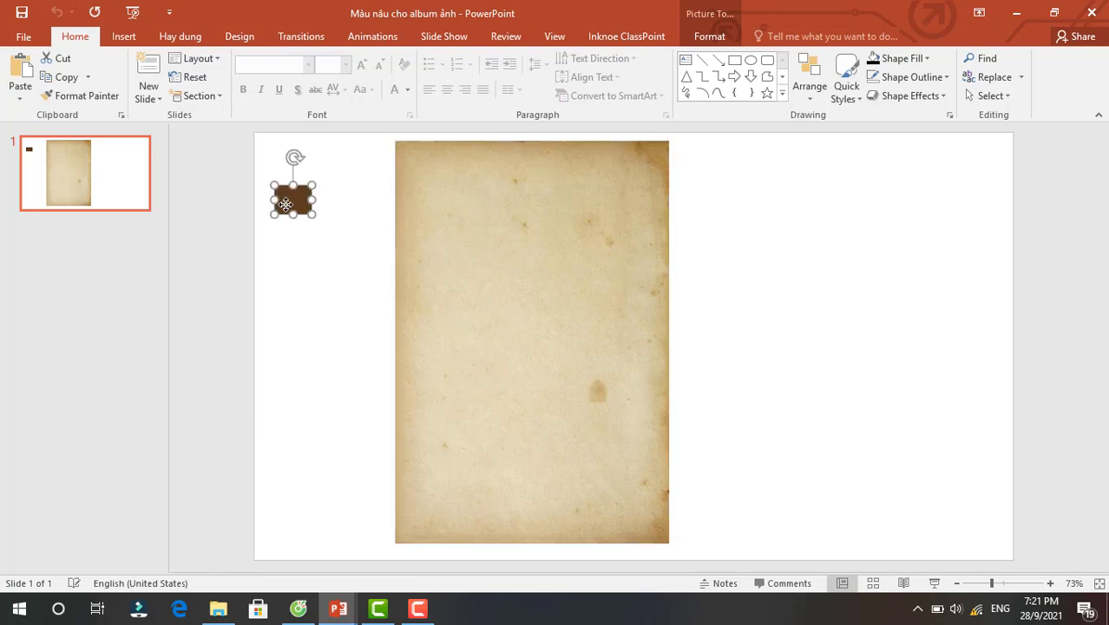
{"action": "right_click", "coordinate": [286, 206]}
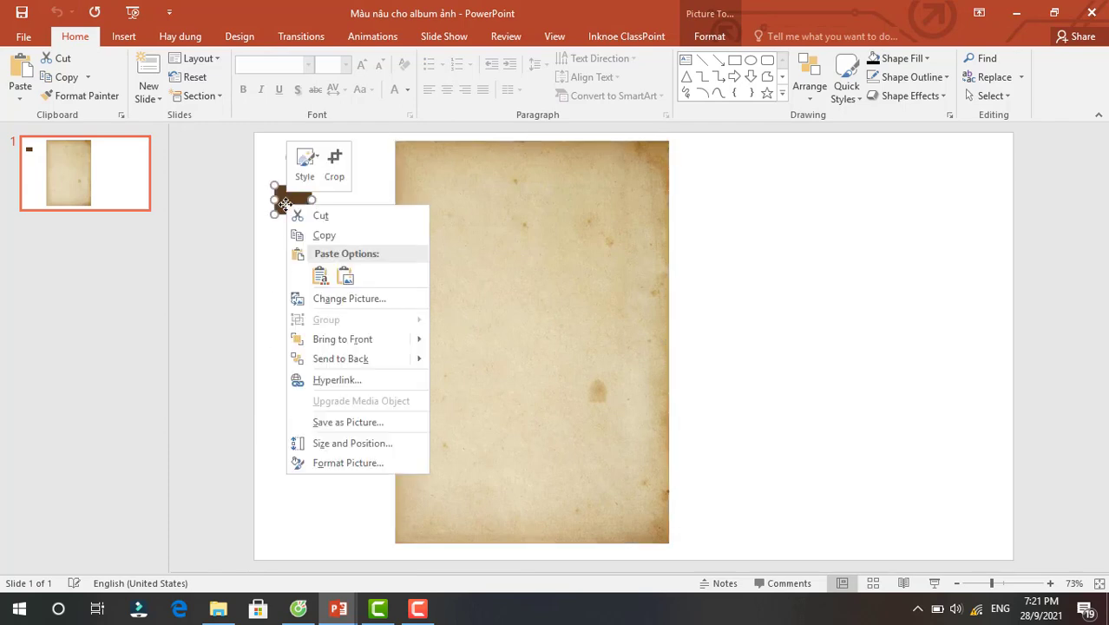
{"action": "left_click", "coordinate": [323, 234]}
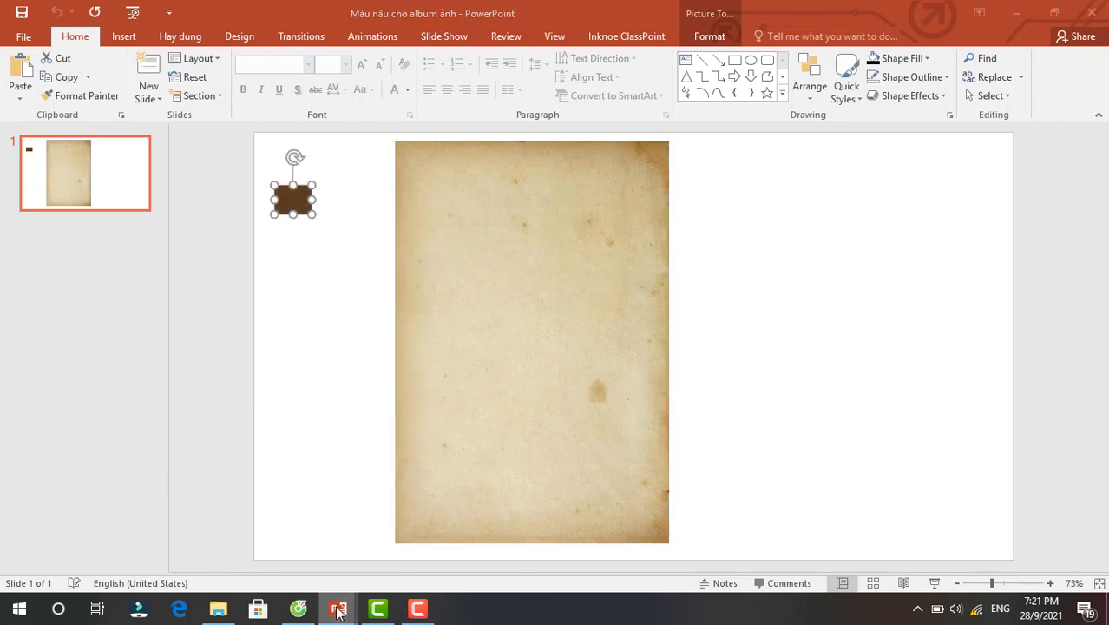
Paste the brown swatch into Presentation1 and park it just left of the slide.
{"action": "mouse_move", "coordinate": [337, 609]}
{"action": "left_click", "coordinate": [377, 560]}
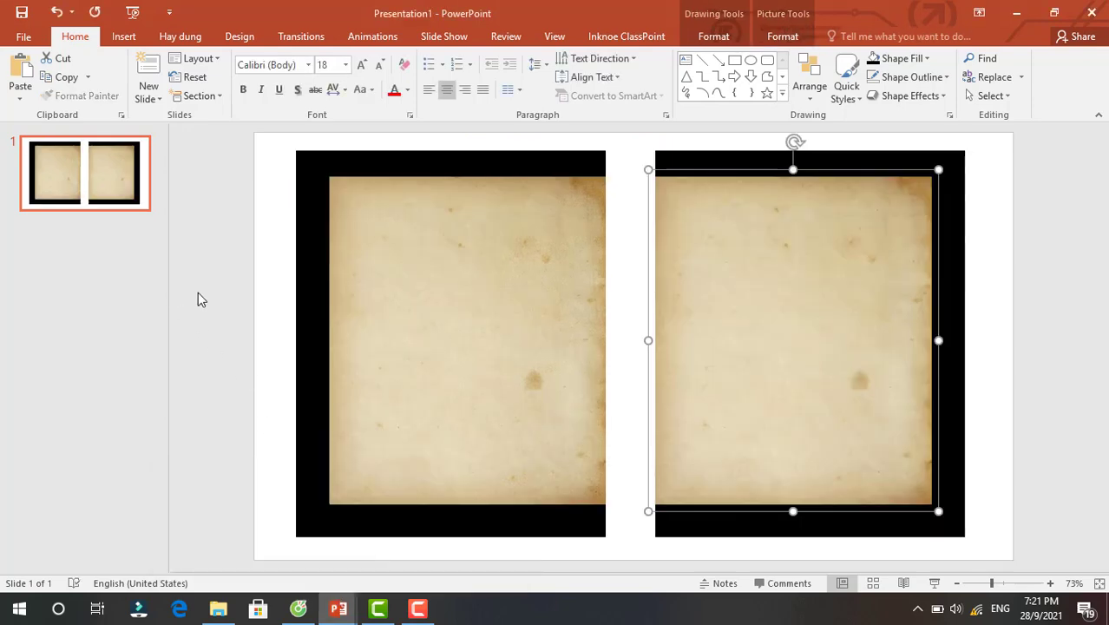
{"action": "key", "text": "Escape"}
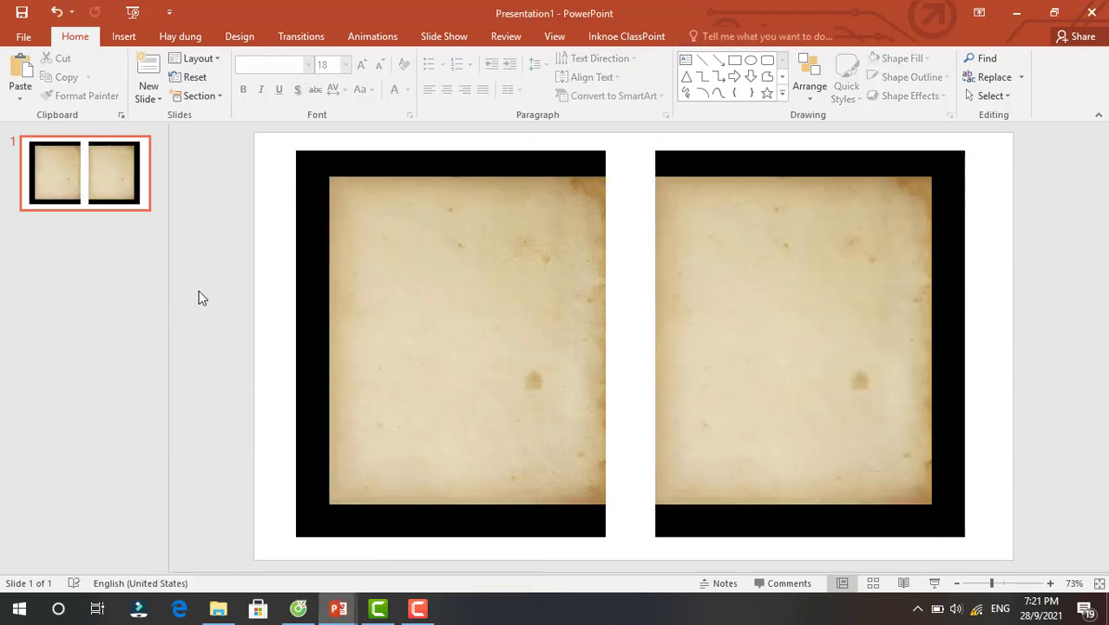
{"action": "right_click", "coordinate": [198, 297]}
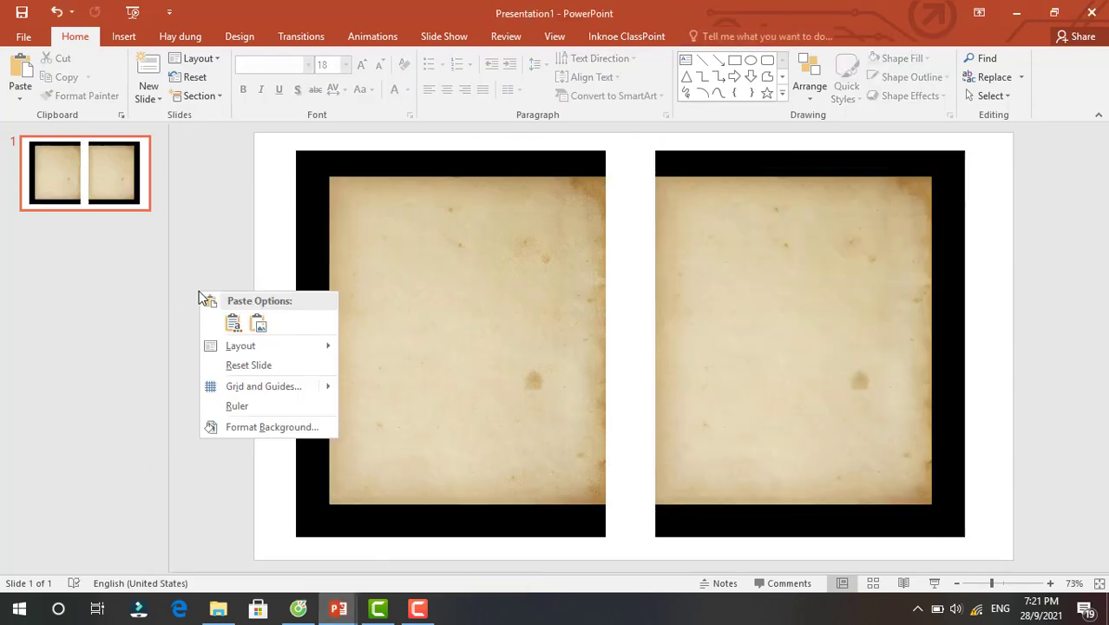
{"action": "left_click", "coordinate": [235, 327]}
{"action": "left_click_drag", "start_coordinate": [275, 203], "coordinate": [207, 193]}
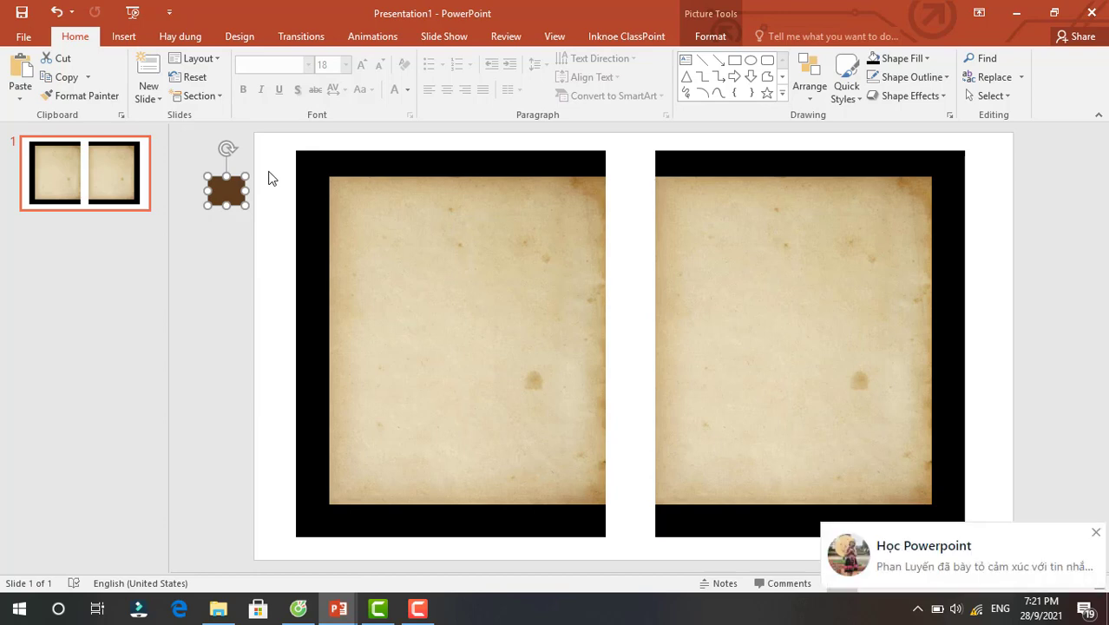
{"action": "left_click", "coordinate": [269, 178]}
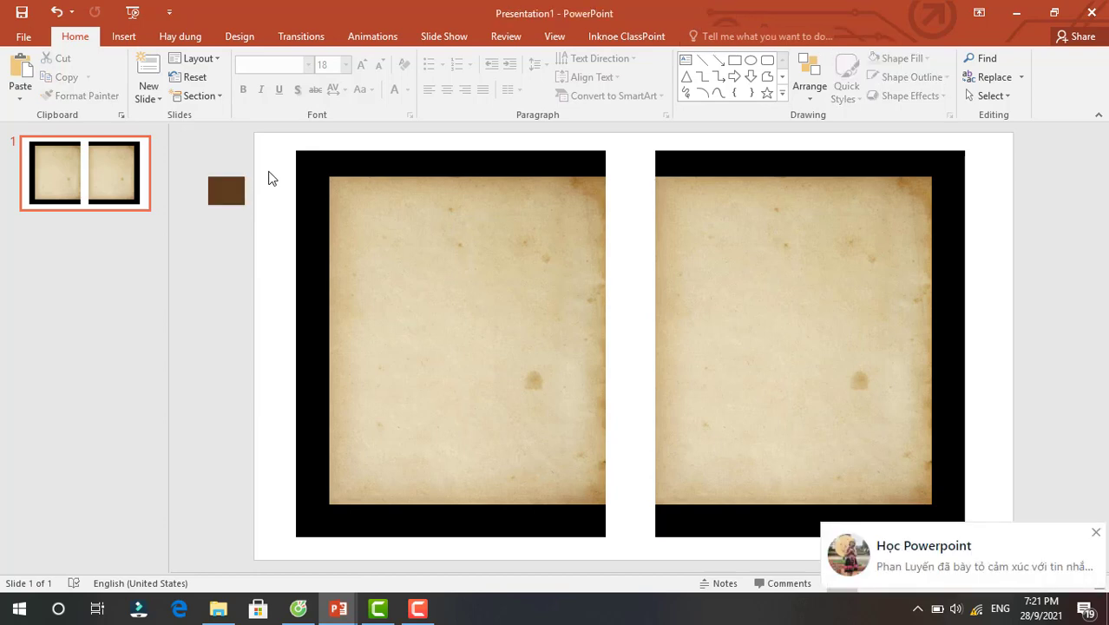
Set the slide background to the dark brown sampled with the eyedropper from the swatch.
{"action": "right_click", "coordinate": [268, 178]}
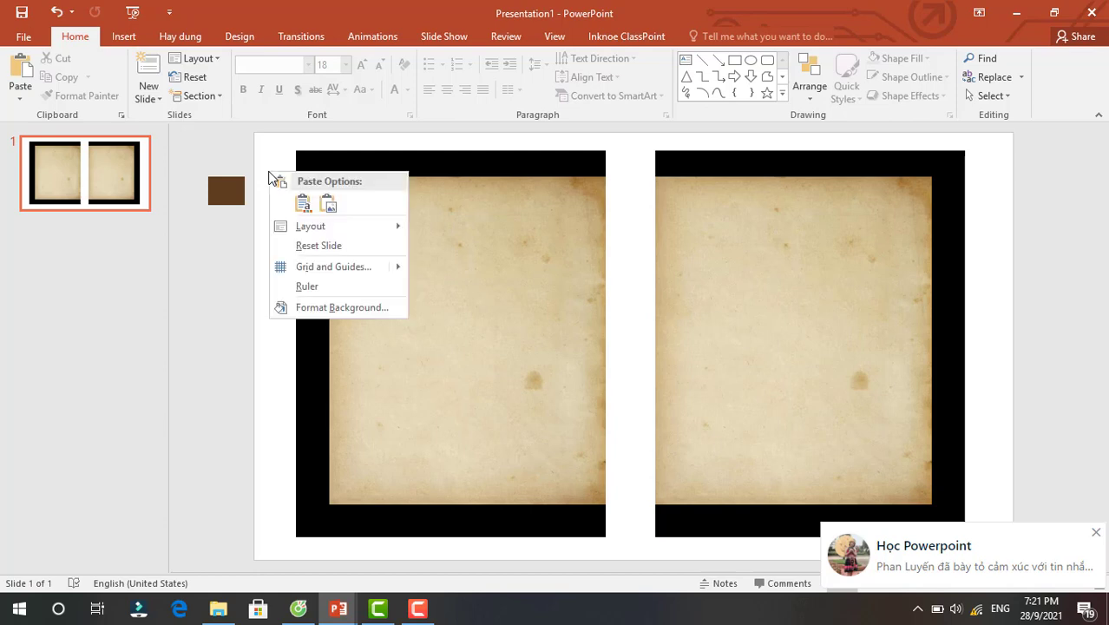
{"action": "left_click", "coordinate": [335, 309]}
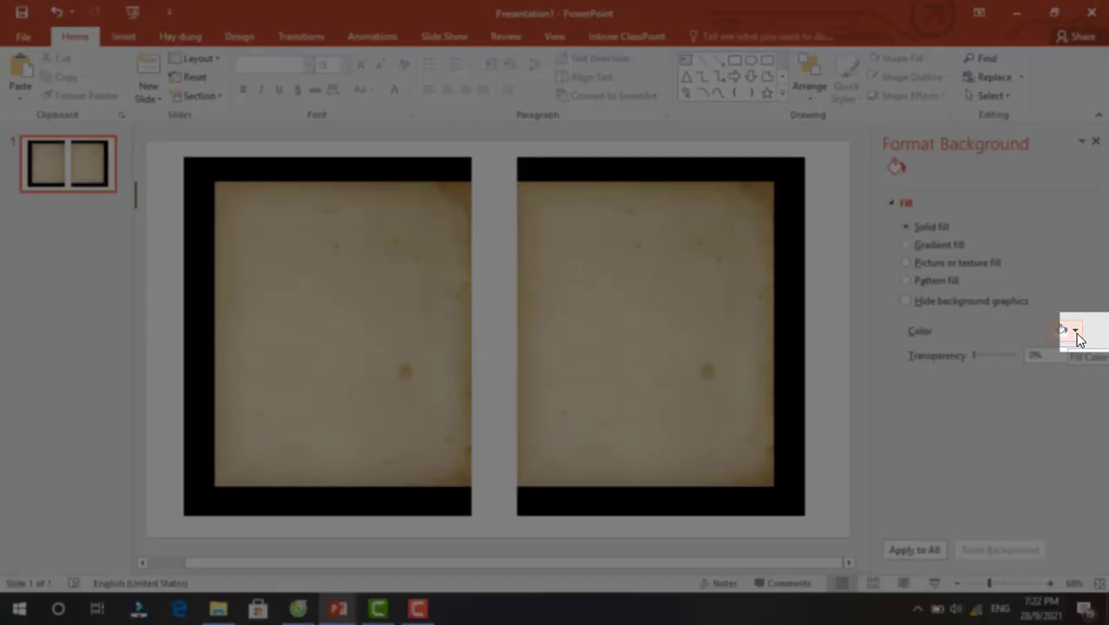
{"action": "left_click", "coordinate": [1075, 332]}
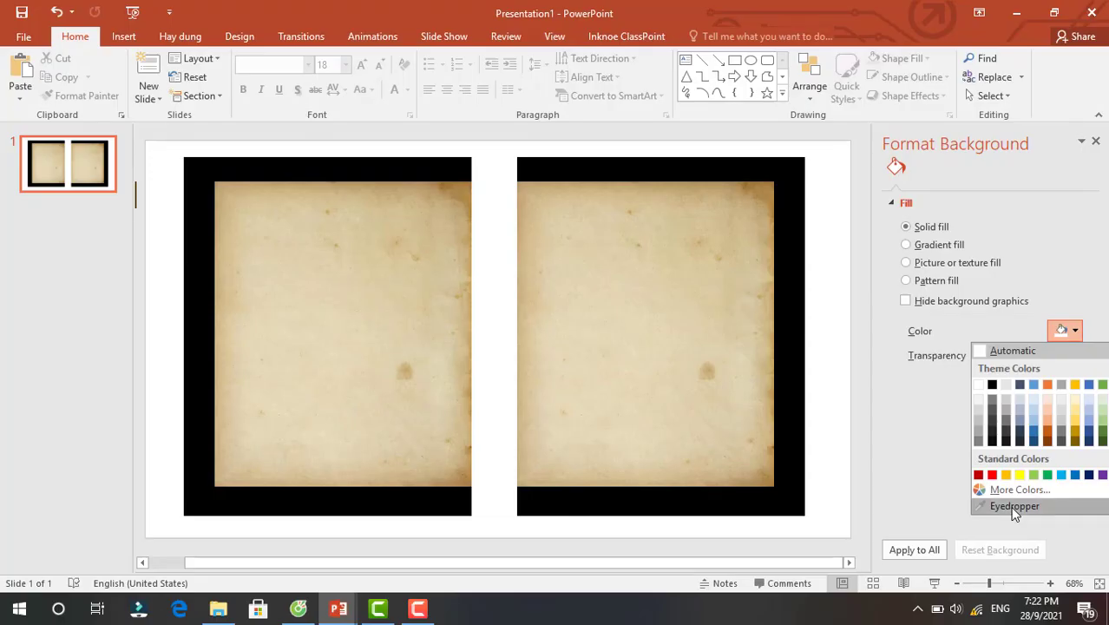
{"action": "left_click", "coordinate": [1013, 507]}
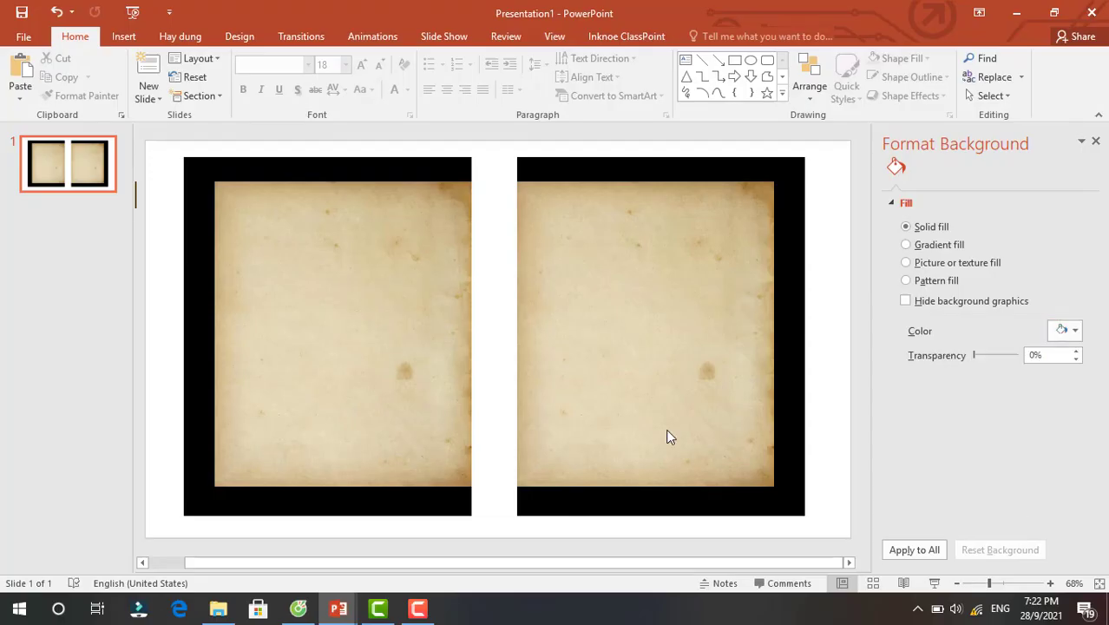
{"action": "left_click", "coordinate": [142, 562]}
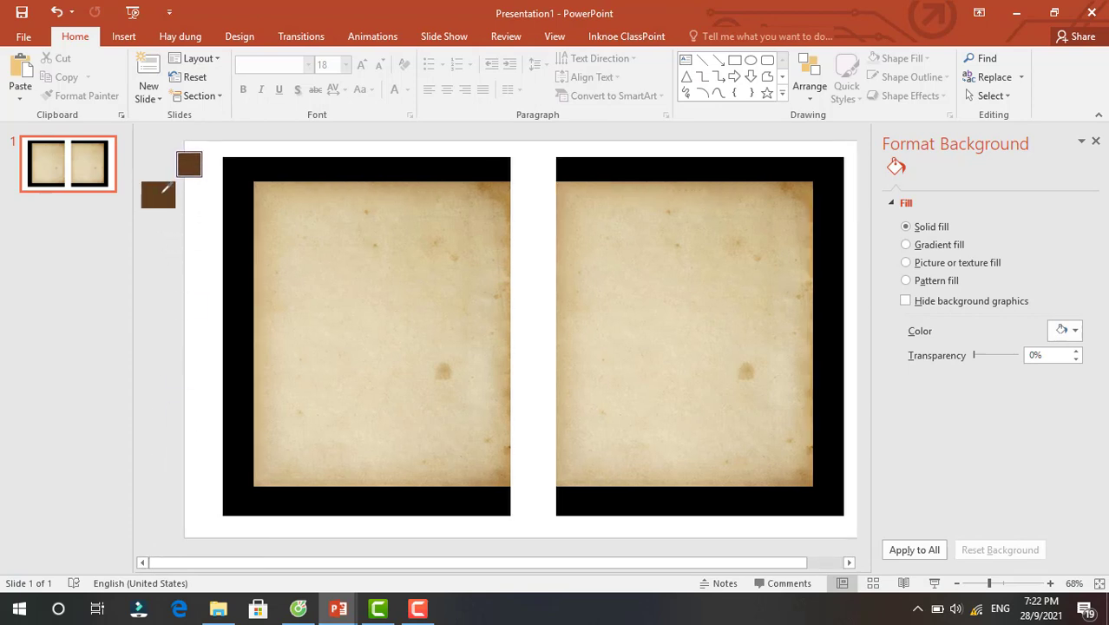
{"action": "left_click", "coordinate": [163, 192]}
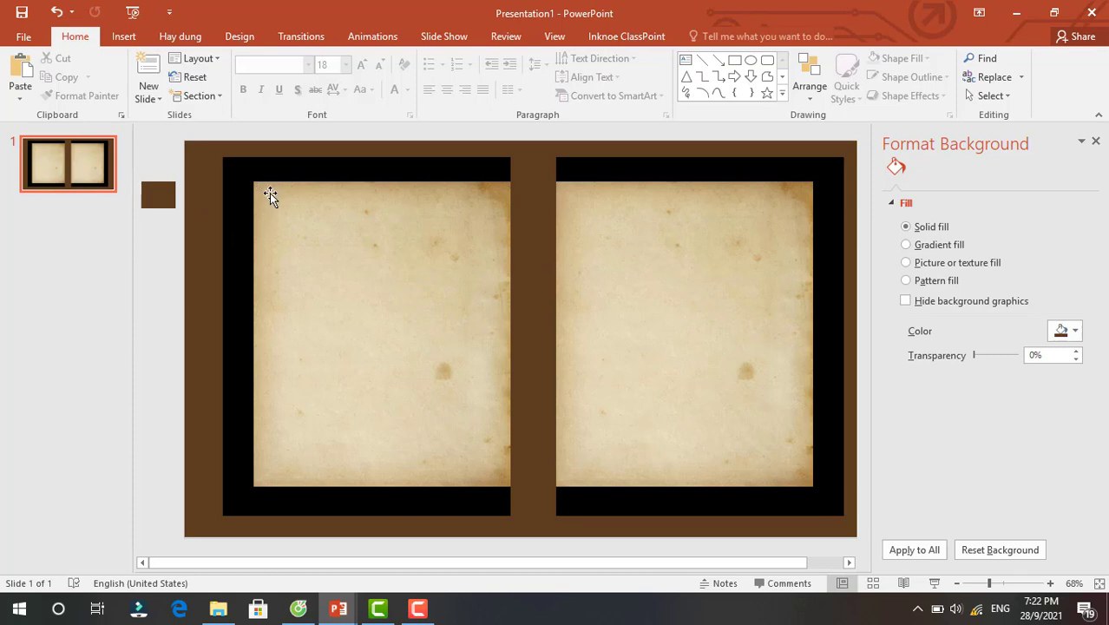
{"action": "left_click", "coordinate": [124, 37]}
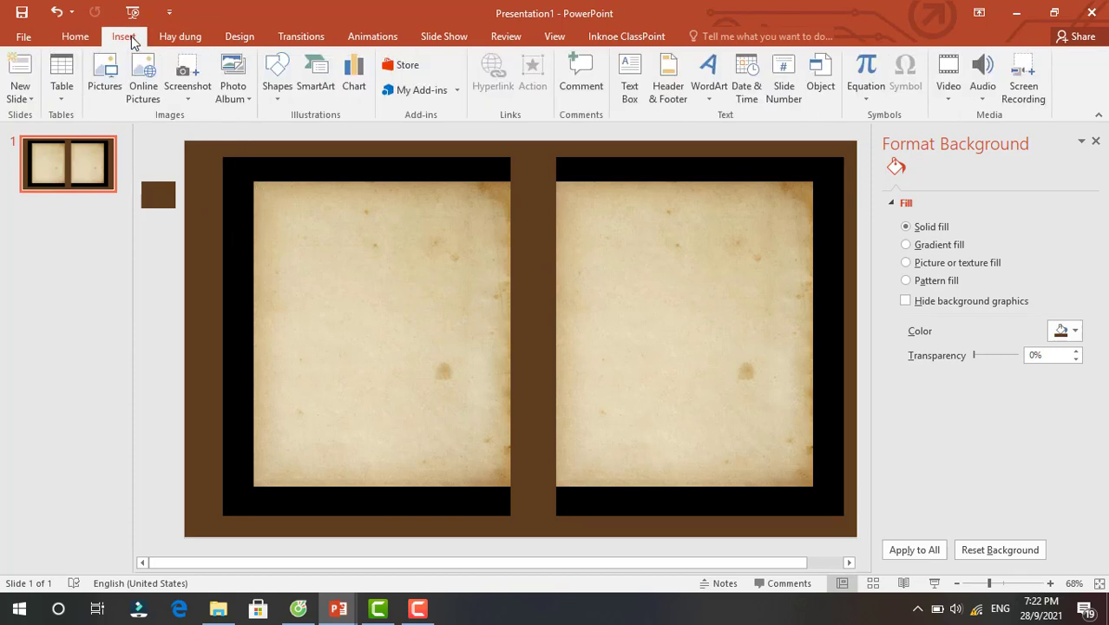
Draw a right triangle and rotate it to fit the left page's top-left corner.
{"action": "left_click", "coordinate": [278, 94]}
{"action": "left_click", "coordinate": [319, 251]}
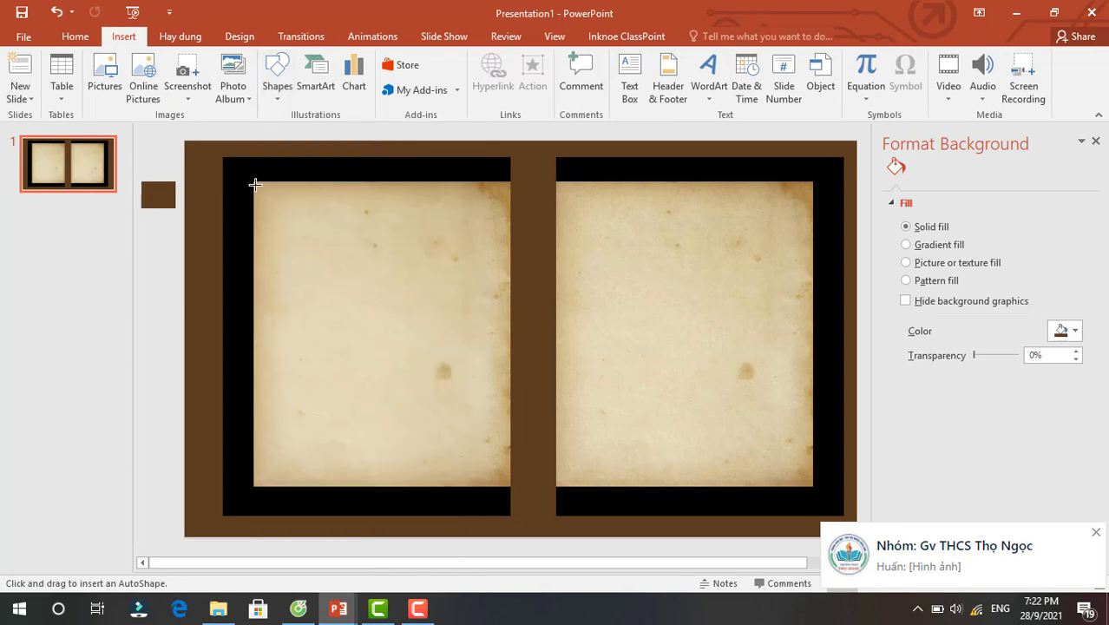
{"action": "left_click_drag", "start_coordinate": [255, 181], "coordinate": [309, 234]}
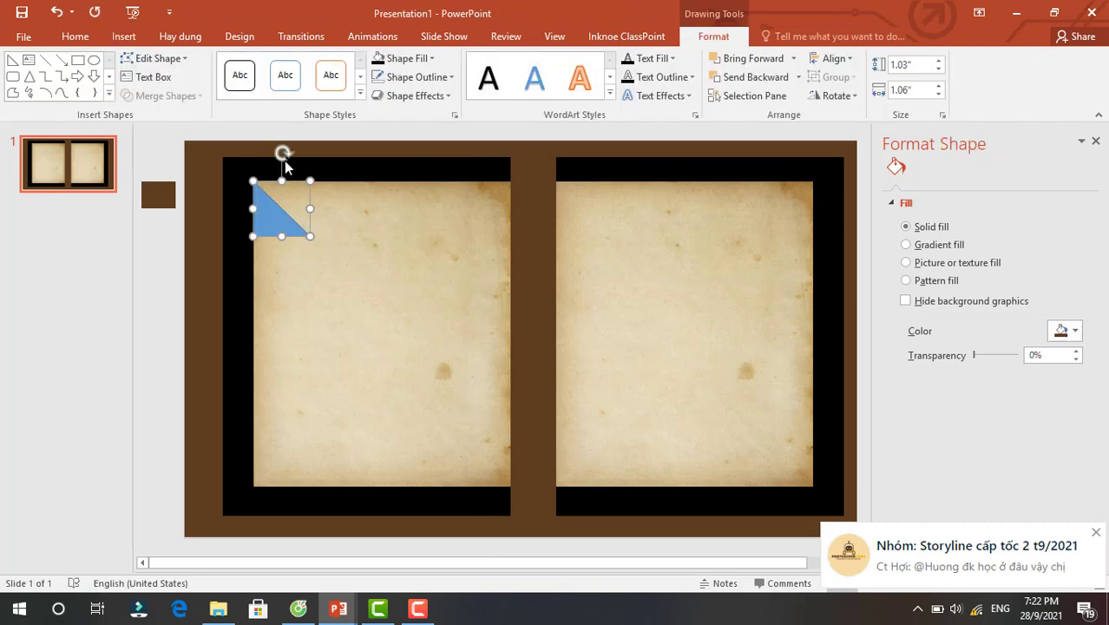
{"action": "mouse_move", "coordinate": [283, 152]}
{"action": "left_mouse_down"}
{"action": "mouse_move", "coordinate": [337, 171]}
{"action": "mouse_move", "coordinate": [364, 210]}
{"action": "left_mouse_up"}
{"action": "left_click_drag", "start_coordinate": [280, 193], "coordinate": [305, 180]}
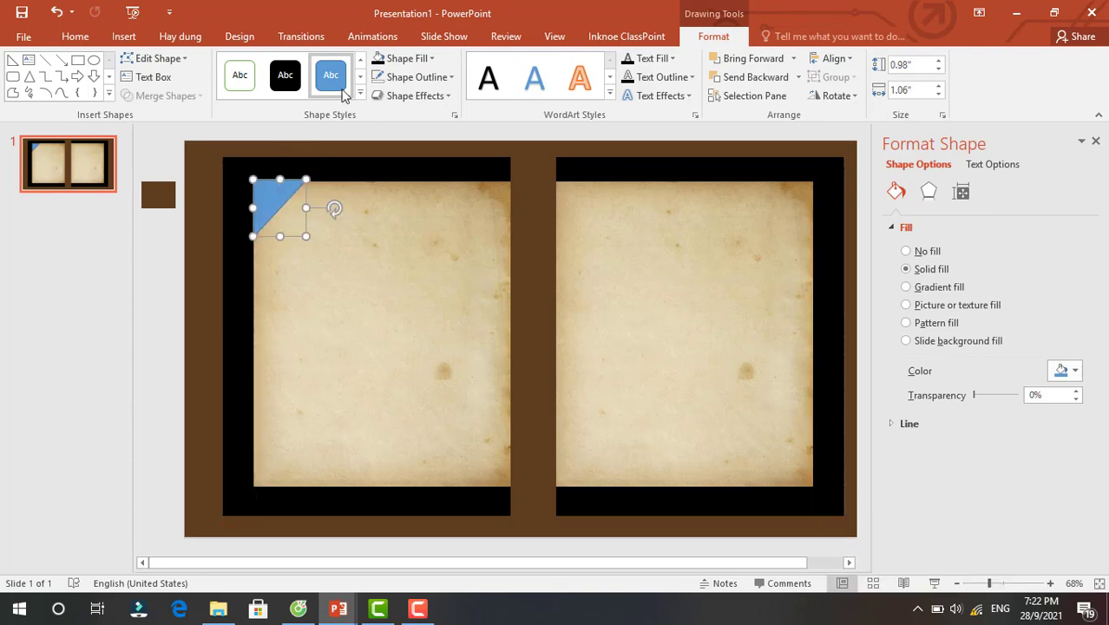
Remove the triangle's outline, fill it orange, and position it in the page corner.
{"action": "left_click", "coordinate": [402, 80]}
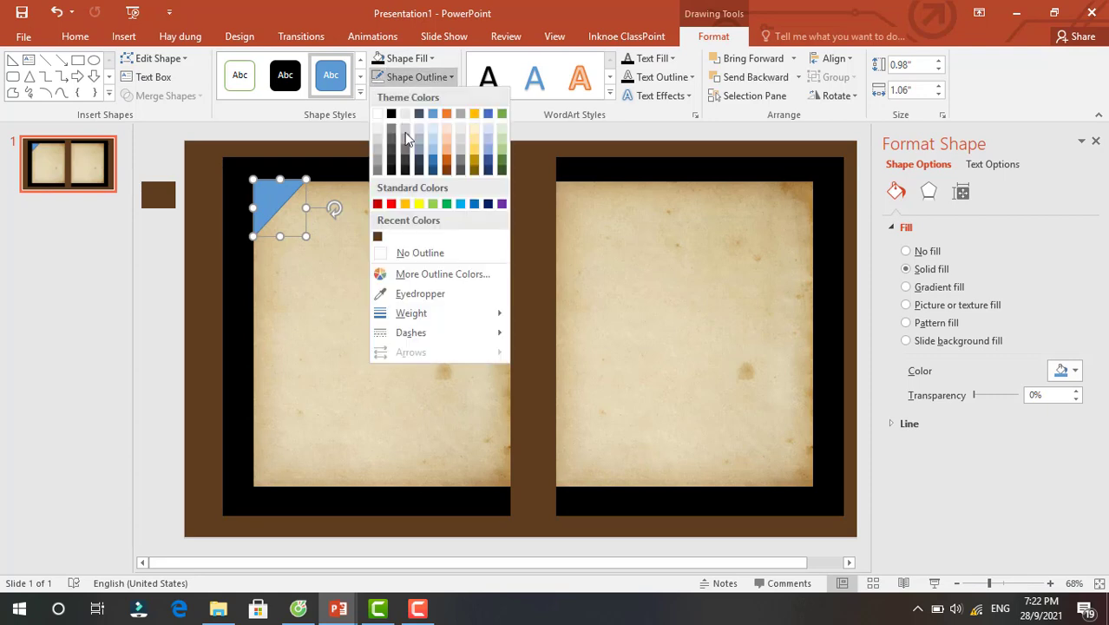
{"action": "left_click", "coordinate": [416, 251]}
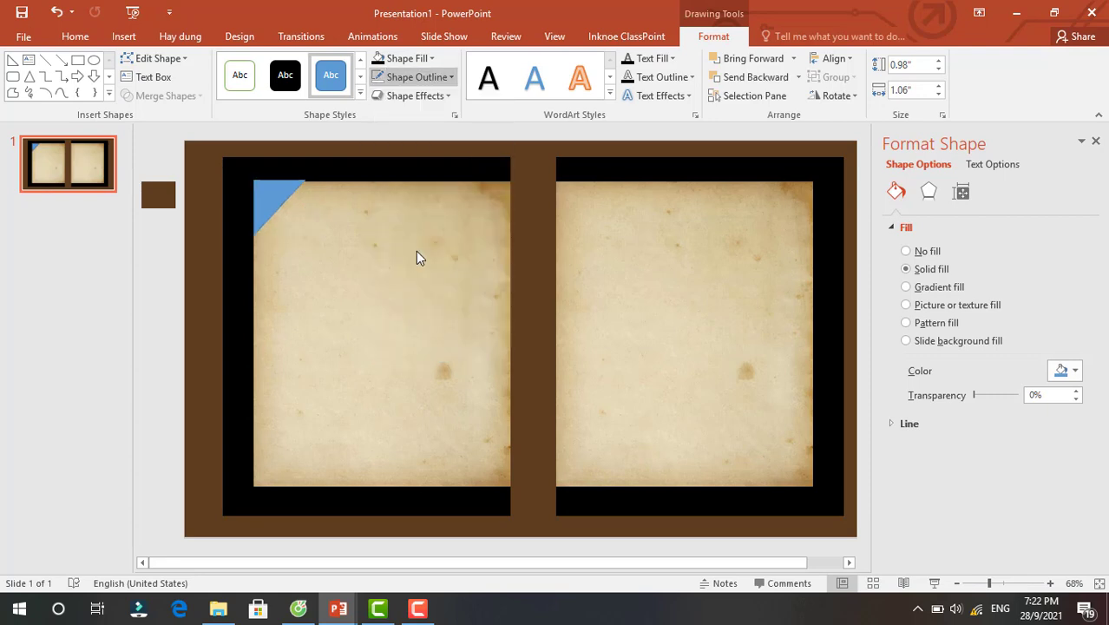
{"action": "left_click", "coordinate": [406, 58]}
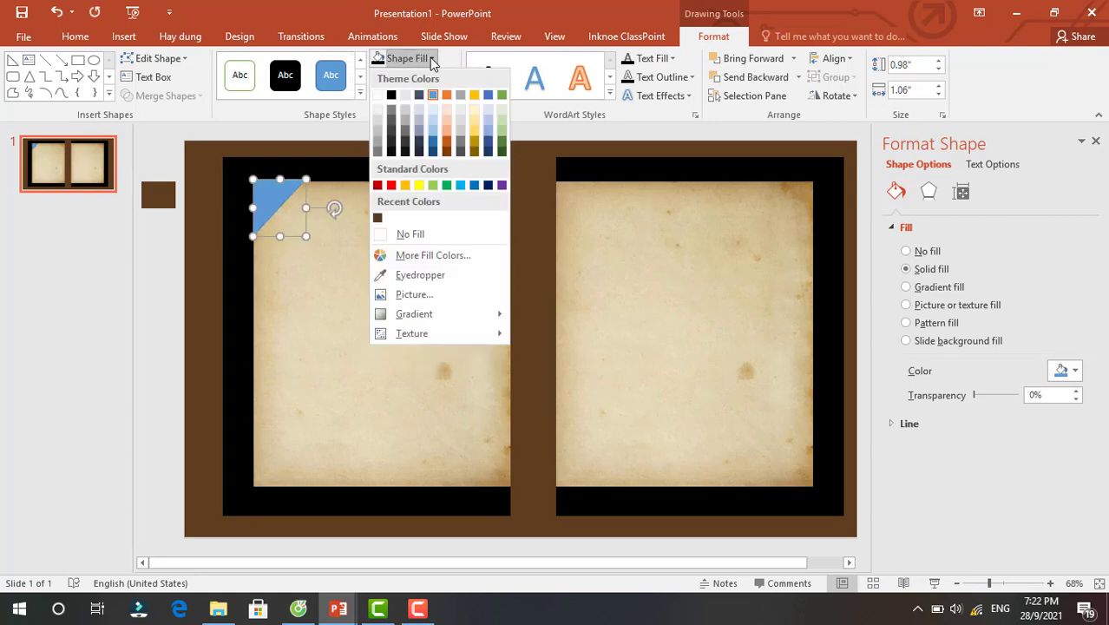
{"action": "left_click", "coordinate": [447, 145]}
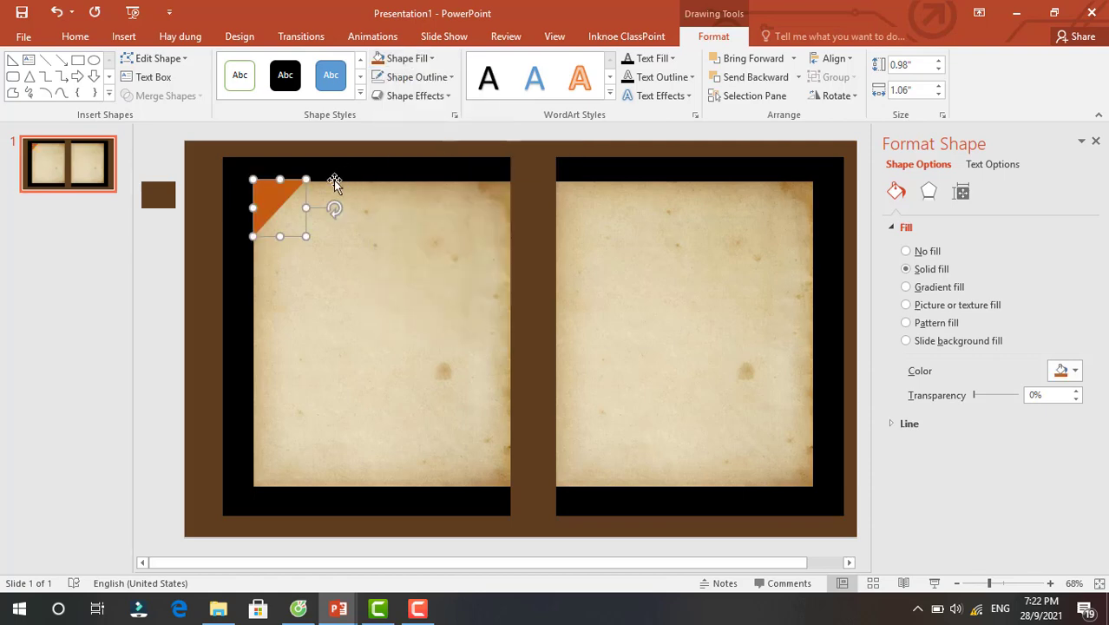
{"action": "mouse_move", "coordinate": [276, 198]}
{"action": "left_mouse_down"}
{"action": "mouse_move", "coordinate": [302, 225]}
{"action": "mouse_move", "coordinate": [310, 403]}
{"action": "left_mouse_up"}
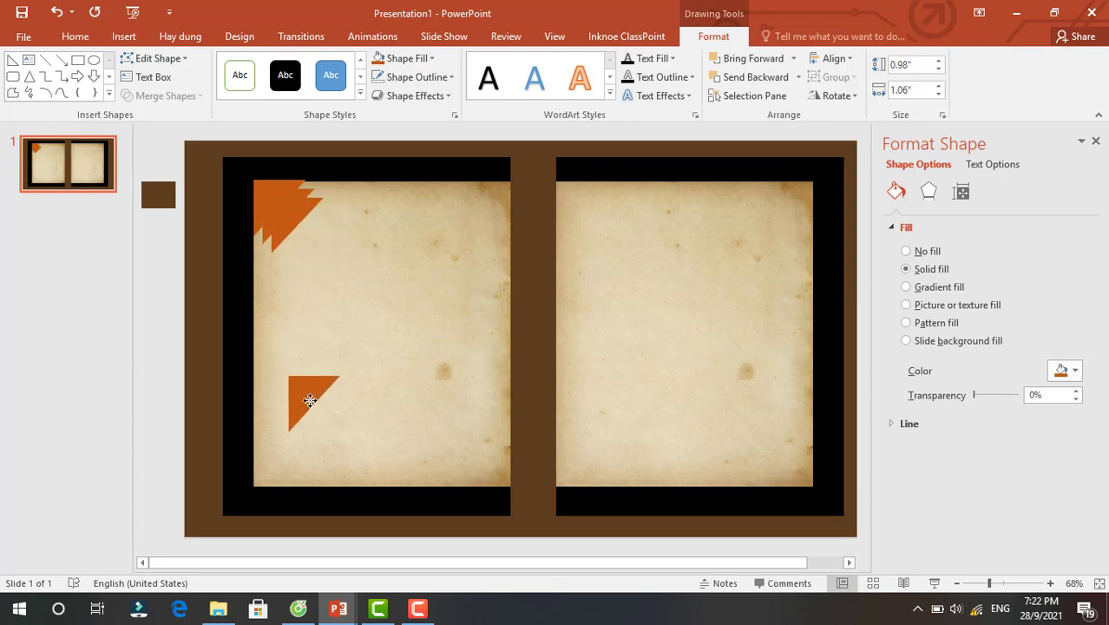
Spread triangle copies to the right page and fit one into the left page's bottom-left corner.
{"action": "left_click", "coordinate": [299, 214]}
{"action": "left_click_drag", "start_coordinate": [298, 214], "coordinate": [739, 212]}
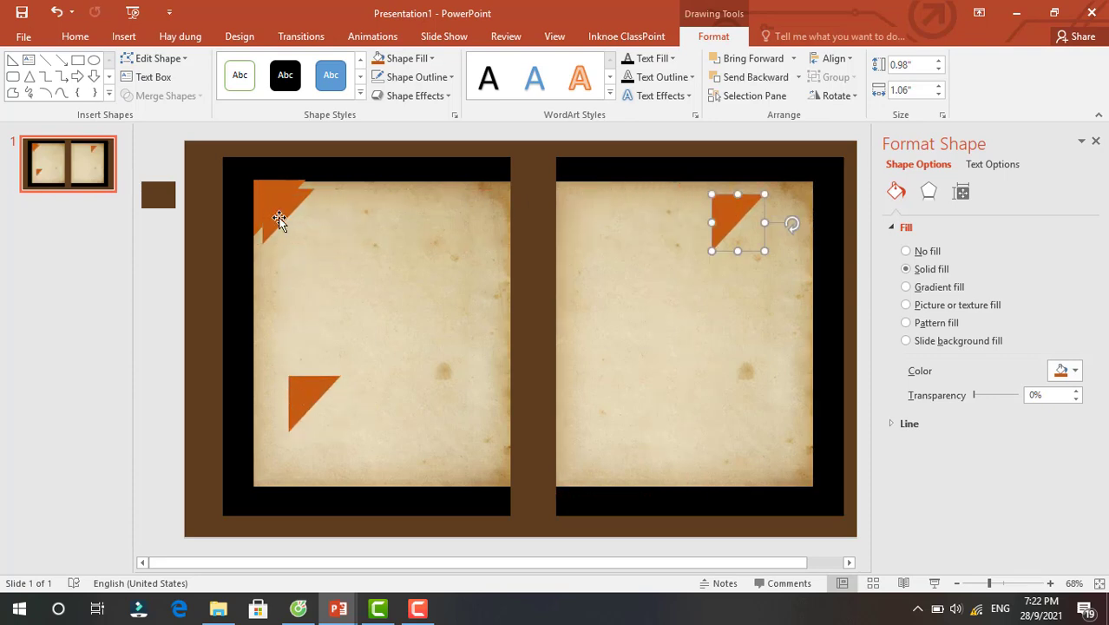
{"action": "left_click_drag", "start_coordinate": [280, 220], "coordinate": [779, 398]}
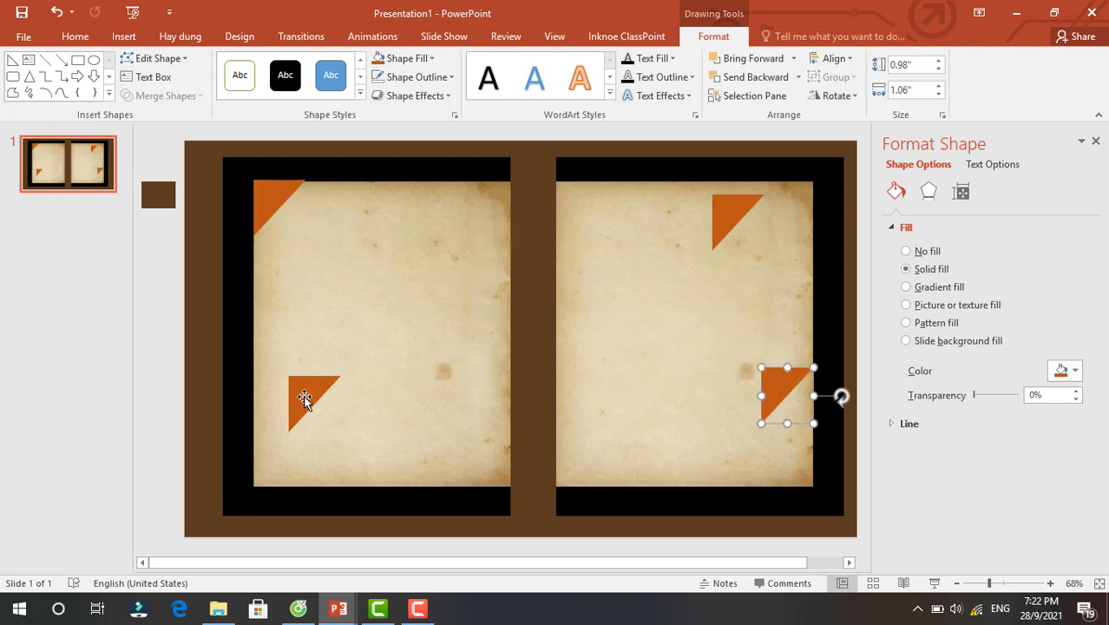
{"action": "left_click_drag", "start_coordinate": [304, 400], "coordinate": [269, 452]}
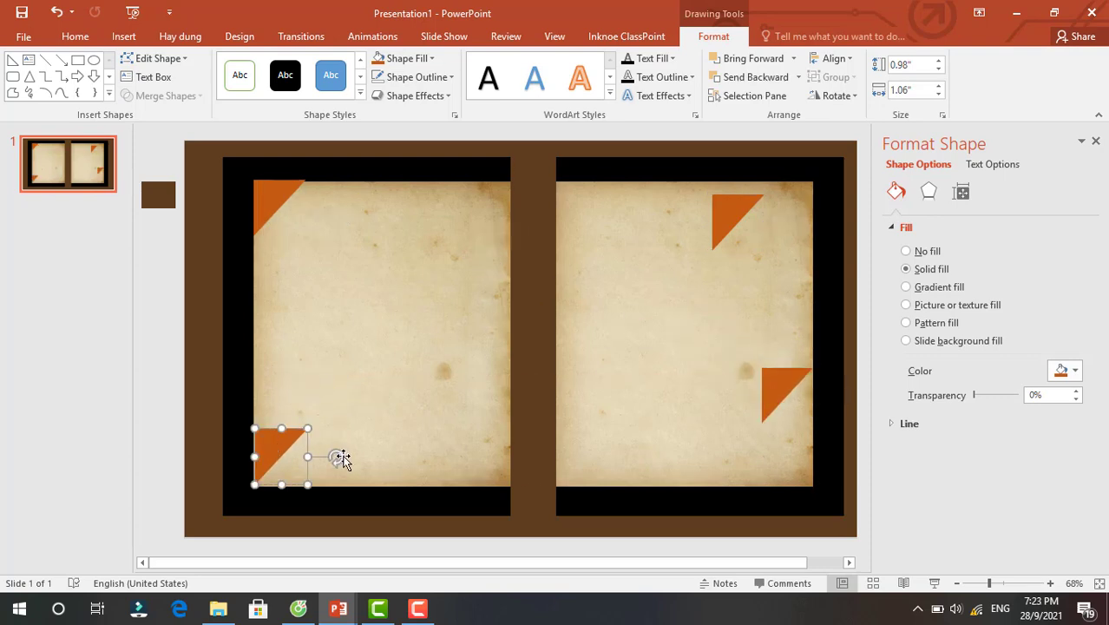
{"action": "left_click_drag", "start_coordinate": [354, 434], "coordinate": [278, 355]}
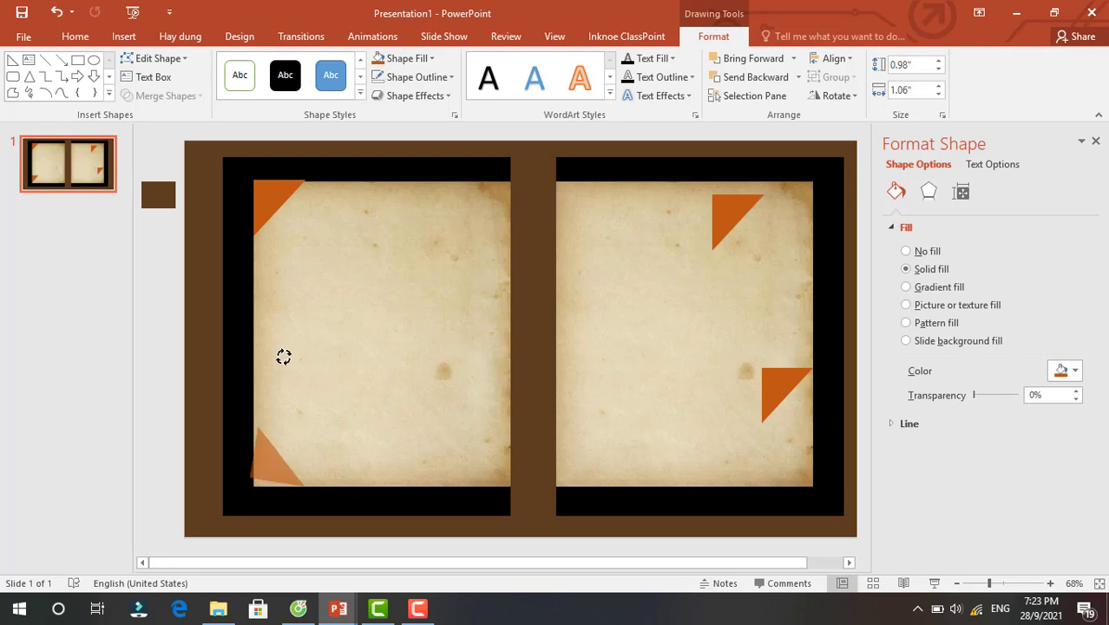
{"action": "left_click_drag", "start_coordinate": [268, 470], "coordinate": [266, 473]}
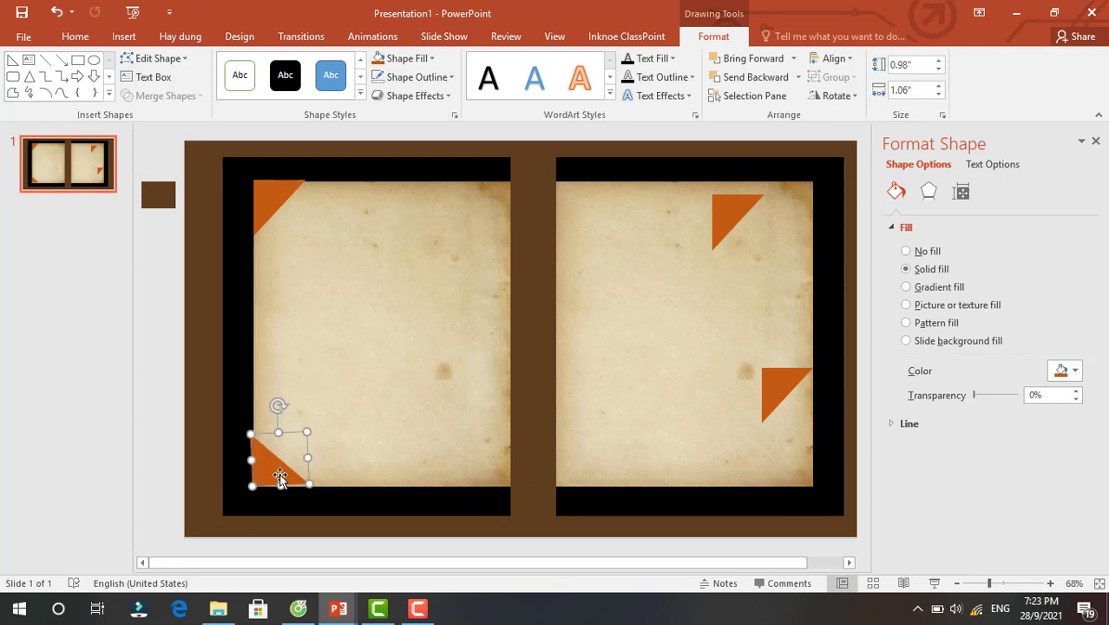
{"action": "left_click_drag", "start_coordinate": [276, 405], "coordinate": [279, 407]}
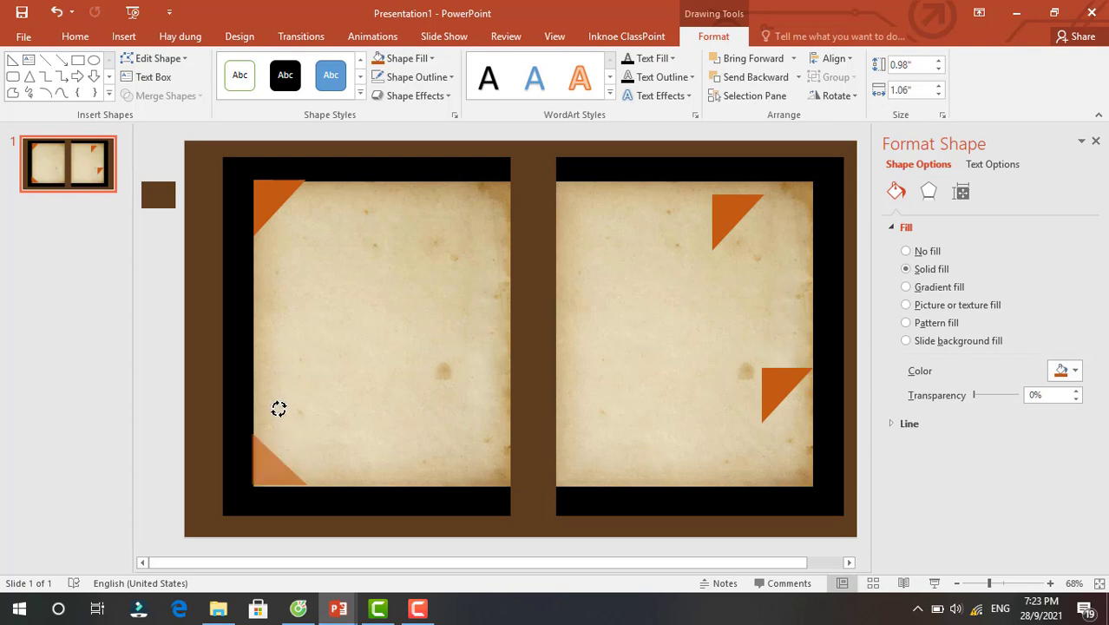
{"action": "left_click_drag", "start_coordinate": [270, 472], "coordinate": [270, 473]}
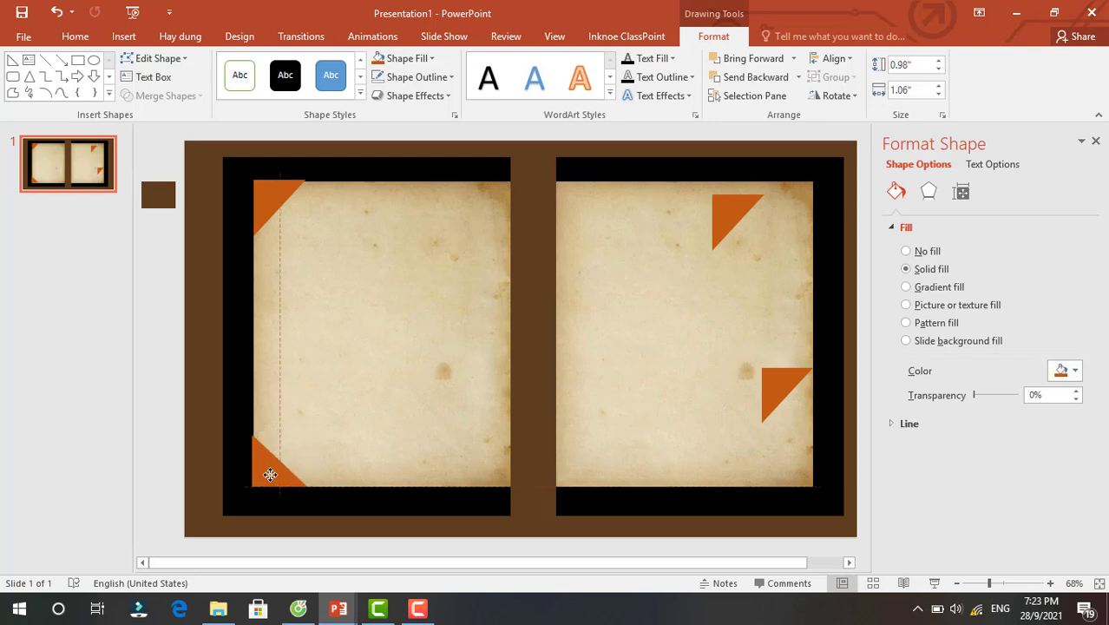
Rotate and fit a triangle flush into the right page's top-right corner.
{"action": "left_click", "coordinate": [734, 204]}
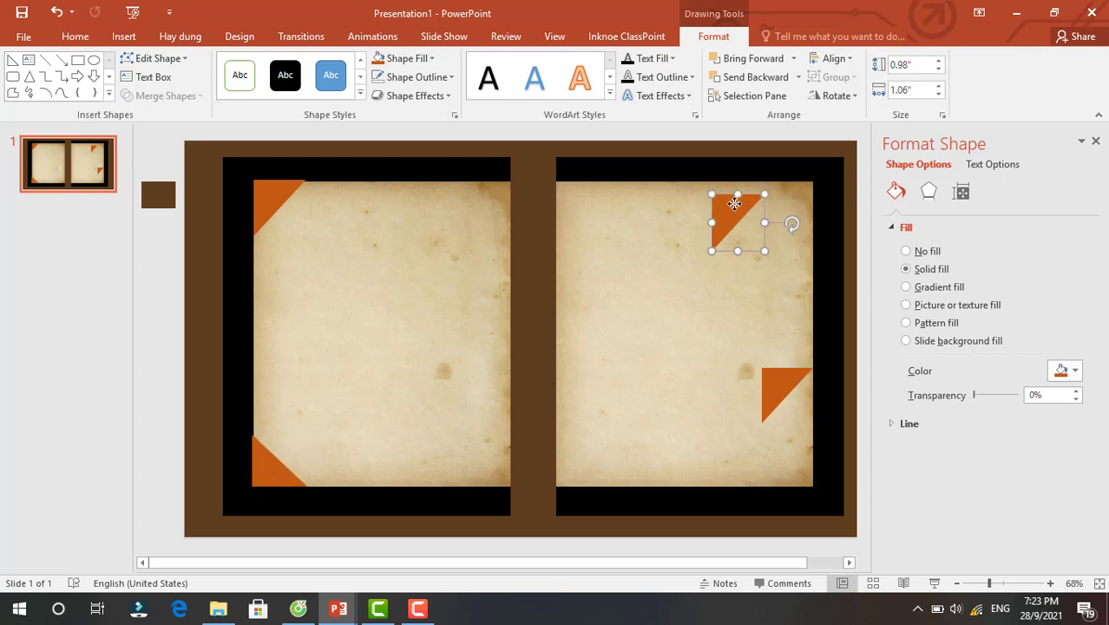
{"action": "left_click_drag", "start_coordinate": [734, 204], "coordinate": [773, 191]}
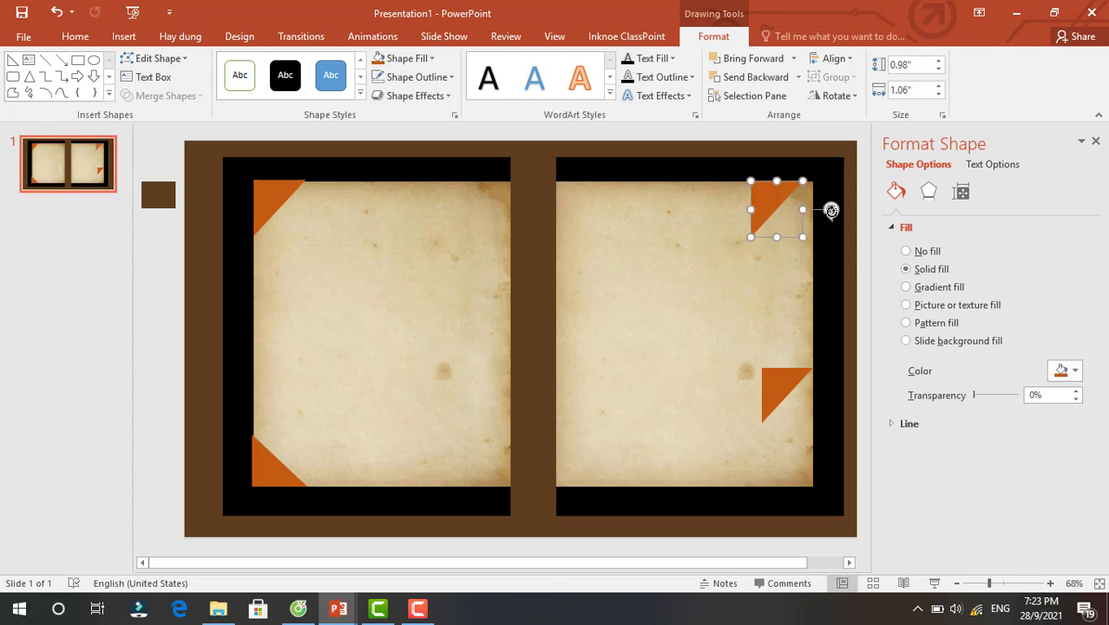
{"action": "left_click_drag", "start_coordinate": [830, 210], "coordinate": [744, 287]}
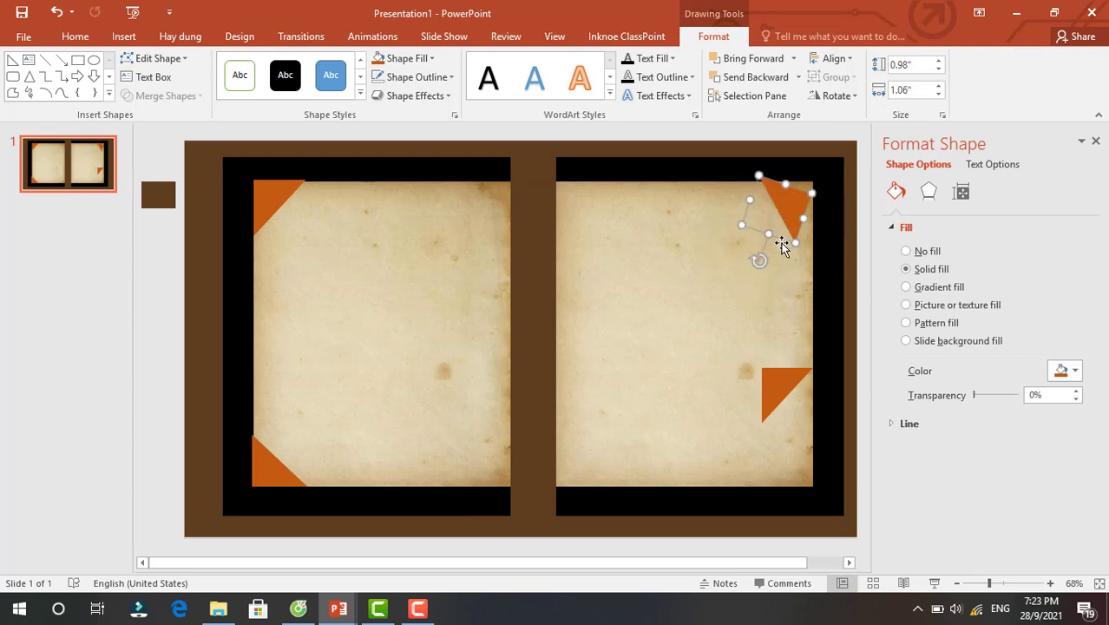
{"action": "left_click_drag", "start_coordinate": [758, 260], "coordinate": [776, 262]}
{"action": "left_click_drag", "start_coordinate": [796, 201], "coordinate": [800, 194]}
Rotate and fit the last triangle into the right page's bottom-right corner.
{"action": "left_click", "coordinate": [787, 383]}
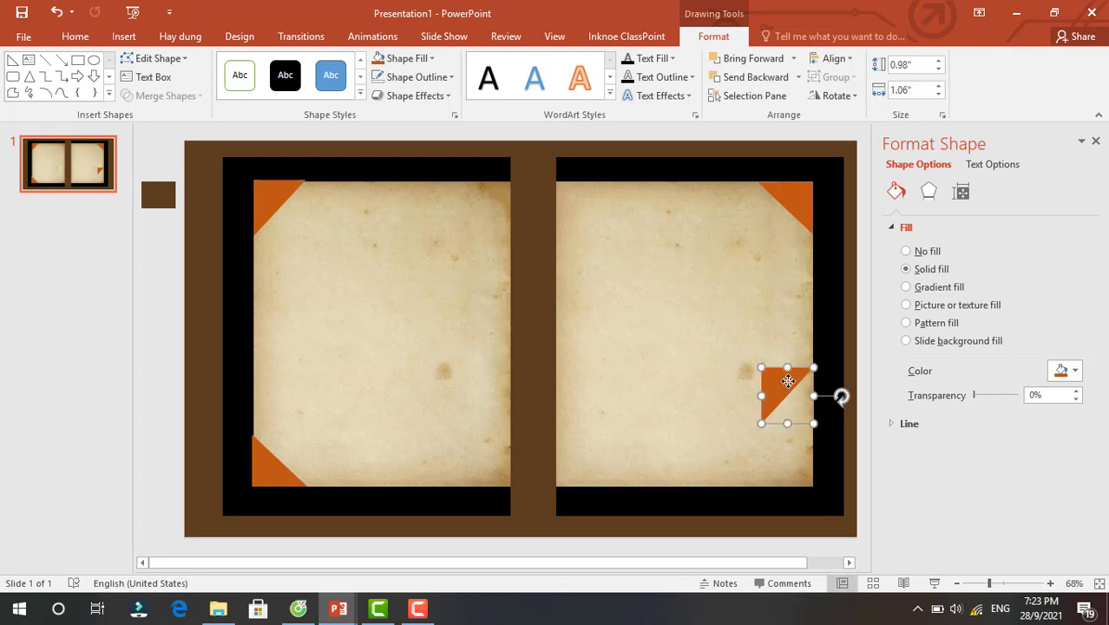
{"action": "mouse_move", "coordinate": [840, 392]}
{"action": "left_mouse_down"}
{"action": "mouse_move", "coordinate": [841, 426]}
{"action": "mouse_move", "coordinate": [754, 487]}
{"action": "left_mouse_up"}
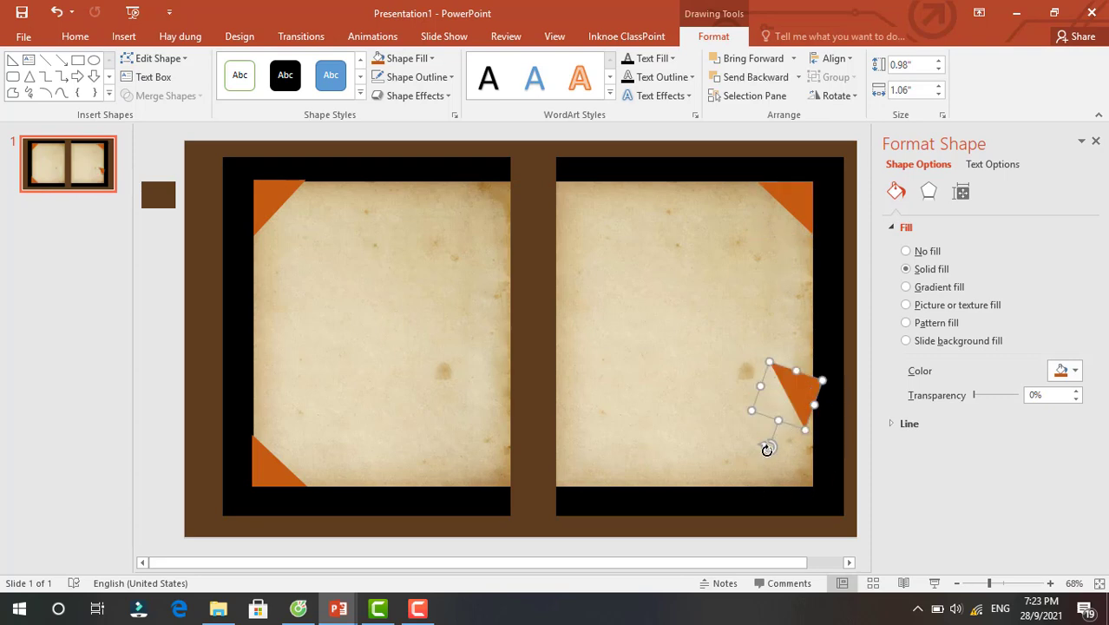
{"action": "left_click_drag", "start_coordinate": [766, 449], "coordinate": [731, 393]}
{"action": "left_click_drag", "start_coordinate": [806, 410], "coordinate": [806, 471]}
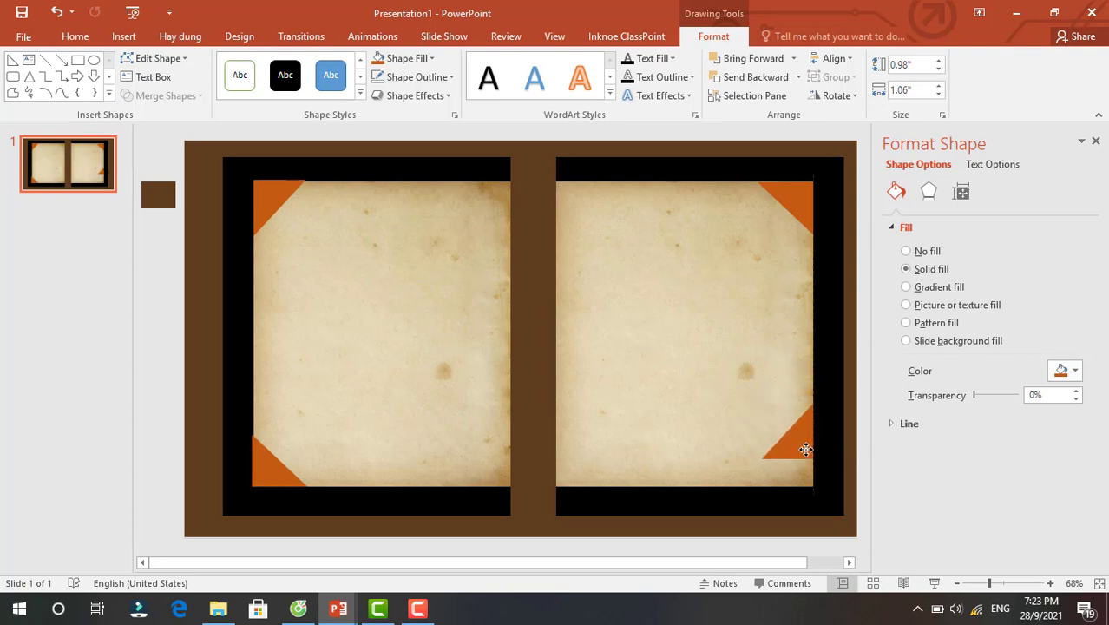
{"action": "left_click", "coordinate": [806, 471]}
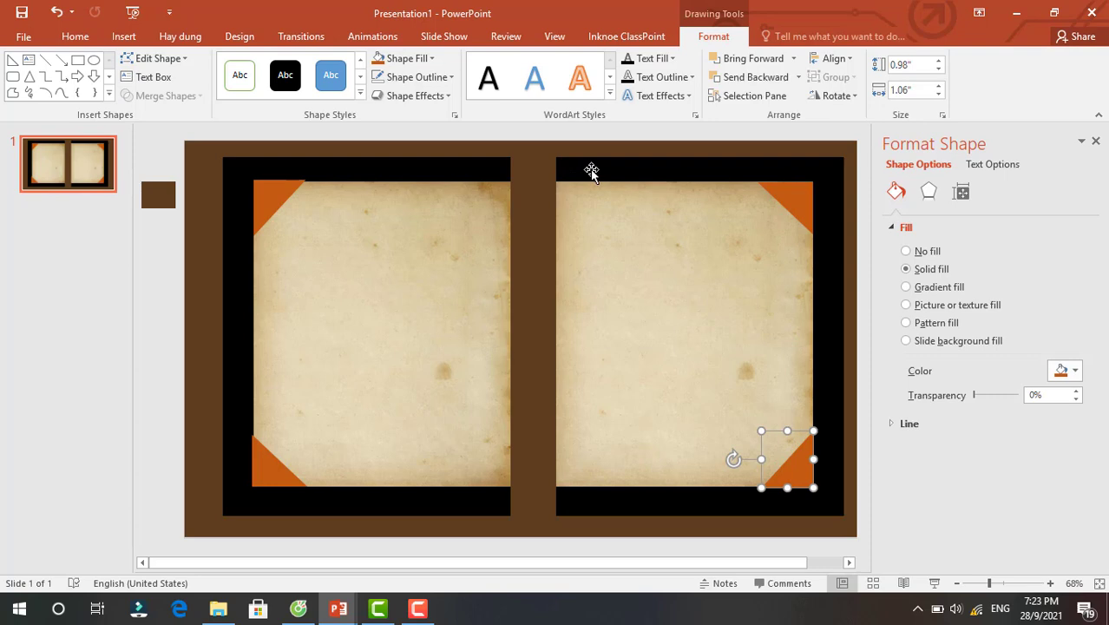
{"action": "left_click", "coordinate": [591, 170]}
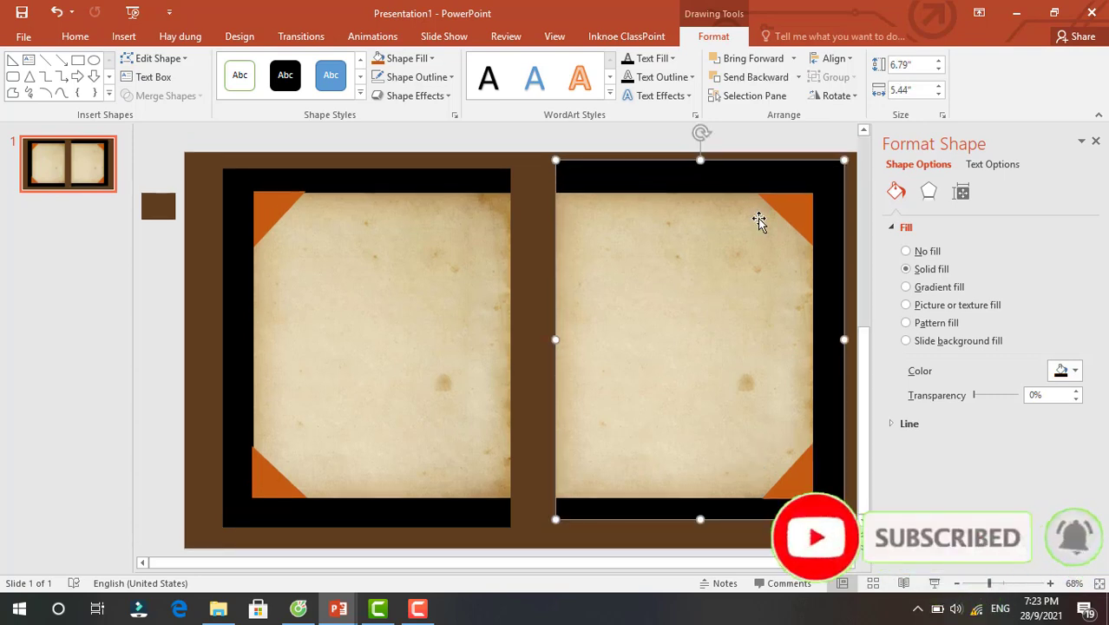
Apply an Offset Diagonal Bottom Right shadow at 9 pt distance to the right page frame.
{"action": "right_click", "coordinate": [722, 169]}
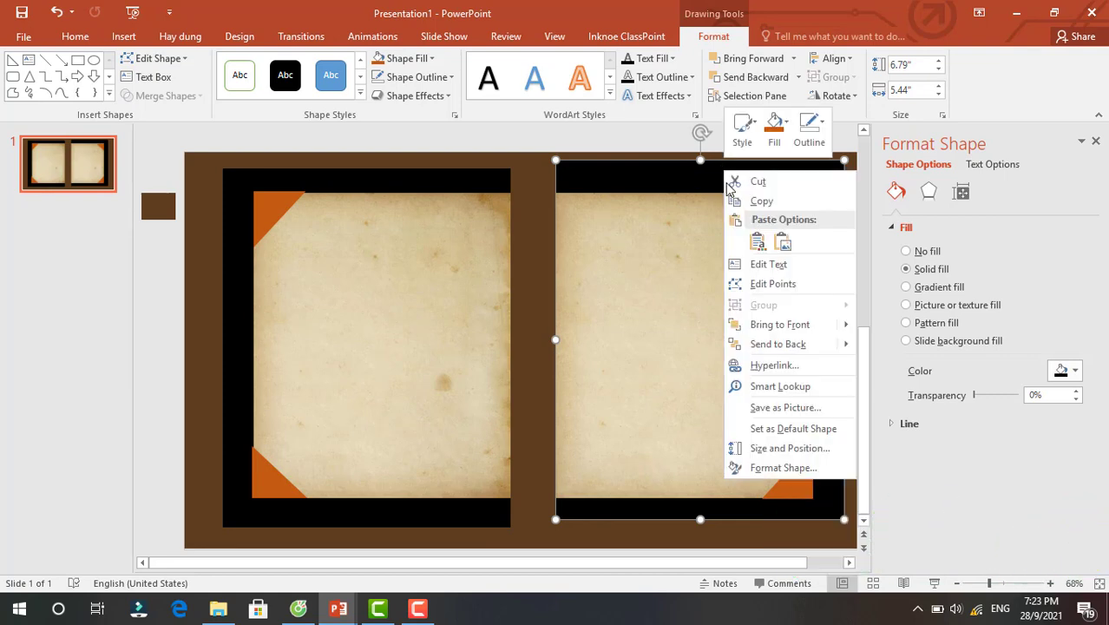
{"action": "left_click", "coordinate": [808, 470]}
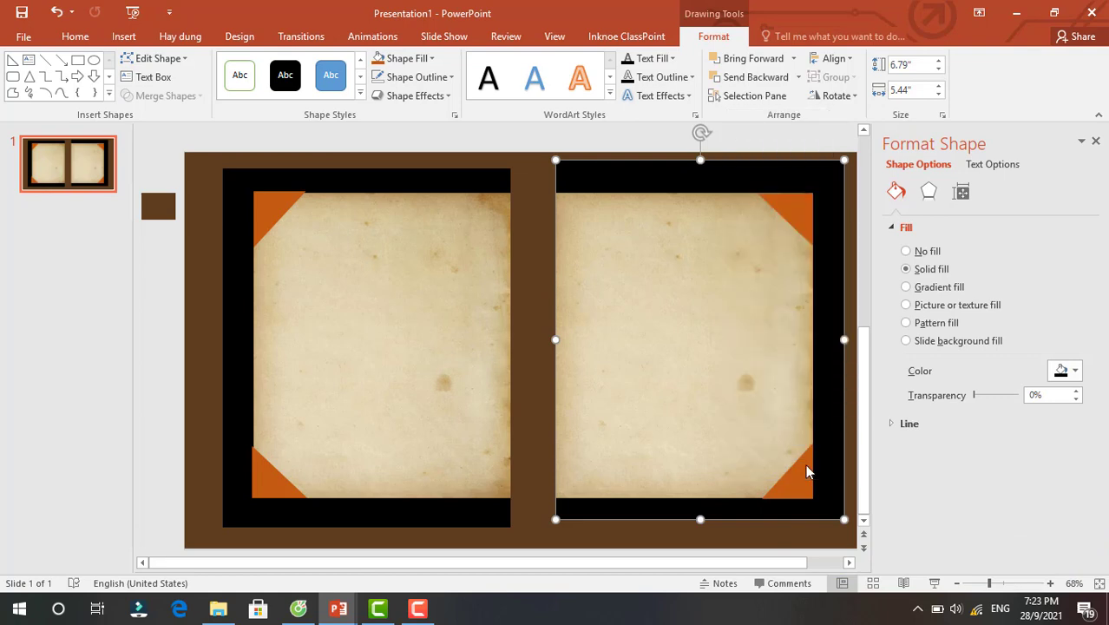
{"action": "left_click", "coordinate": [929, 194]}
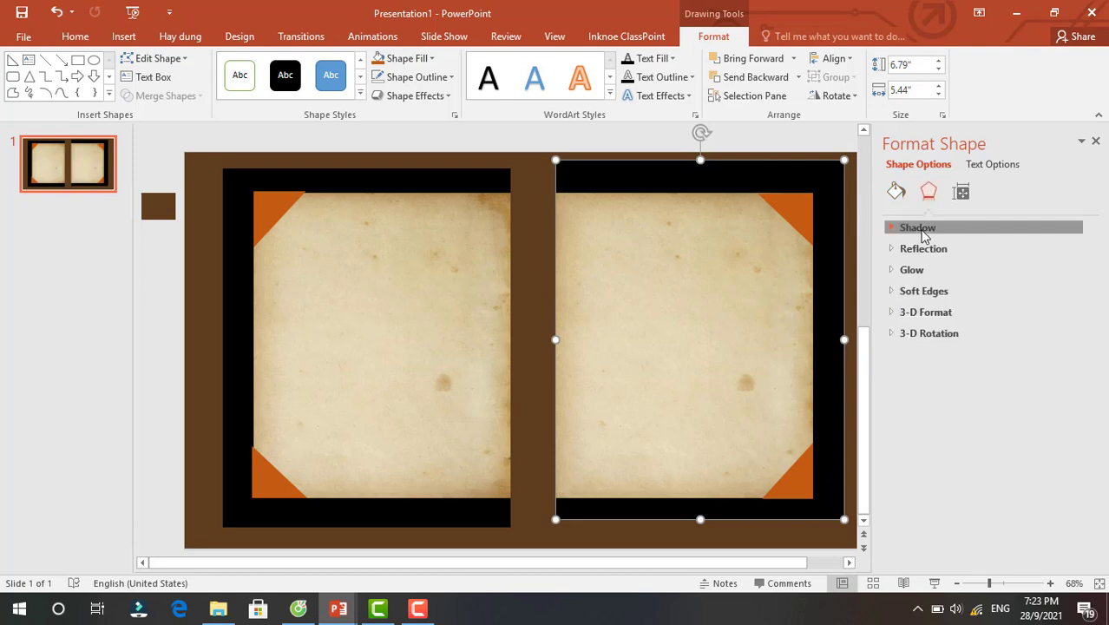
{"action": "left_click", "coordinate": [921, 231]}
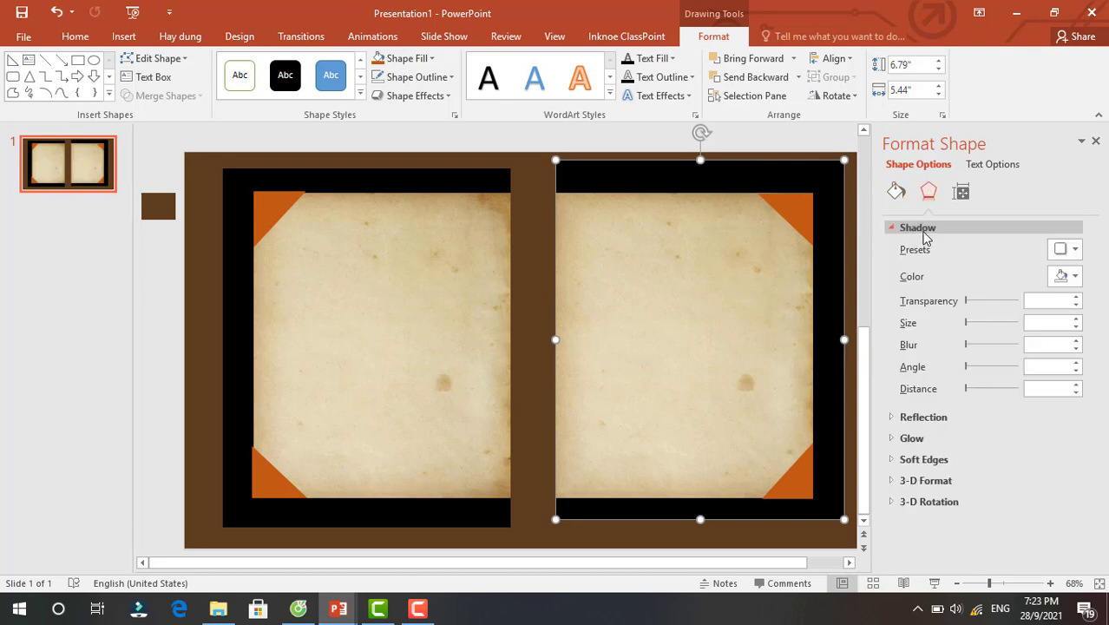
{"action": "left_click", "coordinate": [1075, 250]}
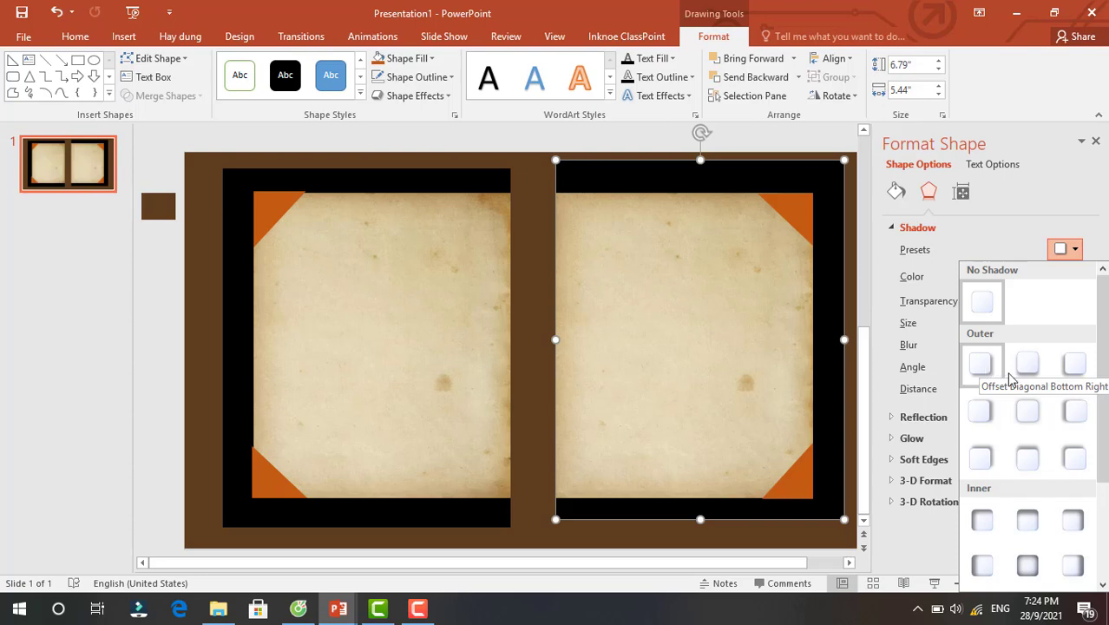
{"action": "left_click", "coordinate": [983, 370]}
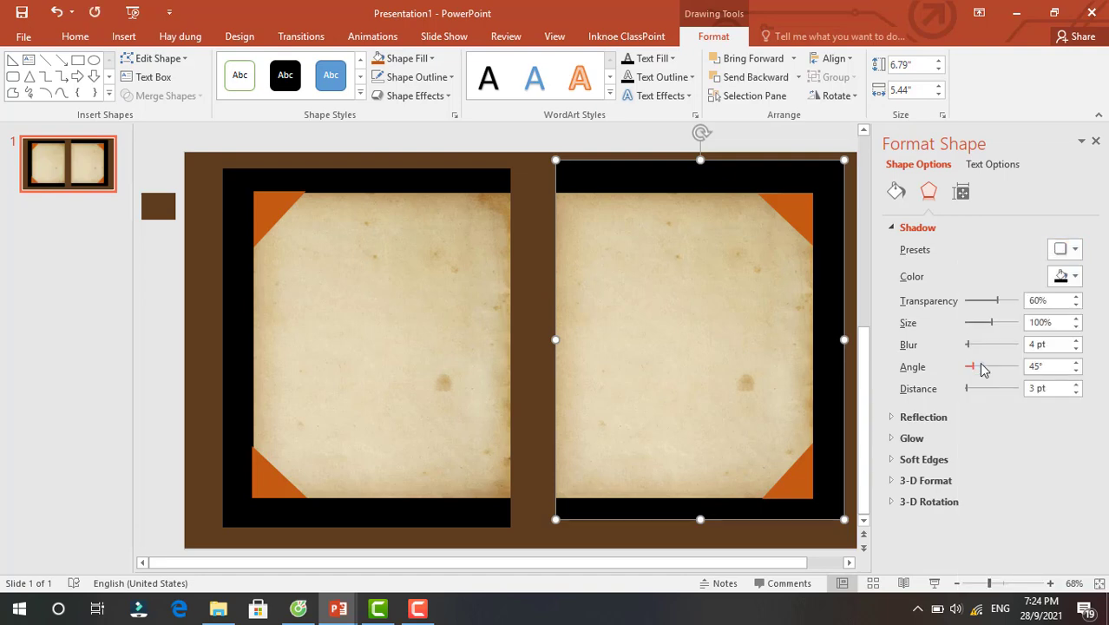
{"action": "left_click", "coordinate": [1076, 385]}
{"action": "left_click", "coordinate": [1076, 384]}
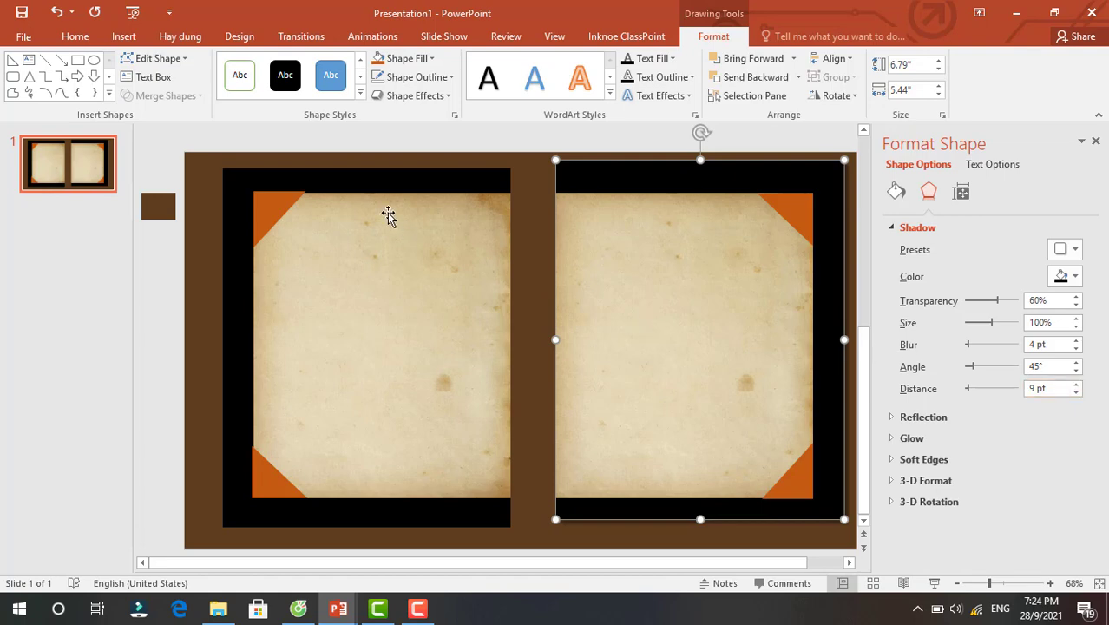
{"action": "left_click", "coordinate": [358, 178]}
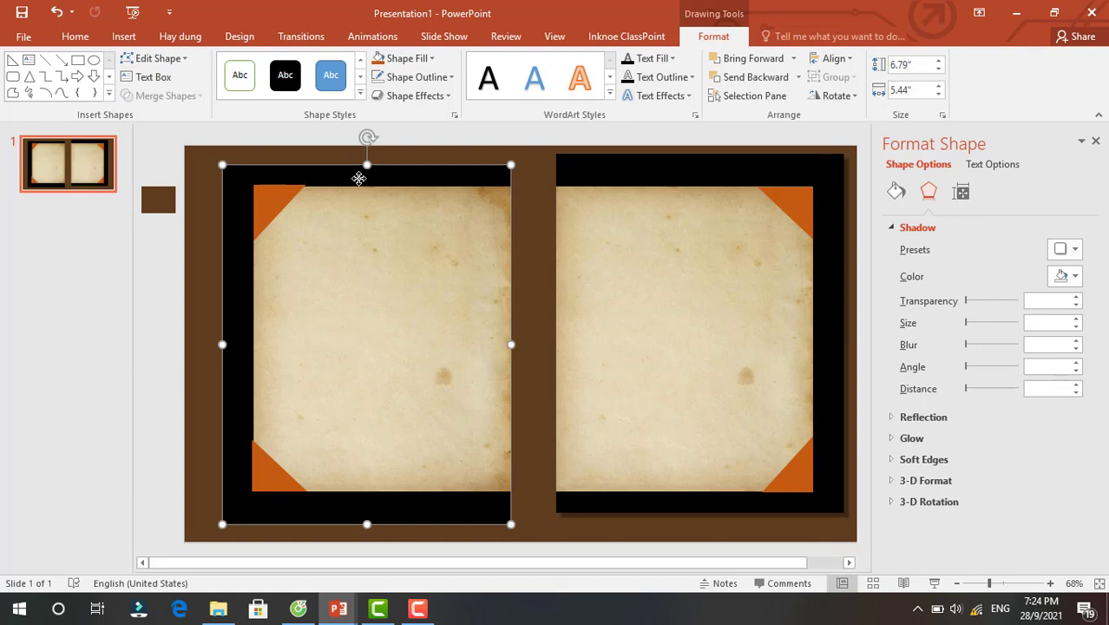
Apply an Offset Diagonal Bottom Left shadow at 9 pt distance to the left page frame.
{"action": "right_click", "coordinate": [358, 177]}
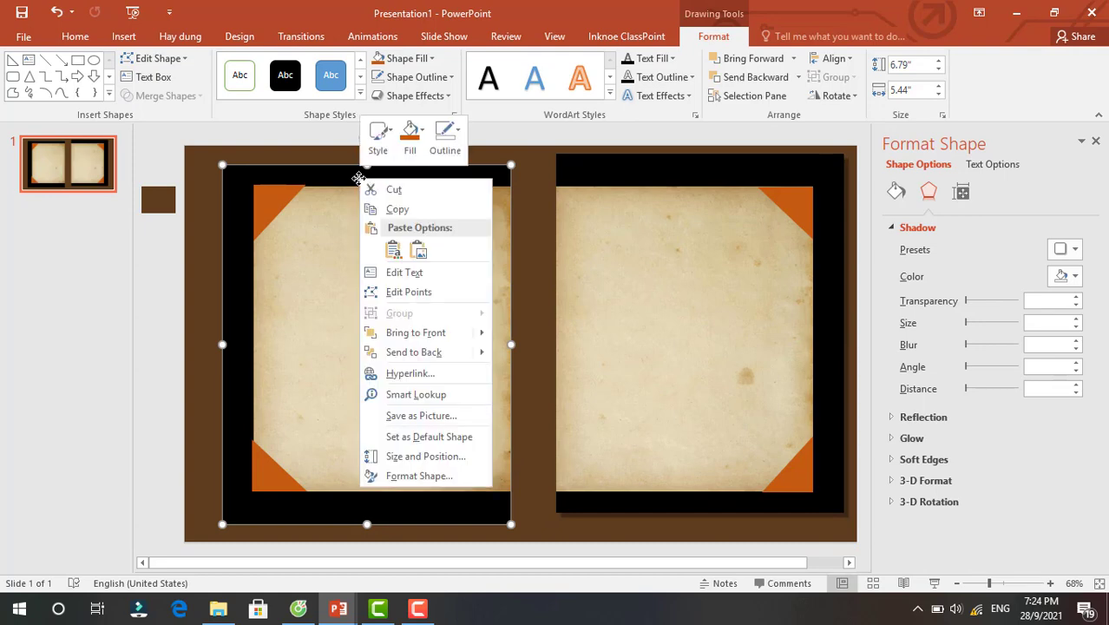
{"action": "left_click", "coordinate": [408, 483]}
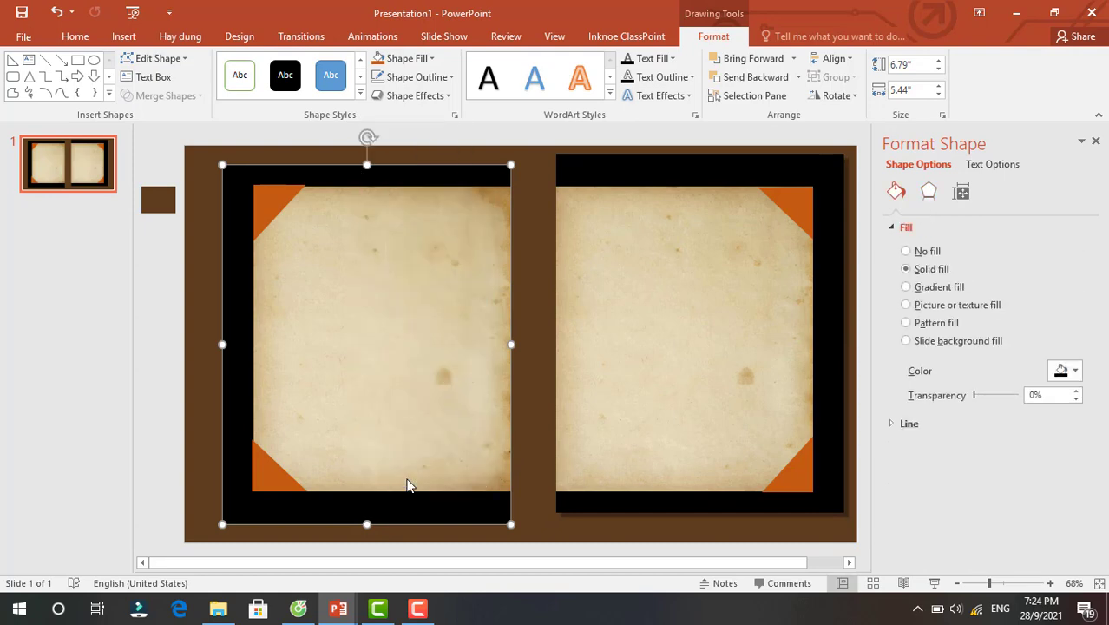
{"action": "left_click", "coordinate": [929, 194]}
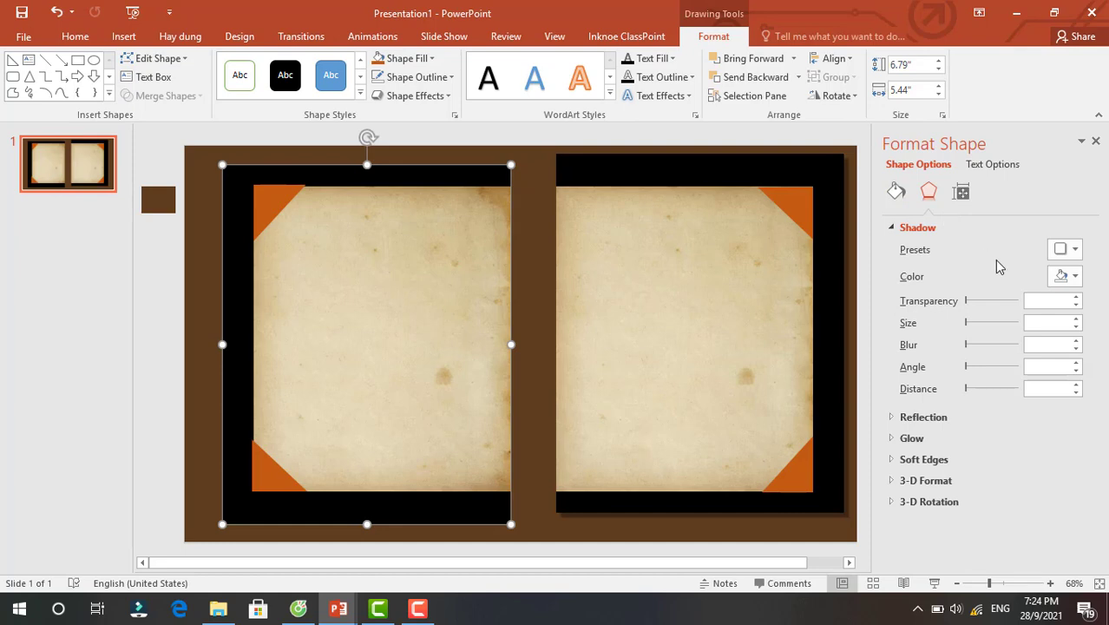
{"action": "left_click", "coordinate": [1074, 250]}
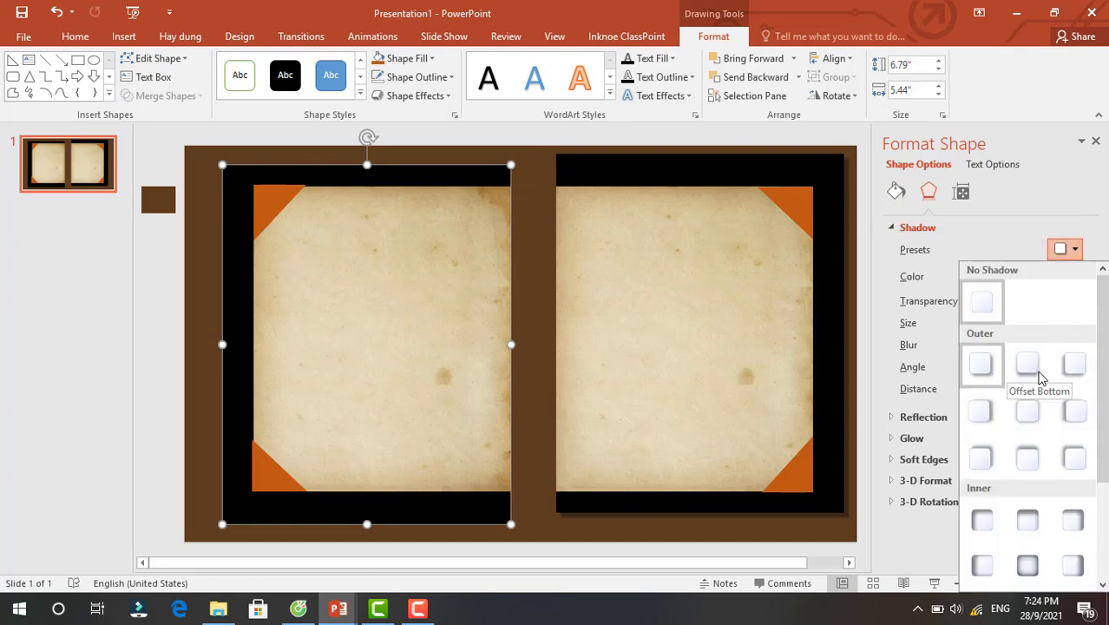
{"action": "left_click", "coordinate": [1074, 370]}
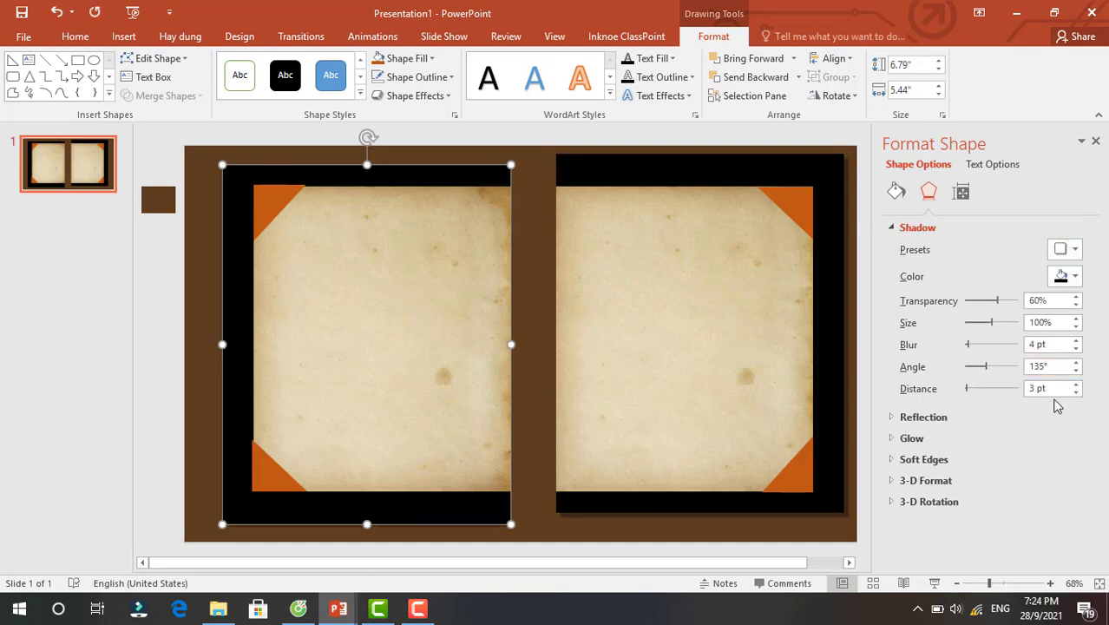
{"action": "left_click", "coordinate": [1075, 385]}
{"action": "left_click", "coordinate": [1076, 385]}
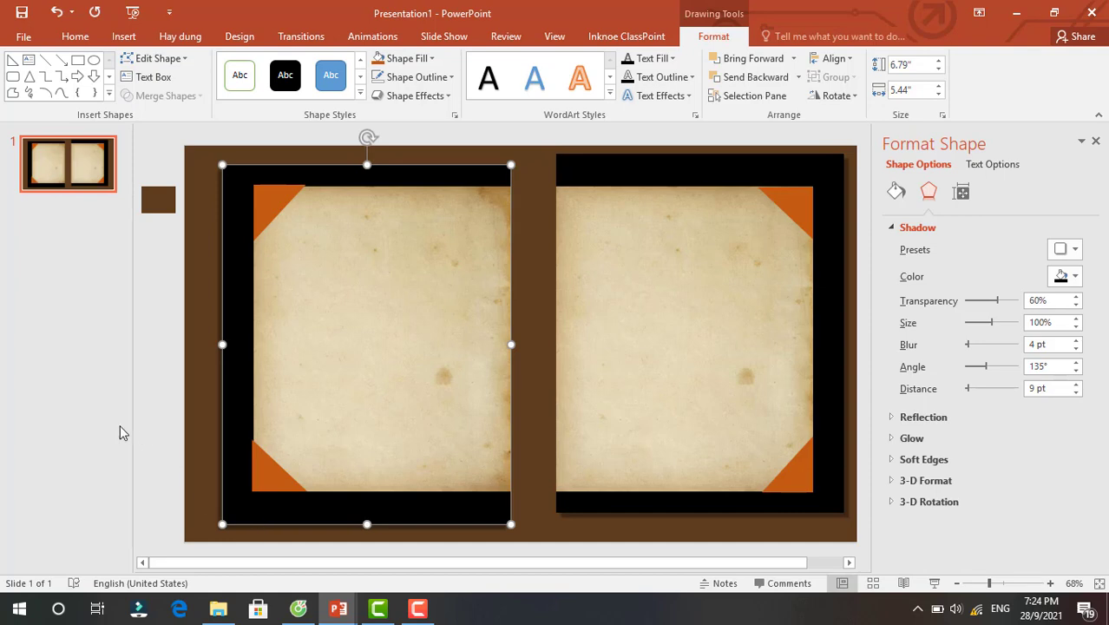
{"action": "left_click", "coordinate": [97, 420]}
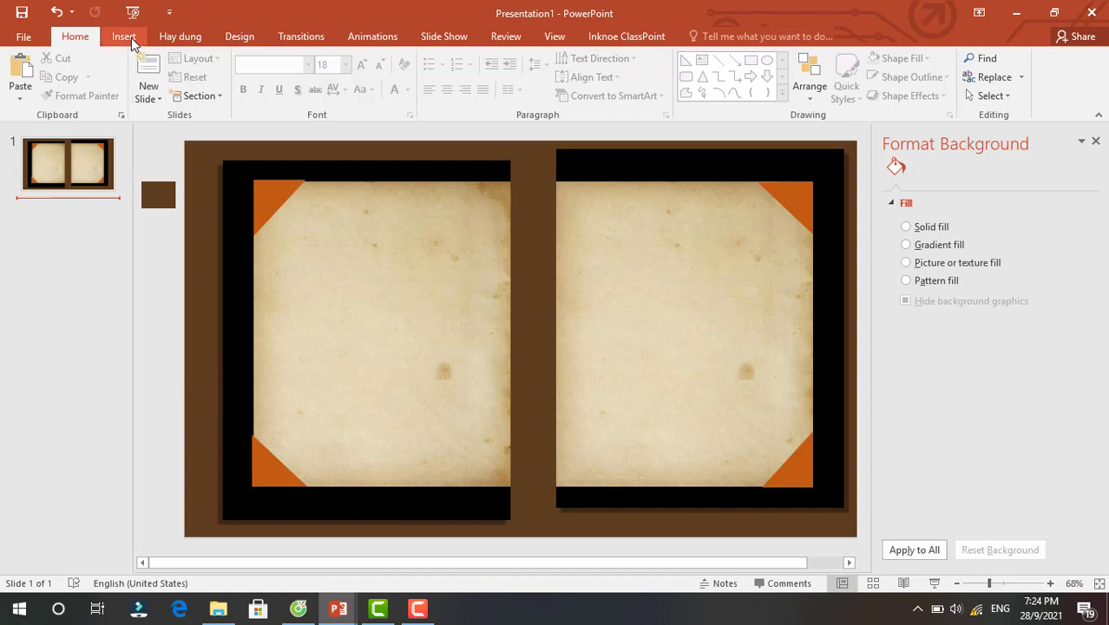
Draw a thin rectangle strip along the left page's inner edge by the spine.
{"action": "left_click", "coordinate": [124, 36]}
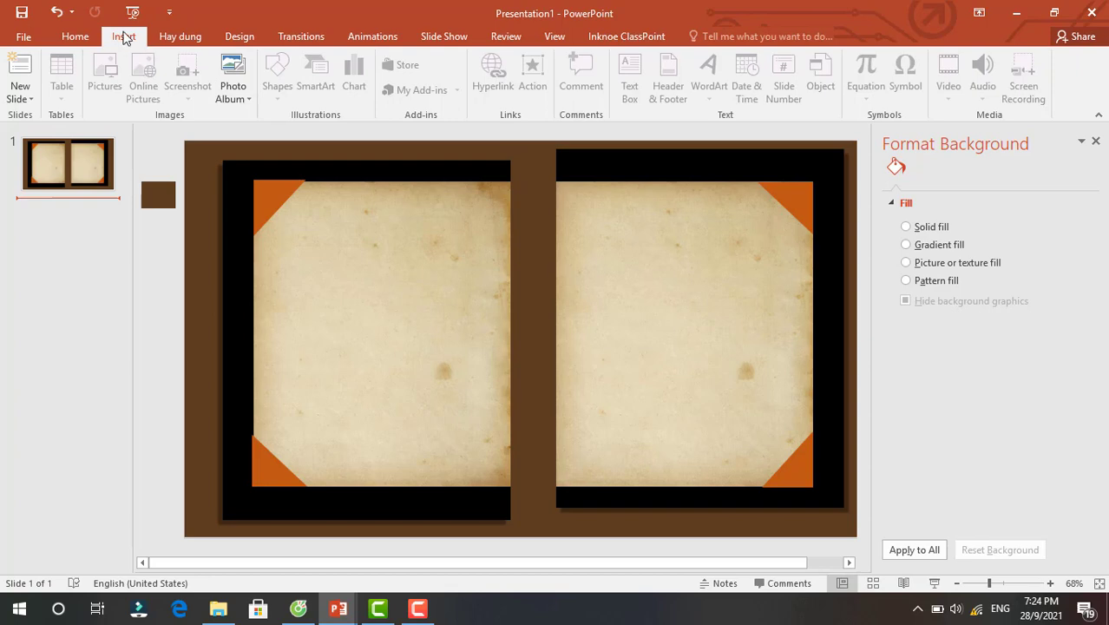
{"action": "left_click", "coordinate": [406, 240]}
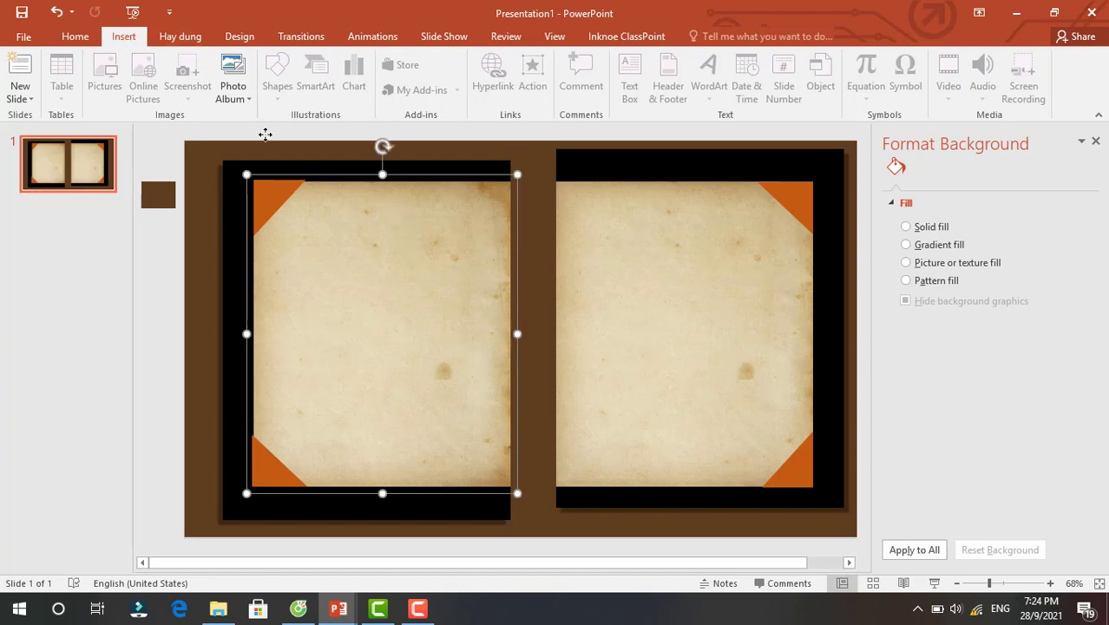
{"action": "left_click", "coordinate": [126, 38]}
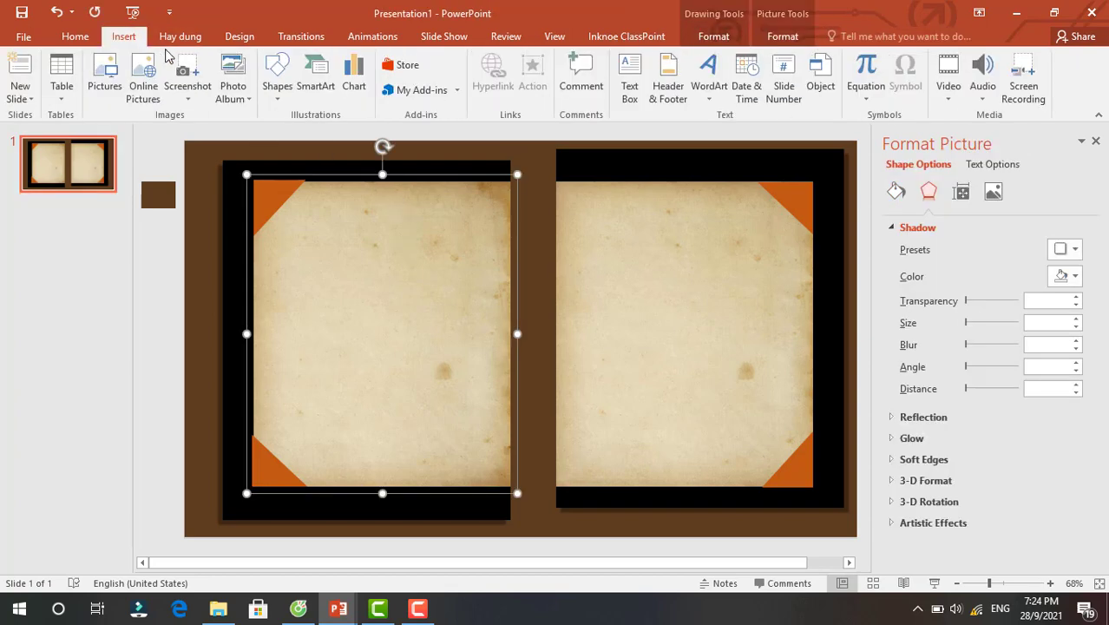
{"action": "left_click", "coordinate": [279, 91]}
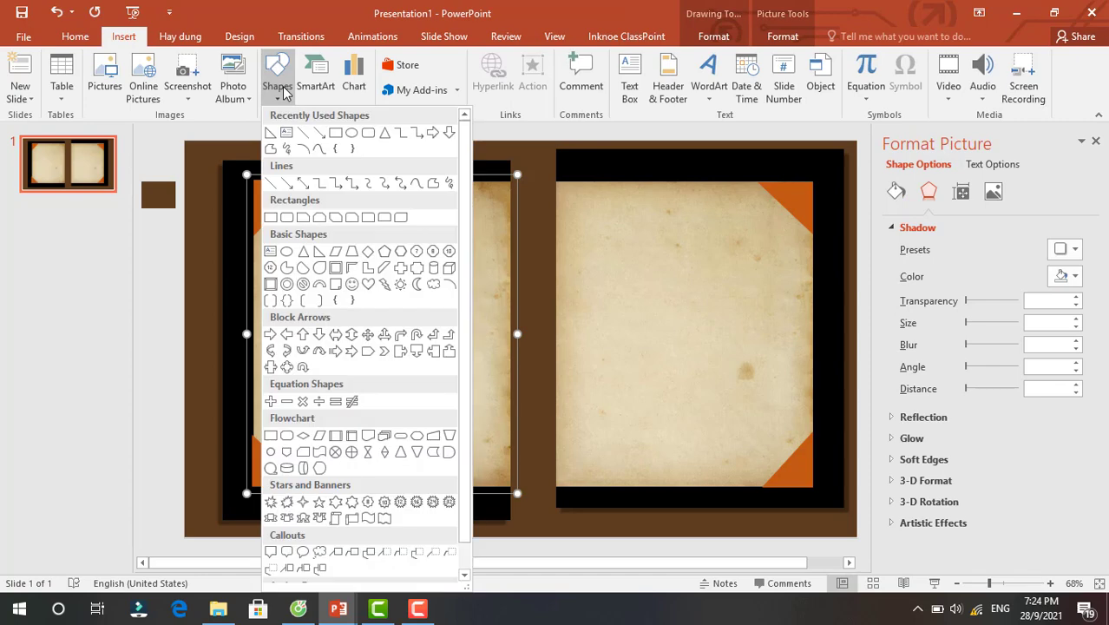
{"action": "left_click", "coordinate": [273, 218]}
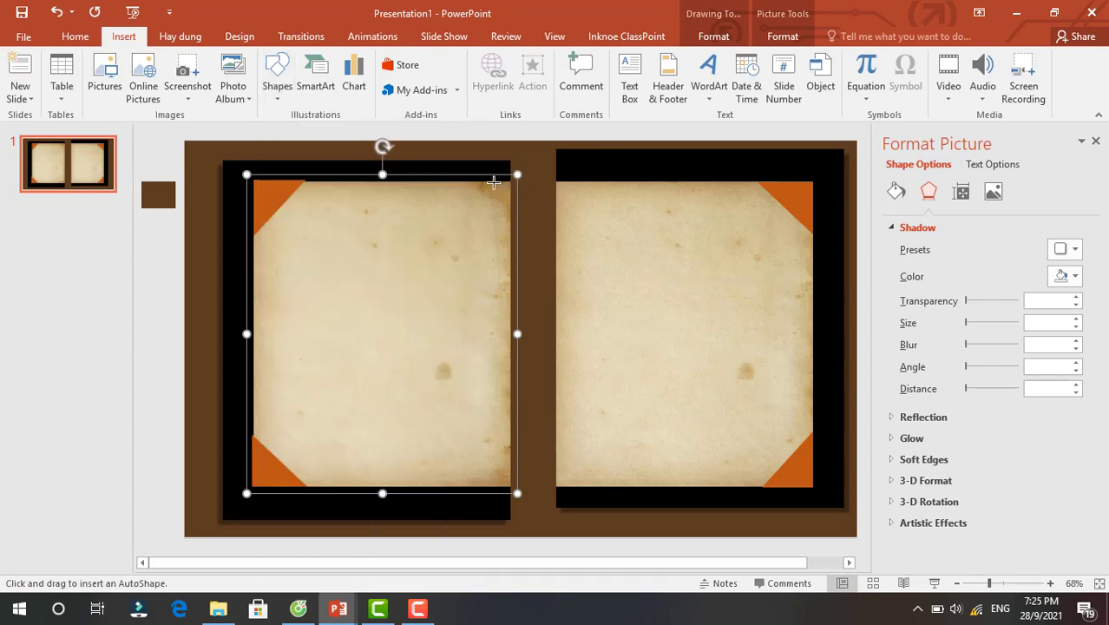
{"action": "mouse_move", "coordinate": [492, 182]}
{"action": "left_mouse_down"}
{"action": "mouse_move", "coordinate": [511, 228]}
{"action": "mouse_move", "coordinate": [512, 496]}
{"action": "mouse_move", "coordinate": [511, 487]}
{"action": "left_mouse_up"}
{"action": "left_click_drag", "start_coordinate": [493, 335], "coordinate": [500, 310]}
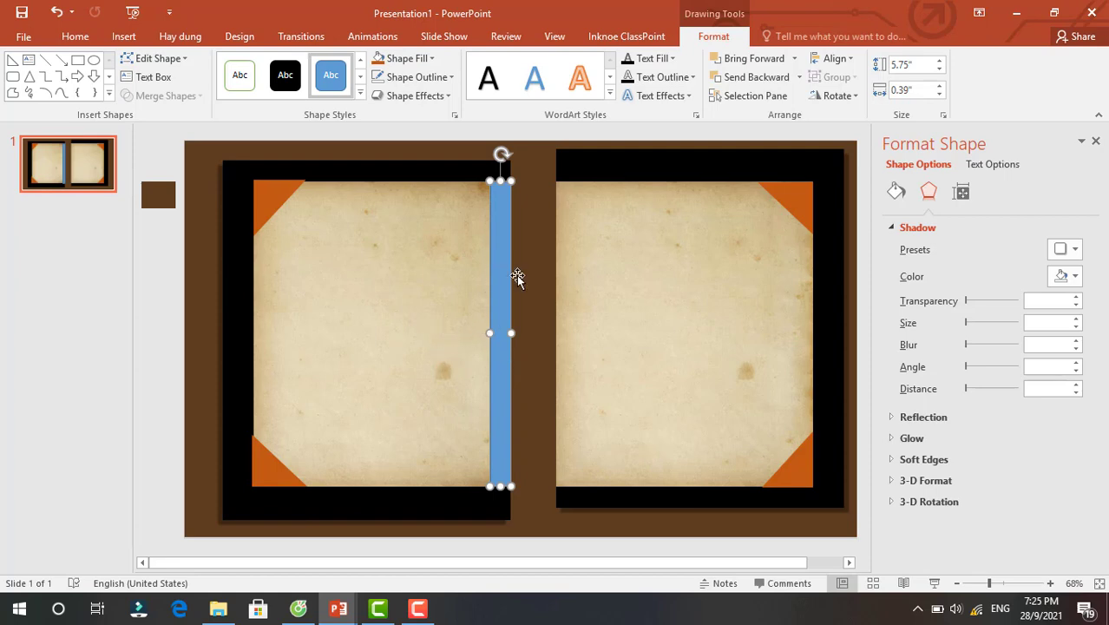
Give the strip no outline and a light cream fill.
{"action": "left_click", "coordinate": [419, 79]}
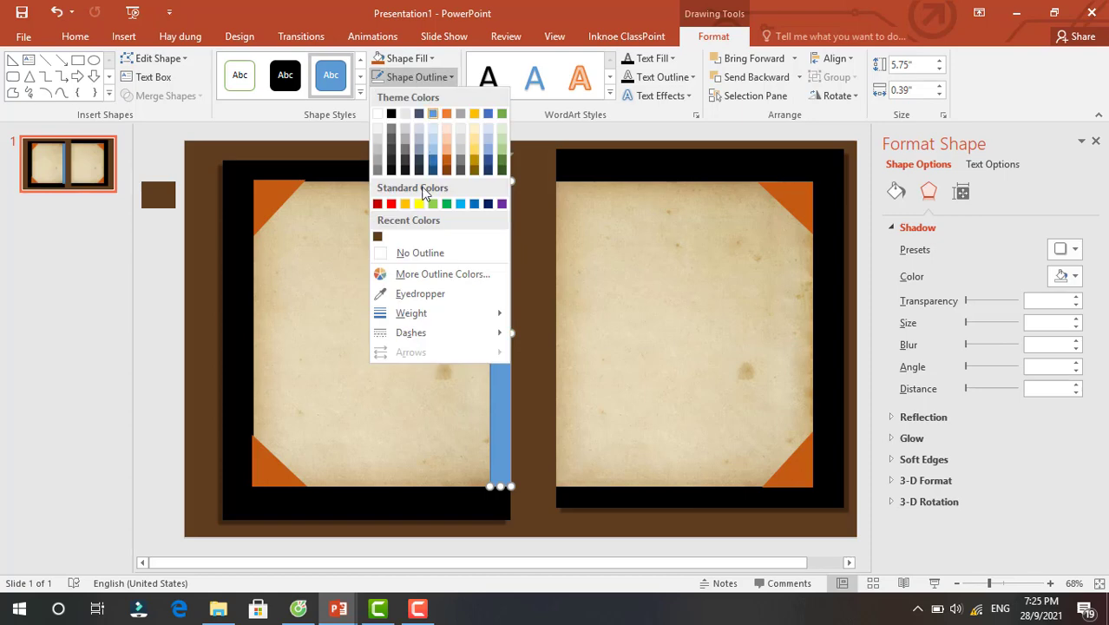
{"action": "left_click", "coordinate": [405, 253]}
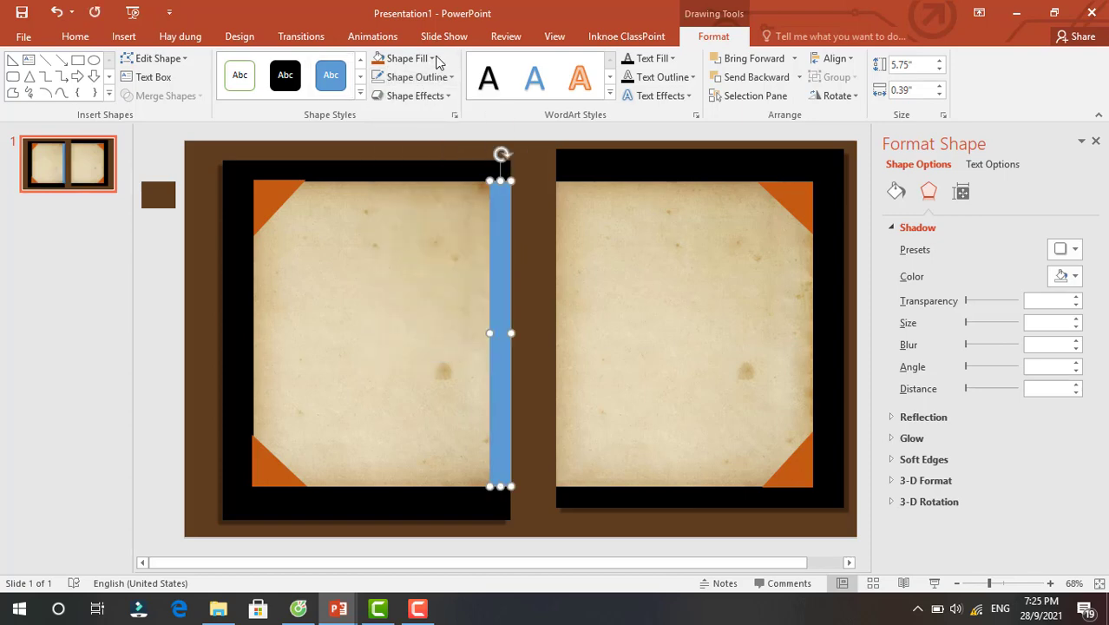
{"action": "left_click", "coordinate": [431, 59]}
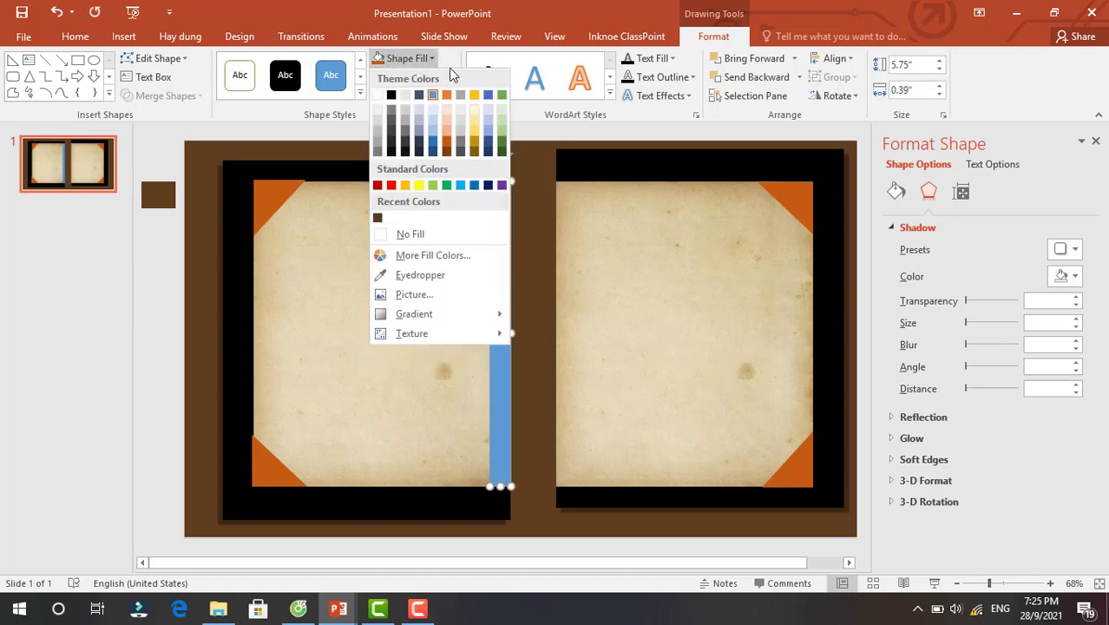
{"action": "left_click", "coordinate": [473, 114]}
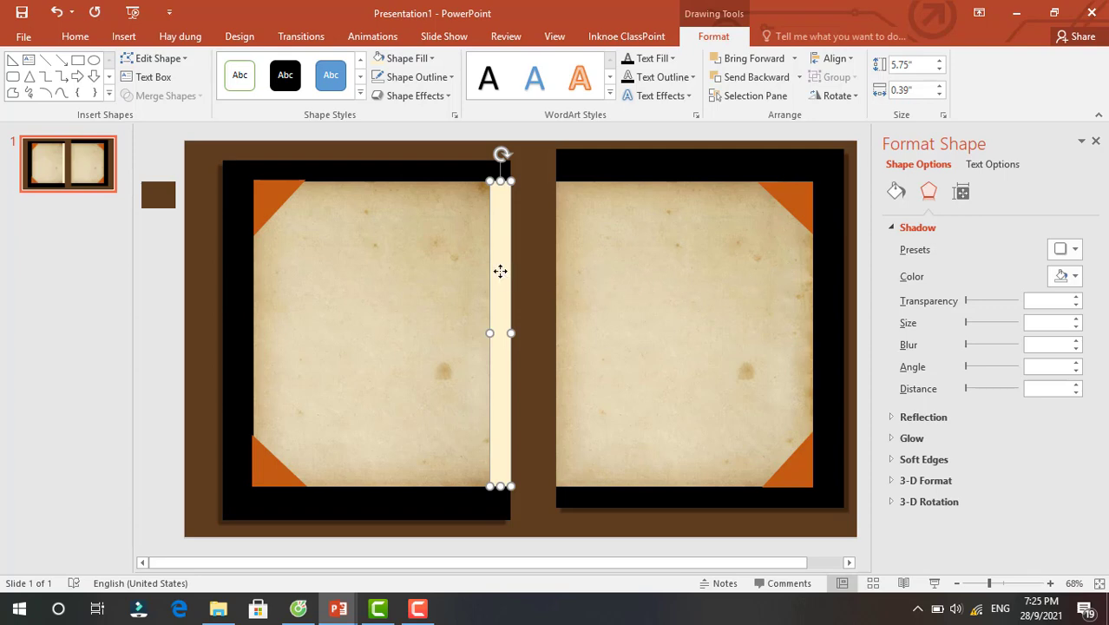
Set the cream strip's fill transparency to 70%.
{"action": "right_click", "coordinate": [500, 272]}
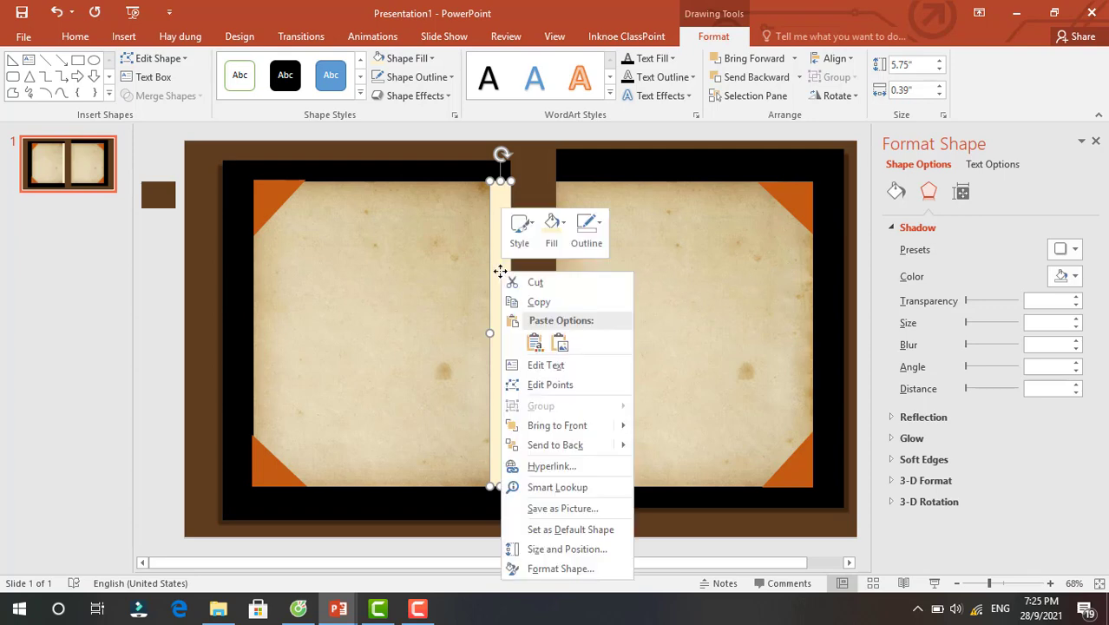
{"action": "left_click", "coordinate": [562, 569]}
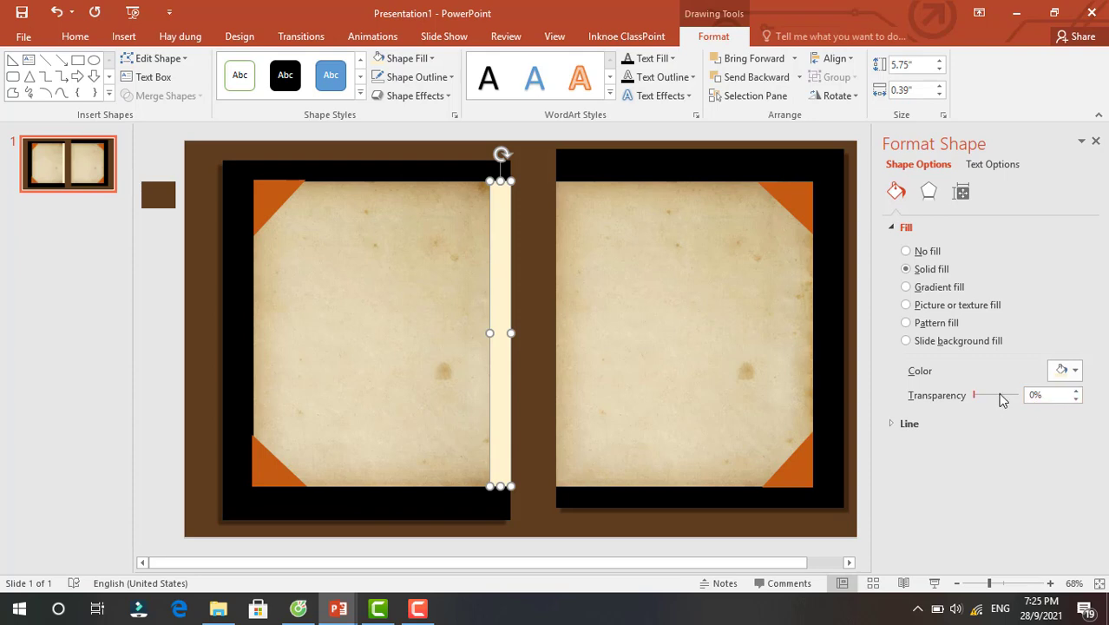
{"action": "left_click_drag", "start_coordinate": [1002, 399], "coordinate": [1009, 400]}
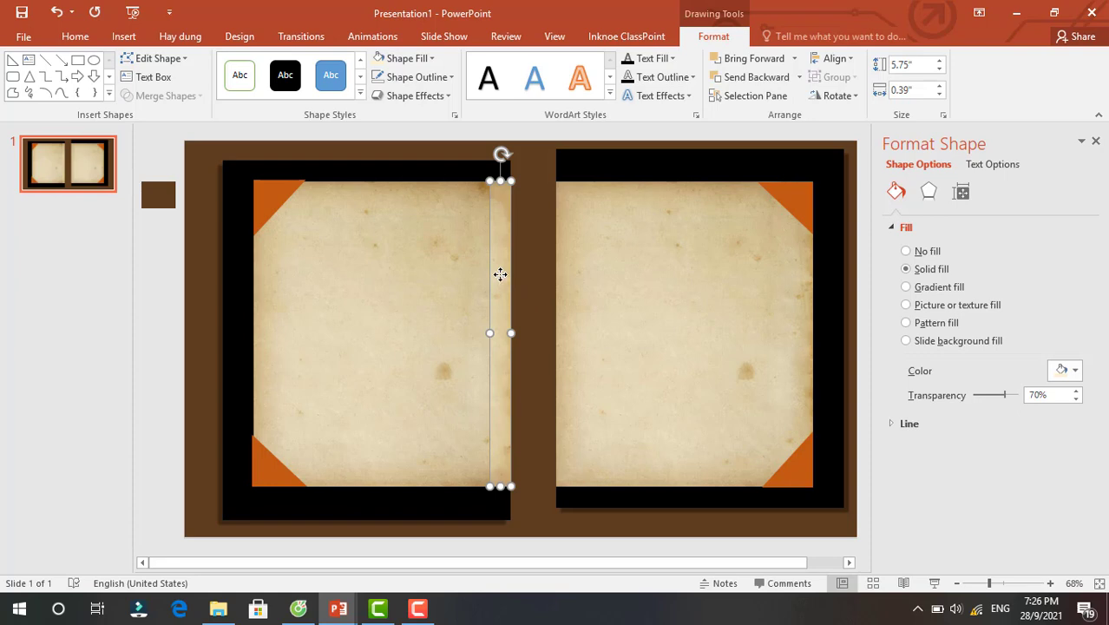
Duplicate the strip with Ctrl+D and place the copy along the right page's inner edge.
{"action": "key", "text": "ctrl+d"}
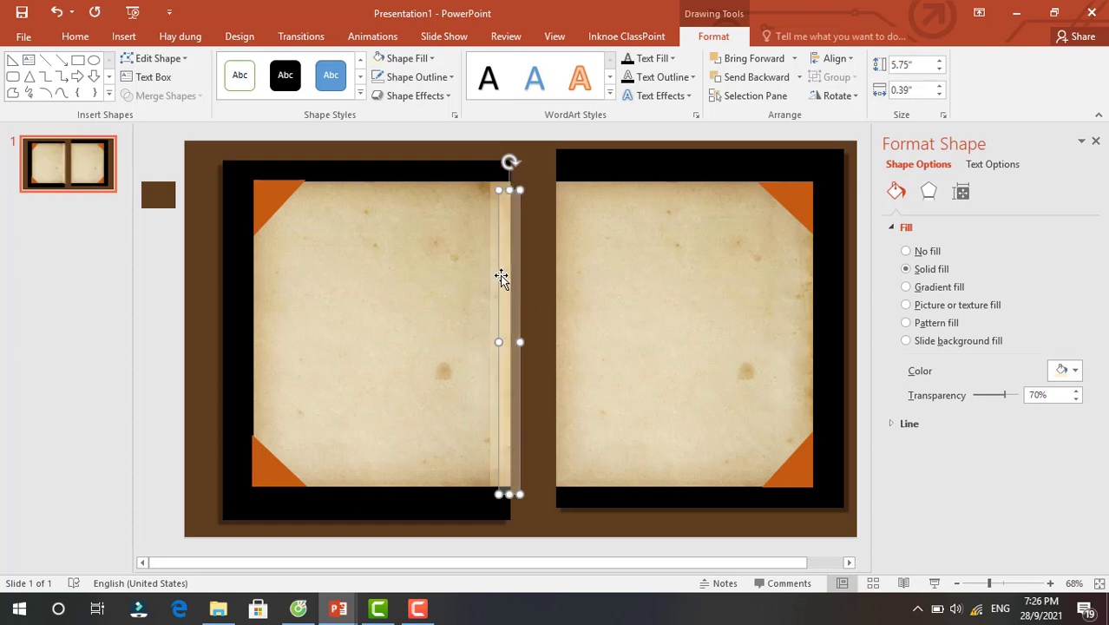
{"action": "left_click_drag", "start_coordinate": [518, 270], "coordinate": [566, 260]}
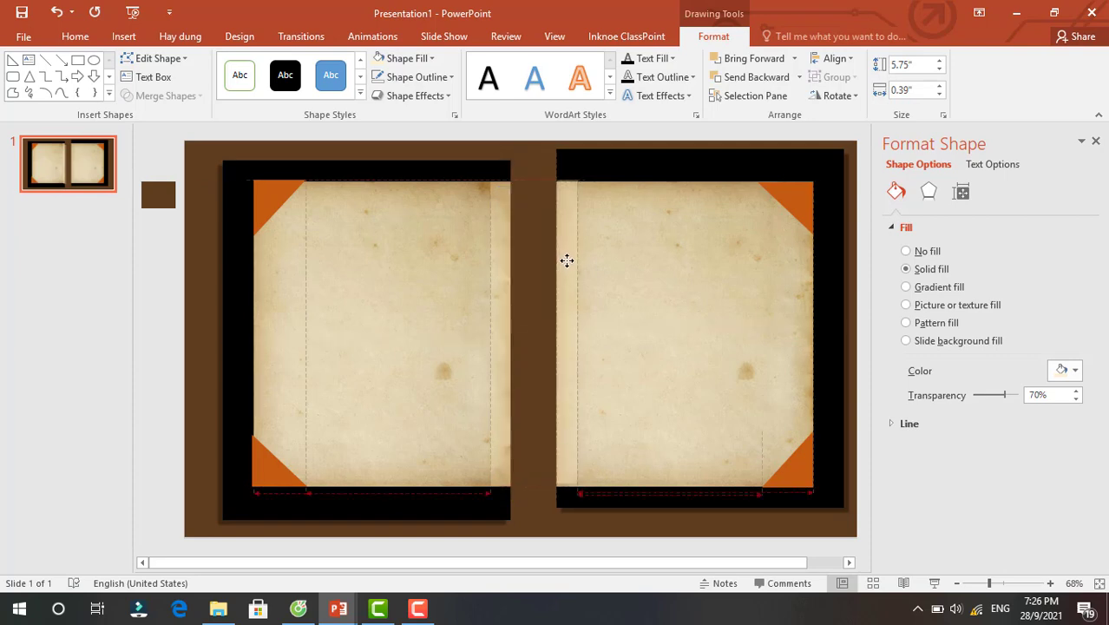
{"action": "left_click_drag", "start_coordinate": [567, 260], "coordinate": [567, 261]}
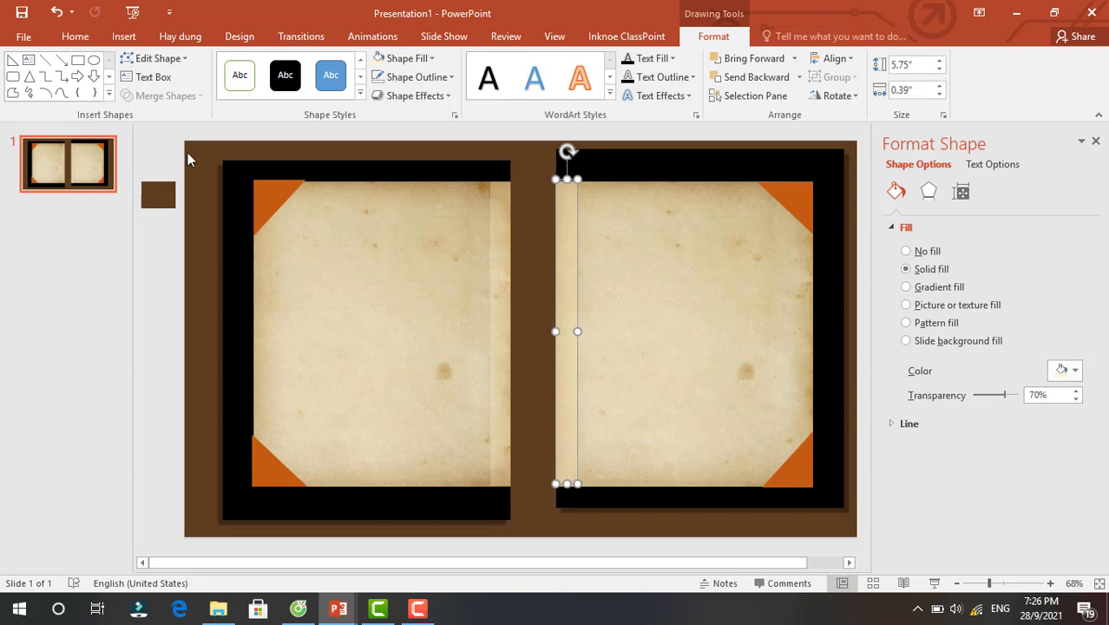
Draw a tiny oval near the top of the left cream strip.
{"action": "left_click", "coordinate": [124, 36]}
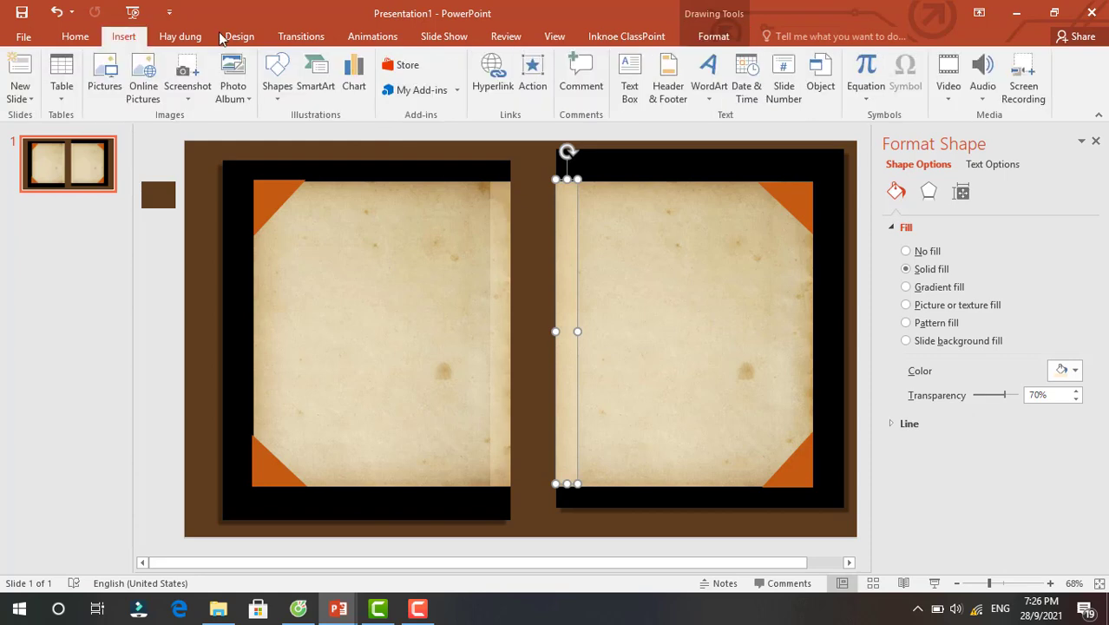
{"action": "left_click", "coordinate": [278, 91]}
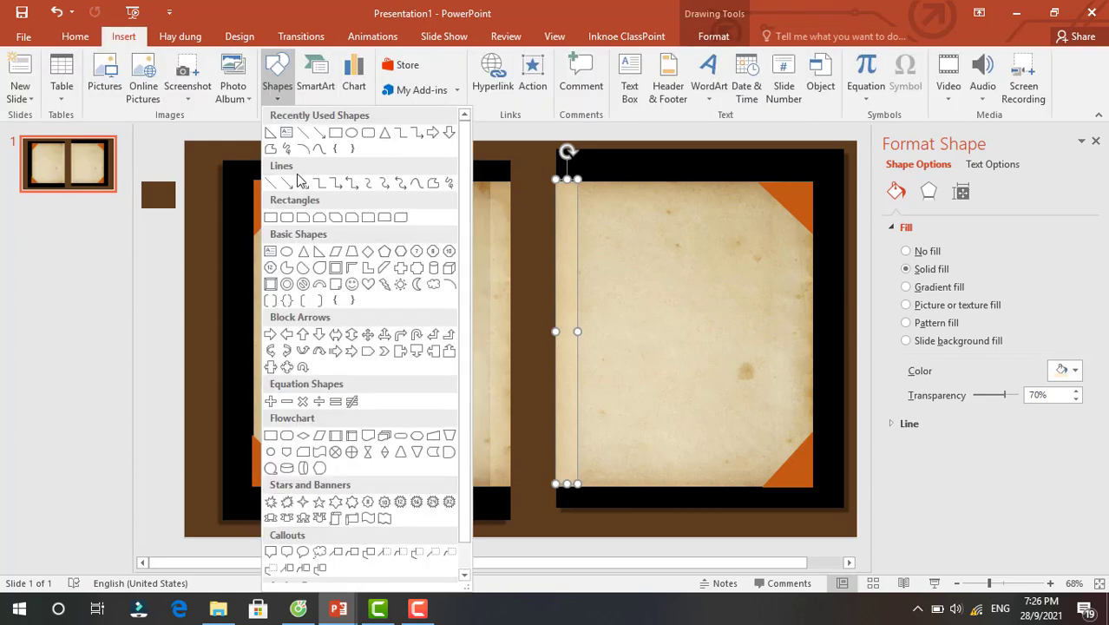
{"action": "left_click", "coordinate": [289, 253]}
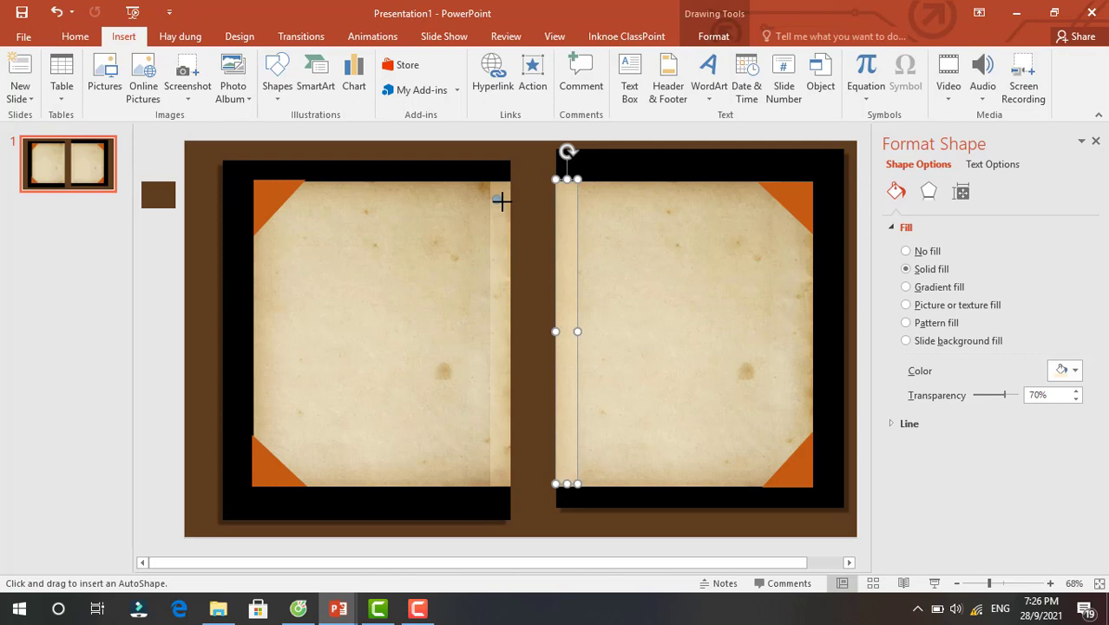
{"action": "mouse_move", "coordinate": [501, 200]}
{"action": "left_mouse_down"}
{"action": "mouse_move", "coordinate": [492, 191]}
{"action": "mouse_move", "coordinate": [505, 190]}
{"action": "left_mouse_up"}
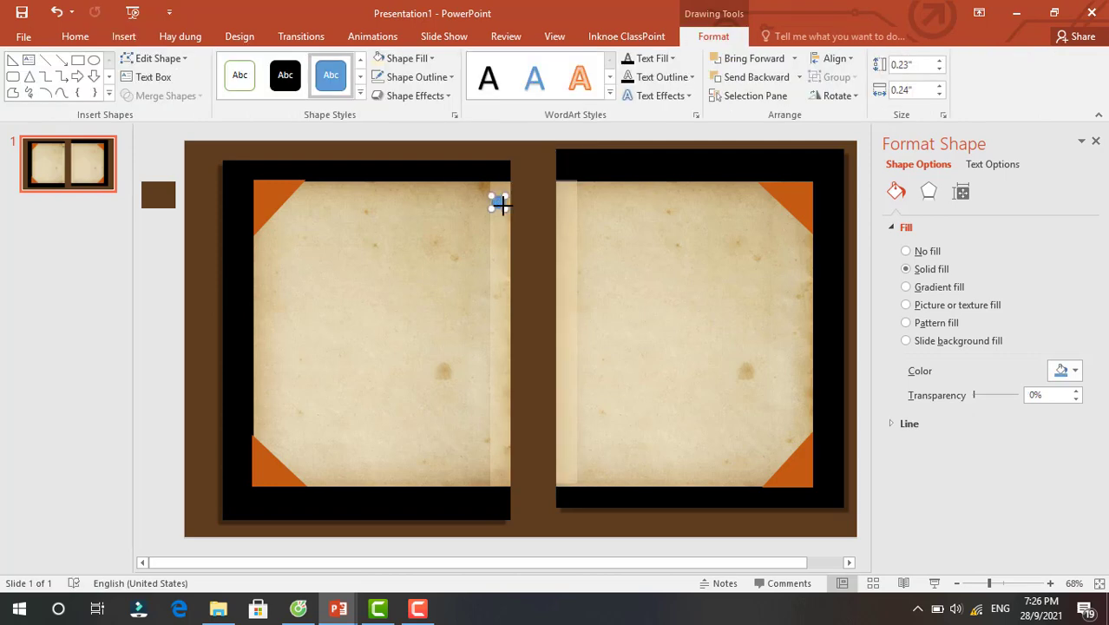
{"action": "left_click_drag", "start_coordinate": [502, 205], "coordinate": [501, 201]}
Give the circle no outline and a black fill, then nudge it into place.
{"action": "left_click", "coordinate": [436, 85]}
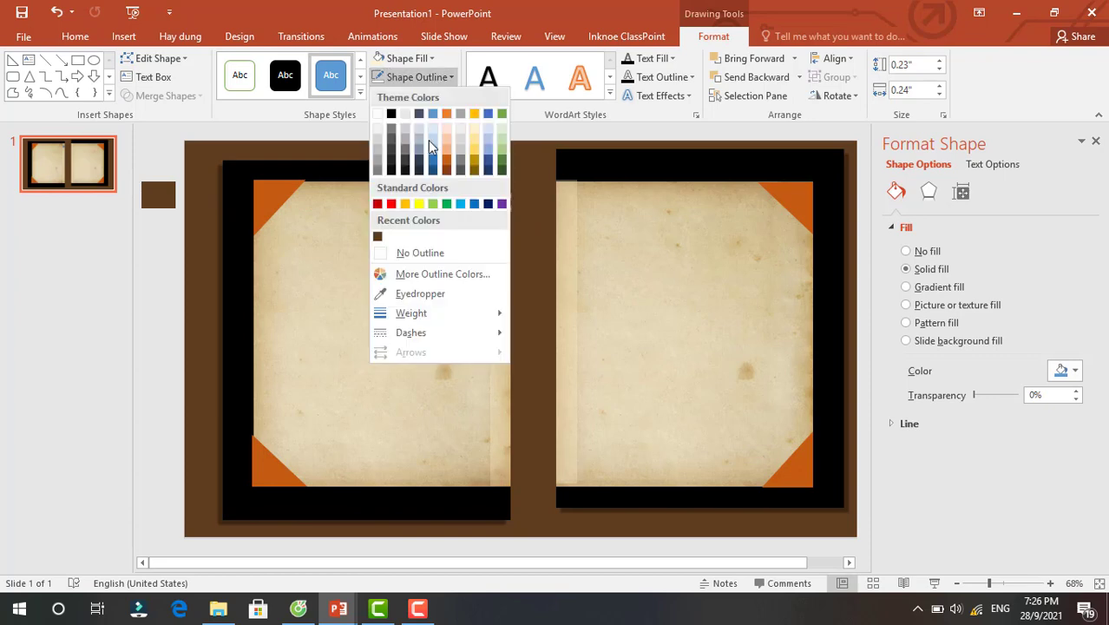
{"action": "left_click", "coordinate": [422, 259]}
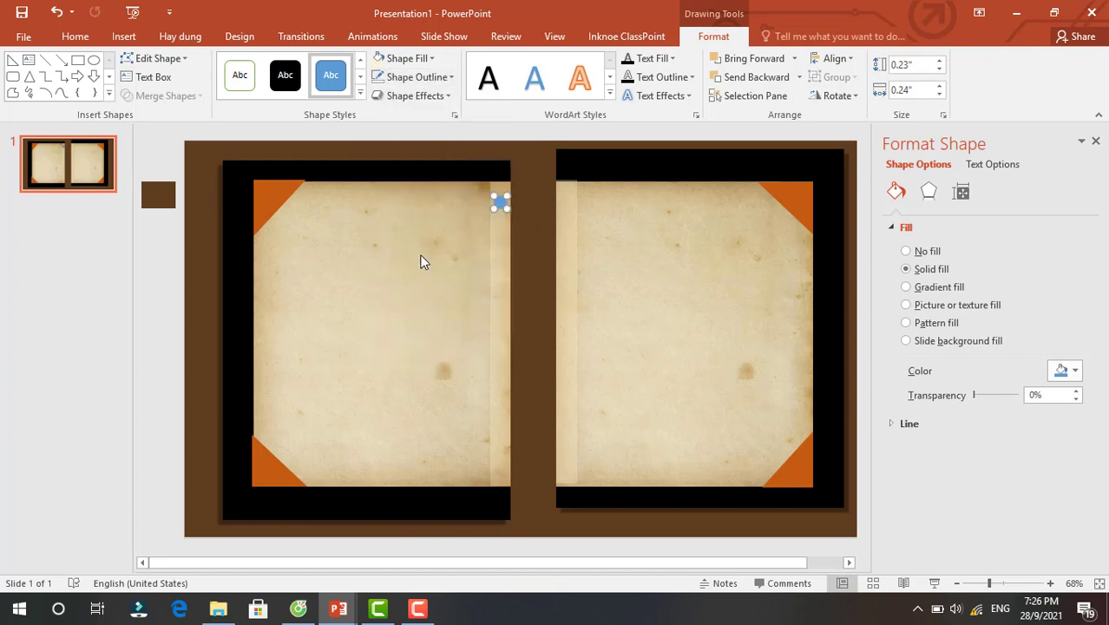
{"action": "left_click", "coordinate": [425, 61]}
{"action": "left_click", "coordinate": [394, 93]}
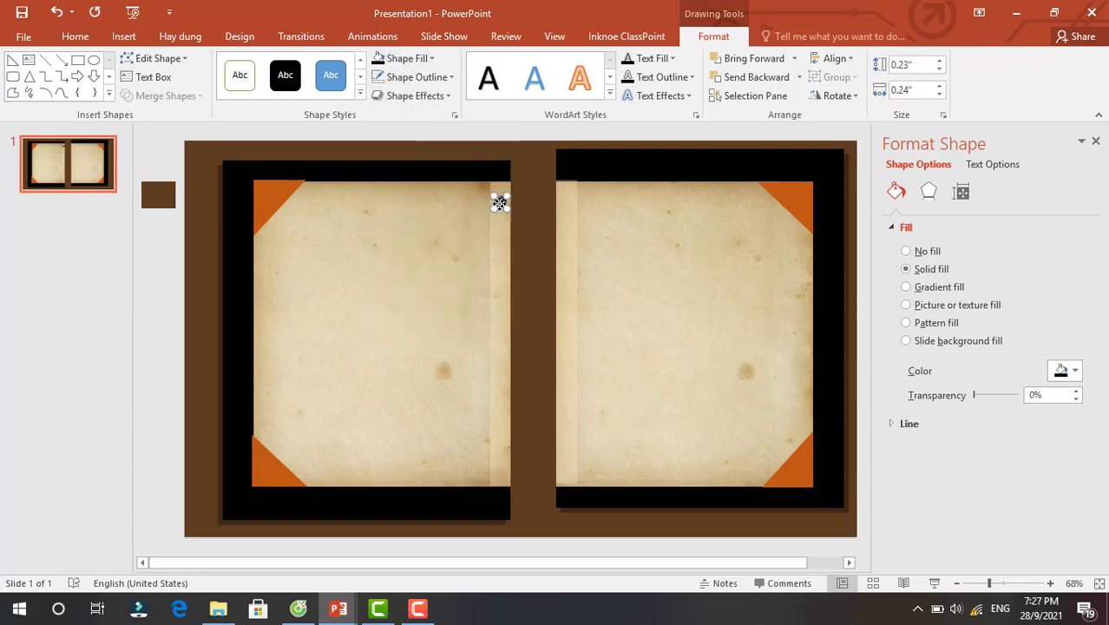
{"action": "left_click_drag", "start_coordinate": [500, 202], "coordinate": [563, 201]}
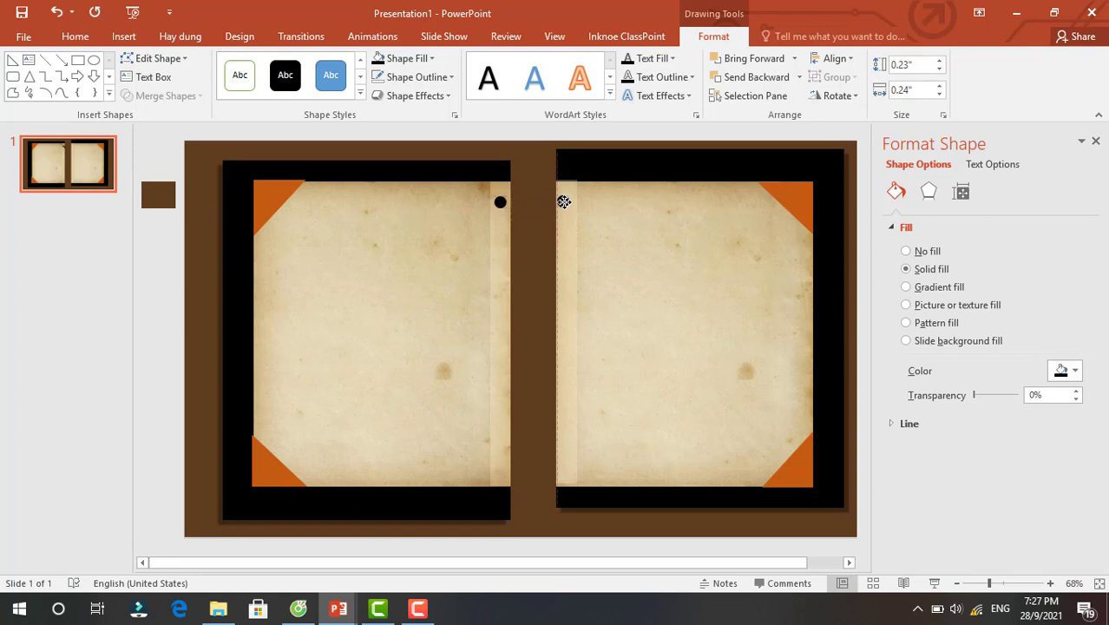
Copy the black dot to the right page and align the right page frame with the left.
{"action": "left_click_drag", "start_coordinate": [563, 201], "coordinate": [563, 201]}
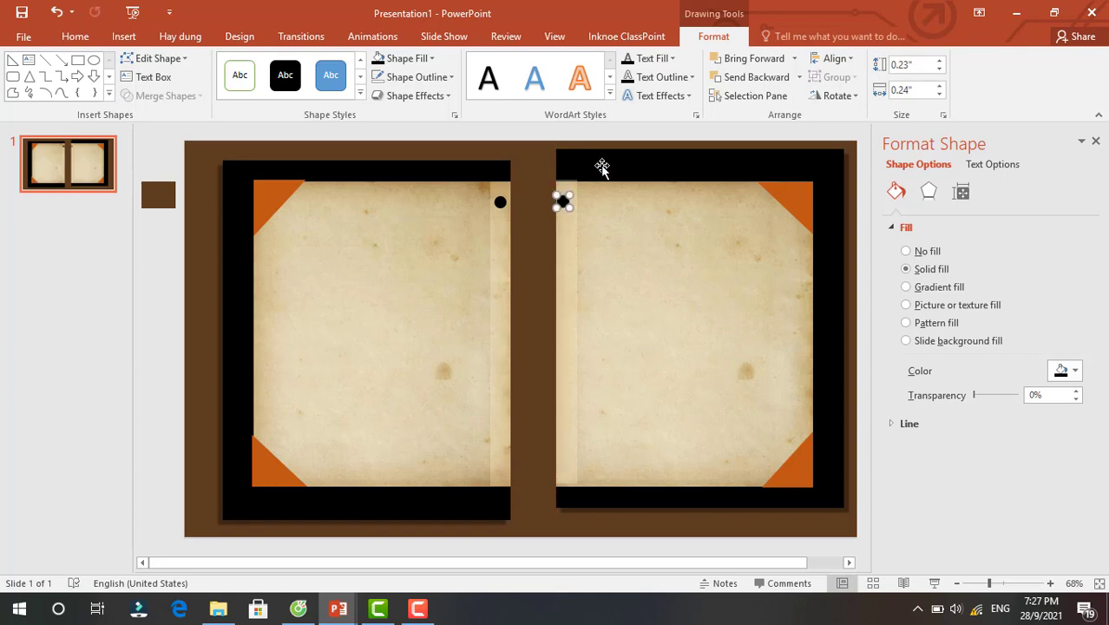
{"action": "left_click_drag", "start_coordinate": [602, 167], "coordinate": [597, 179]}
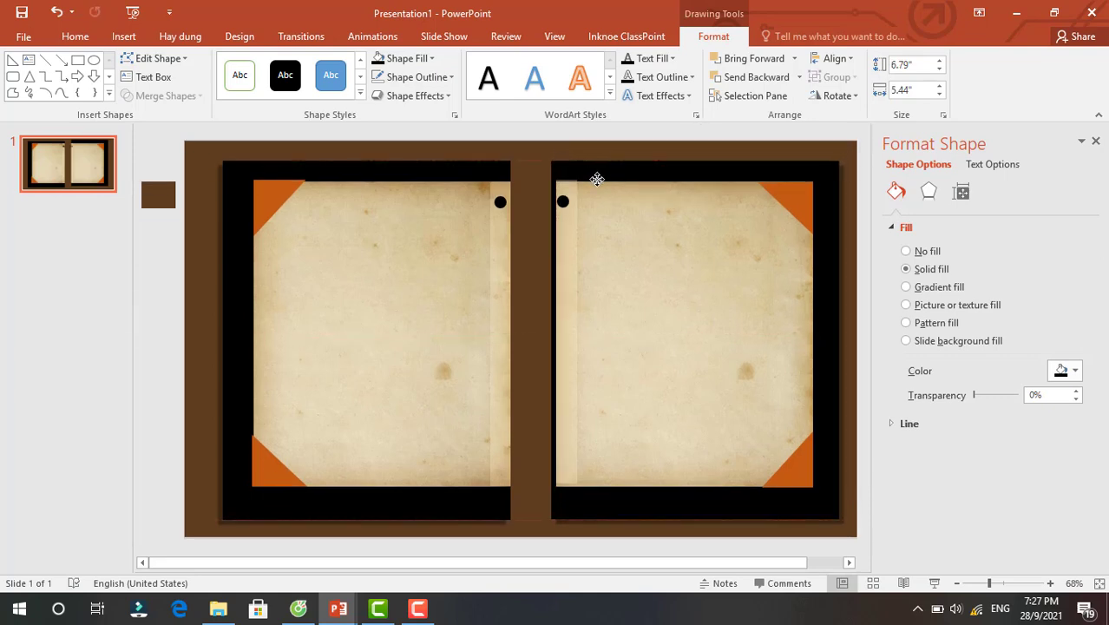
{"action": "left_click_drag", "start_coordinate": [597, 179], "coordinate": [597, 179]}
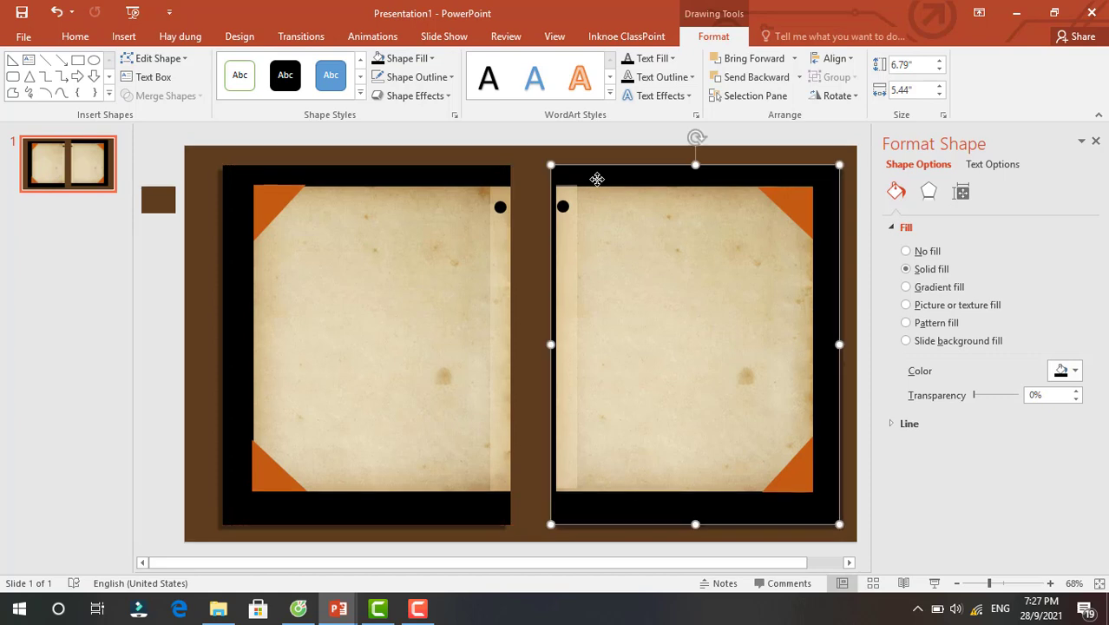
{"action": "left_click", "coordinate": [563, 206]}
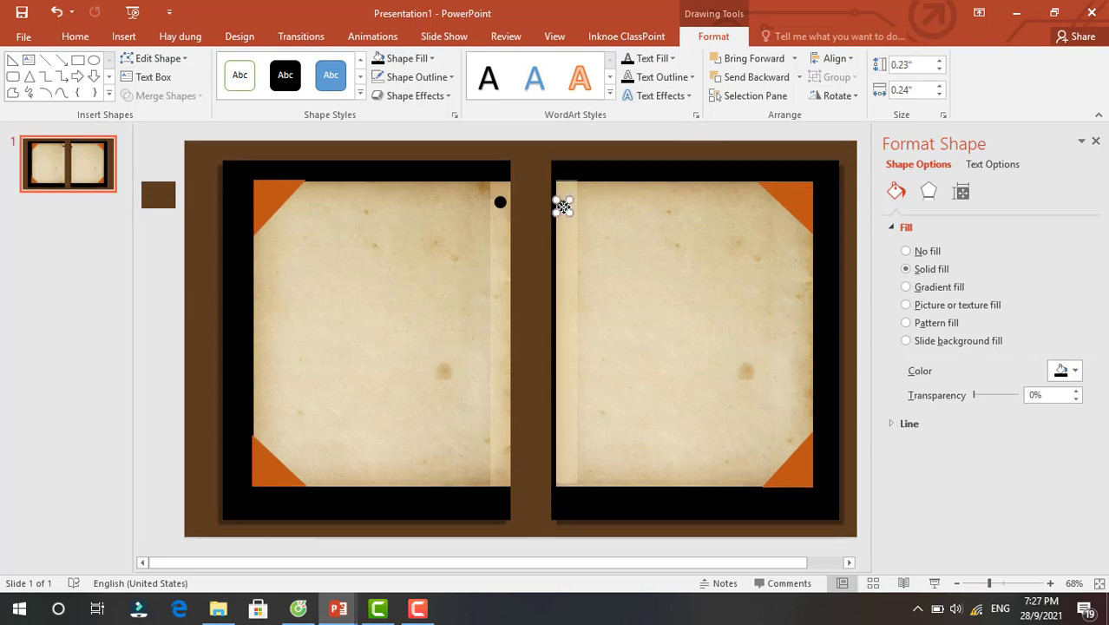
{"action": "left_click_drag", "start_coordinate": [562, 207], "coordinate": [565, 206]}
Level the right dot with the left one and shift the left page frame slightly right.
{"action": "left_click_drag", "start_coordinate": [565, 207], "coordinate": [565, 202]}
{"action": "left_click", "coordinate": [109, 293]}
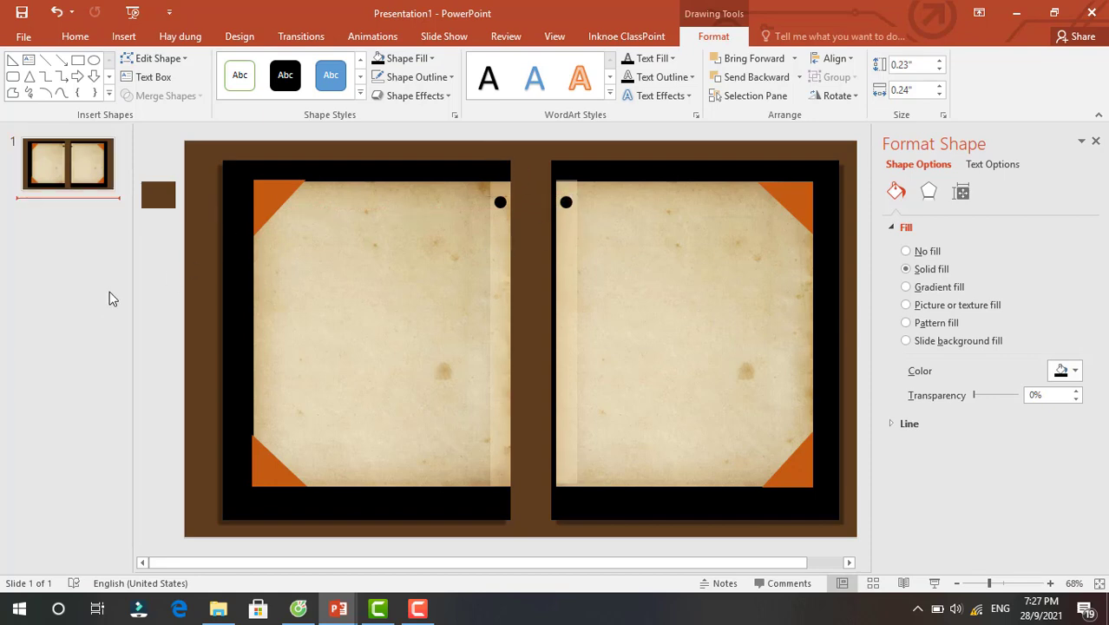
{"action": "left_click", "coordinate": [466, 173]}
{"action": "left_click_drag", "start_coordinate": [466, 174], "coordinate": [474, 169]}
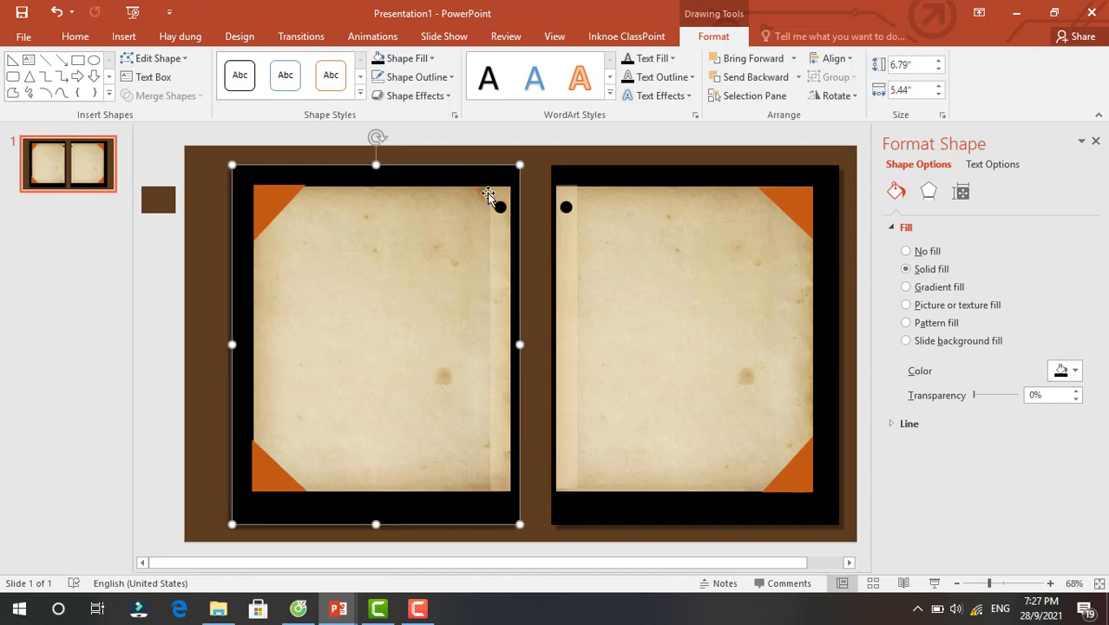
{"action": "left_click", "coordinate": [488, 208]}
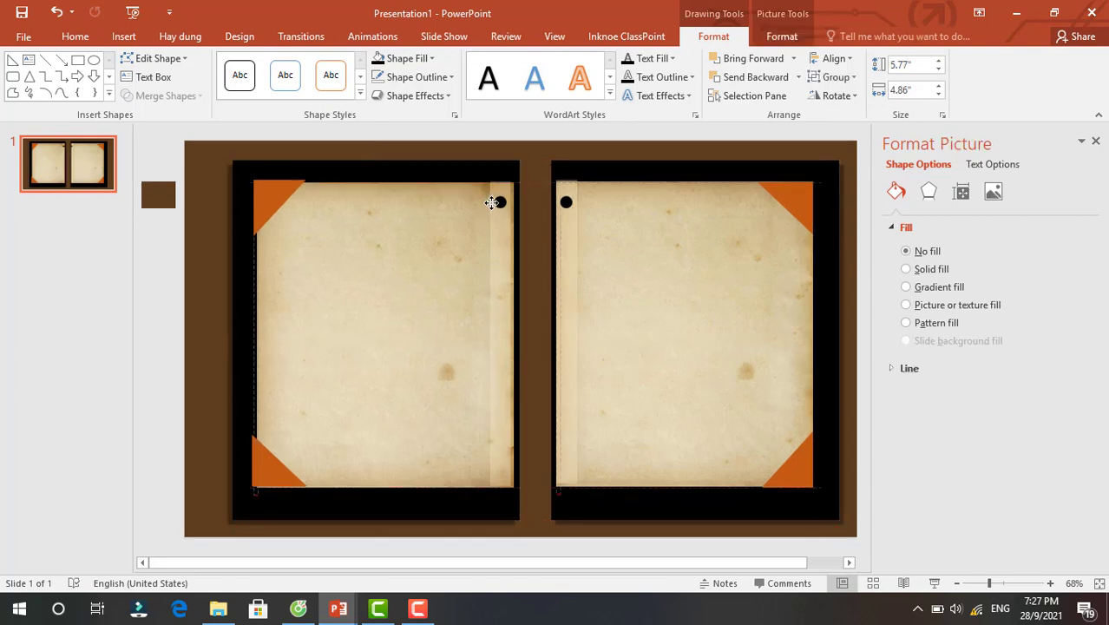
Snap the top-left and bottom-left orange triangles into the left page's corners.
{"action": "left_click", "coordinate": [493, 202]}
{"action": "left_click", "coordinate": [264, 186]}
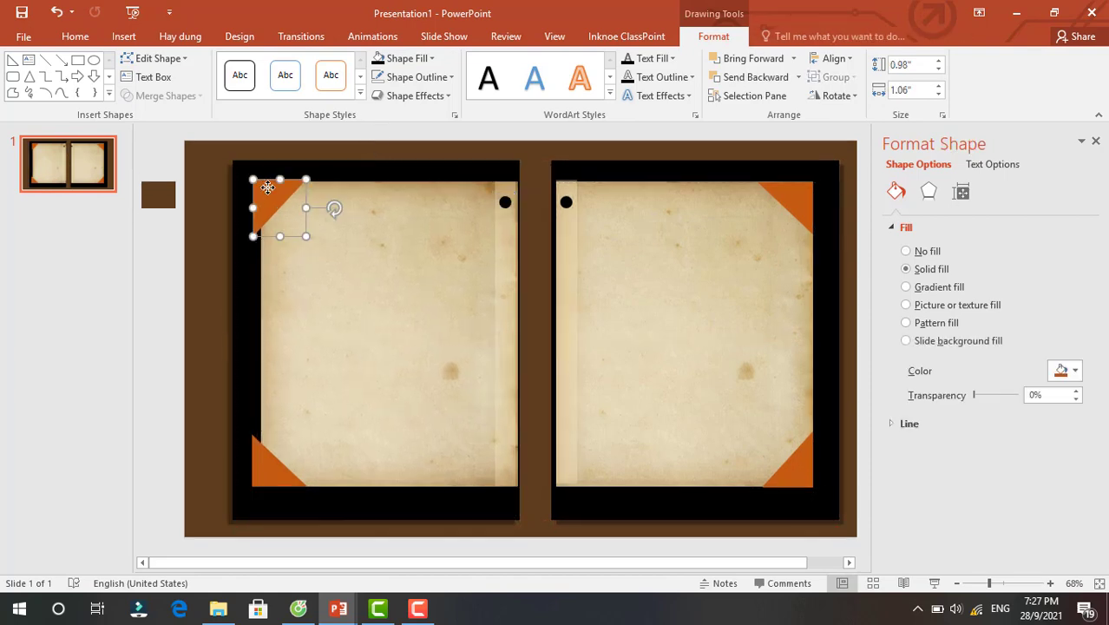
{"action": "left_click_drag", "start_coordinate": [264, 186], "coordinate": [273, 192]}
{"action": "left_click", "coordinate": [273, 192]}
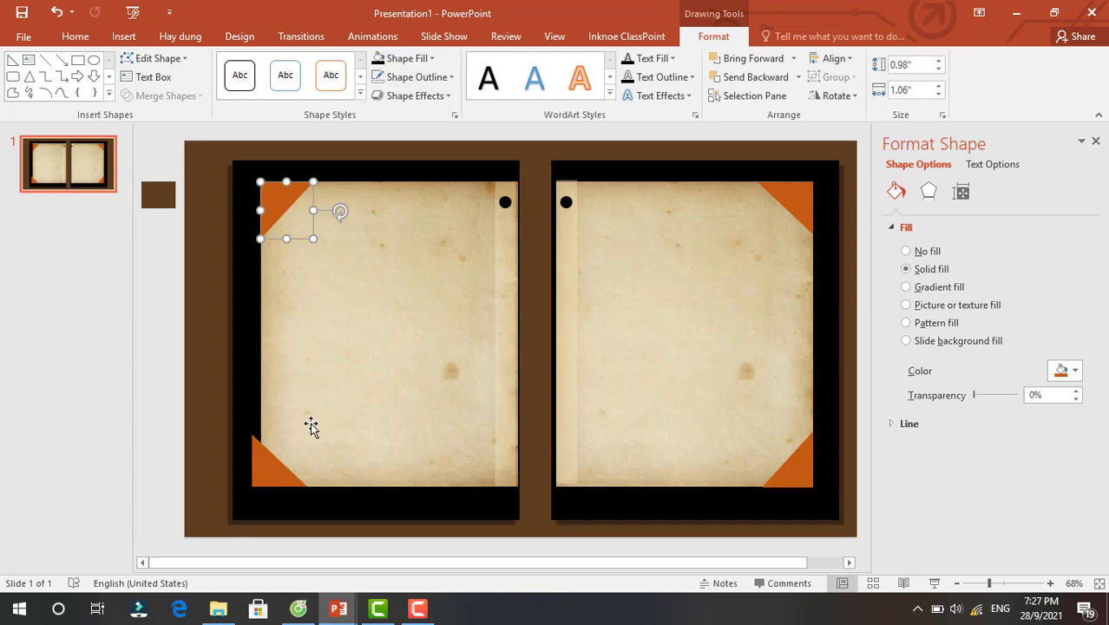
{"action": "left_click", "coordinate": [268, 464]}
{"action": "left_click_drag", "start_coordinate": [268, 461], "coordinate": [277, 461]}
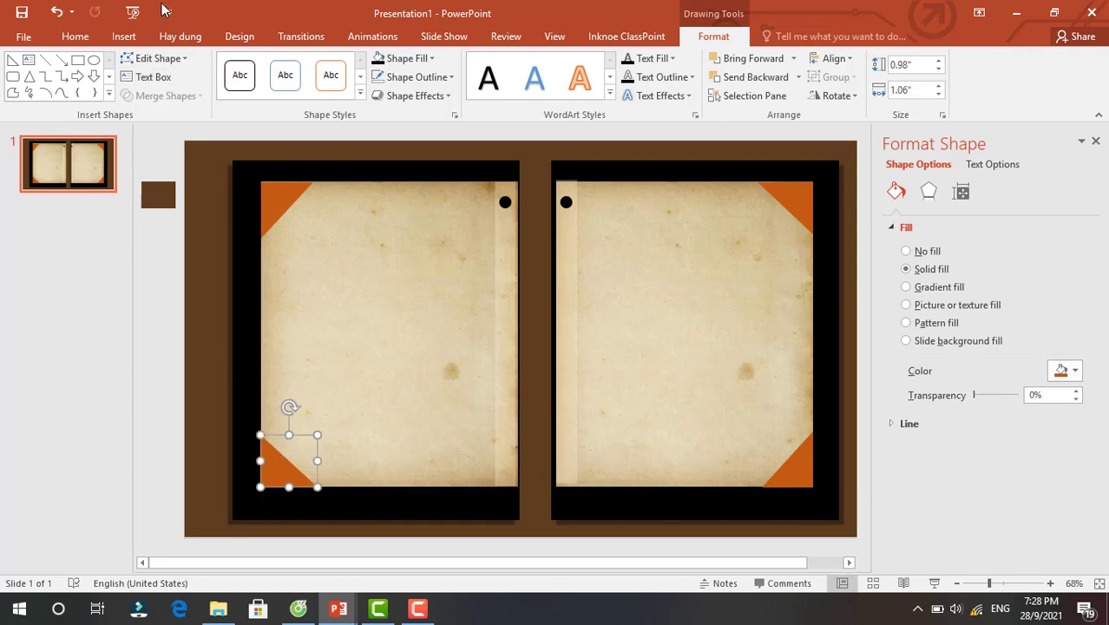
Draw a thin rounded rectangle bar between the two black dots.
{"action": "left_click", "coordinate": [127, 39]}
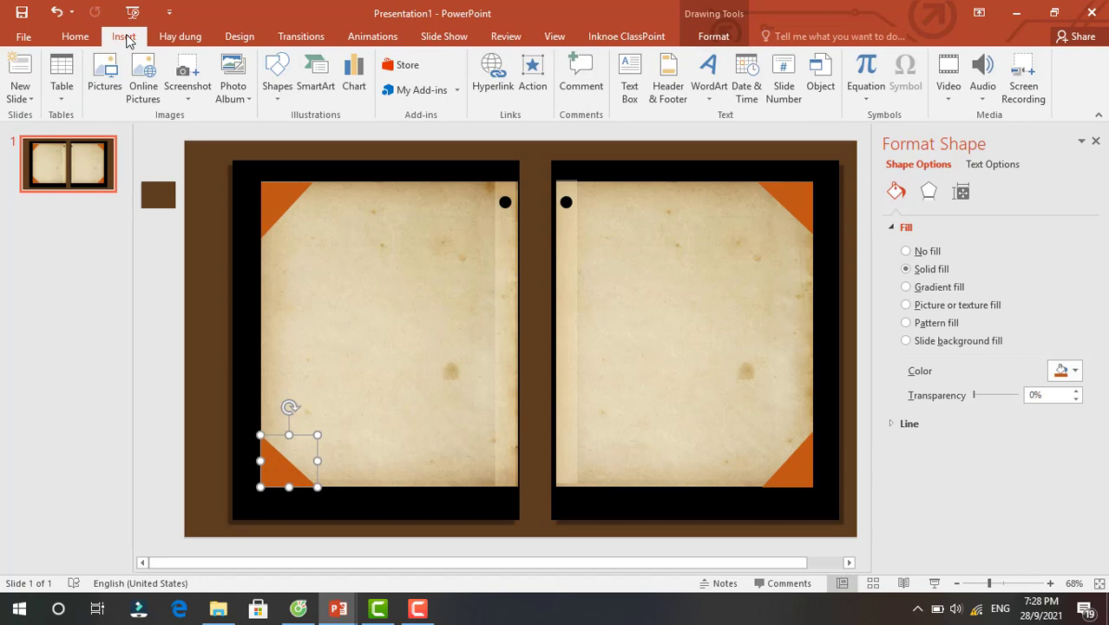
{"action": "left_click", "coordinate": [276, 82]}
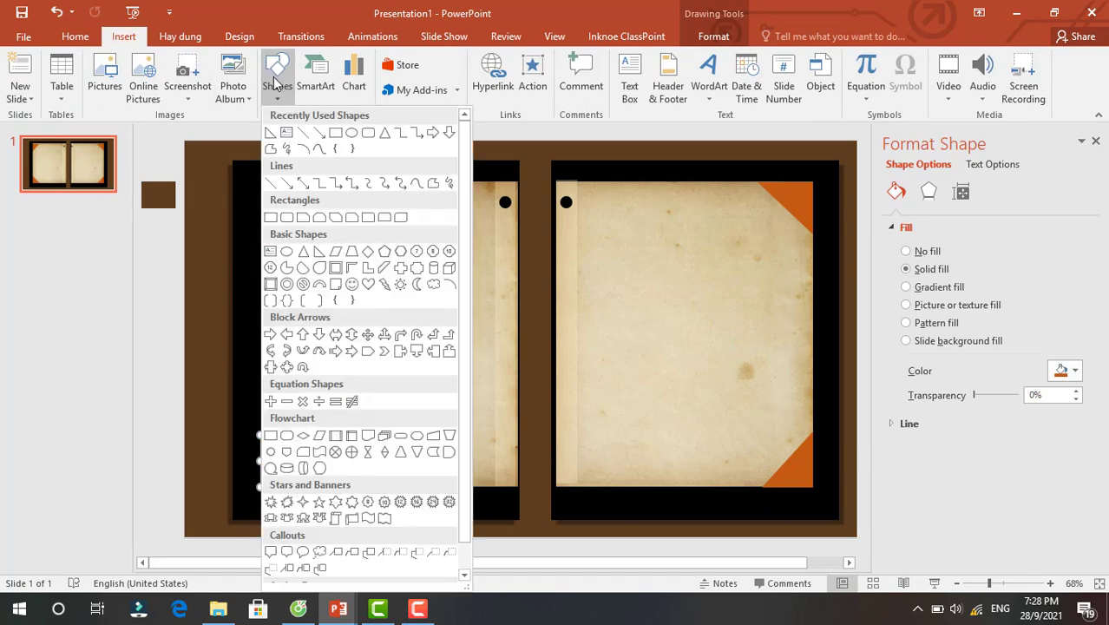
{"action": "left_click", "coordinate": [288, 218]}
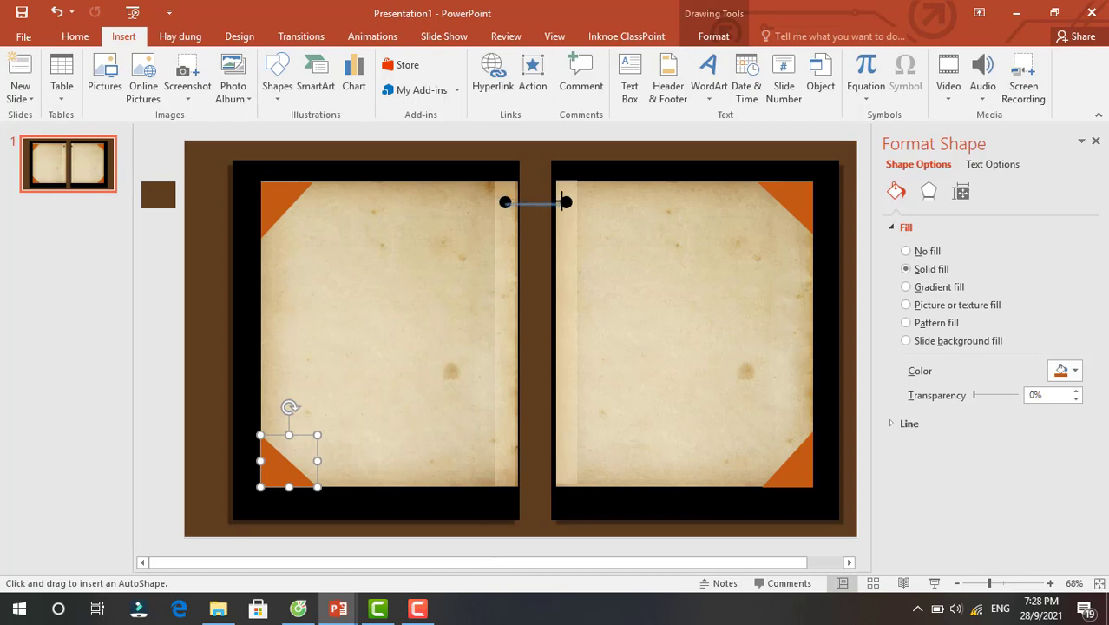
{"action": "left_click_drag", "start_coordinate": [566, 202], "coordinate": [536, 196]}
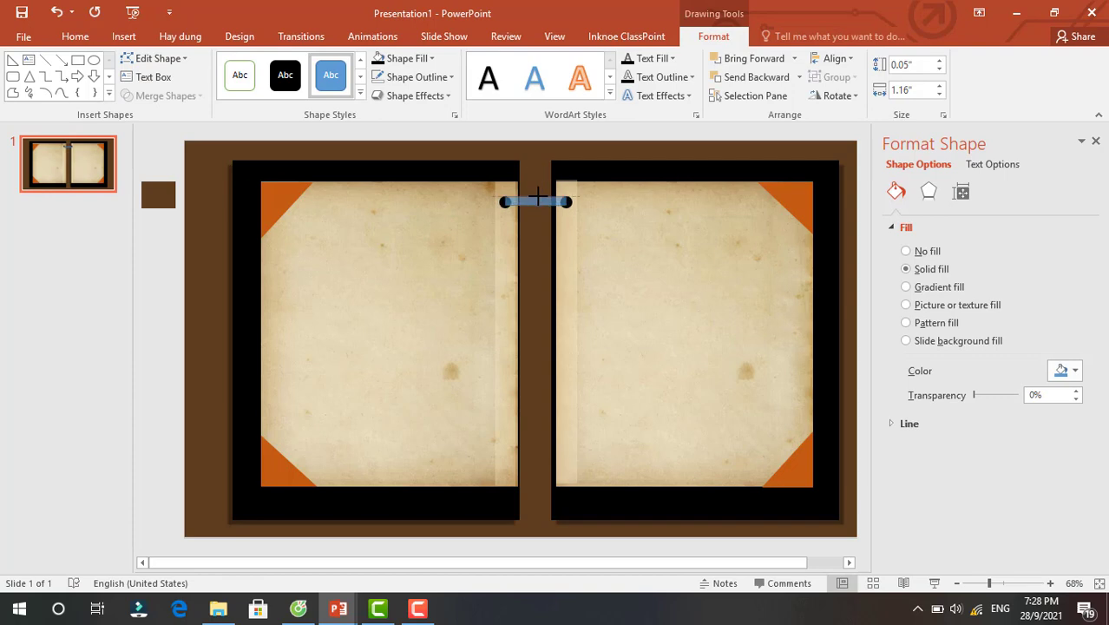
{"action": "left_click_drag", "start_coordinate": [537, 199], "coordinate": [523, 198]}
Give the bar no outline and a white fill, and slim it slightly.
{"action": "left_click", "coordinate": [438, 77]}
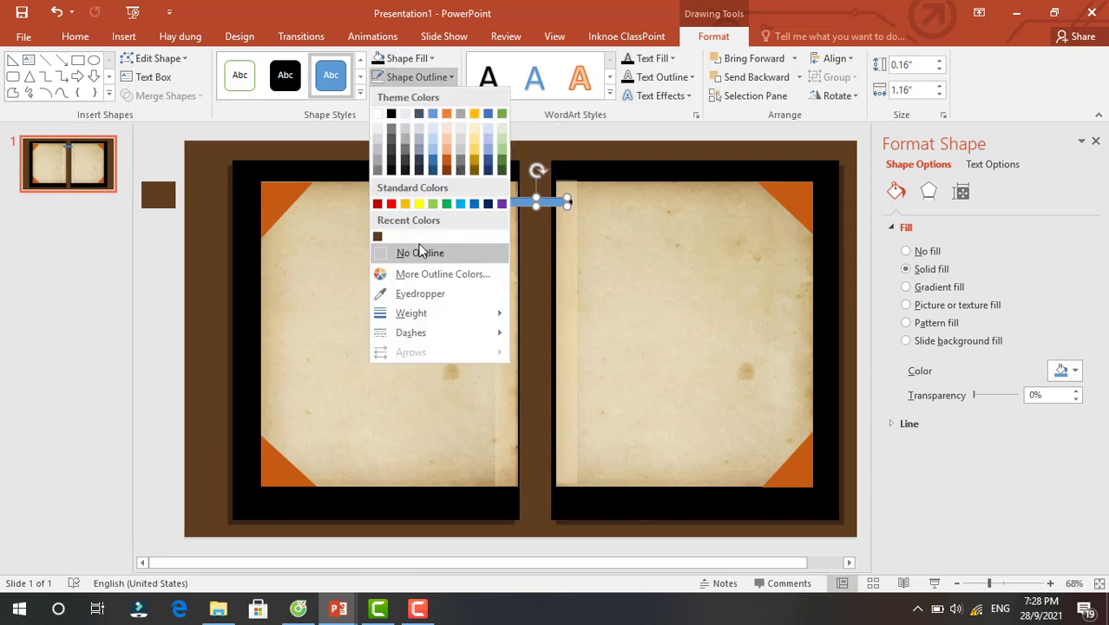
{"action": "left_click", "coordinate": [416, 251]}
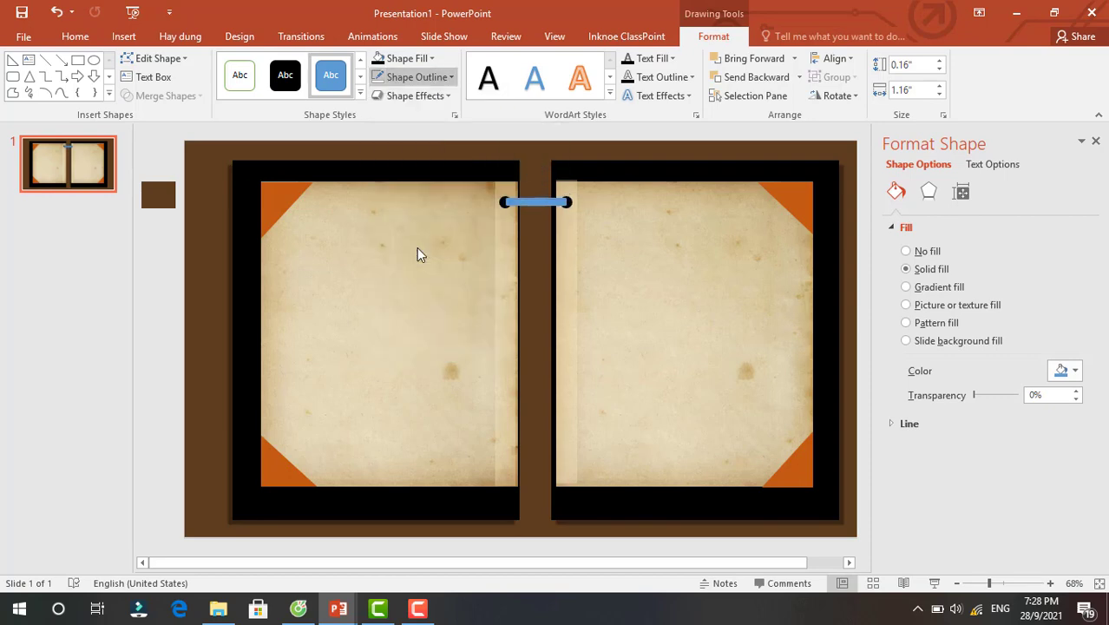
{"action": "left_click", "coordinate": [430, 58]}
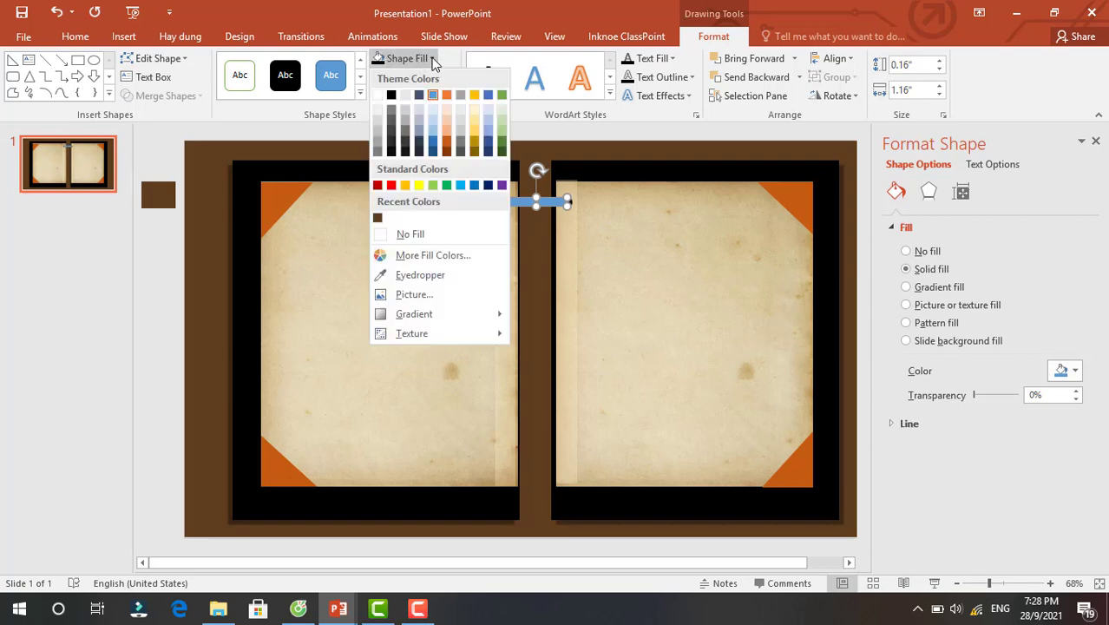
{"action": "left_click", "coordinate": [378, 96]}
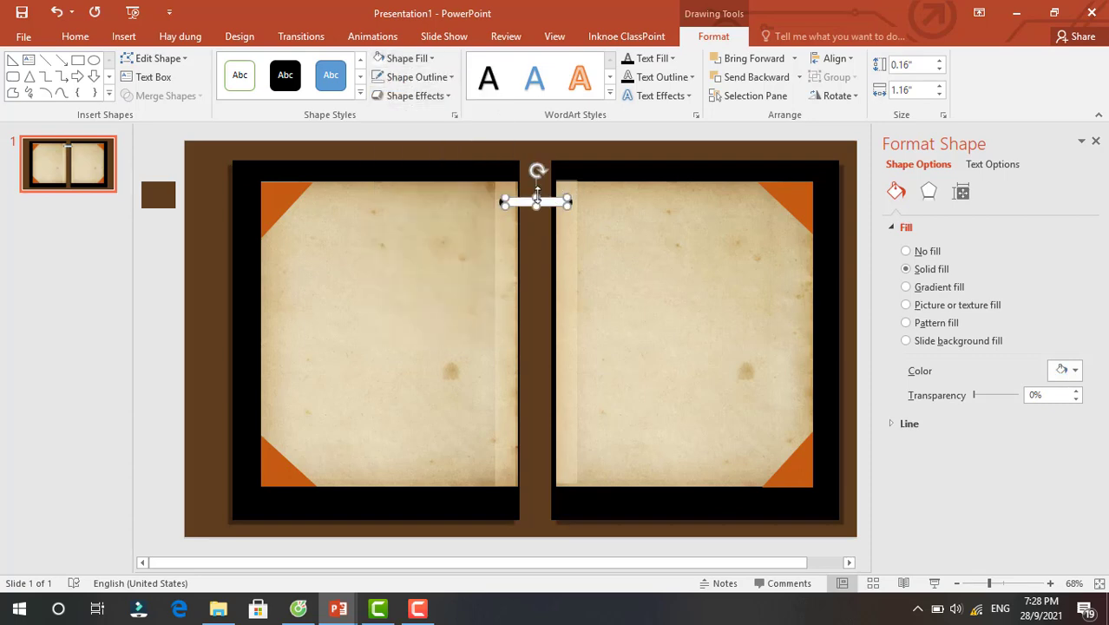
{"action": "left_click_drag", "start_coordinate": [537, 196], "coordinate": [537, 198]}
Apply the Offset Bottom shadow preset to the white bar.
{"action": "right_click", "coordinate": [524, 201]}
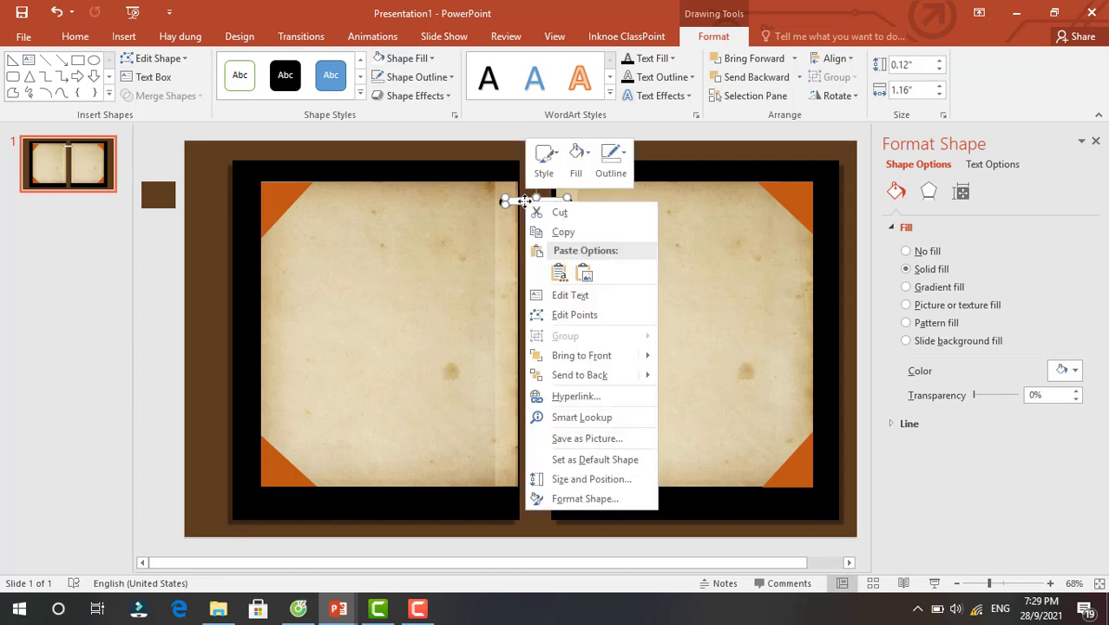
{"action": "left_click", "coordinate": [584, 499]}
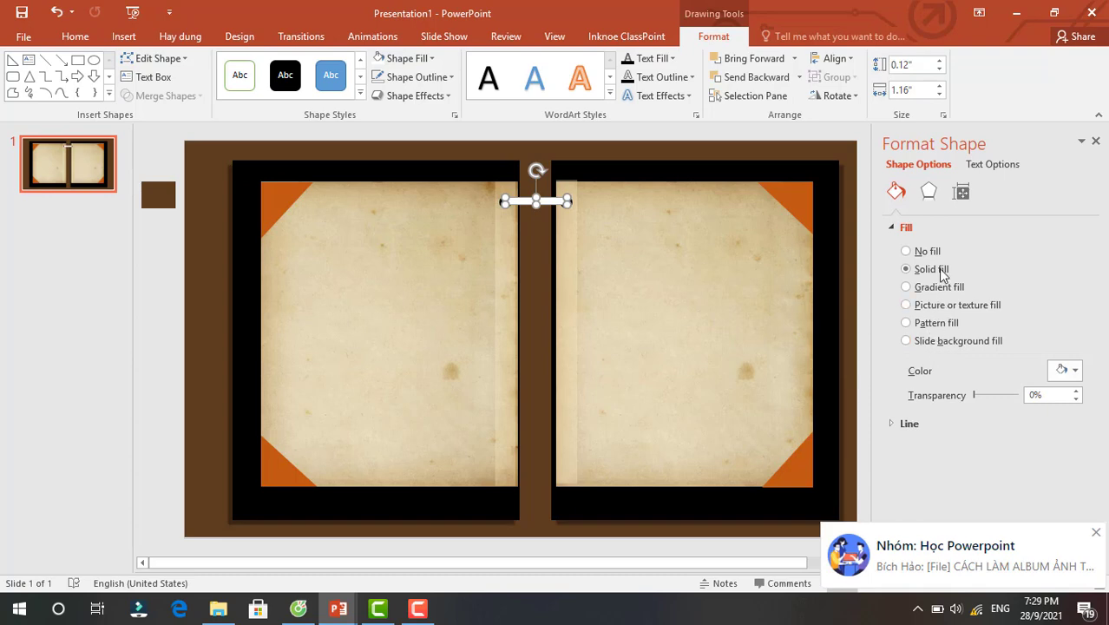
{"action": "left_click", "coordinate": [932, 192]}
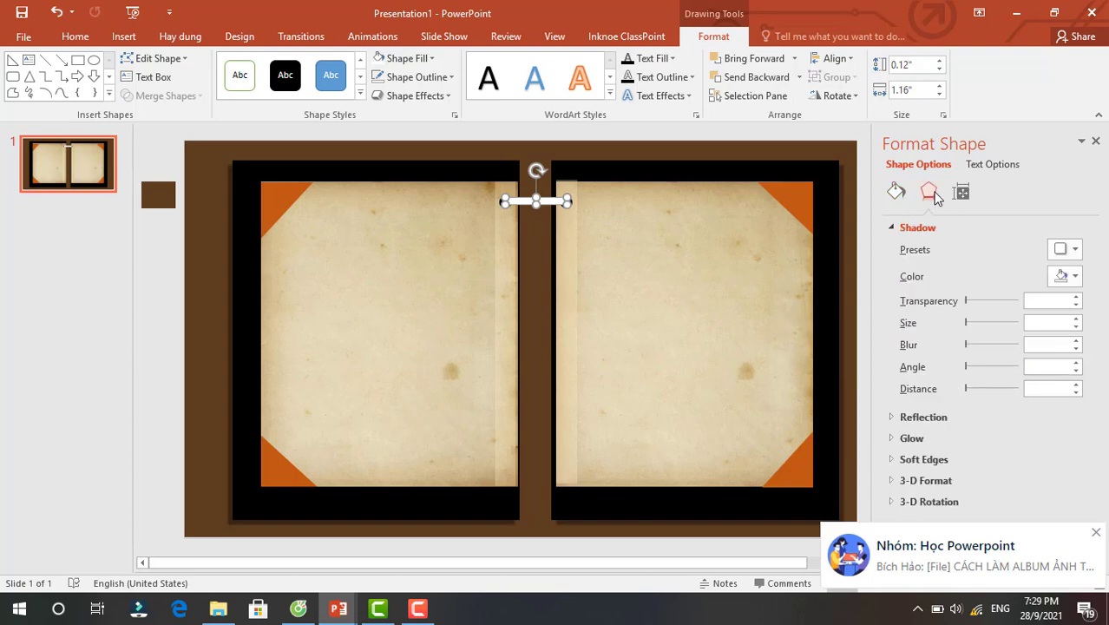
{"action": "left_click", "coordinate": [1076, 251]}
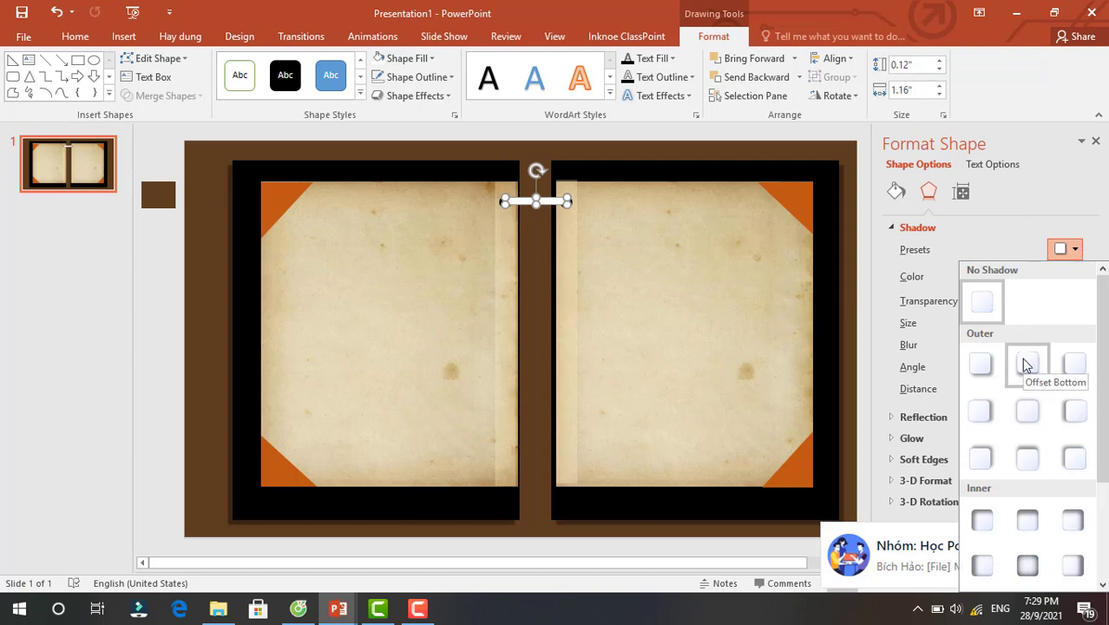
{"action": "left_click", "coordinate": [1026, 364]}
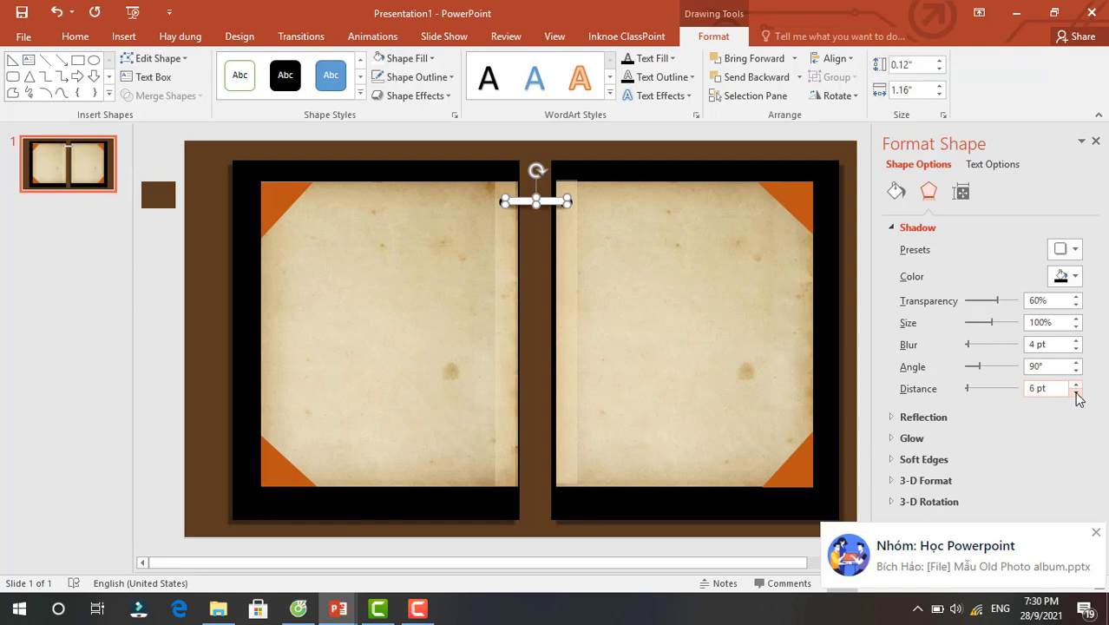
{"action": "left_click", "coordinate": [590, 227]}
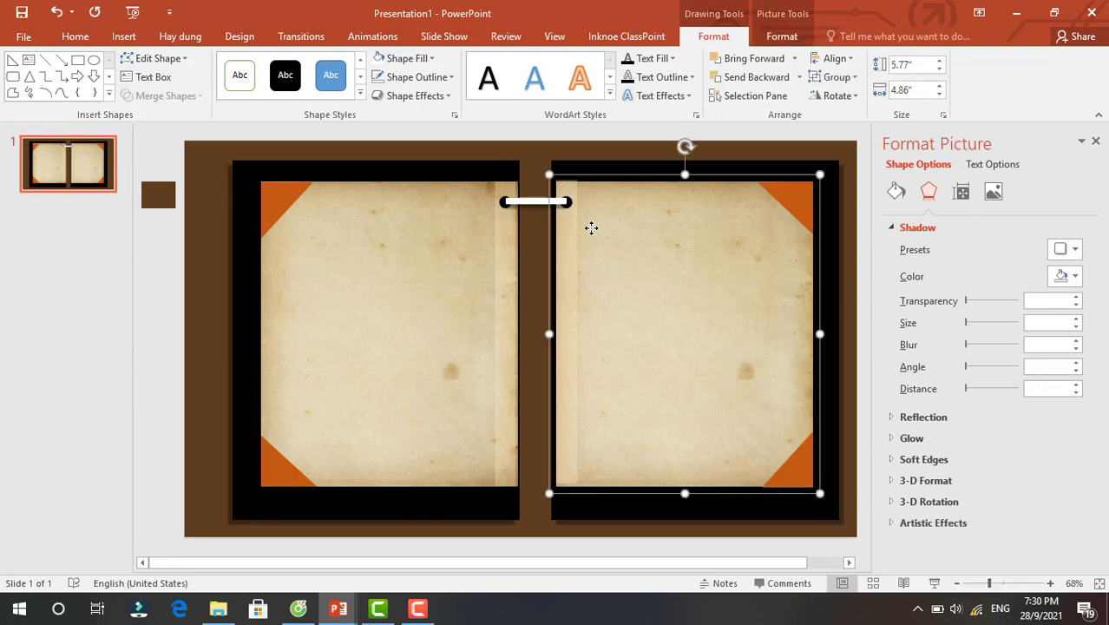
{"action": "left_click", "coordinate": [534, 253]}
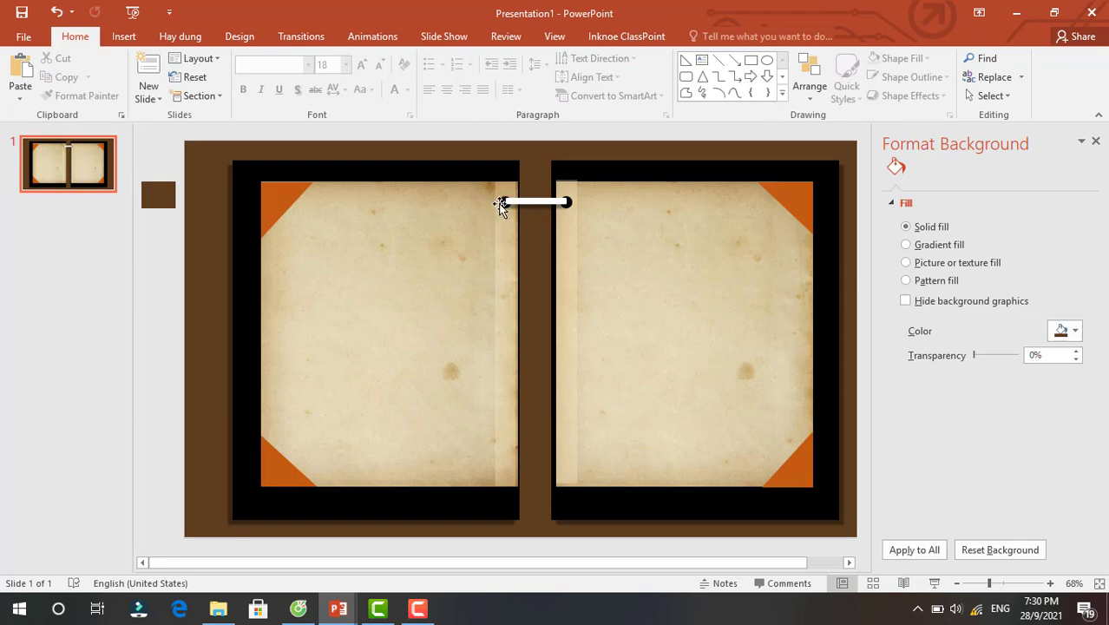
Select the white bar plus the left and right black dots and group them.
{"action": "left_click", "coordinate": [500, 203]}
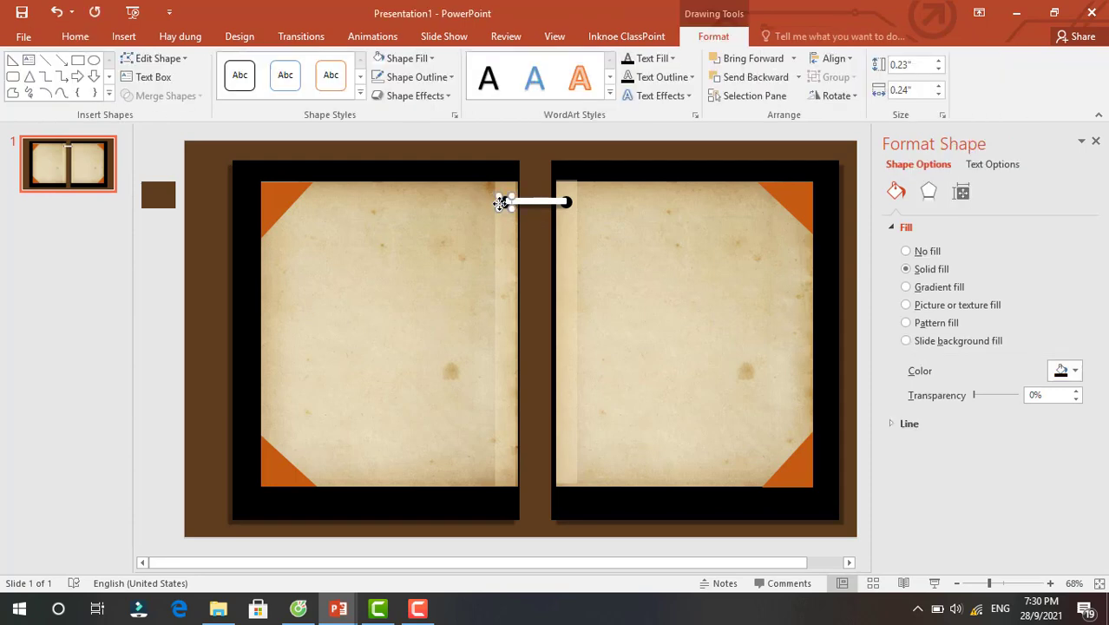
{"action": "left_click", "coordinate": [538, 205], "text": "shift"}
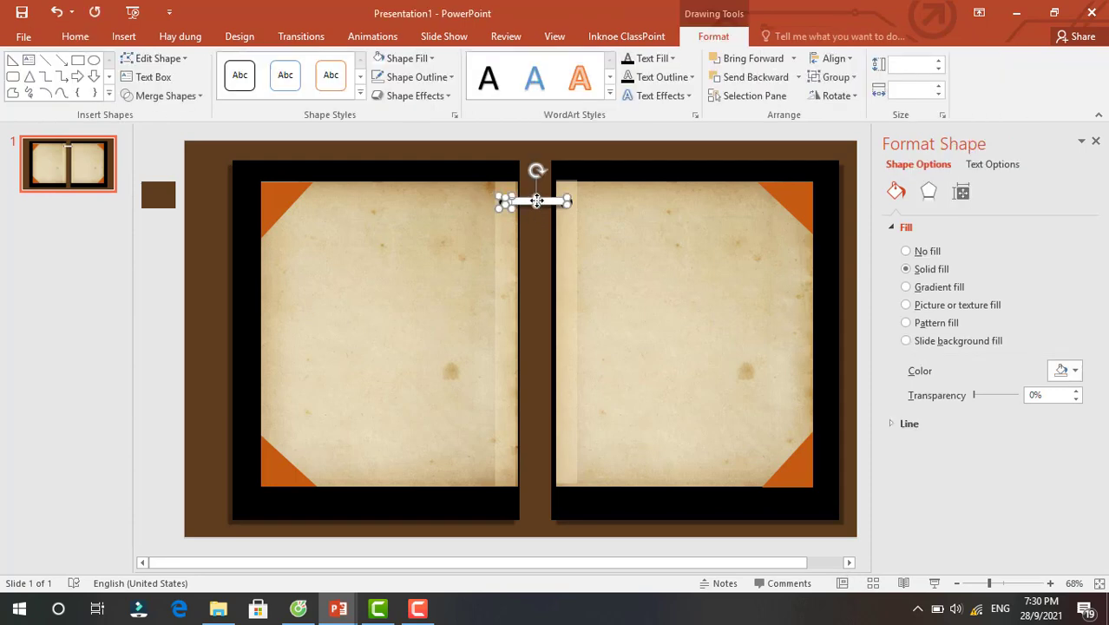
{"action": "left_click", "coordinate": [536, 230]}
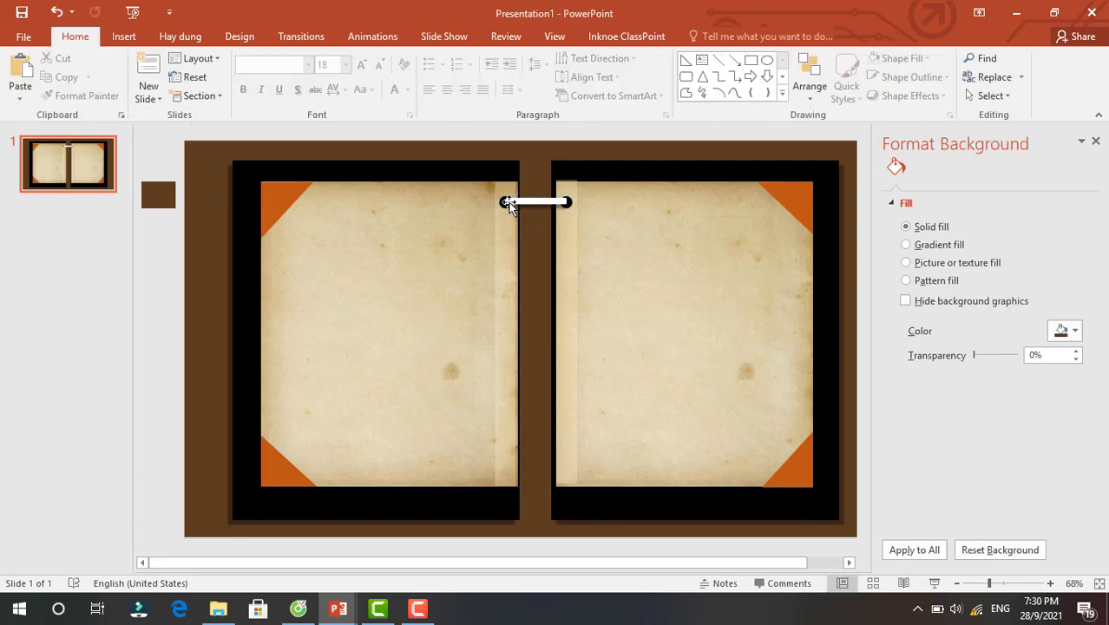
{"action": "left_click", "coordinate": [506, 203]}
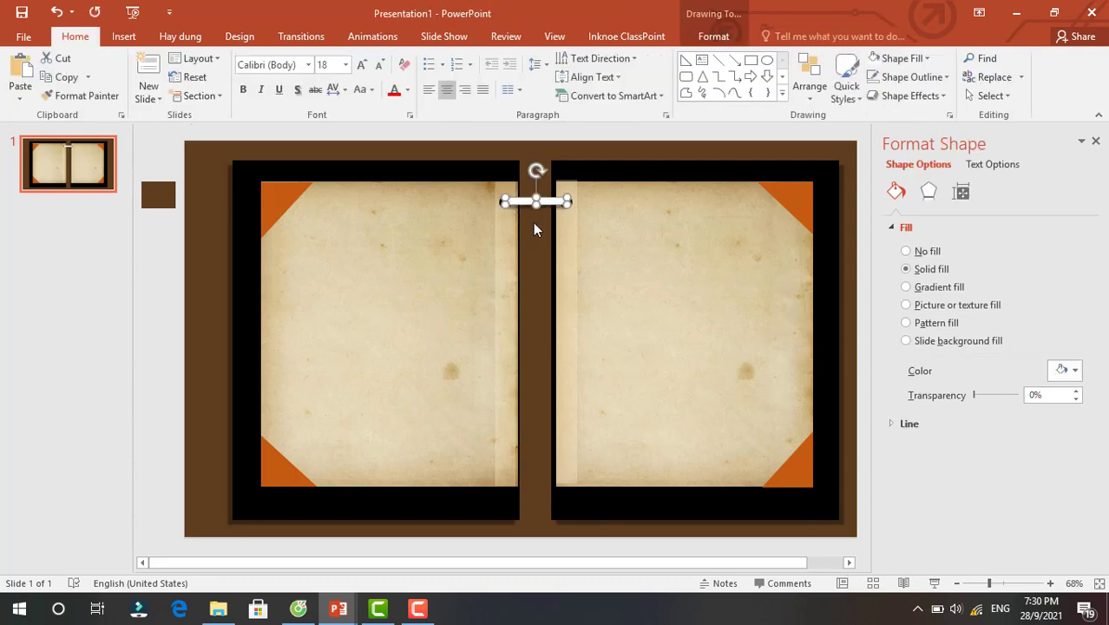
{"action": "left_click", "coordinate": [533, 222]}
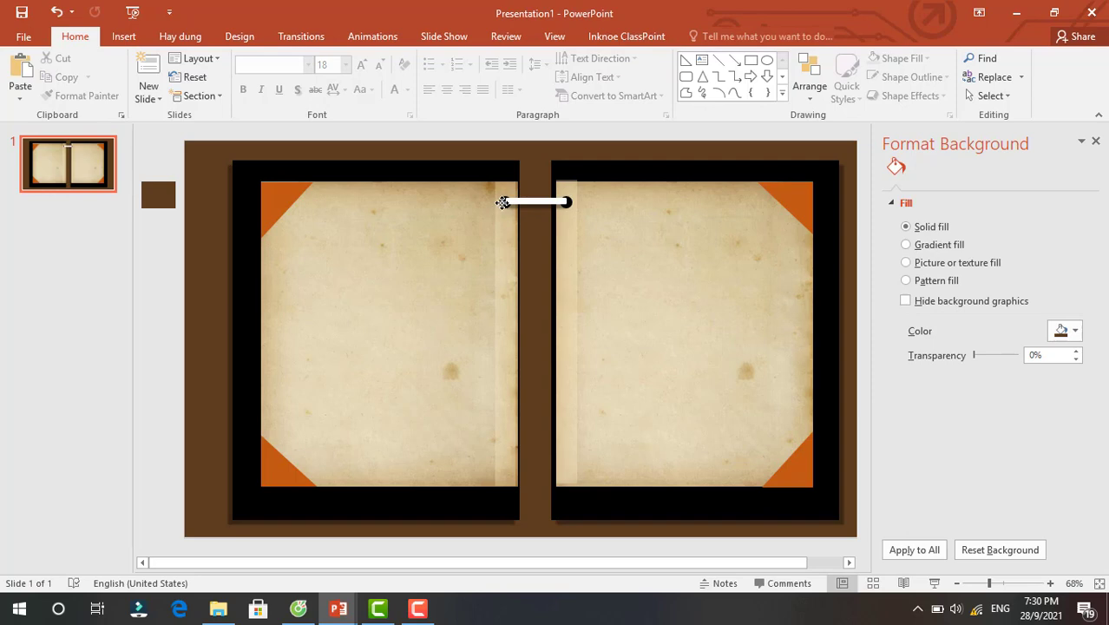
{"action": "left_click", "coordinate": [504, 203]}
{"action": "left_click", "coordinate": [568, 201]}
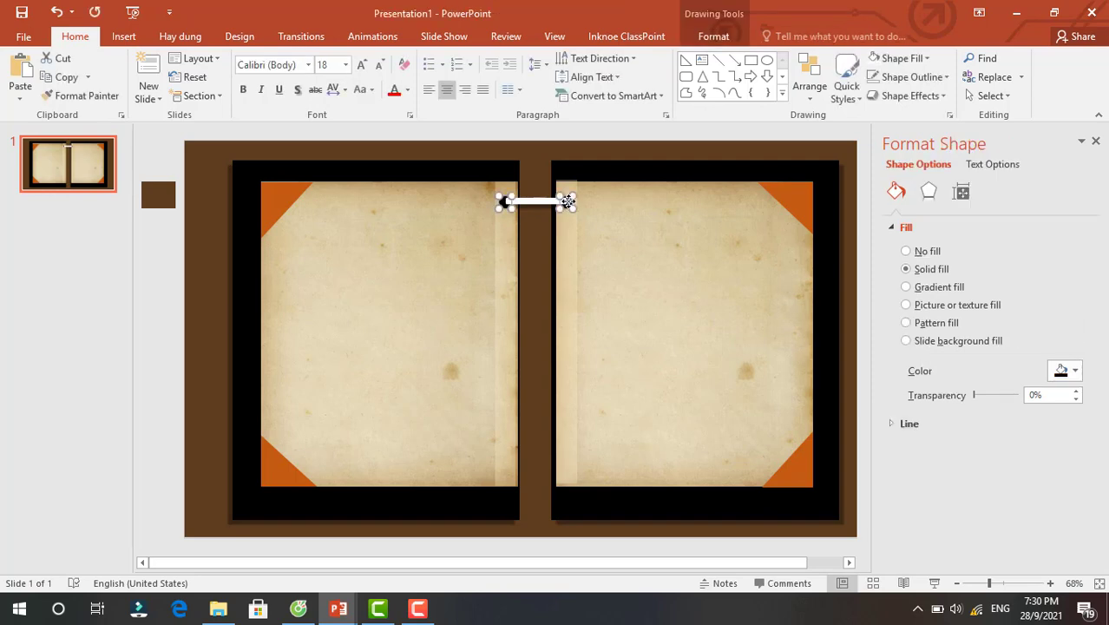
{"action": "left_click", "coordinate": [539, 202]}
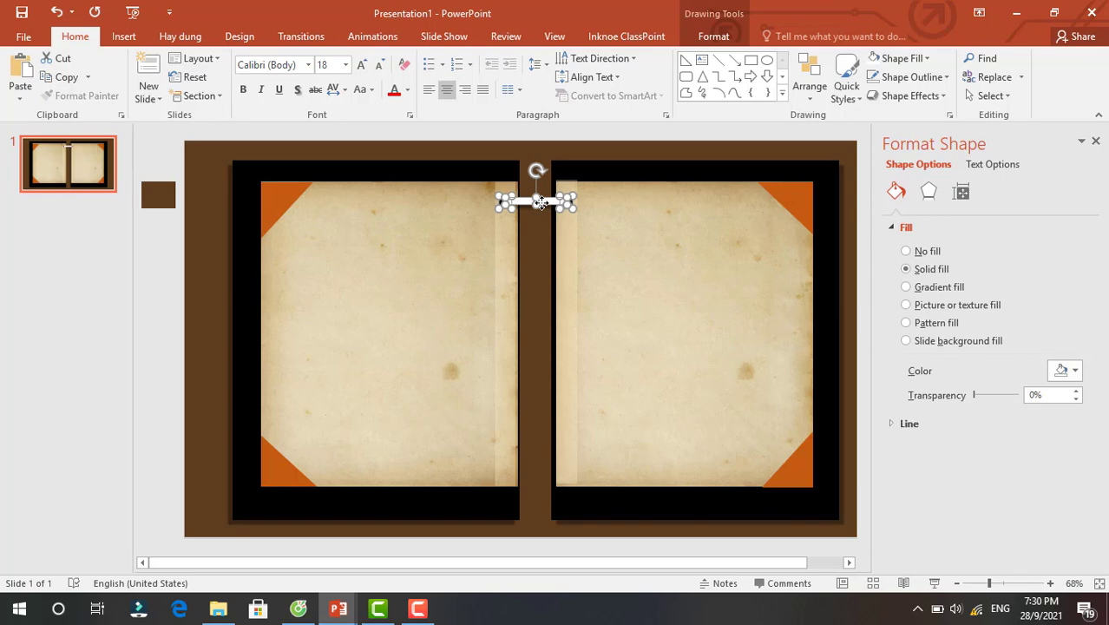
{"action": "right_click", "coordinate": [539, 203]}
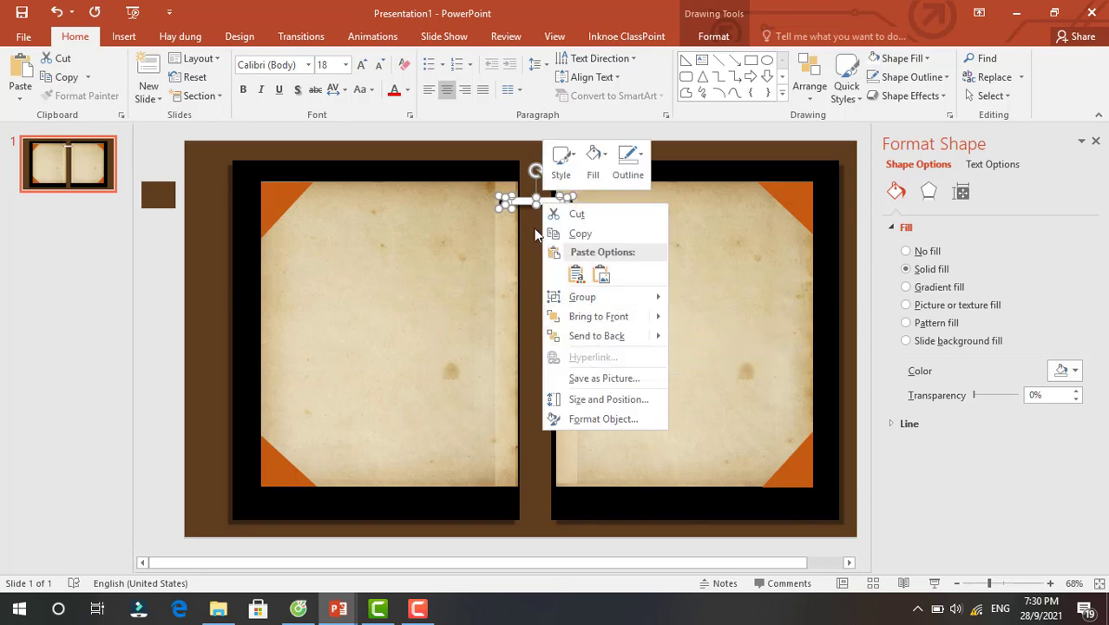
{"action": "key", "text": "Escape"}
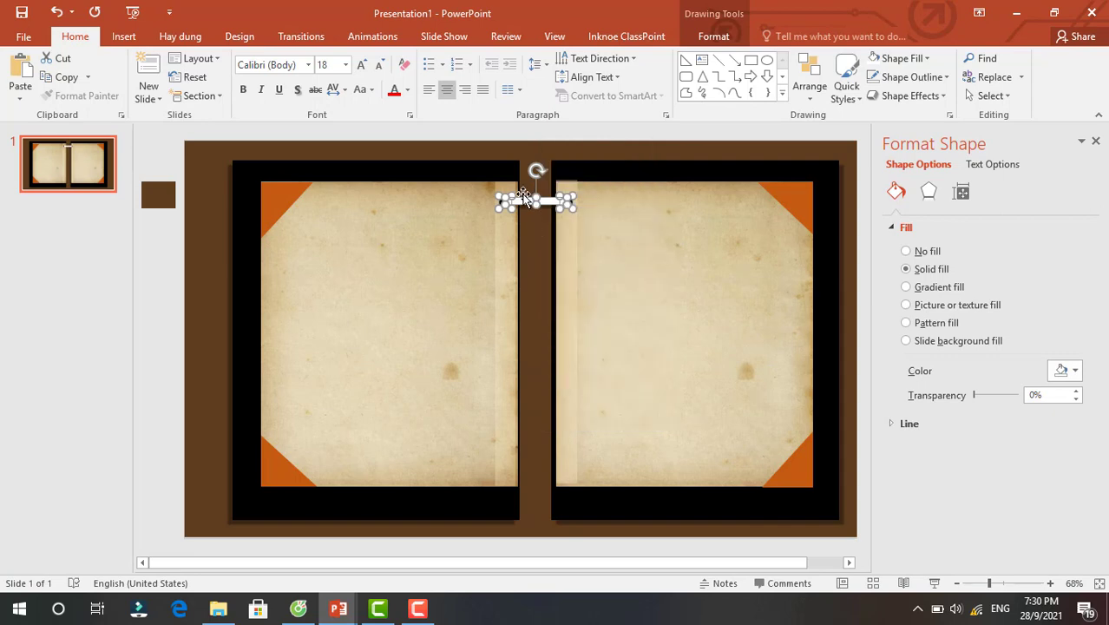
{"action": "right_click", "coordinate": [524, 203]}
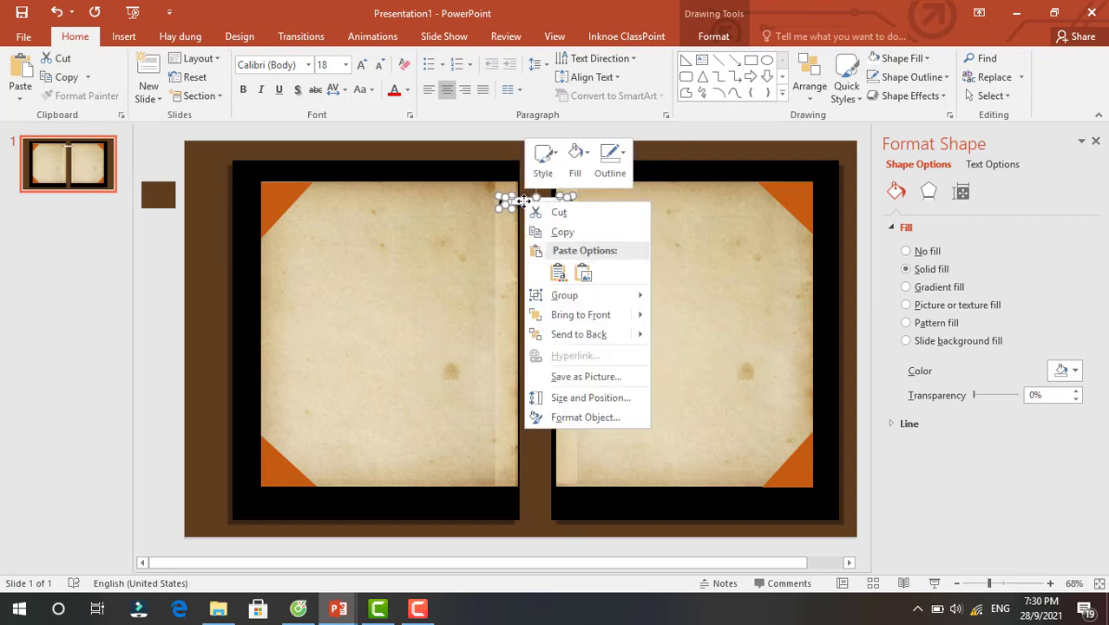
{"action": "mouse_move", "coordinate": [565, 295]}
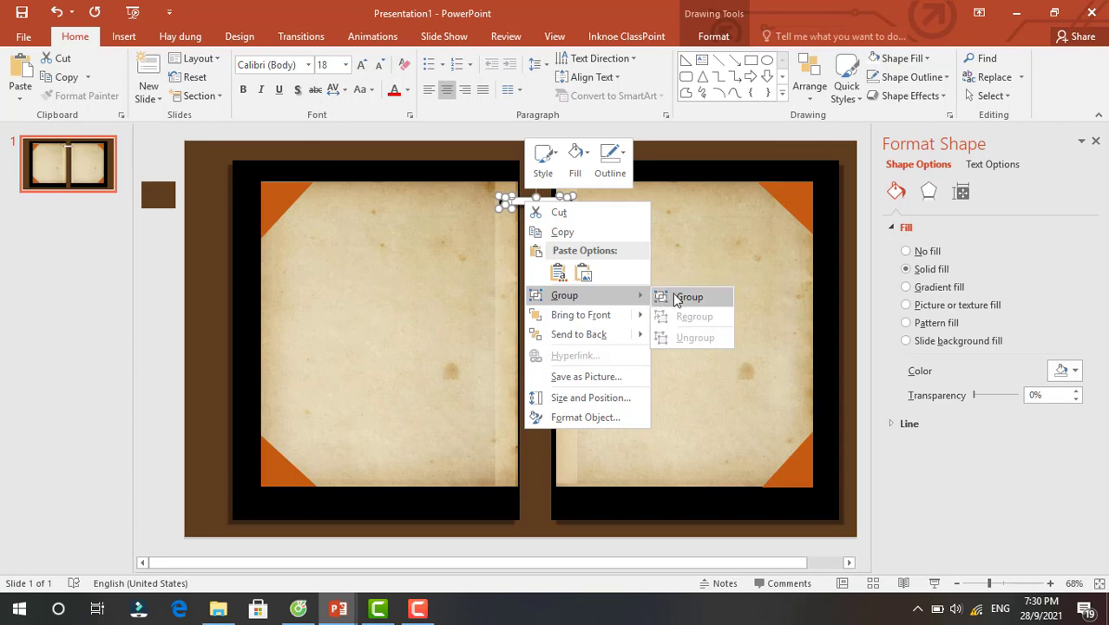
{"action": "left_click", "coordinate": [676, 298]}
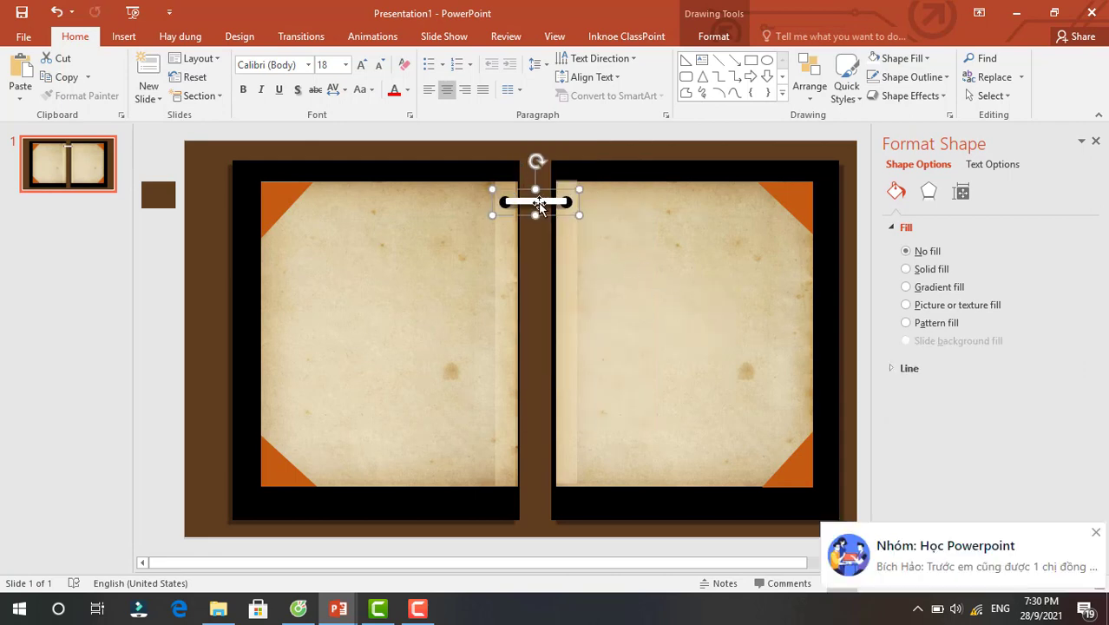
Duplicate the binder ring several times and stack the first copies down the spine.
{"action": "key", "text": "ctrl+d"}
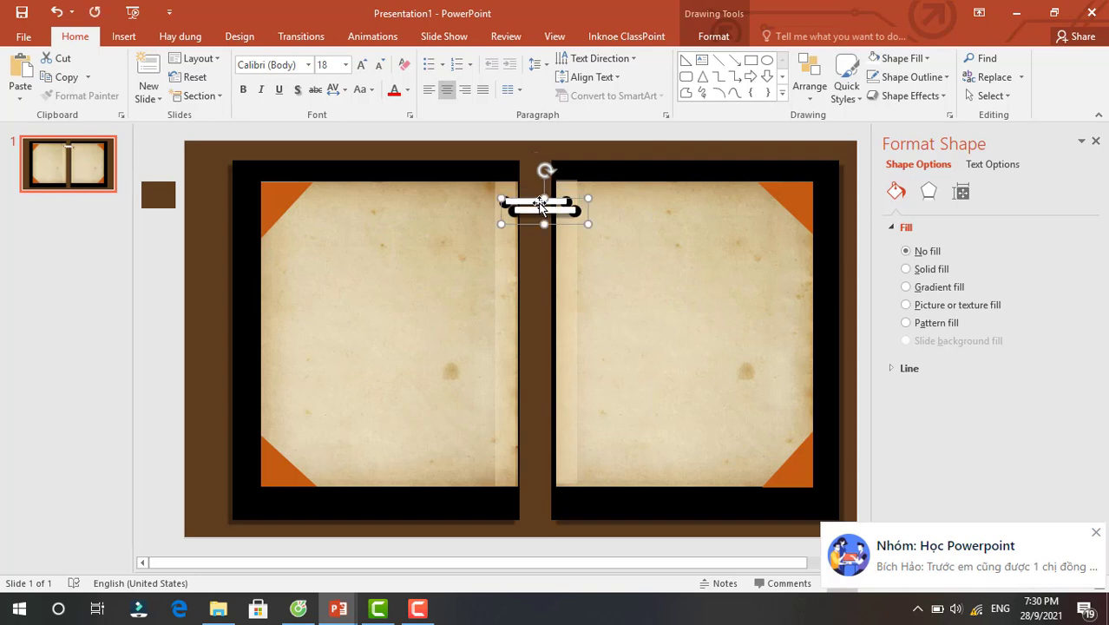
{"action": "key", "text": "ctrl+d"}
{"action": "key", "text": "ctrl+d"}
{"action": "key", "text": "ctrl+d"}
{"action": "key", "text": "ctrl+d"}
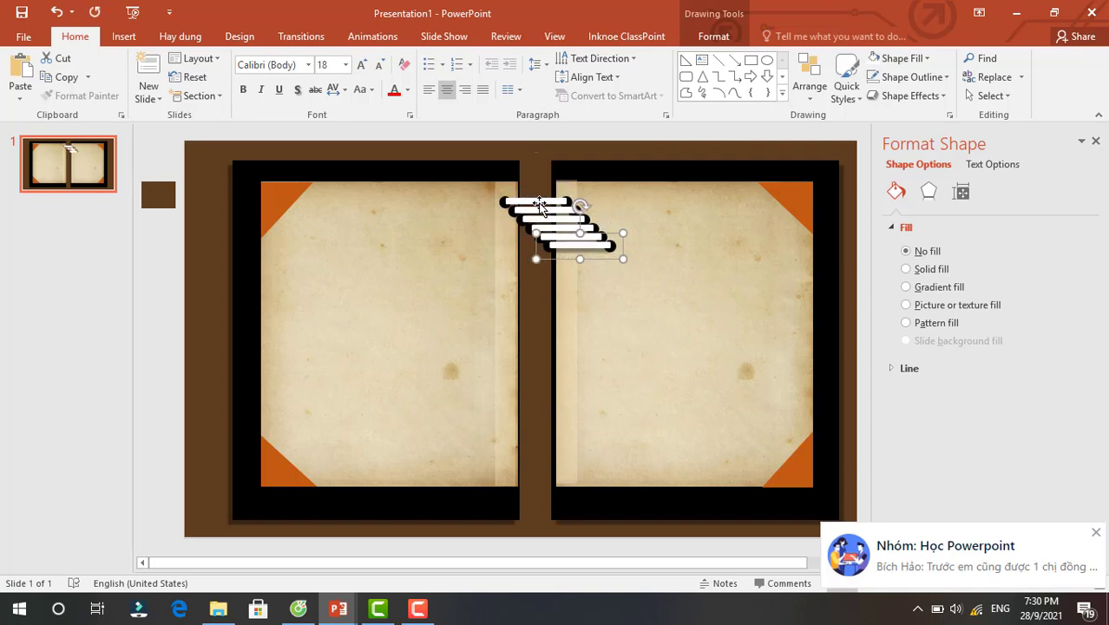
{"action": "key", "text": "ctrl+d"}
{"action": "key", "text": "ctrl+d"}
{"action": "key", "text": "ctrl+d"}
{"action": "key", "text": "ctrl+d"}
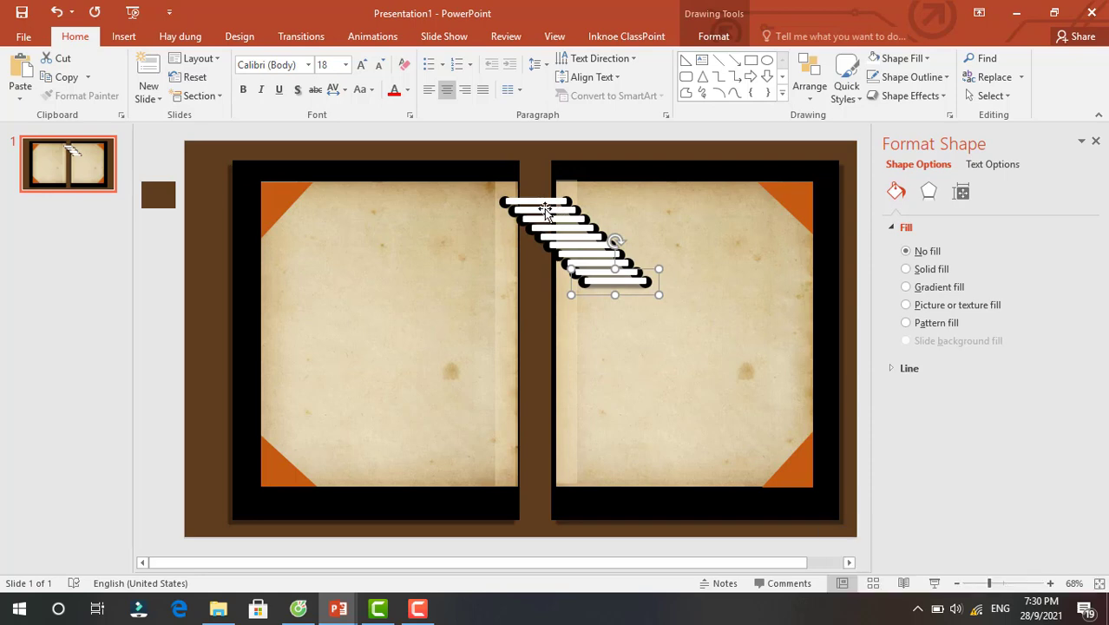
{"action": "left_click_drag", "start_coordinate": [544, 209], "coordinate": [525, 241]}
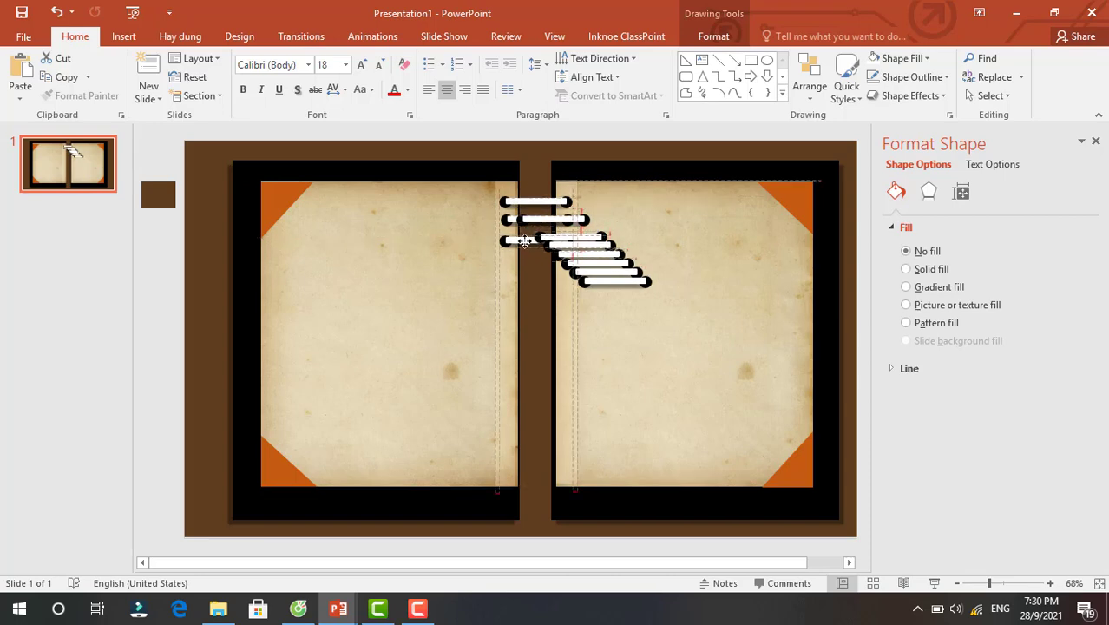
{"action": "left_click_drag", "start_coordinate": [525, 242], "coordinate": [540, 286]}
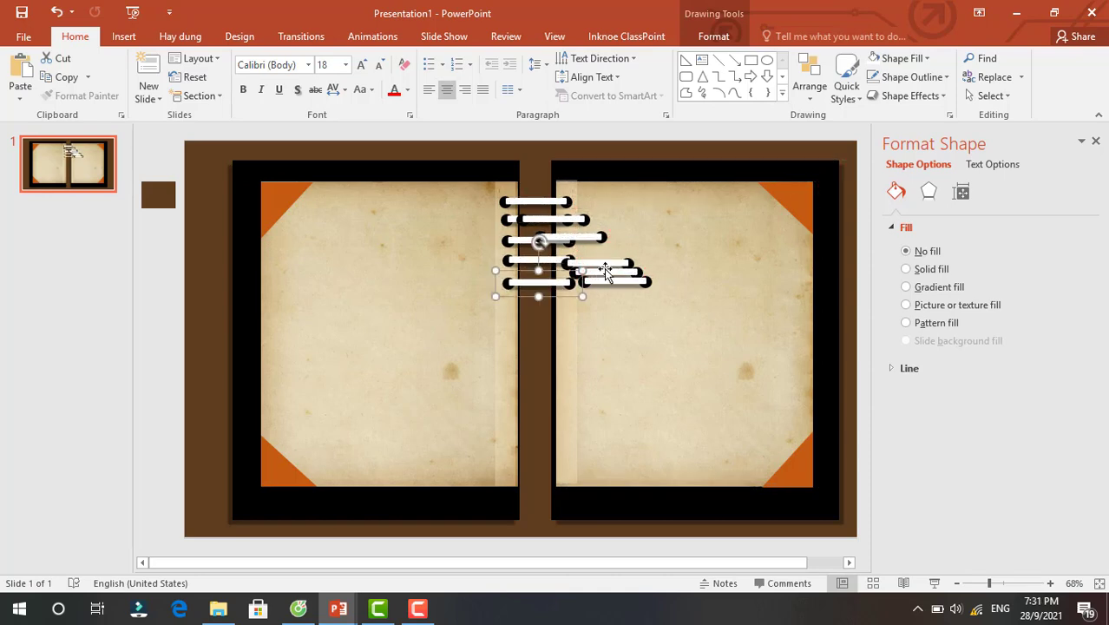
{"action": "left_click_drag", "start_coordinate": [605, 270], "coordinate": [546, 312]}
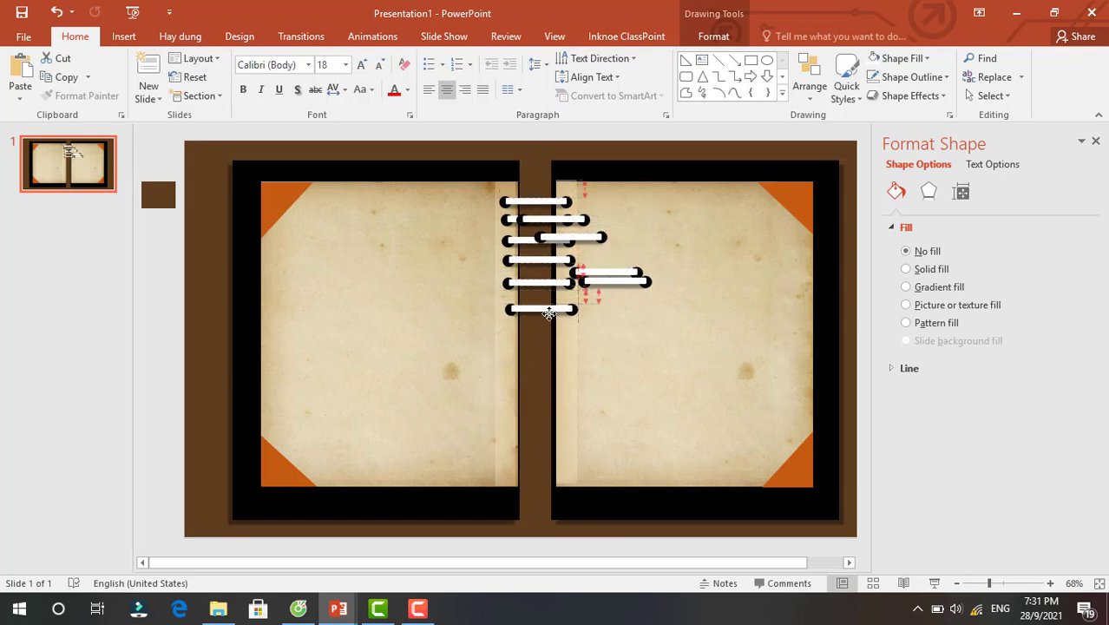
{"action": "mouse_move", "coordinate": [607, 281]}
{"action": "left_mouse_down"}
{"action": "mouse_move", "coordinate": [536, 351]}
{"action": "mouse_move", "coordinate": [536, 330]}
{"action": "left_mouse_up"}
Add the remaining ring copies down to the bottom of the spine and space them evenly.
{"action": "left_click_drag", "start_coordinate": [610, 268], "coordinate": [629, 274]}
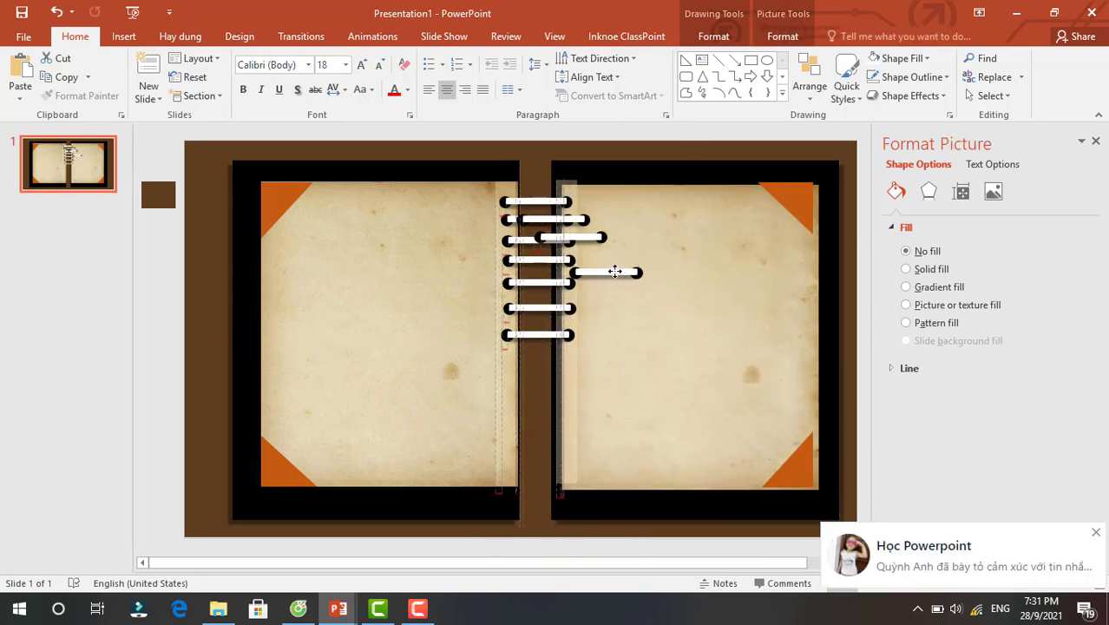
{"action": "left_click_drag", "start_coordinate": [629, 274], "coordinate": [611, 272]}
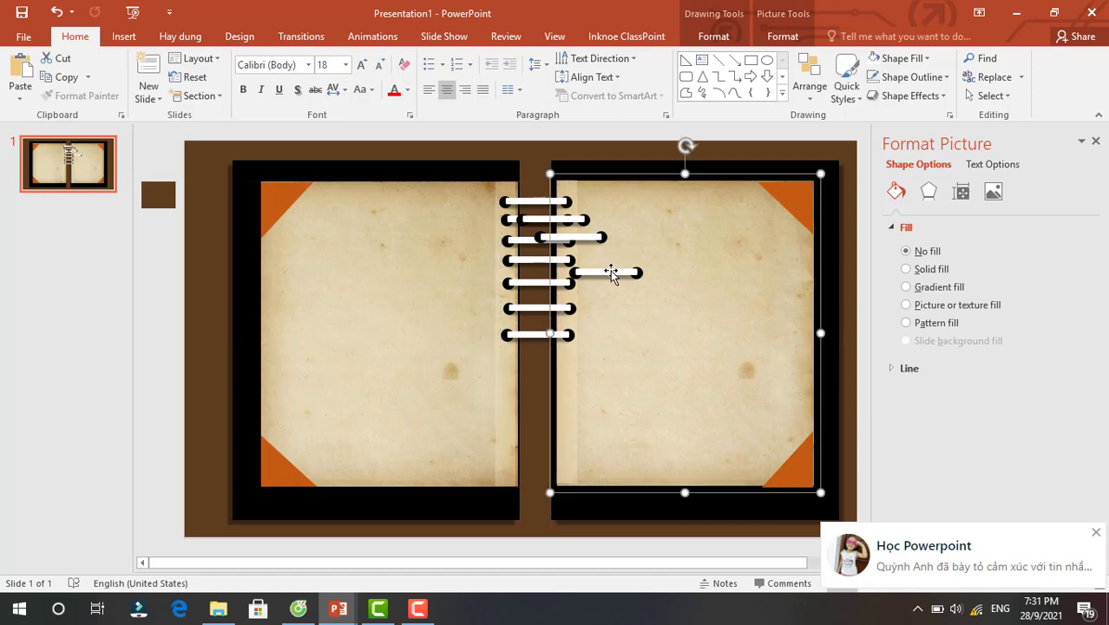
{"action": "left_click", "coordinate": [610, 270]}
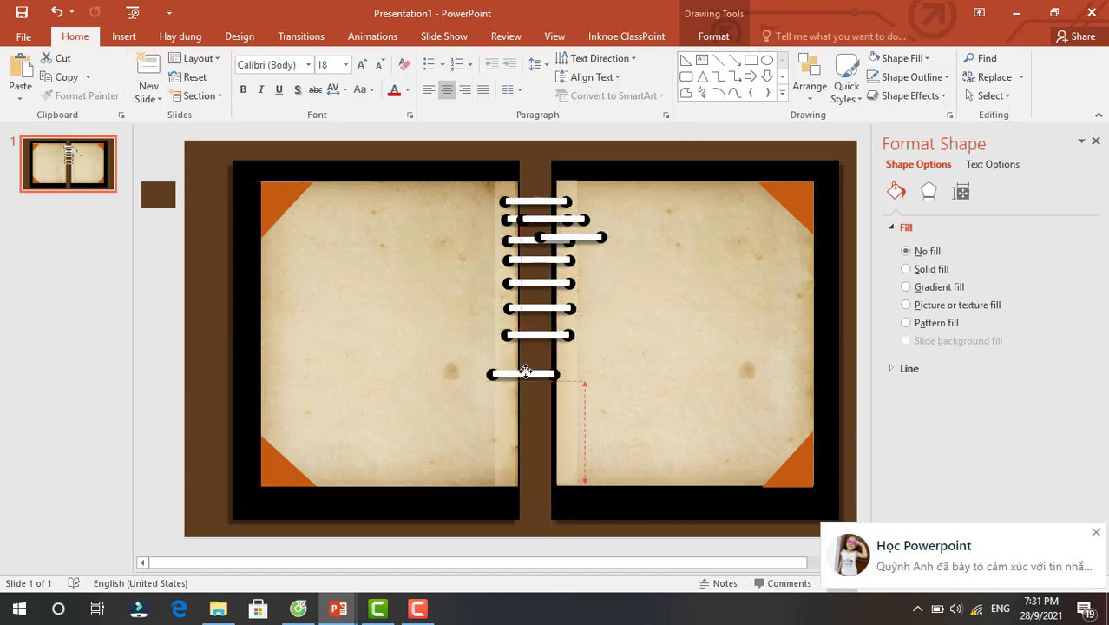
{"action": "left_click_drag", "start_coordinate": [579, 310], "coordinate": [543, 360]}
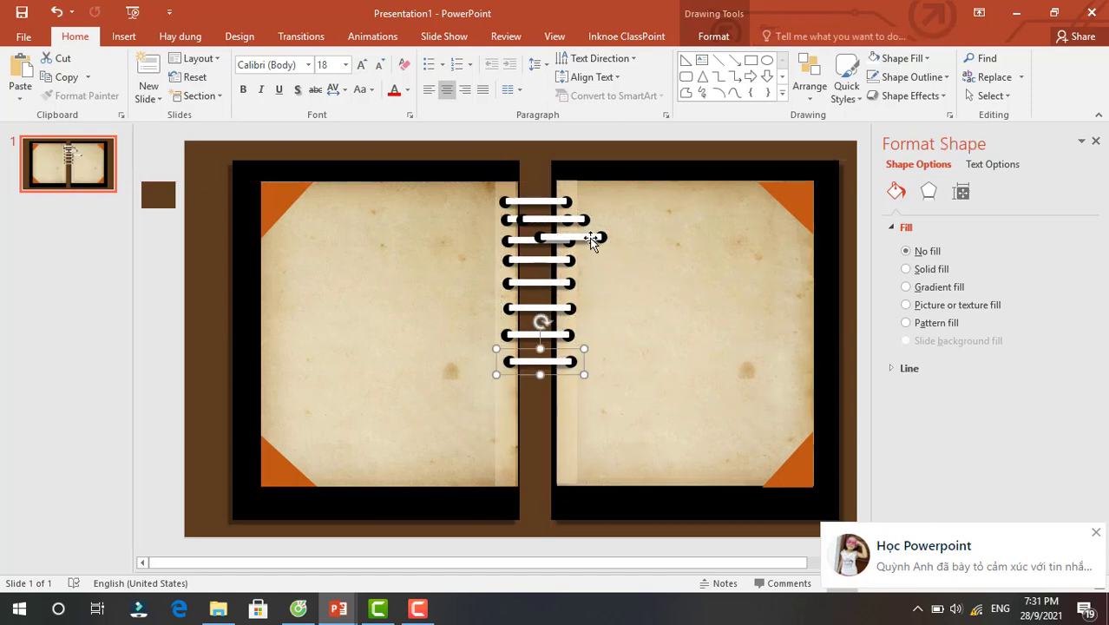
{"action": "left_click_drag", "start_coordinate": [591, 240], "coordinate": [559, 399]}
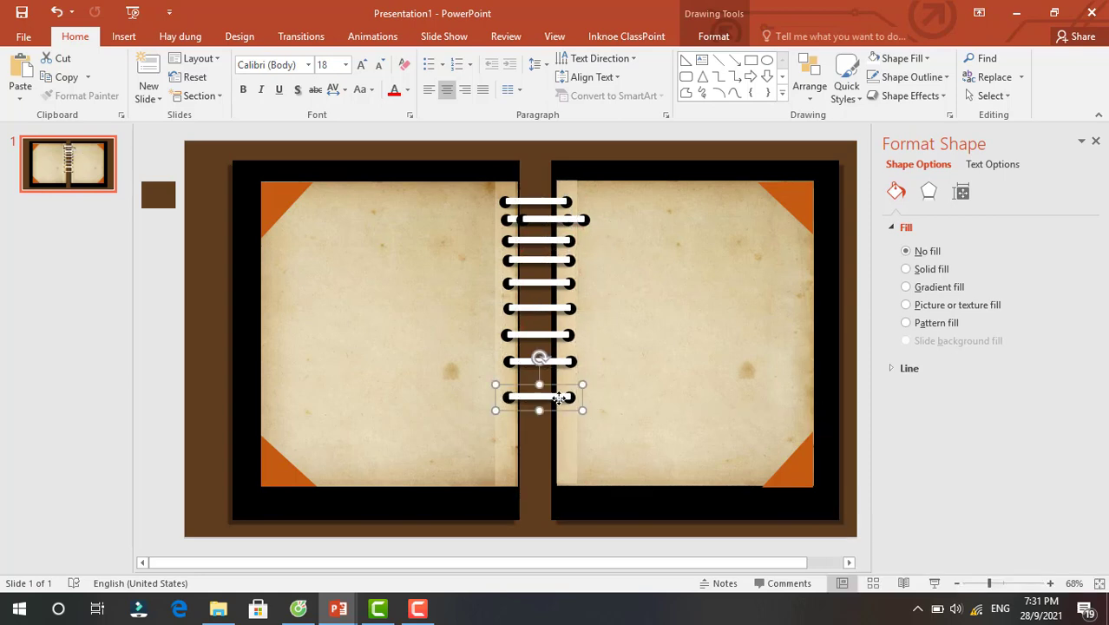
{"action": "key", "text": "ctrl+d"}
{"action": "key", "text": "ctrl+d"}
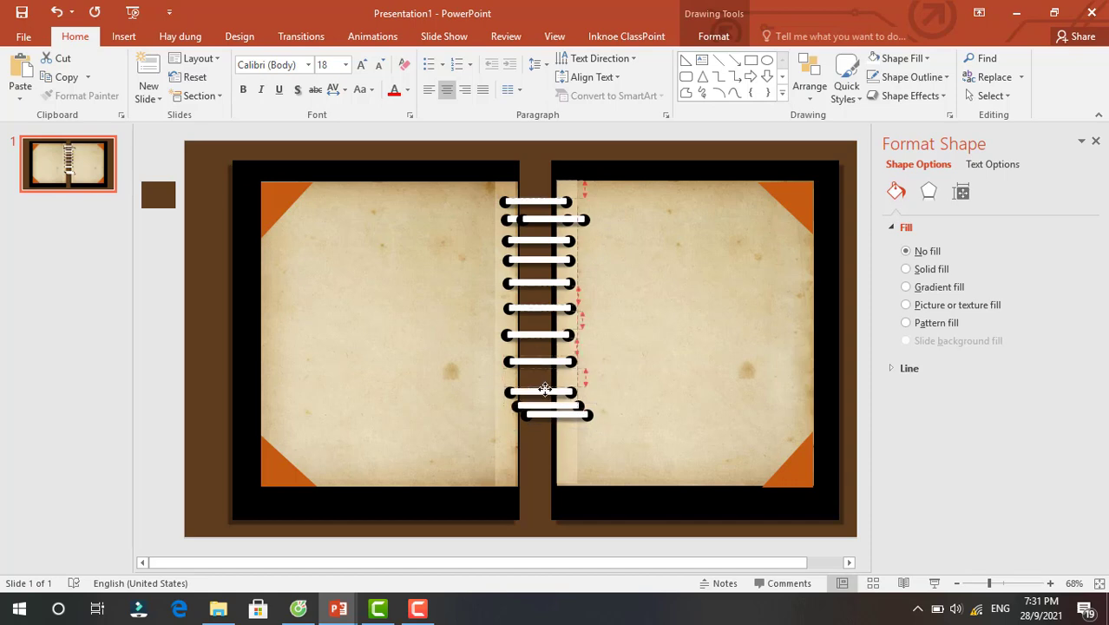
{"action": "left_click_drag", "start_coordinate": [543, 393], "coordinate": [528, 452]}
{"action": "left_click", "coordinate": [566, 443]}
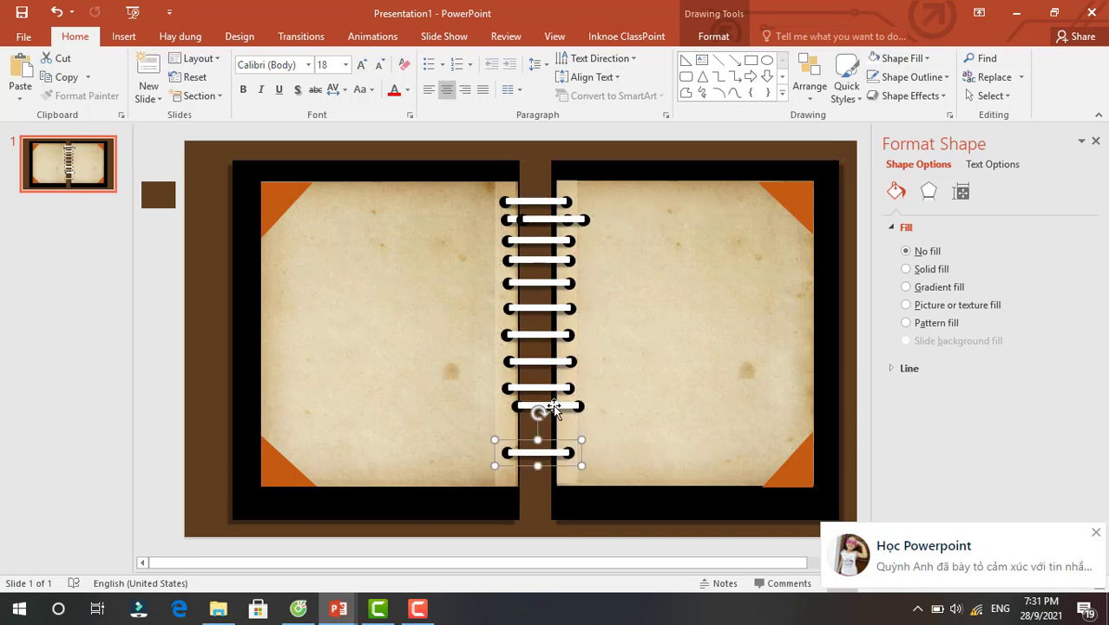
{"action": "left_click_drag", "start_coordinate": [553, 404], "coordinate": [539, 418]}
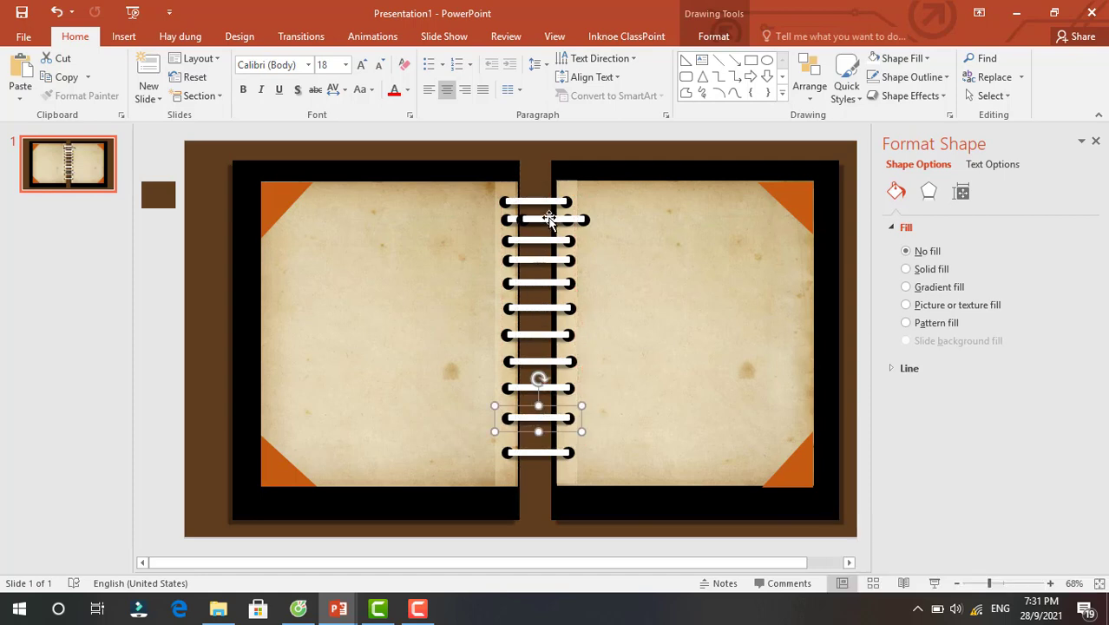
{"action": "left_click_drag", "start_coordinate": [549, 219], "coordinate": [556, 211]}
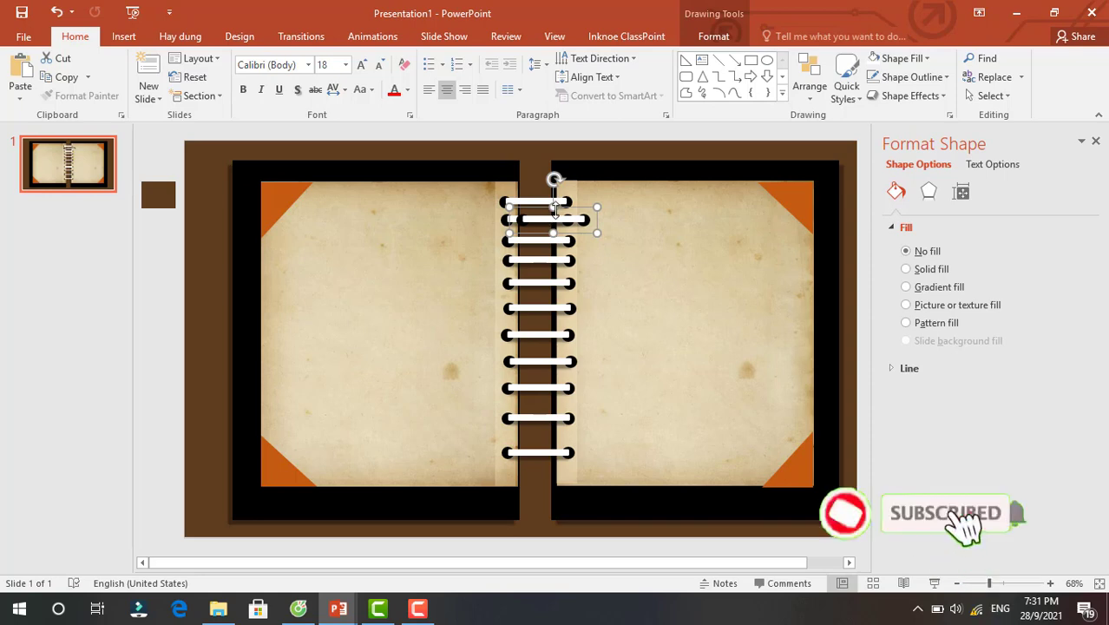
{"action": "left_click", "coordinate": [532, 211]}
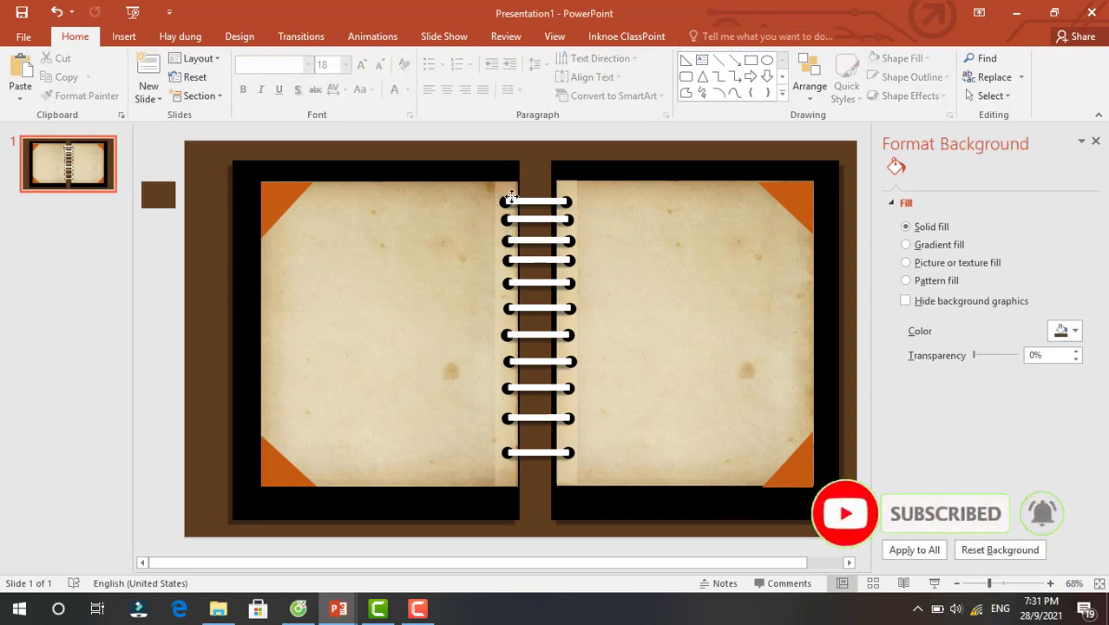
Select the spine rings one by one and align them with each other.
{"action": "left_click", "coordinate": [512, 197]}
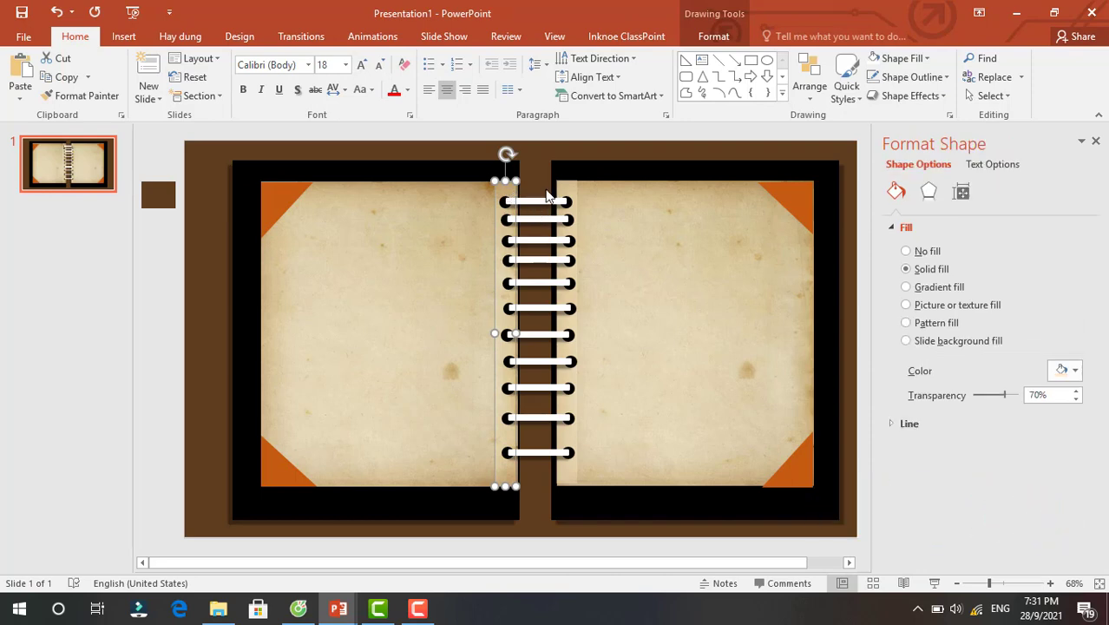
{"action": "left_click", "coordinate": [547, 196]}
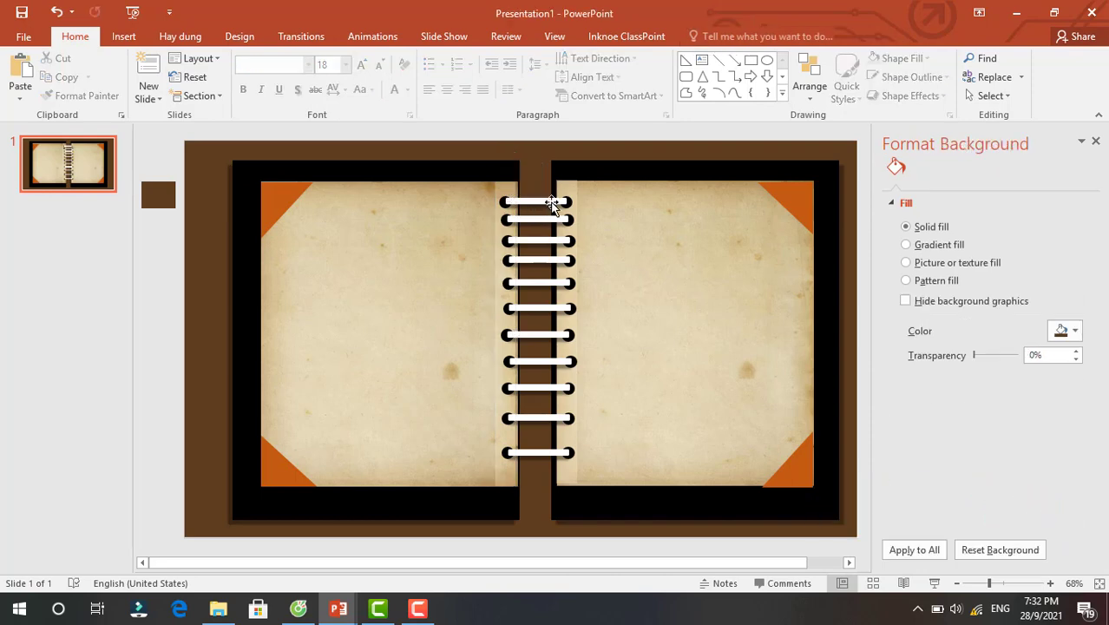
{"action": "left_click", "coordinate": [552, 203]}
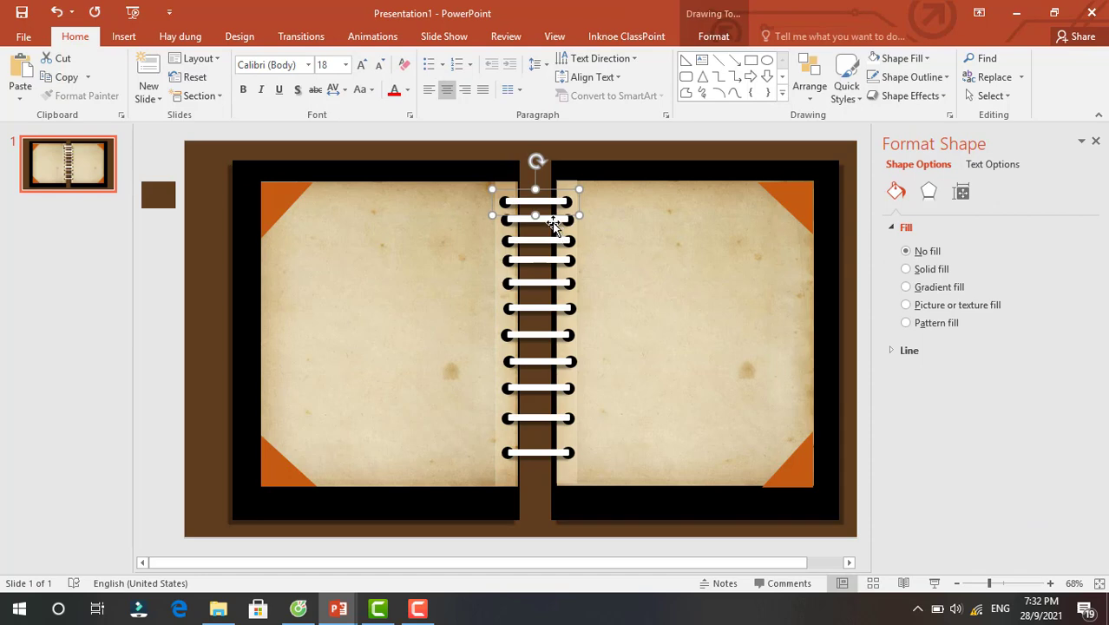
{"action": "left_click", "coordinate": [552, 222], "text": "shift"}
{"action": "left_click", "coordinate": [551, 243], "text": "shift"}
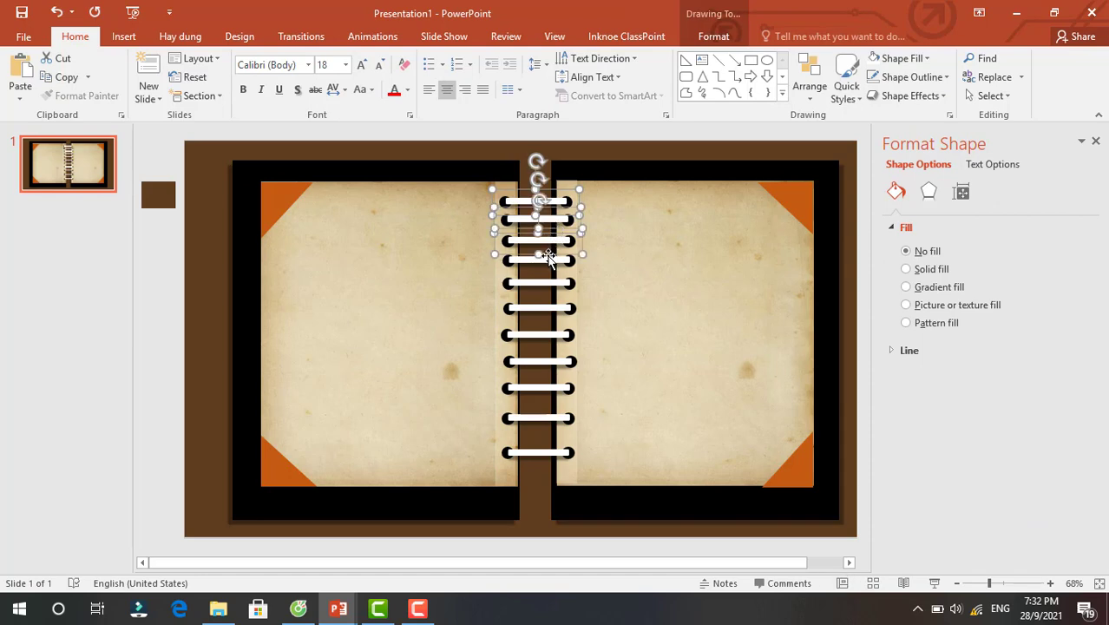
{"action": "left_click", "coordinate": [543, 276], "text": "shift"}
{"action": "left_click", "coordinate": [539, 260], "text": "shift"}
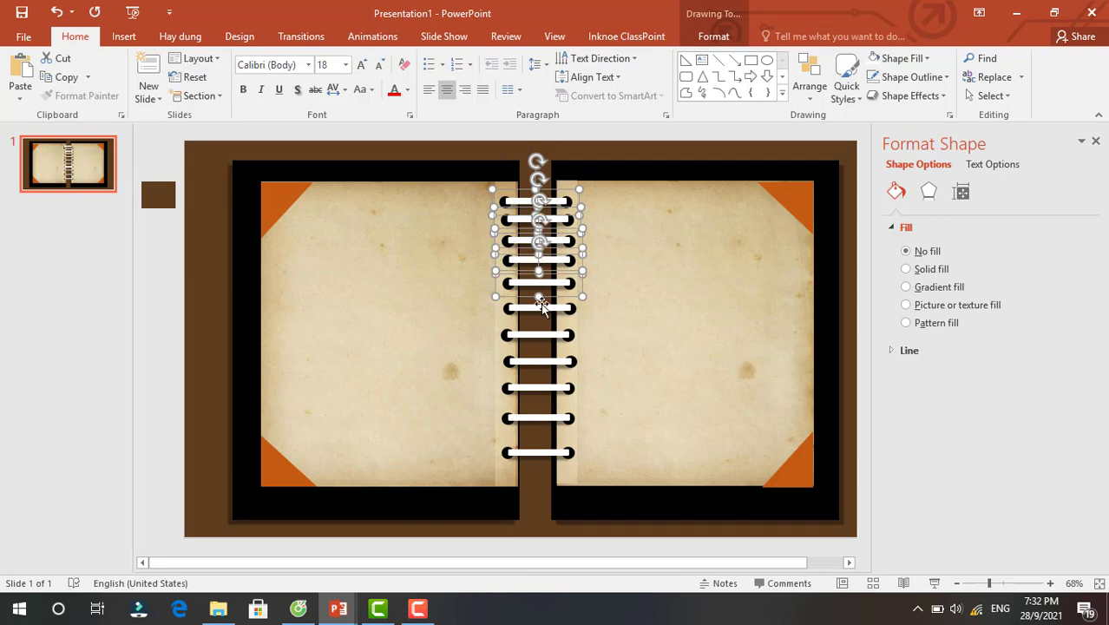
{"action": "left_click", "coordinate": [541, 303], "text": "shift"}
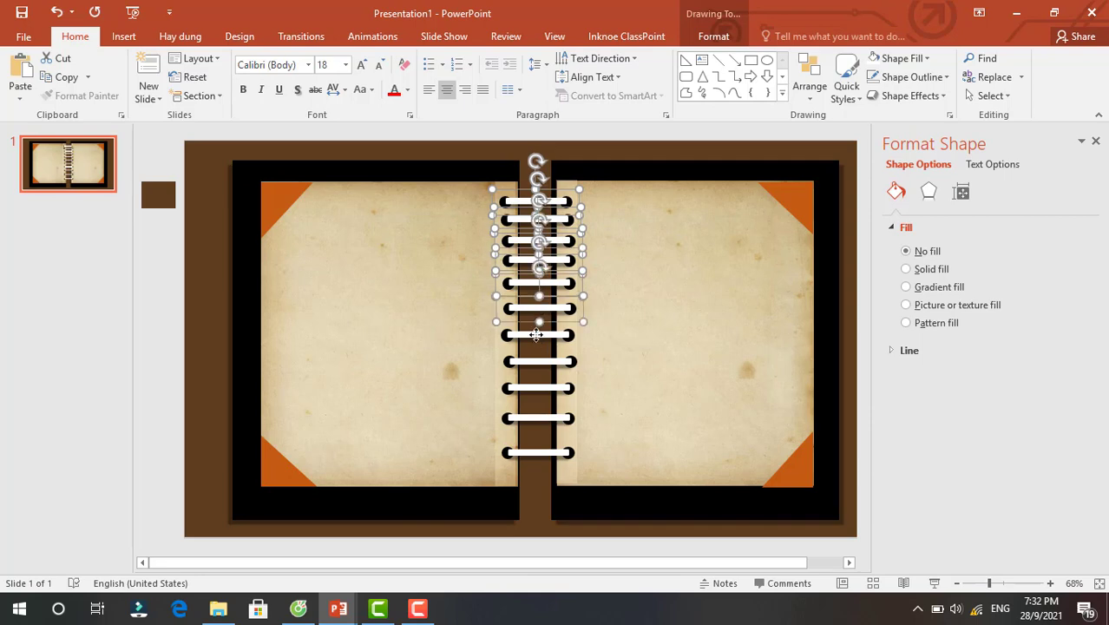
{"action": "left_click", "coordinate": [537, 335], "text": "shift"}
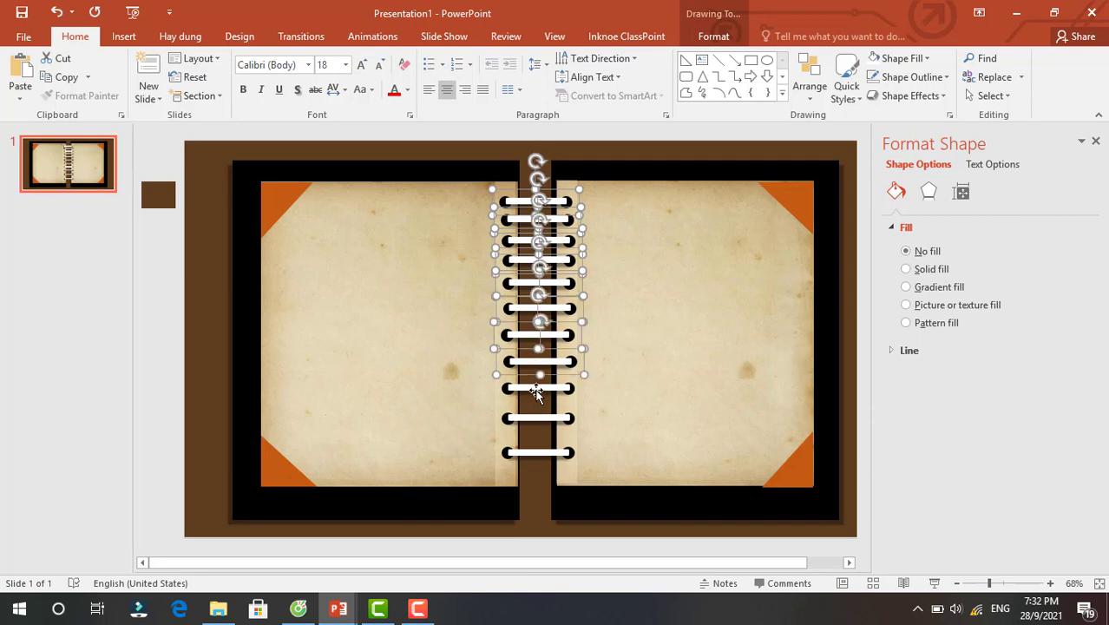
{"action": "left_click_drag", "start_coordinate": [536, 365], "coordinate": [536, 389]}
{"action": "left_click", "coordinate": [539, 418], "text": "shift"}
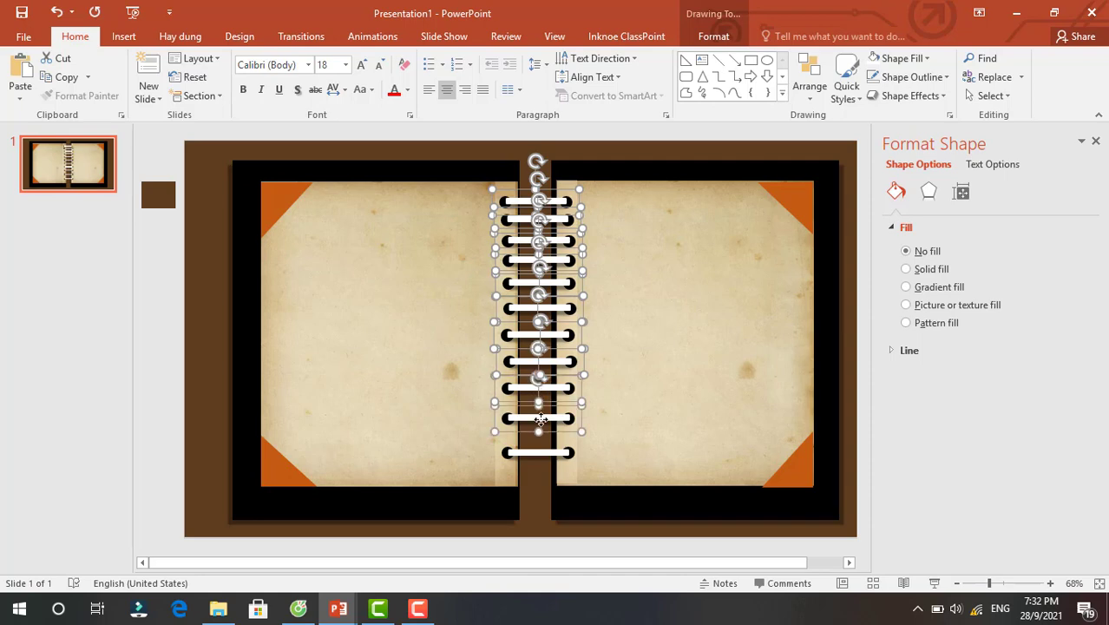
{"action": "left_click", "coordinate": [548, 449], "text": "shift"}
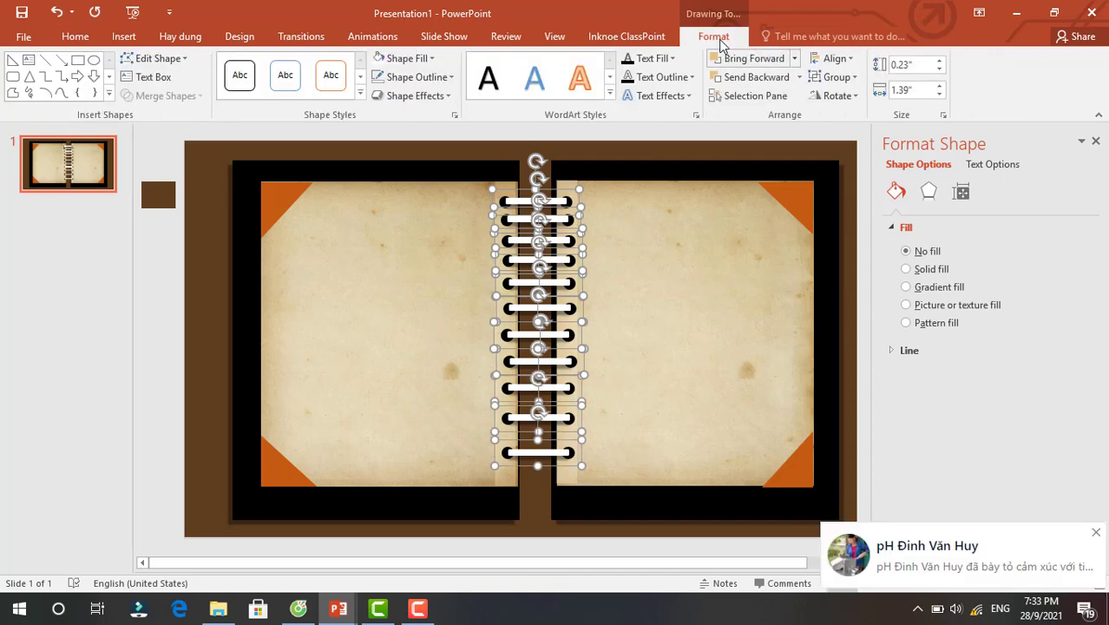
{"action": "left_click", "coordinate": [846, 63]}
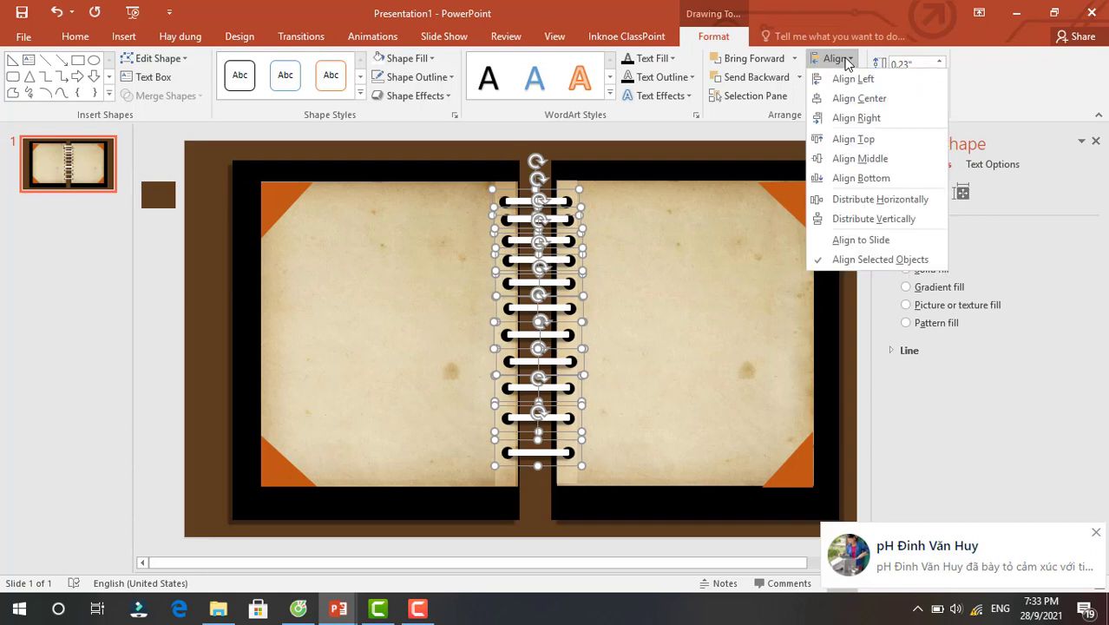
{"action": "left_click", "coordinate": [864, 115]}
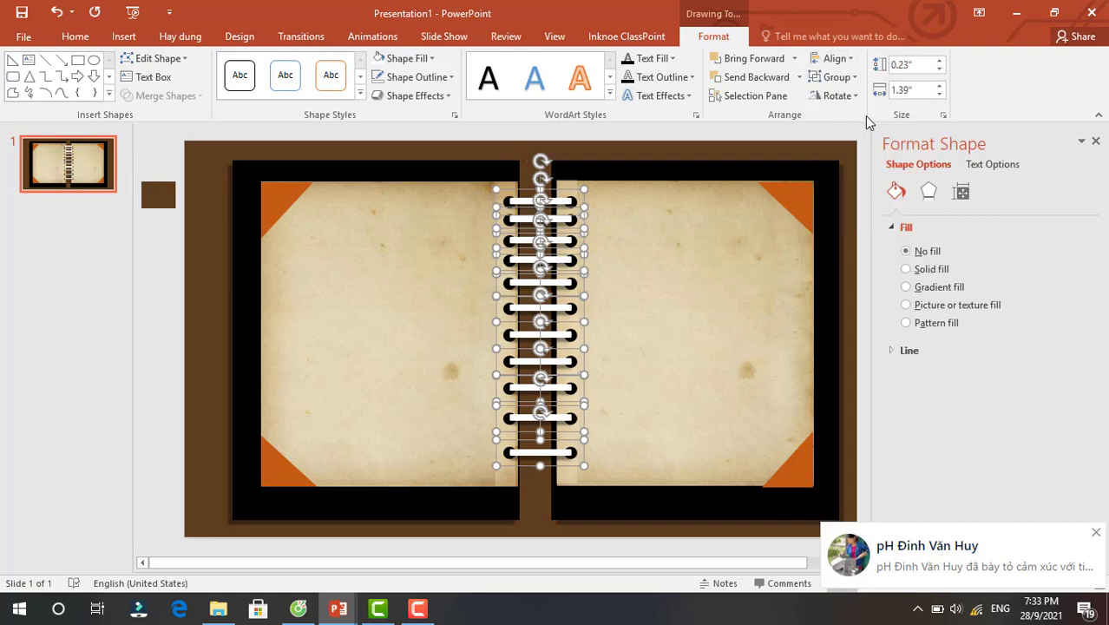
Drag-select all eleven rings along the spine and group them into one object.
{"action": "left_click", "coordinate": [633, 255]}
{"action": "left_click", "coordinate": [506, 149]}
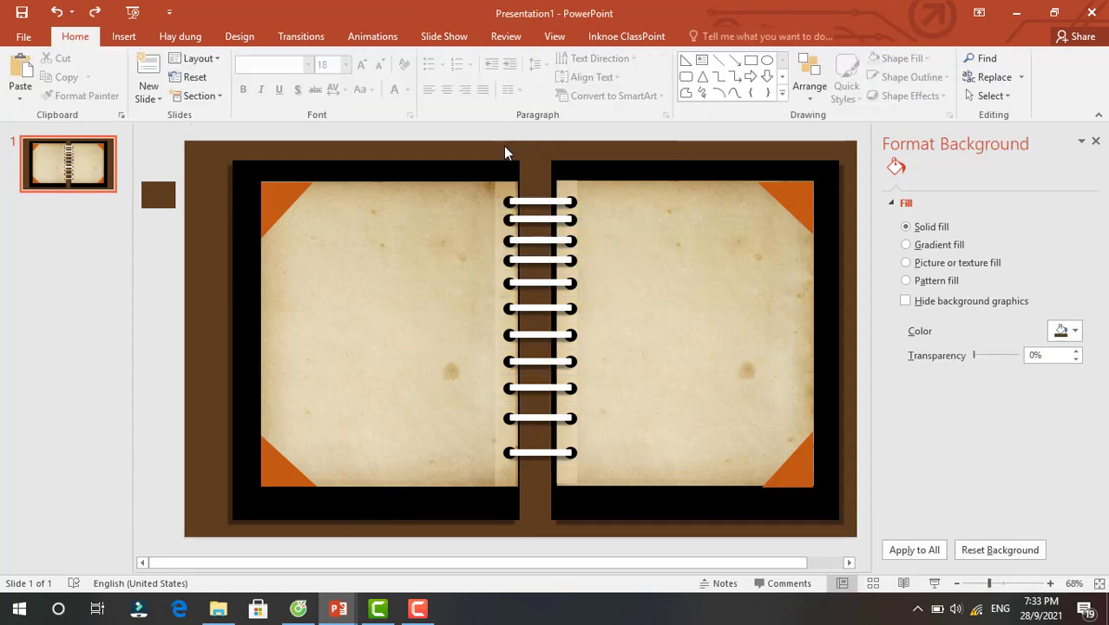
{"action": "mouse_move", "coordinate": [568, 198]}
{"action": "left_mouse_down"}
{"action": "mouse_move", "coordinate": [590, 506]}
{"action": "mouse_move", "coordinate": [590, 485]}
{"action": "left_mouse_up"}
{"action": "right_click", "coordinate": [506, 414]}
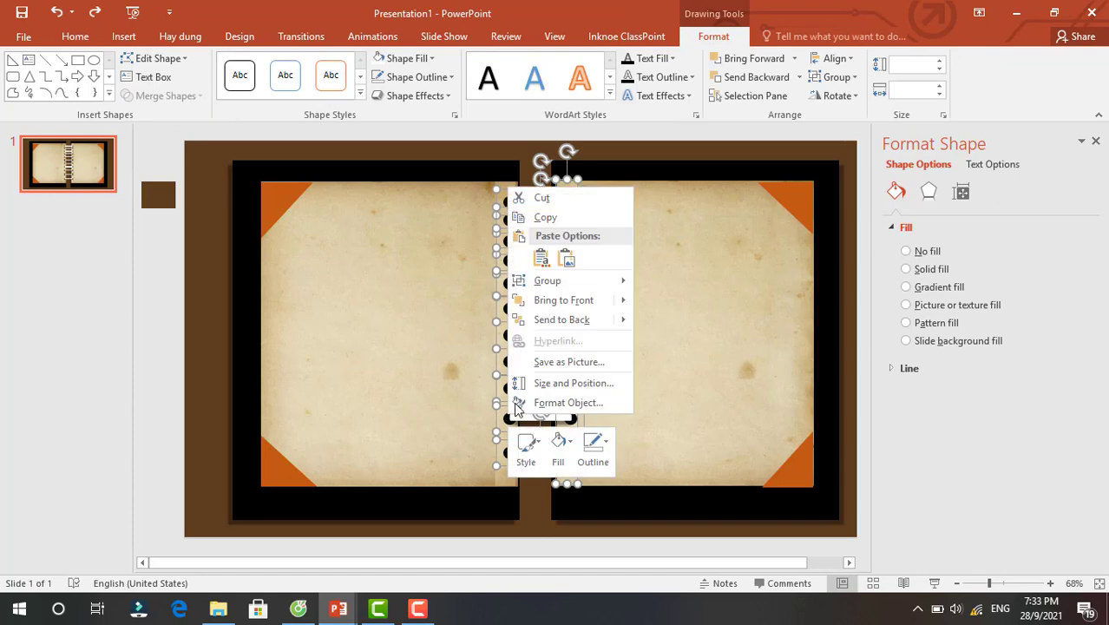
{"action": "mouse_move", "coordinate": [548, 280]}
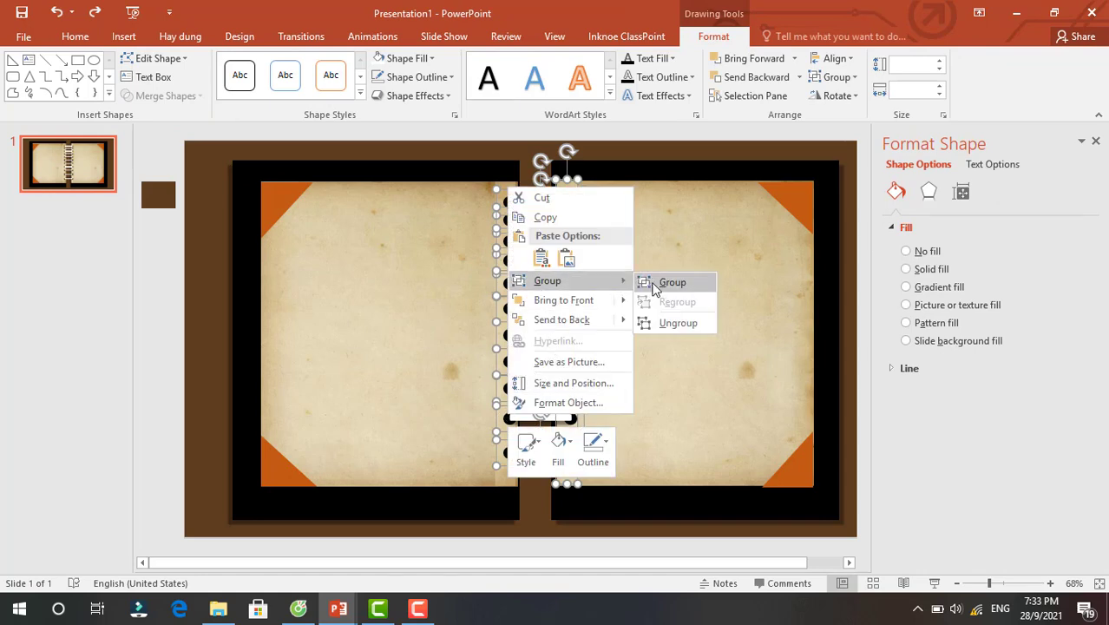
{"action": "left_click", "coordinate": [672, 283]}
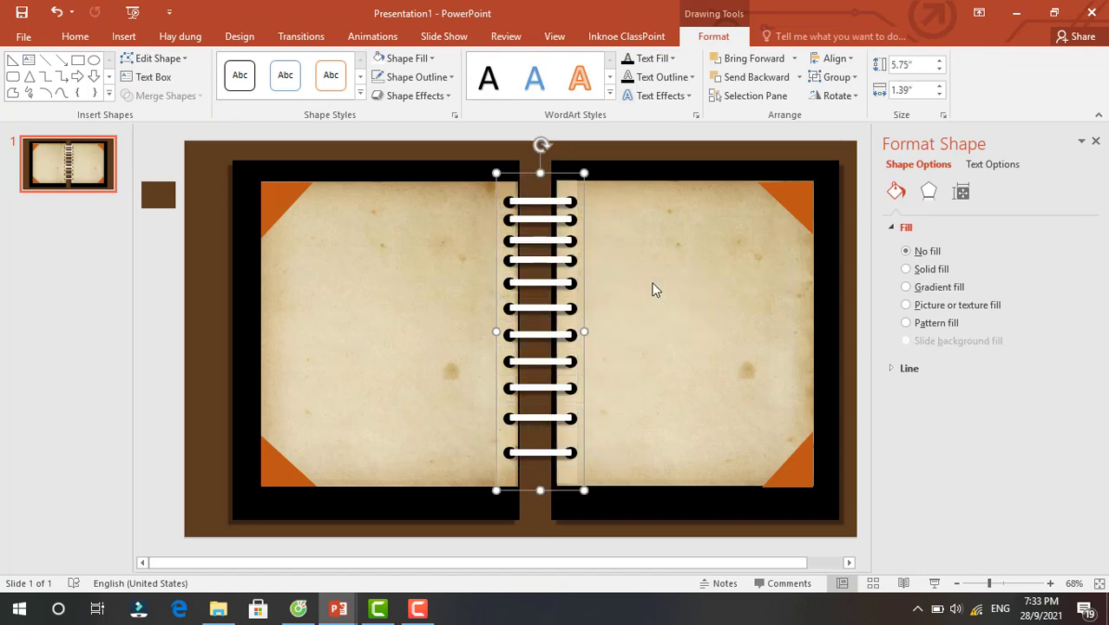
{"action": "left_click", "coordinate": [117, 333]}
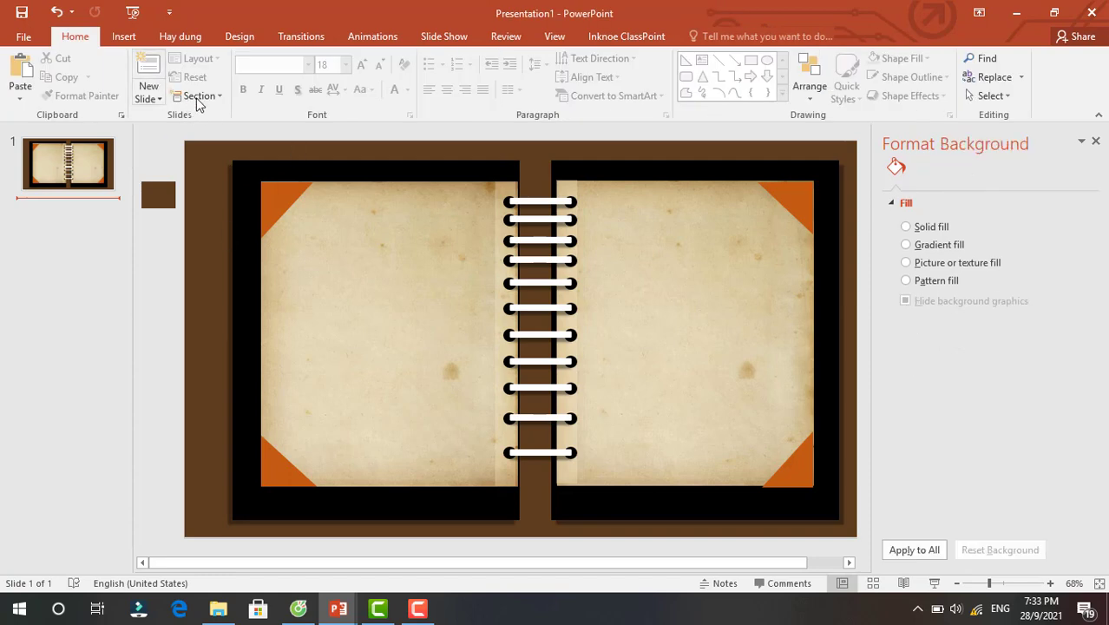
Draw a blue rectangle on the upper left page and remove its outline.
{"action": "left_click", "coordinate": [121, 38]}
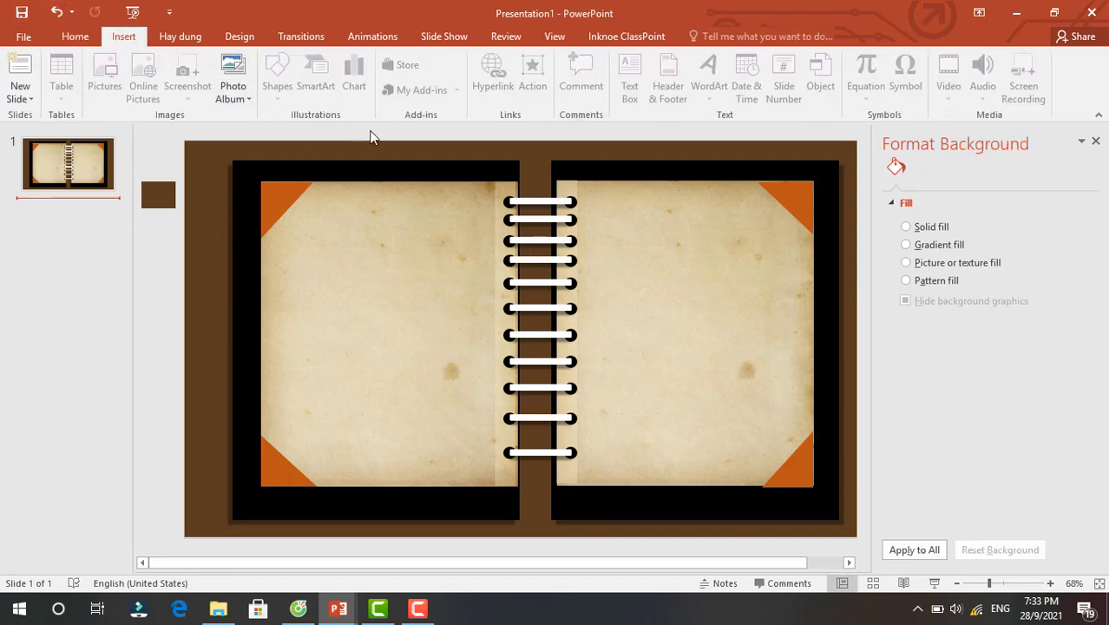
{"action": "double_click", "coordinate": [373, 239]}
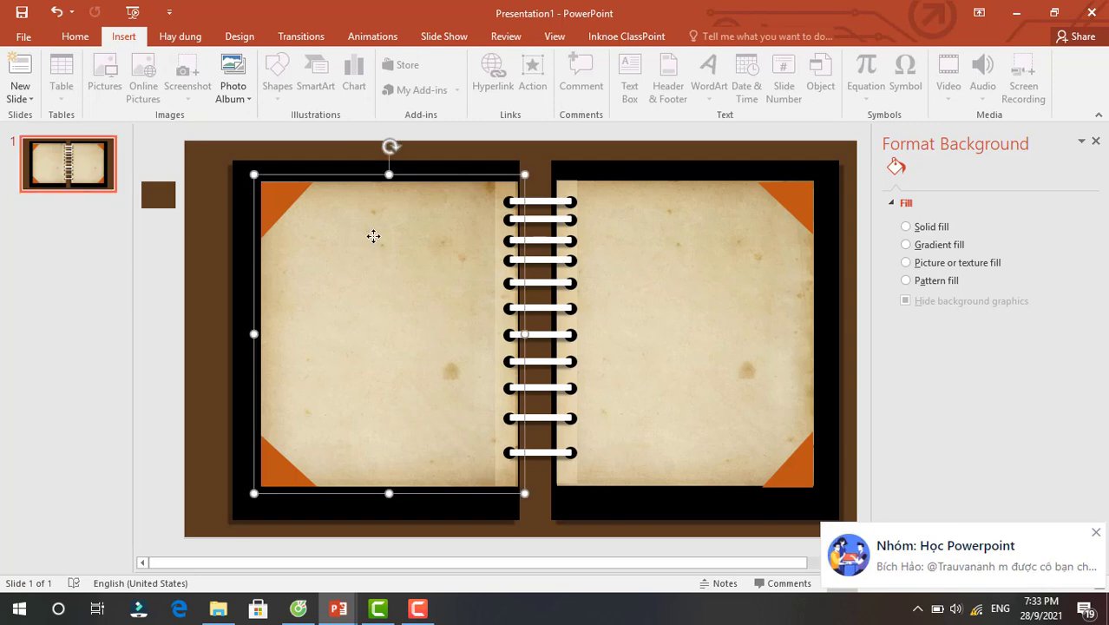
{"action": "left_click", "coordinate": [122, 38]}
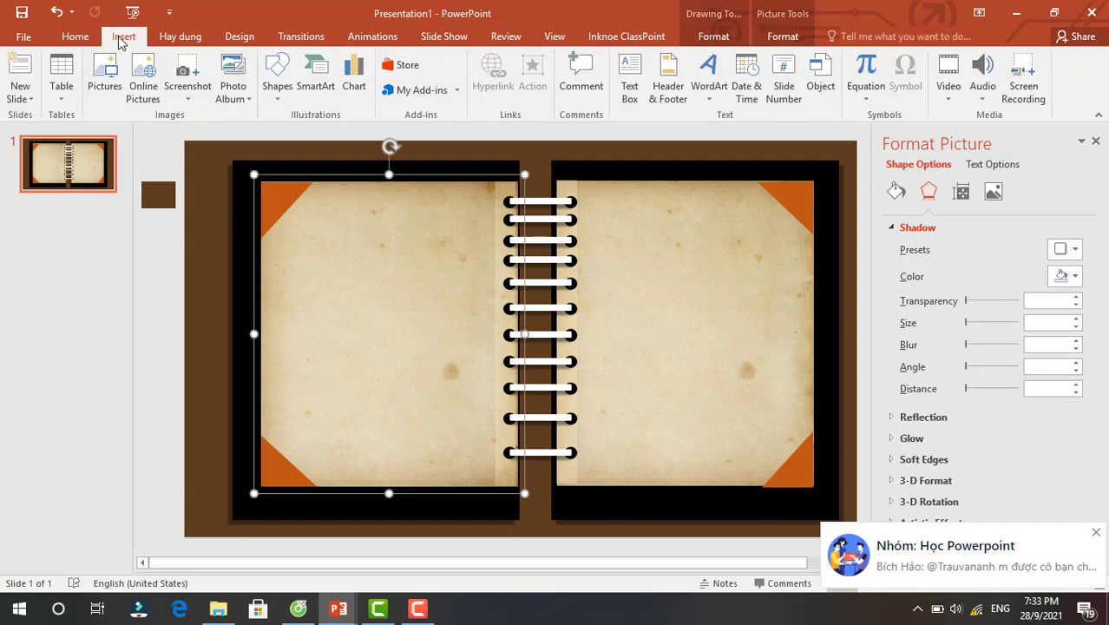
{"action": "left_click", "coordinate": [277, 93]}
{"action": "left_click", "coordinate": [270, 217]}
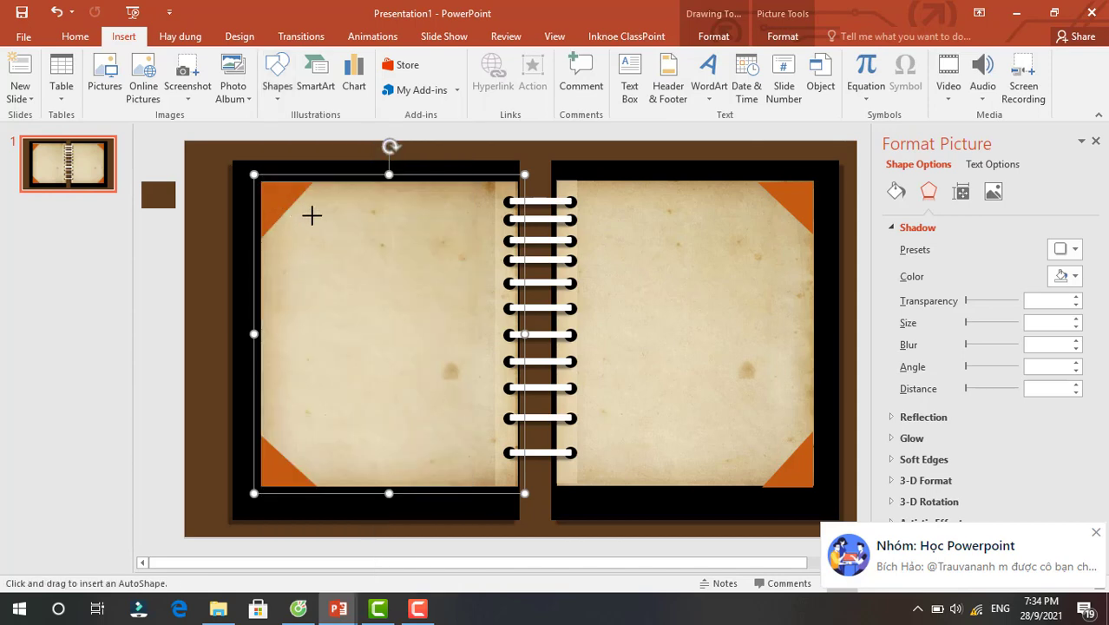
{"action": "left_click_drag", "start_coordinate": [306, 208], "coordinate": [468, 309]}
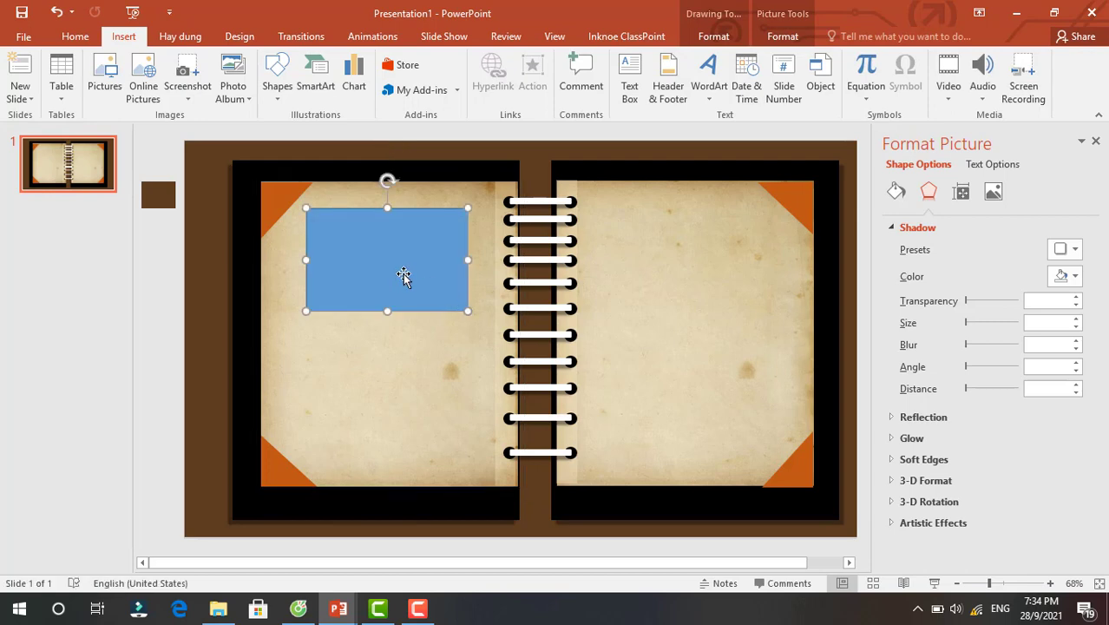
{"action": "left_click", "coordinate": [434, 80]}
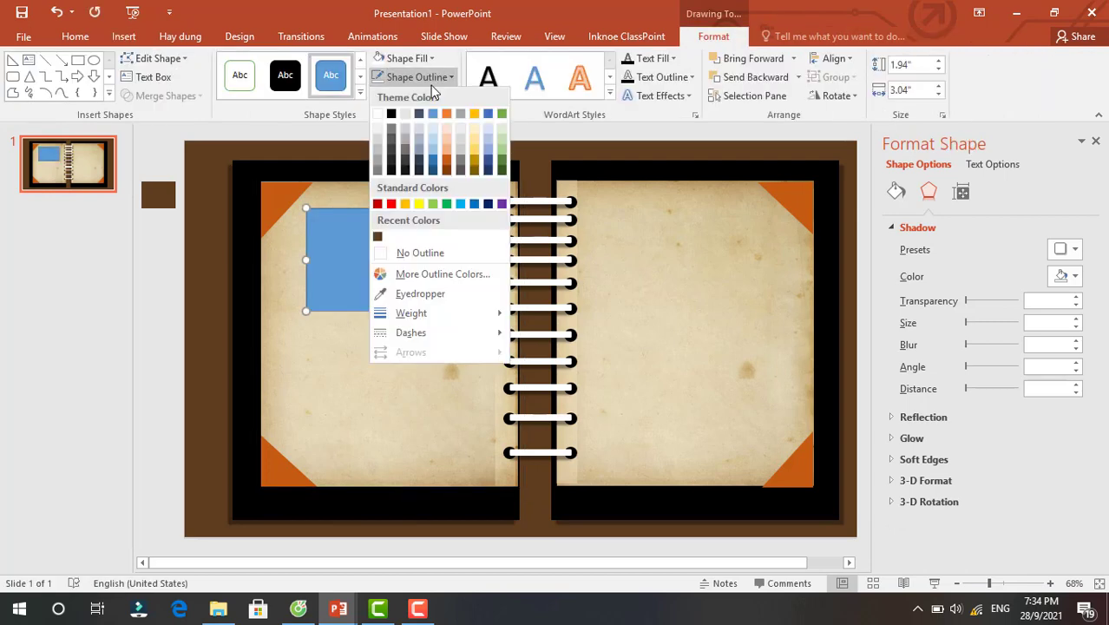
{"action": "left_click", "coordinate": [415, 253]}
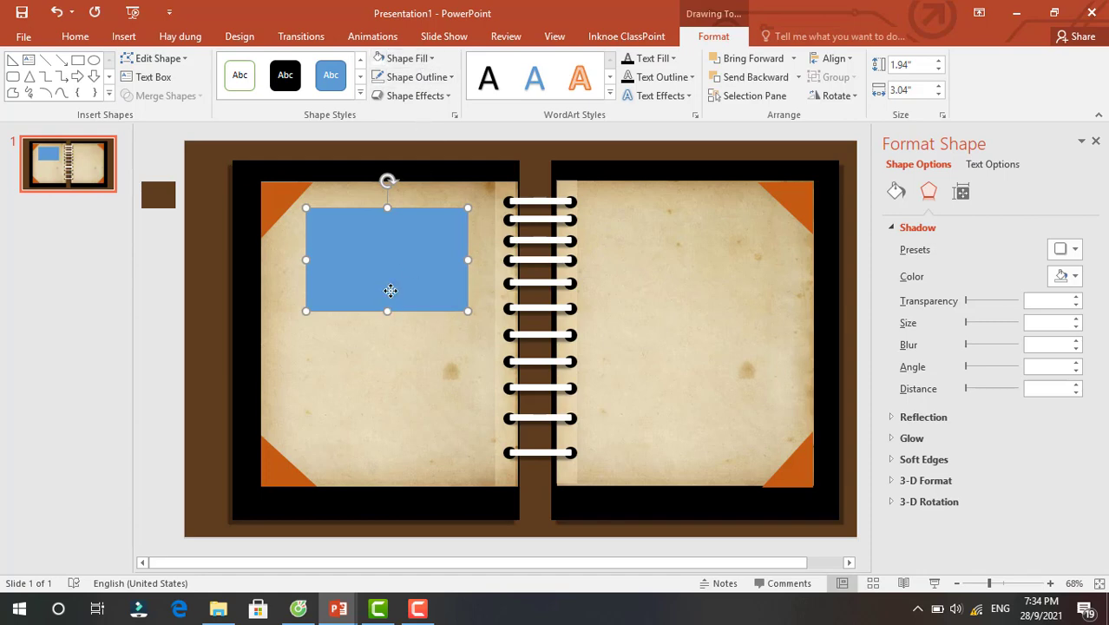
Copy the rectangle lower on the page, tilt it slightly clockwise and shrink it a little.
{"action": "left_click_drag", "start_coordinate": [391, 290], "coordinate": [386, 419]}
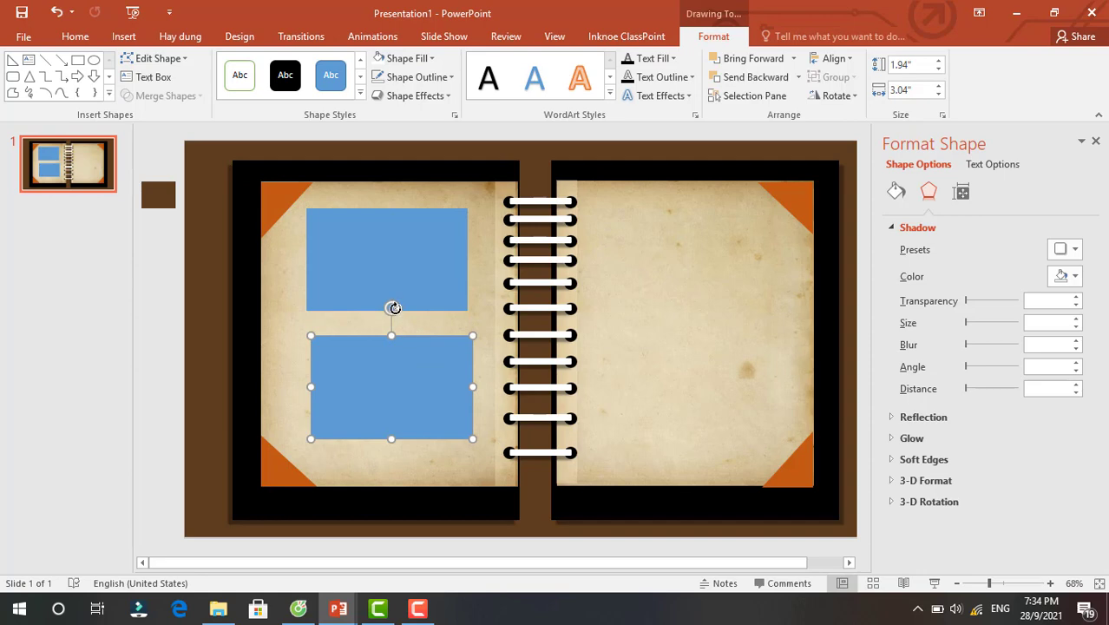
{"action": "left_click_drag", "start_coordinate": [394, 308], "coordinate": [401, 315]}
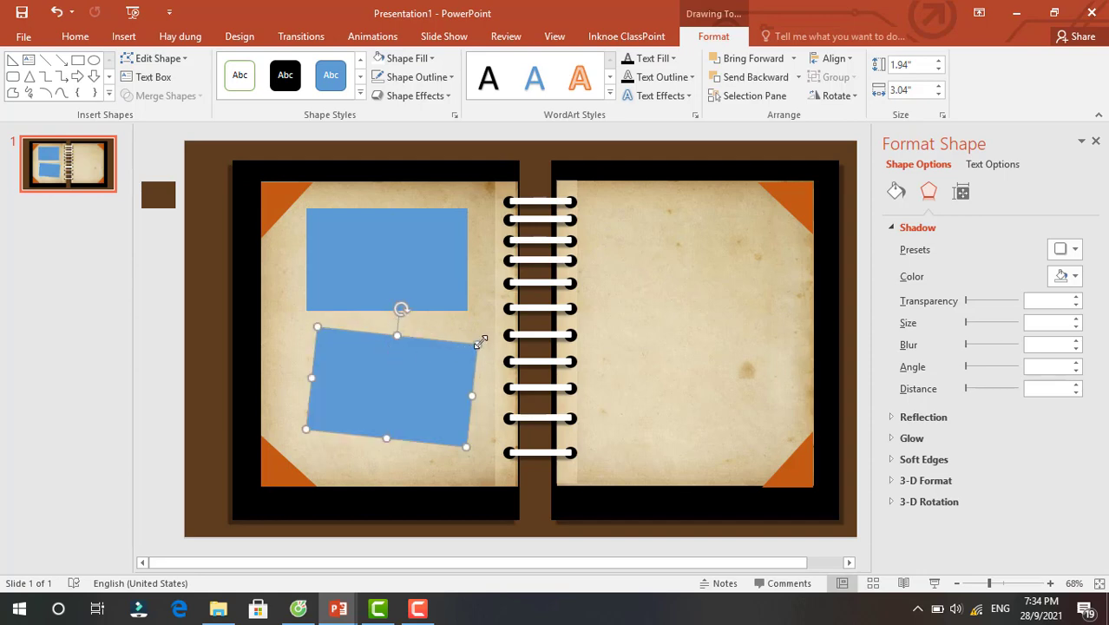
{"action": "left_click_drag", "start_coordinate": [480, 341], "coordinate": [468, 348]}
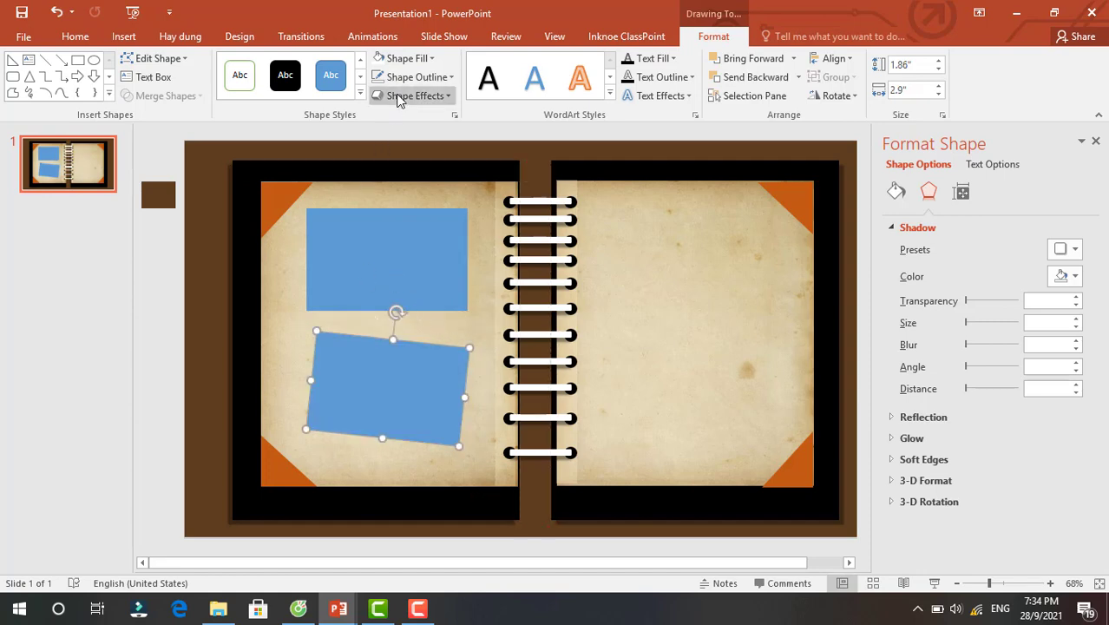
{"action": "left_click", "coordinate": [306, 204]}
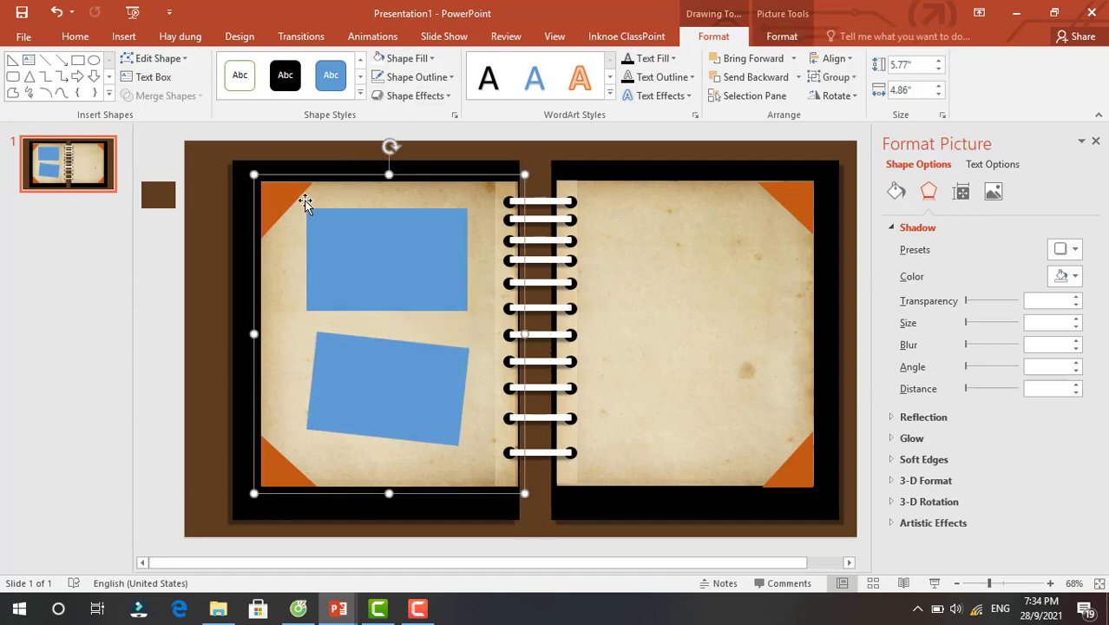
{"action": "left_click", "coordinate": [298, 131]}
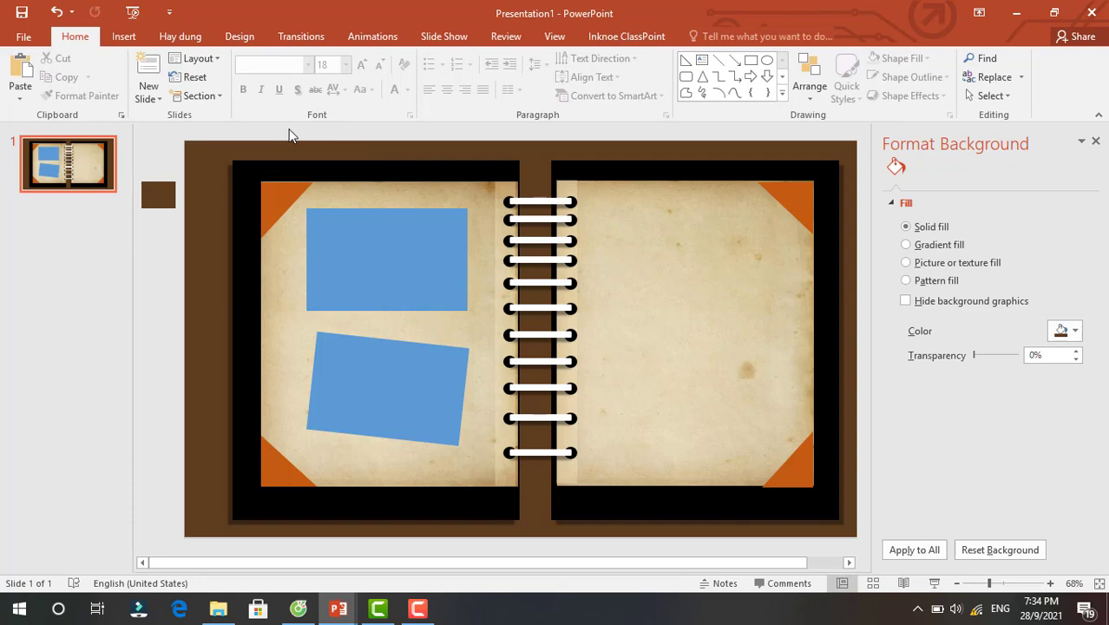
{"action": "left_click_drag", "start_coordinate": [296, 136], "coordinate": [482, 485]}
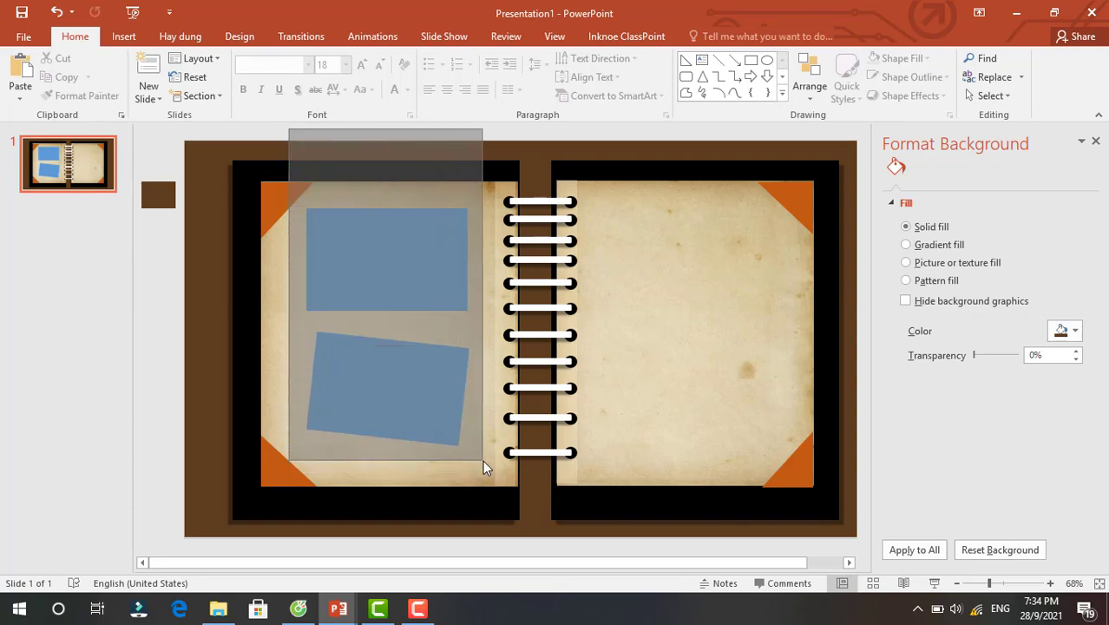
Group the two blue rectangles on the left page.
{"action": "left_click_drag", "start_coordinate": [483, 486], "coordinate": [483, 459]}
{"action": "right_click", "coordinate": [390, 348]}
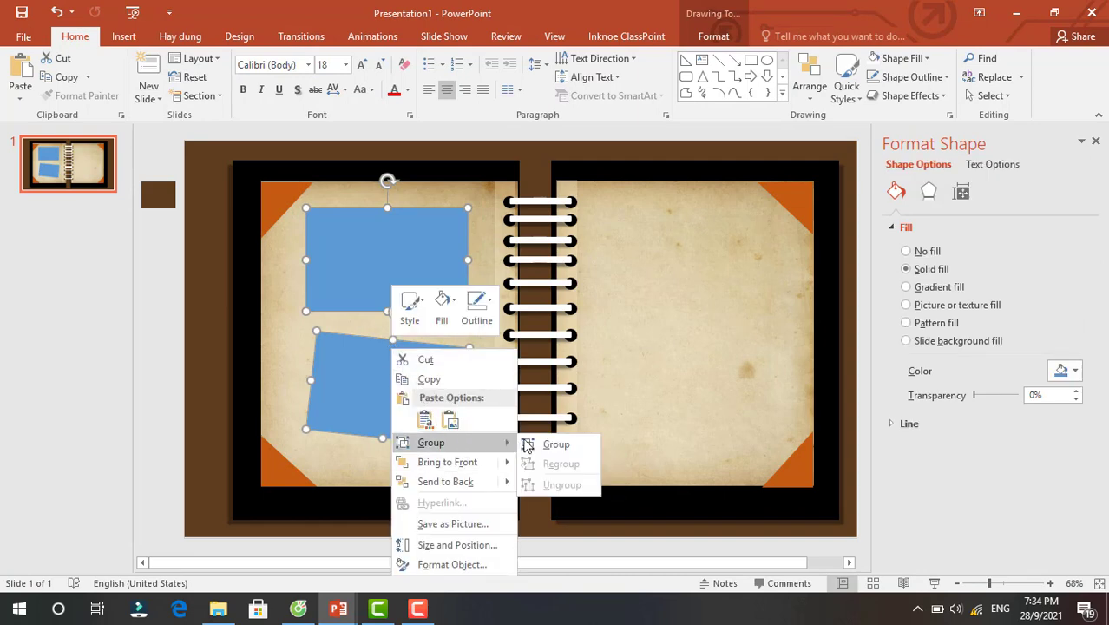
{"action": "left_click", "coordinate": [553, 446]}
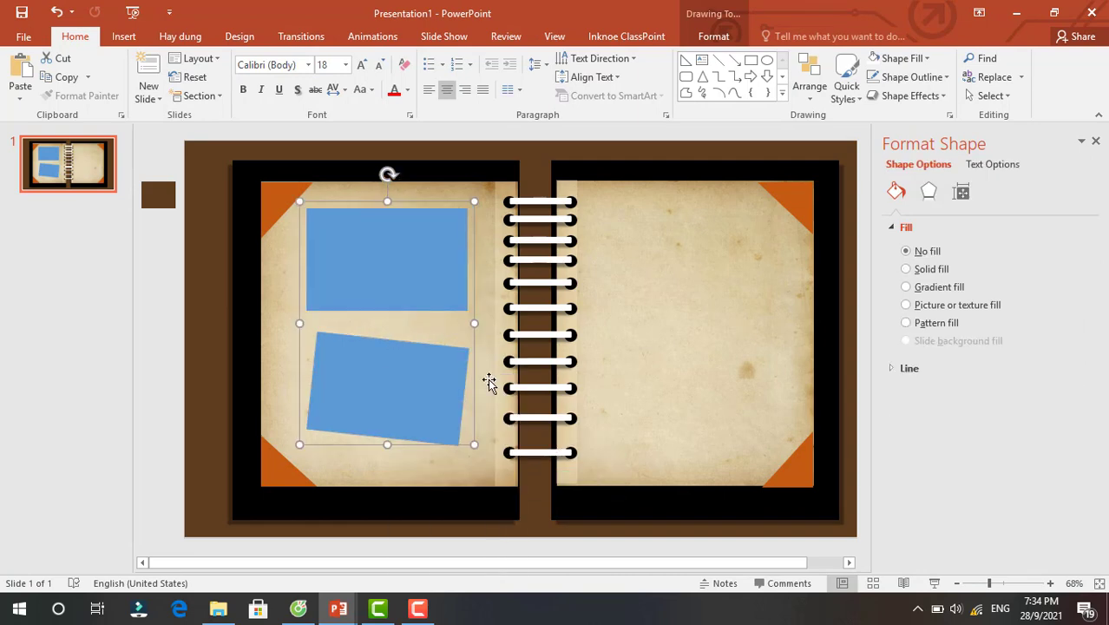
{"action": "mouse_move", "coordinate": [432, 329]}
{"action": "left_mouse_down"}
{"action": "mouse_move", "coordinate": [627, 329]}
{"action": "mouse_move", "coordinate": [438, 324]}
{"action": "left_mouse_up"}
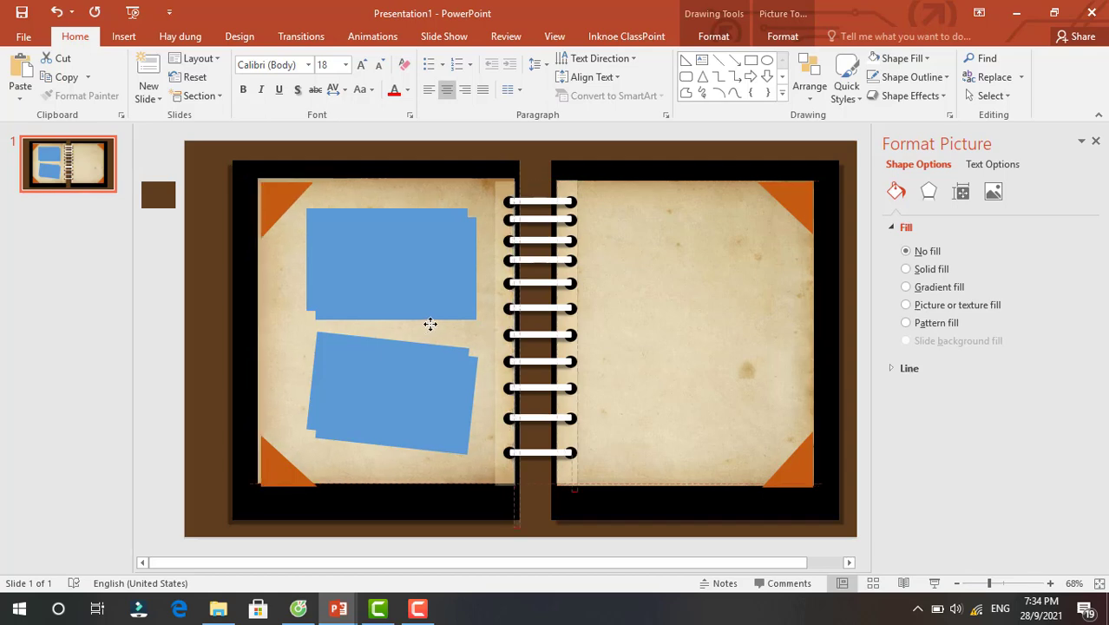
{"action": "left_click_drag", "start_coordinate": [438, 324], "coordinate": [430, 325]}
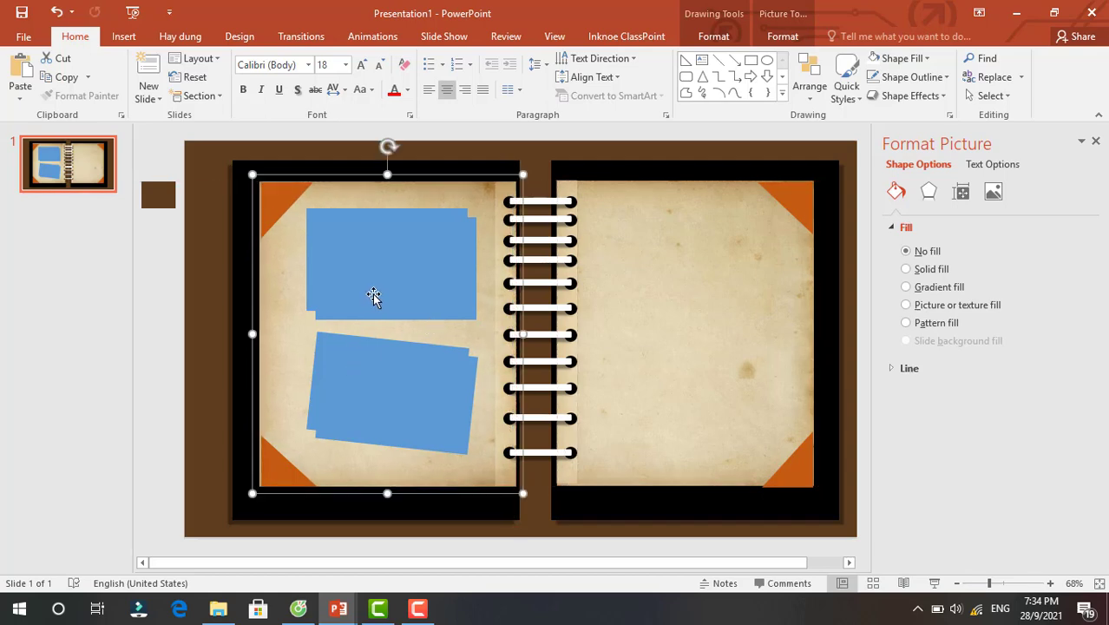
Copy the rectangle group onto the right page and select both groups.
{"action": "left_click", "coordinate": [373, 293]}
{"action": "mouse_move", "coordinate": [373, 293]}
{"action": "left_mouse_down"}
{"action": "mouse_move", "coordinate": [692, 292]}
{"action": "mouse_move", "coordinate": [676, 287]}
{"action": "left_mouse_up"}
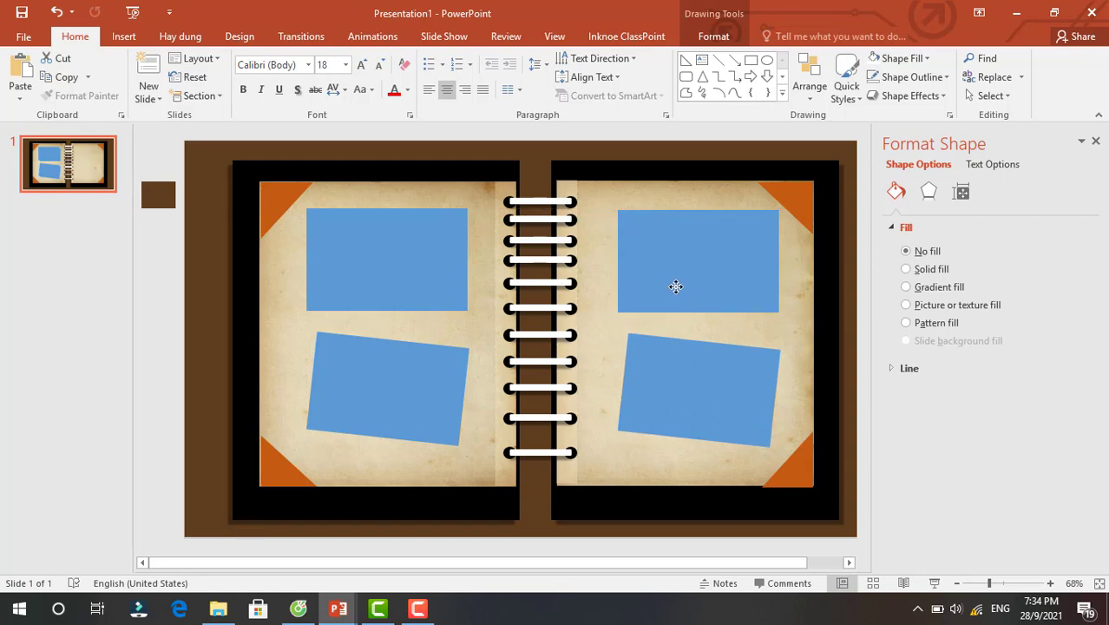
{"action": "left_click_drag", "start_coordinate": [675, 286], "coordinate": [677, 283]}
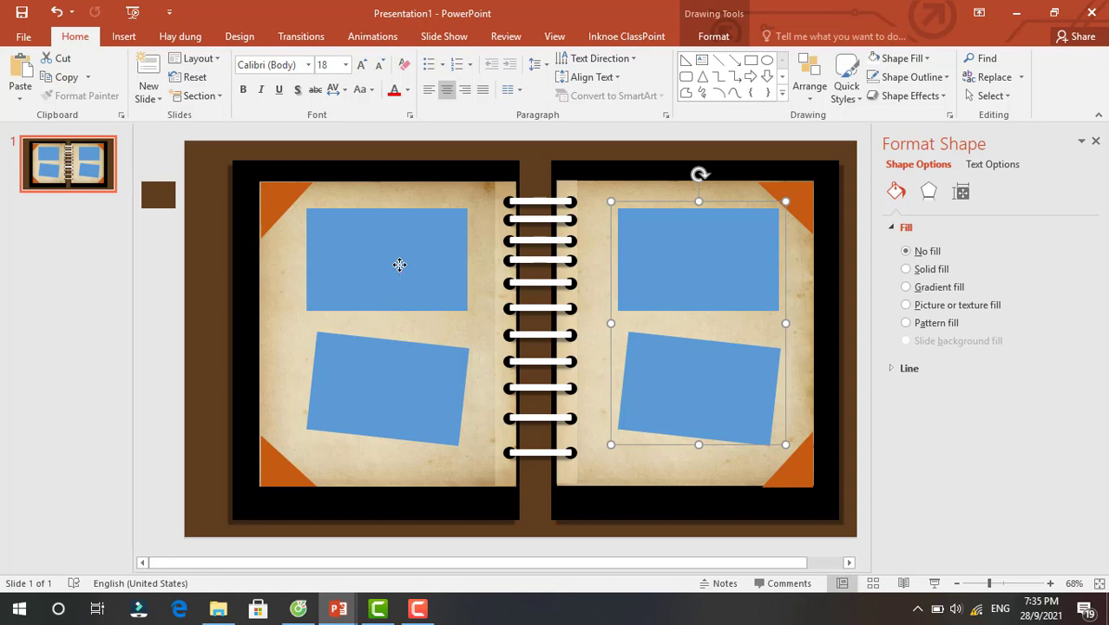
{"action": "left_click", "coordinate": [399, 265]}
{"action": "left_click", "coordinate": [661, 251]}
{"action": "left_click", "coordinate": [392, 278]}
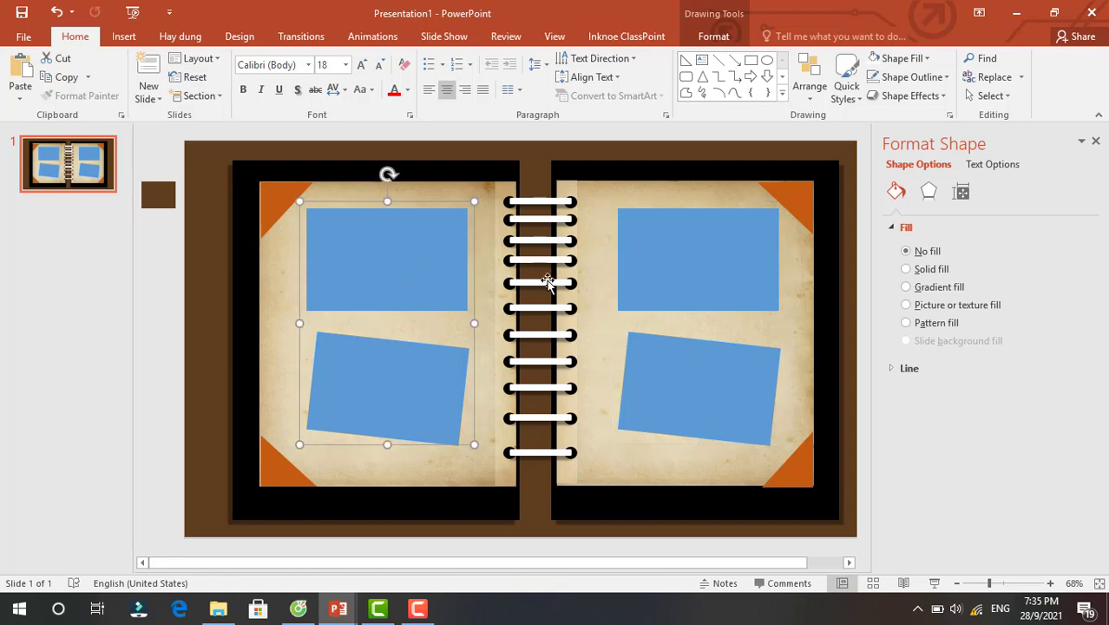
{"action": "left_click", "coordinate": [679, 281], "text": "shift"}
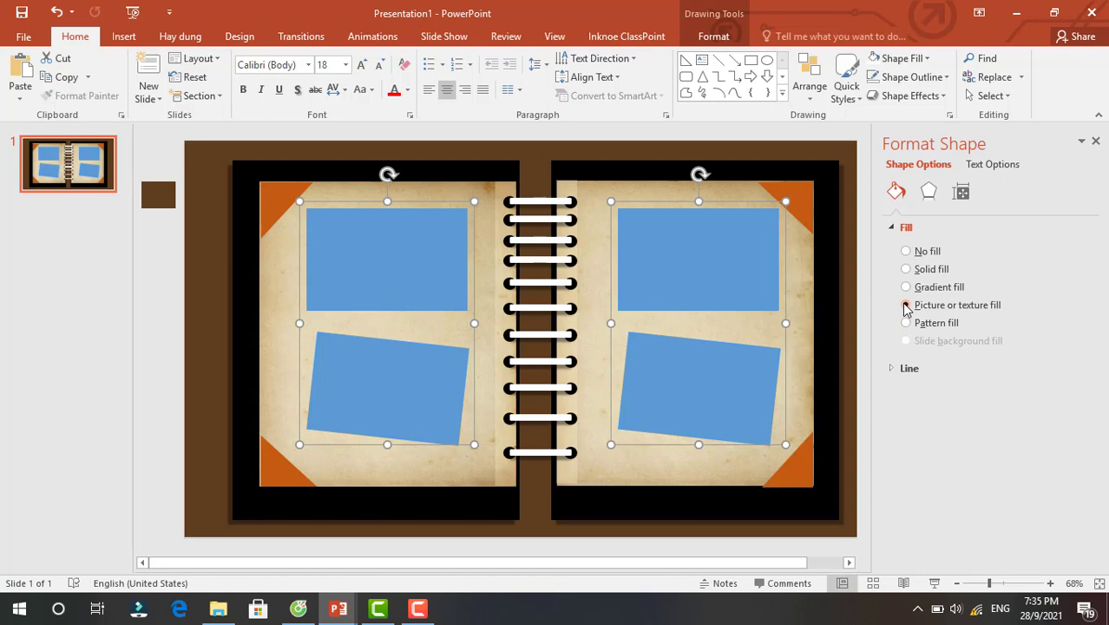
Fill both placeholder groups with a woven papyrus texture, then ungroup them.
{"action": "left_click", "coordinate": [905, 305]}
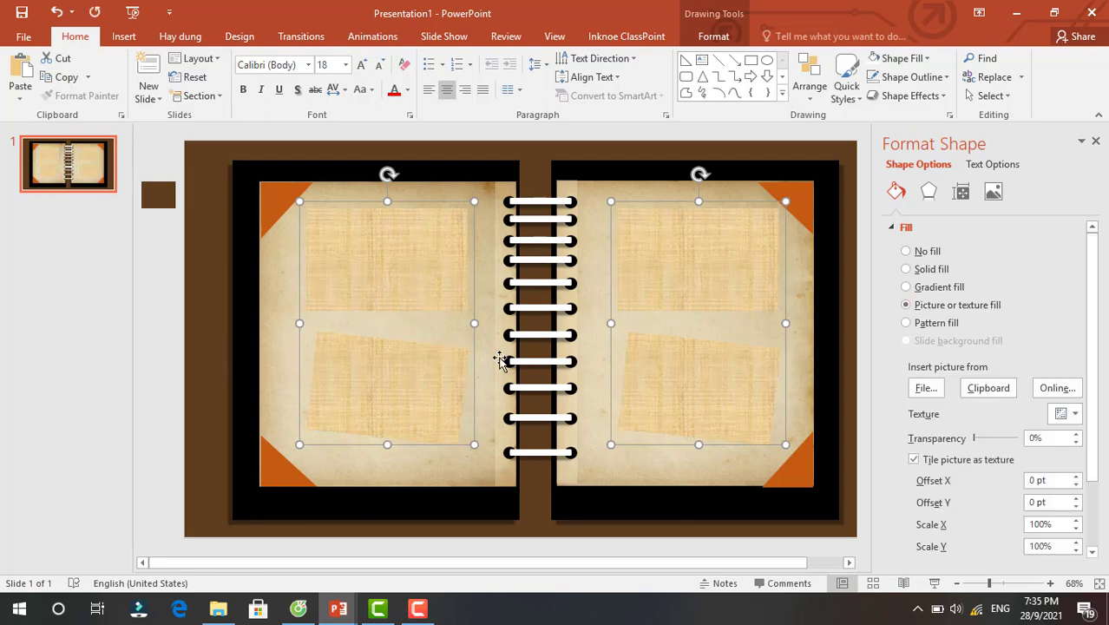
{"action": "left_click", "coordinate": [924, 389]}
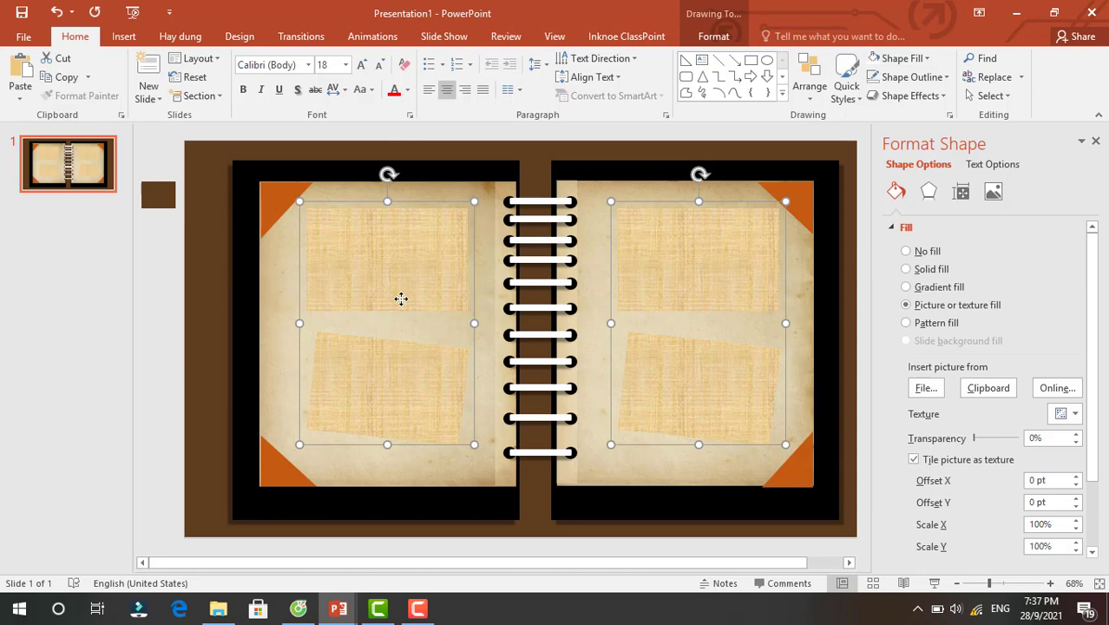
{"action": "right_click", "coordinate": [400, 299]}
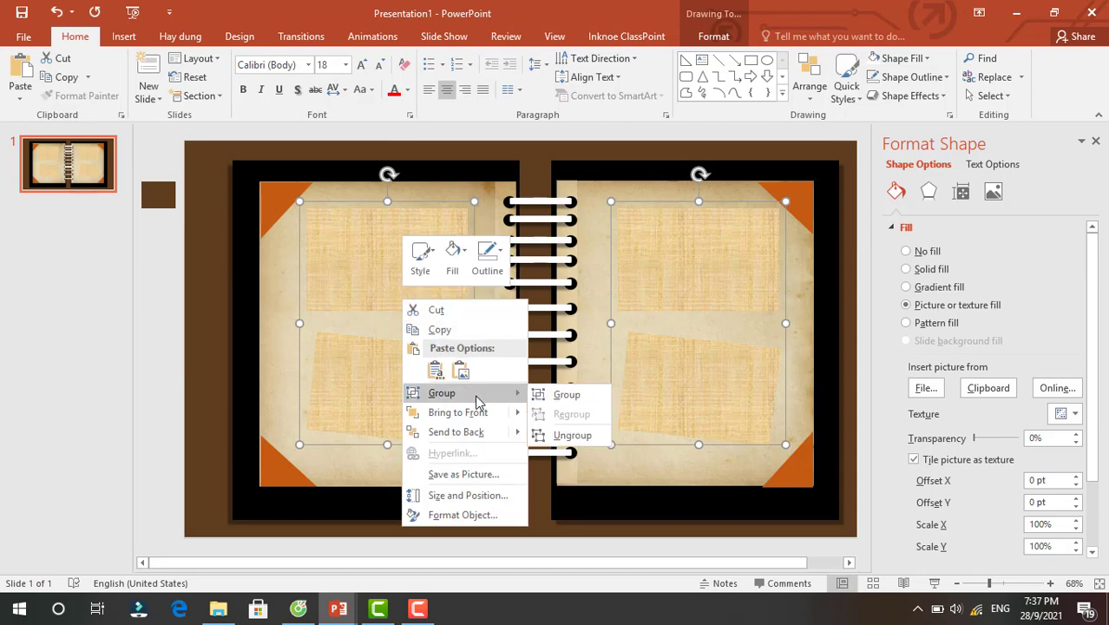
{"action": "mouse_move", "coordinate": [441, 393]}
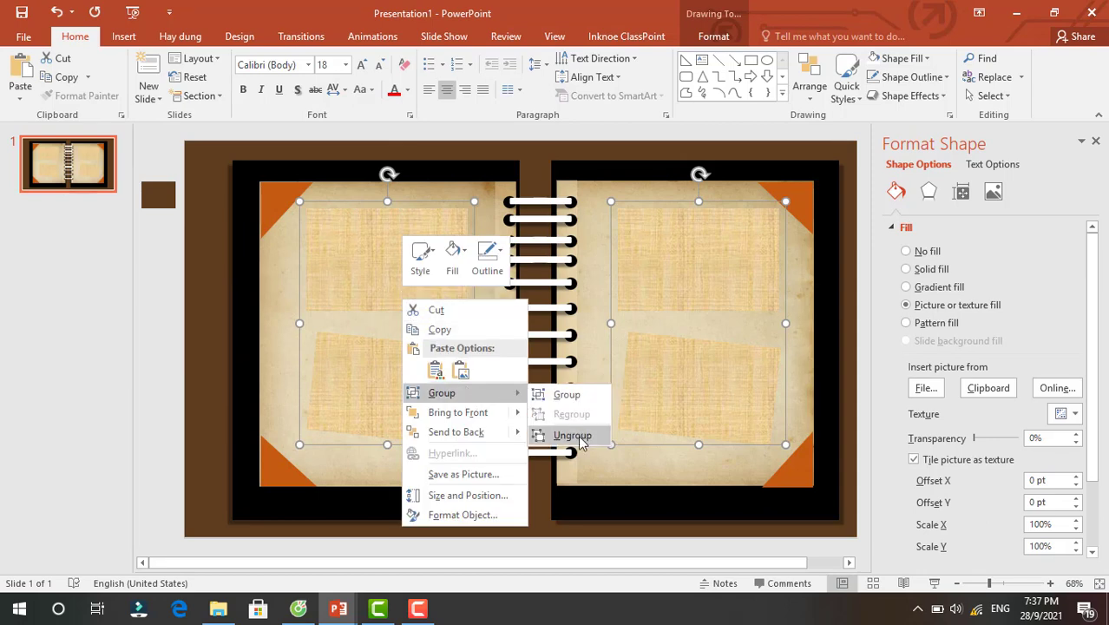
{"action": "left_click", "coordinate": [578, 435]}
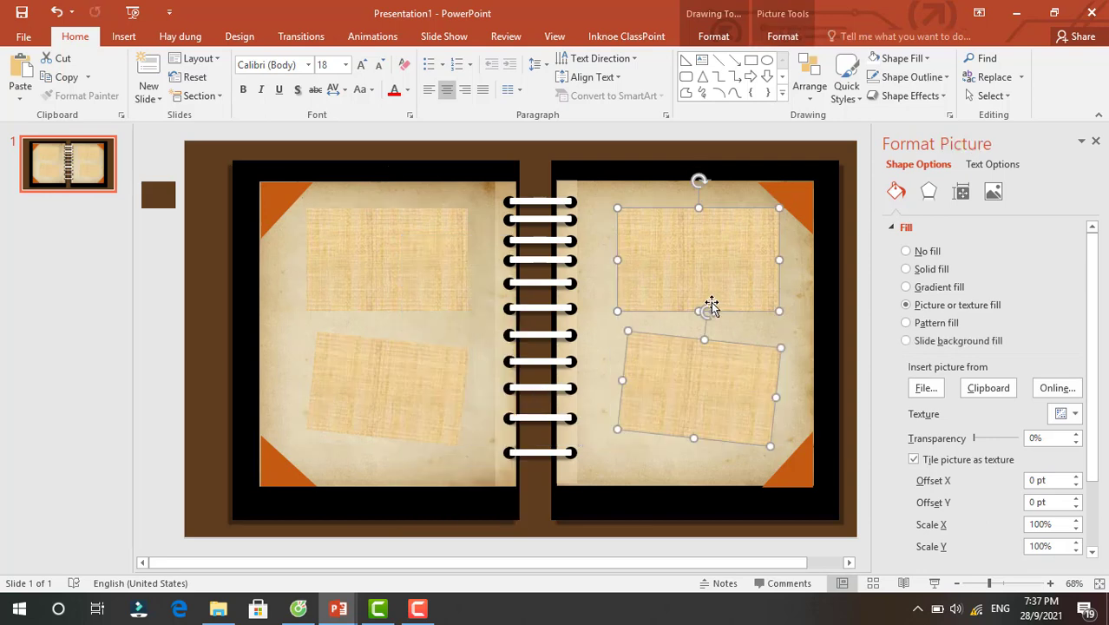
Fill the upper-left placeholder with picture 1 from the Downloads folder.
{"action": "left_click", "coordinate": [397, 262]}
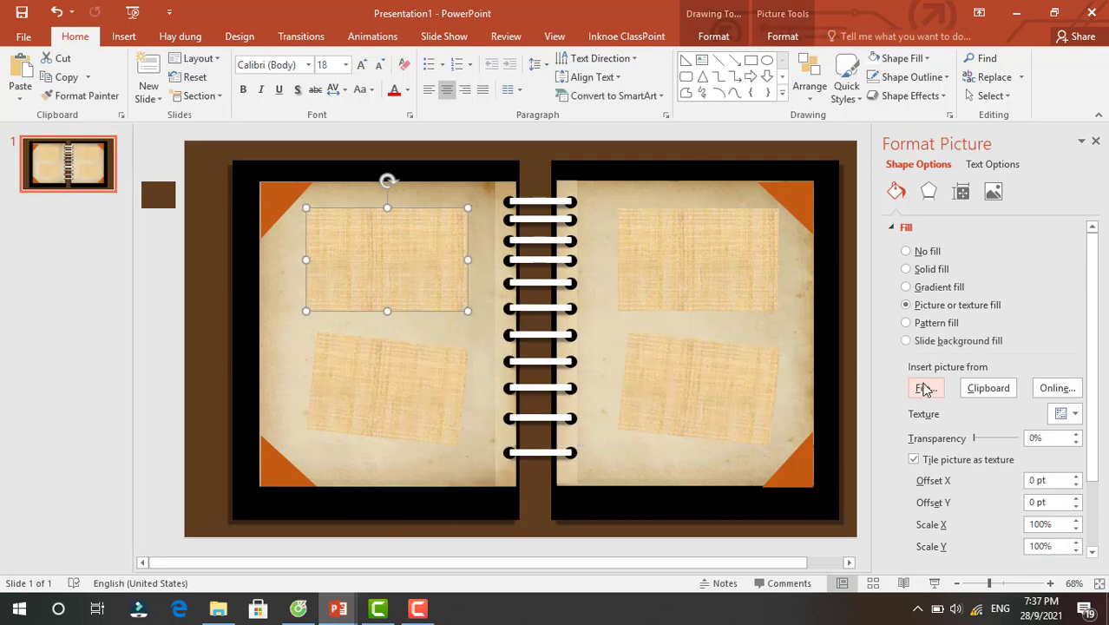
{"action": "left_click", "coordinate": [925, 388]}
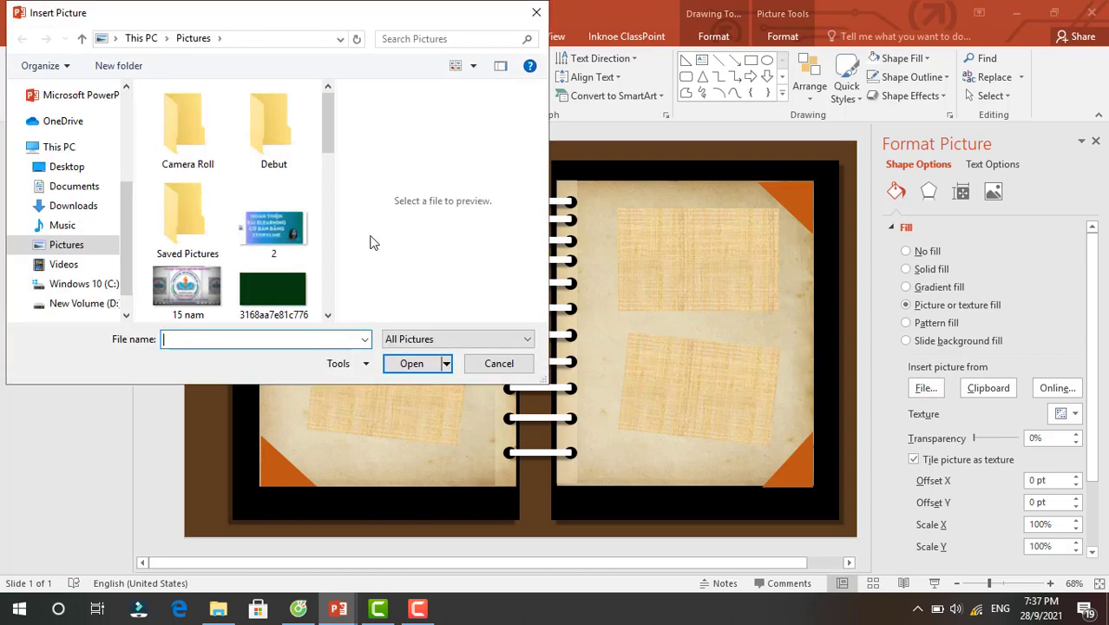
{"action": "scroll", "coordinate": [286, 264], "scroll_direction": "down", "scroll_amount": 2}
{"action": "scroll", "coordinate": [286, 264], "scroll_direction": "down", "scroll_amount": 5}
{"action": "scroll", "coordinate": [284, 258], "scroll_direction": "down", "scroll_amount": 2}
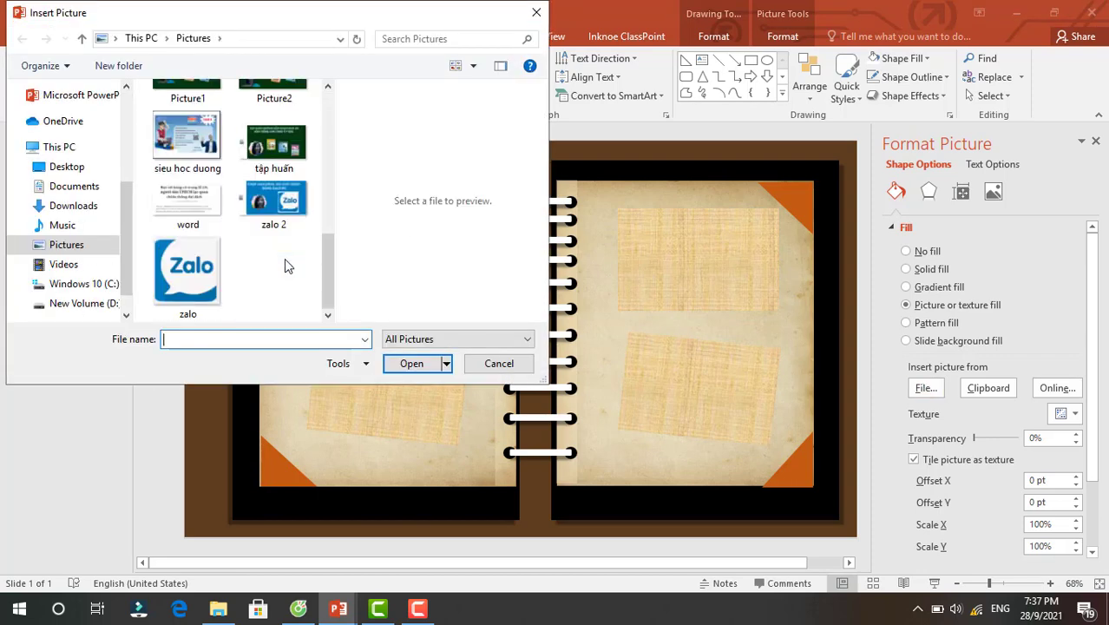
{"action": "left_click", "coordinate": [77, 209]}
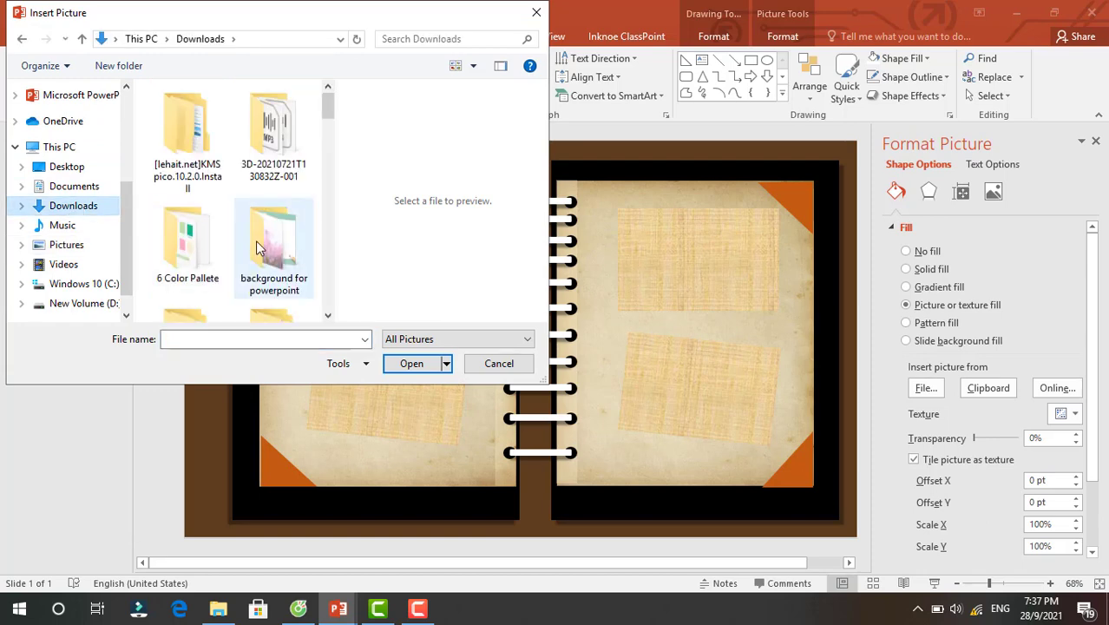
{"action": "scroll", "coordinate": [256, 248], "scroll_direction": "down", "scroll_amount": 2}
{"action": "scroll", "coordinate": [256, 248], "scroll_direction": "down", "scroll_amount": 2}
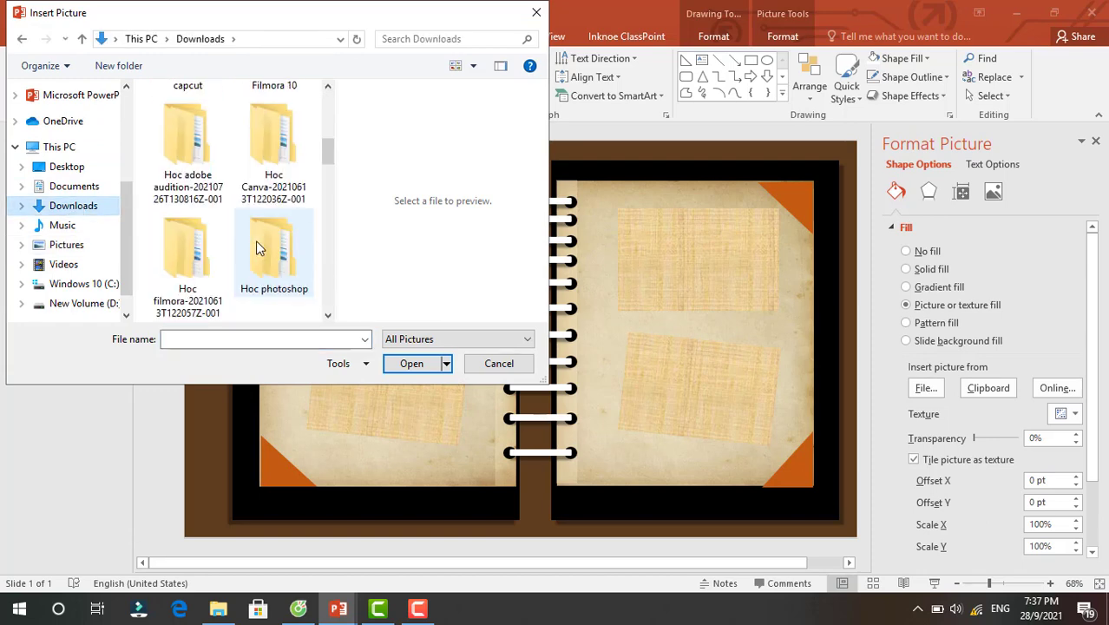
{"action": "scroll", "coordinate": [256, 247], "scroll_direction": "down", "scroll_amount": 2}
{"action": "scroll", "coordinate": [256, 247], "scroll_direction": "down", "scroll_amount": 2}
{"action": "scroll", "coordinate": [256, 247], "scroll_direction": "down", "scroll_amount": 2}
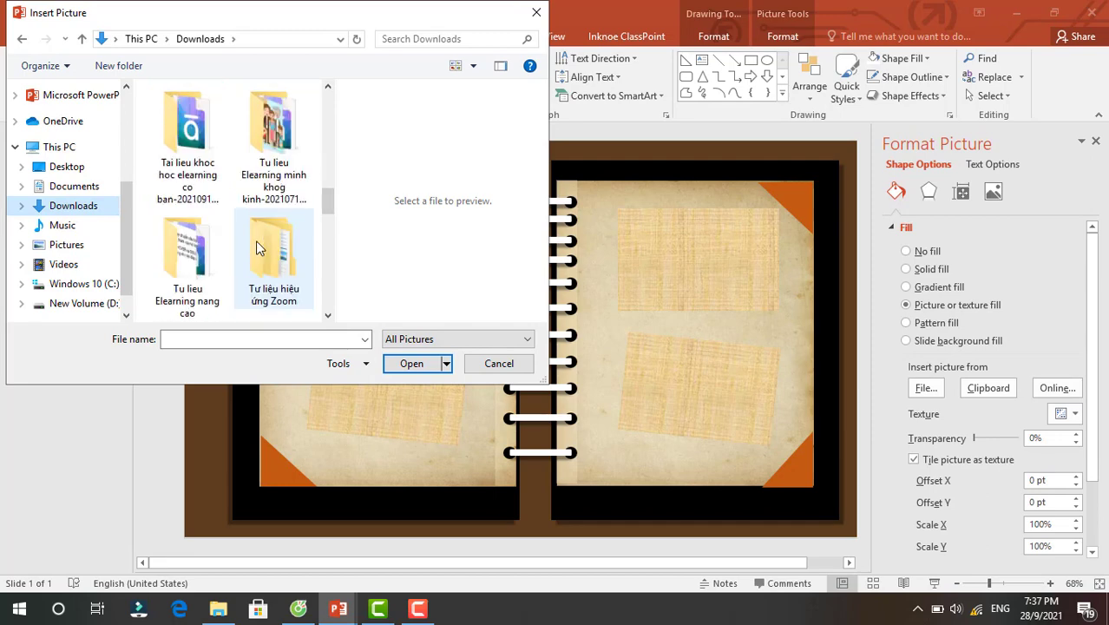
{"action": "scroll", "coordinate": [256, 247], "scroll_direction": "down", "scroll_amount": 1}
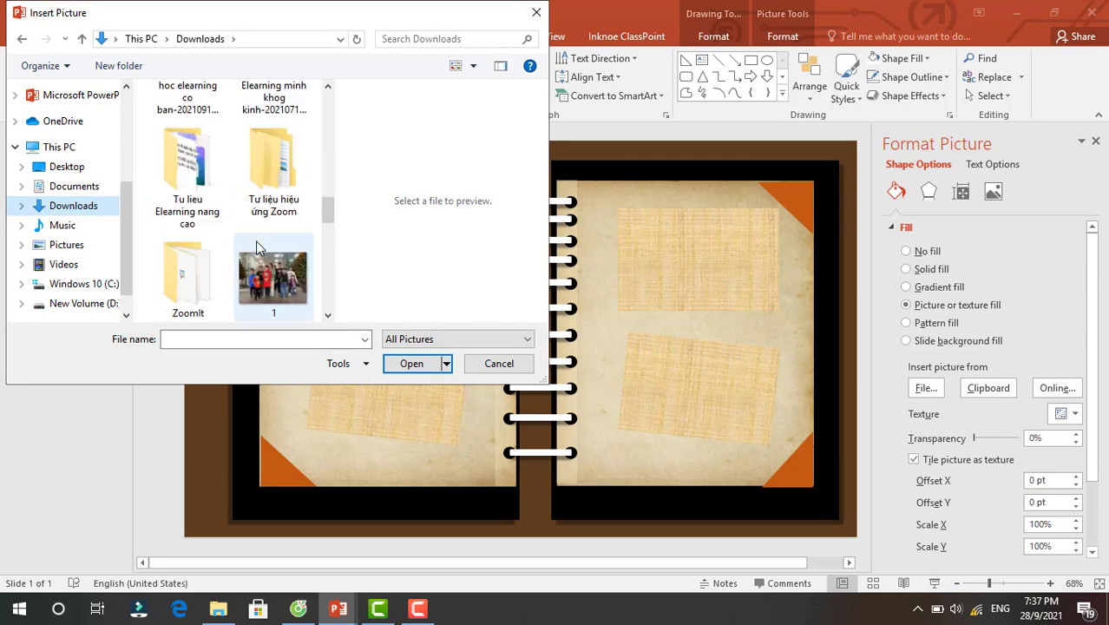
{"action": "scroll", "coordinate": [256, 240], "scroll_direction": "down", "scroll_amount": 1}
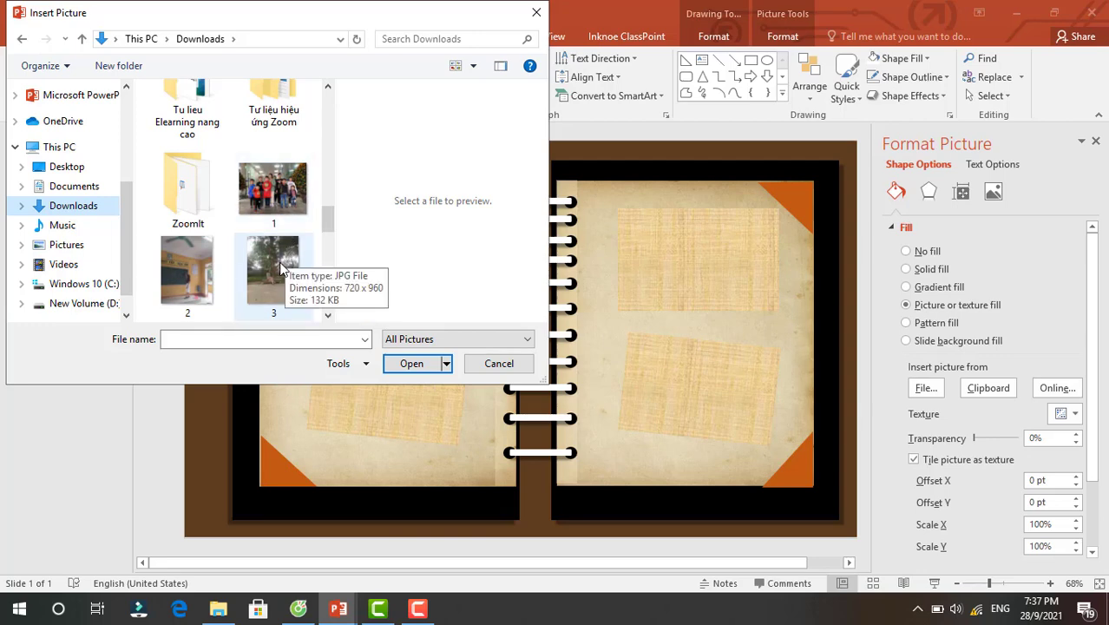
{"action": "scroll", "coordinate": [278, 264], "scroll_direction": "down", "scroll_amount": 1}
{"action": "scroll", "coordinate": [275, 265], "scroll_direction": "down", "scroll_amount": 1}
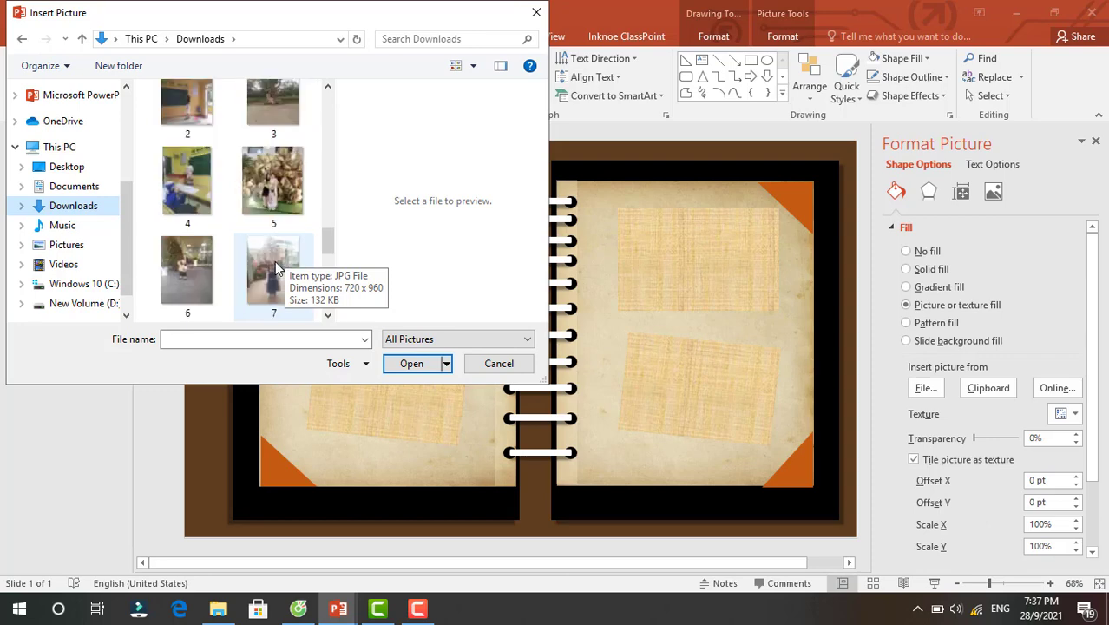
{"action": "scroll", "coordinate": [275, 265], "scroll_direction": "down", "scroll_amount": 2}
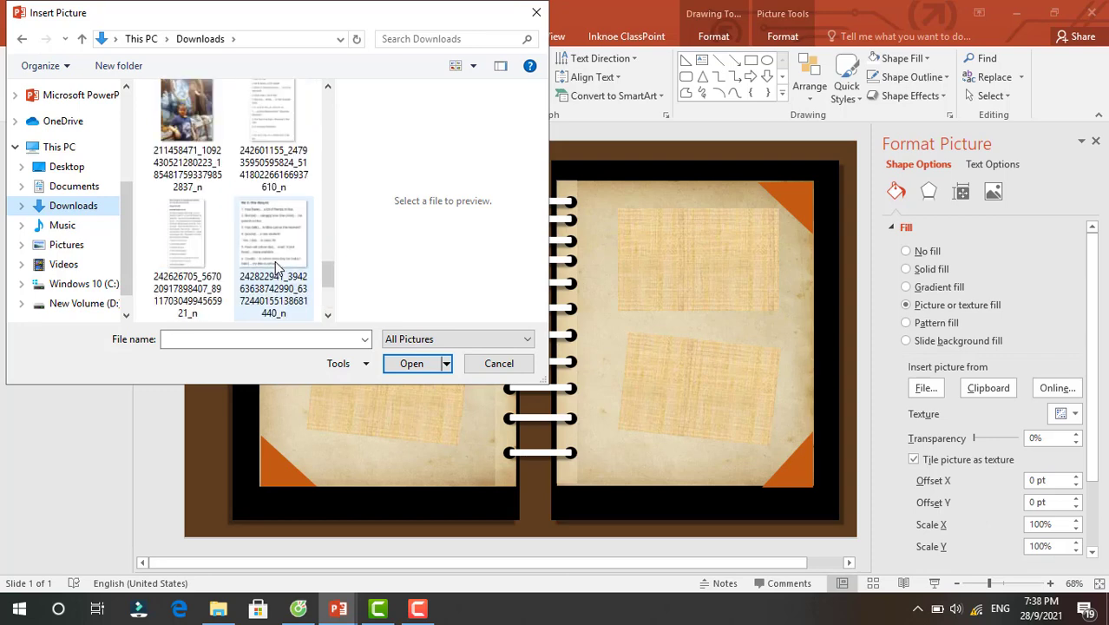
{"action": "scroll", "coordinate": [277, 267], "scroll_direction": "up", "scroll_amount": 1}
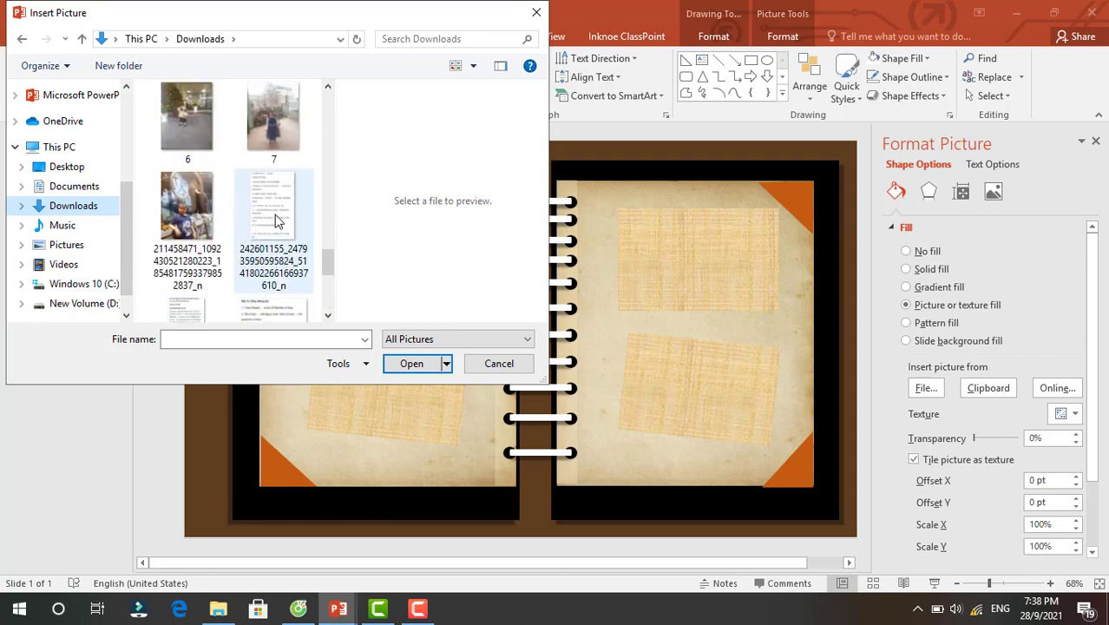
{"action": "scroll", "coordinate": [275, 214], "scroll_direction": "up", "scroll_amount": 1}
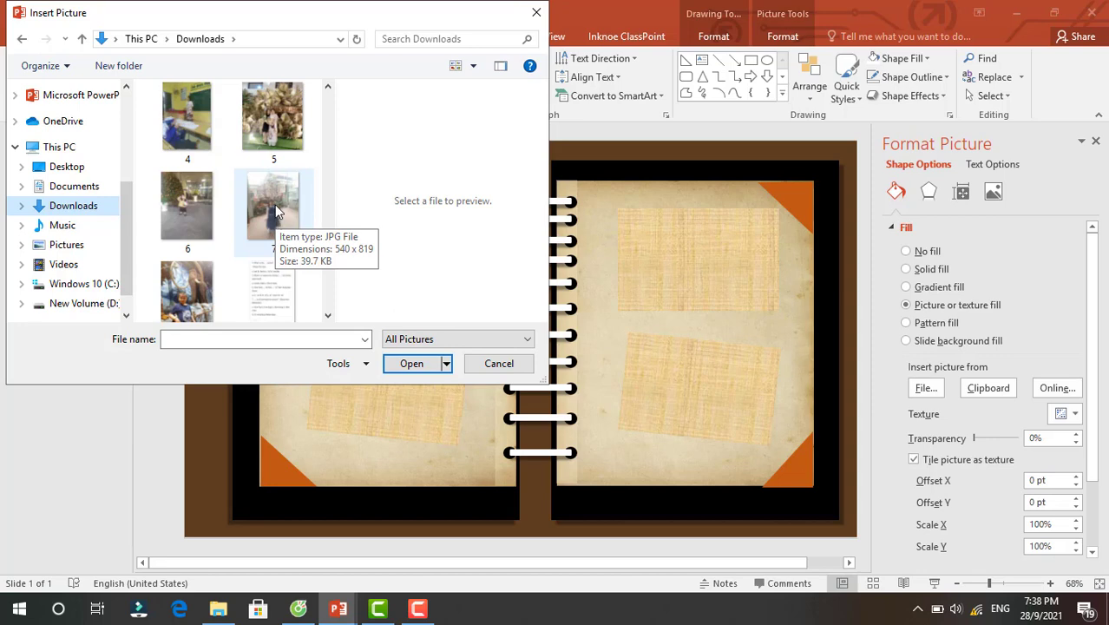
{"action": "scroll", "coordinate": [279, 177], "scroll_direction": "up", "scroll_amount": 2}
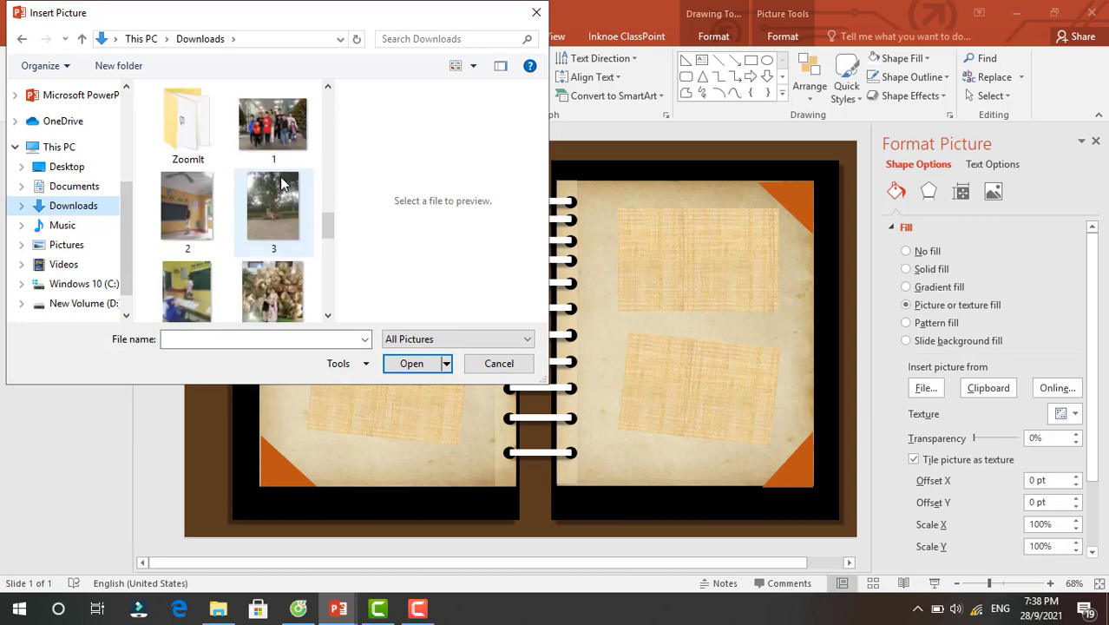
{"action": "left_click", "coordinate": [286, 130]}
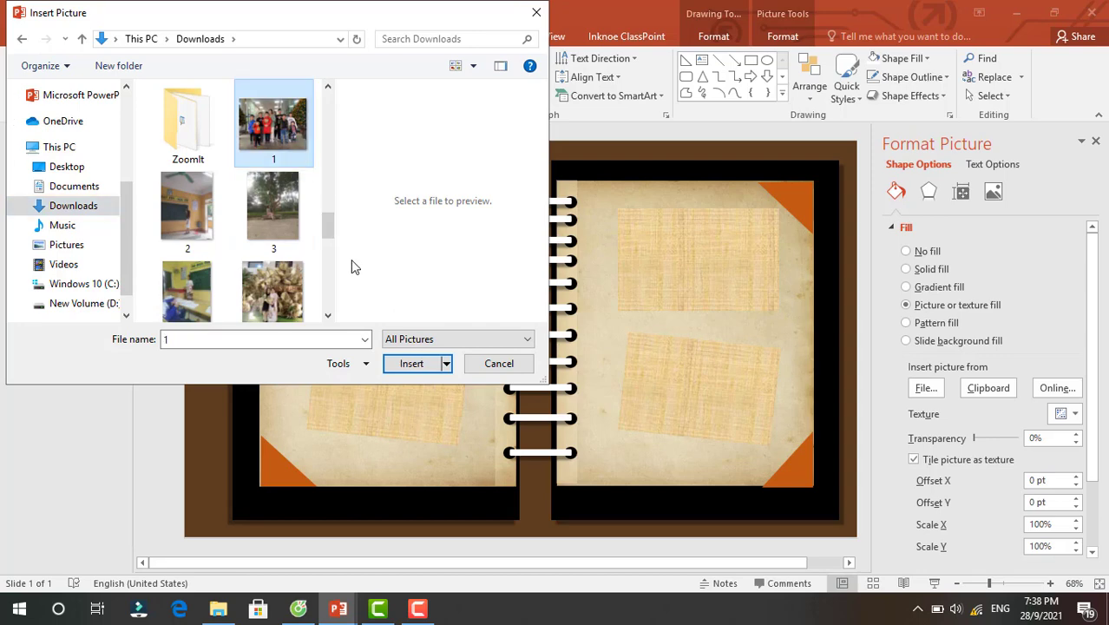
{"action": "left_click", "coordinate": [408, 364]}
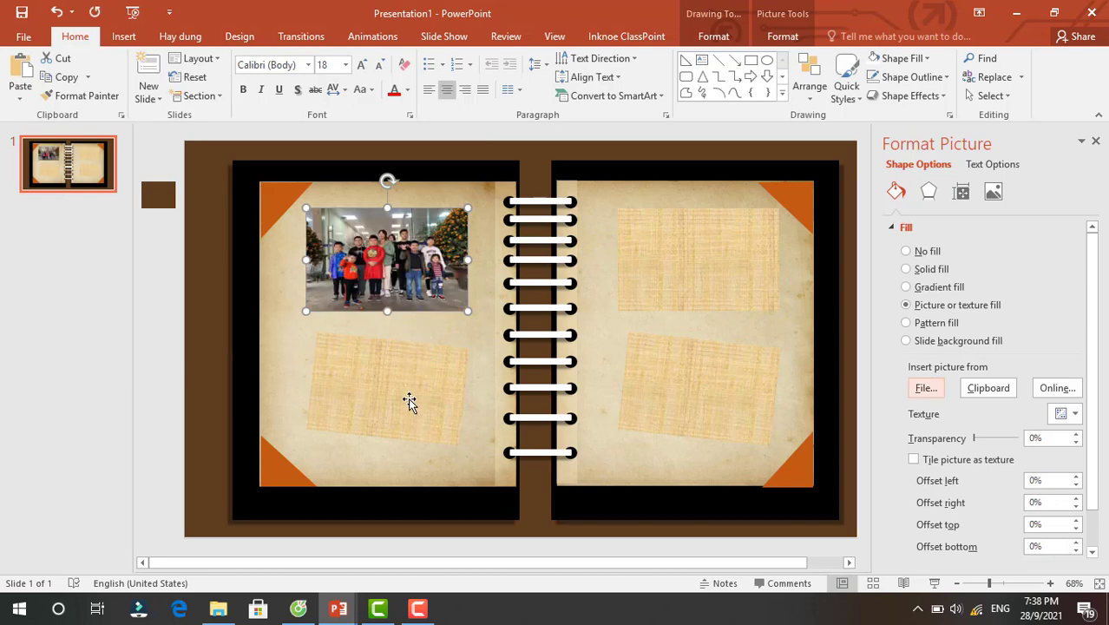
Fill the lower tilted placeholder with picture 2, the classroom photo.
{"action": "left_click", "coordinate": [409, 398]}
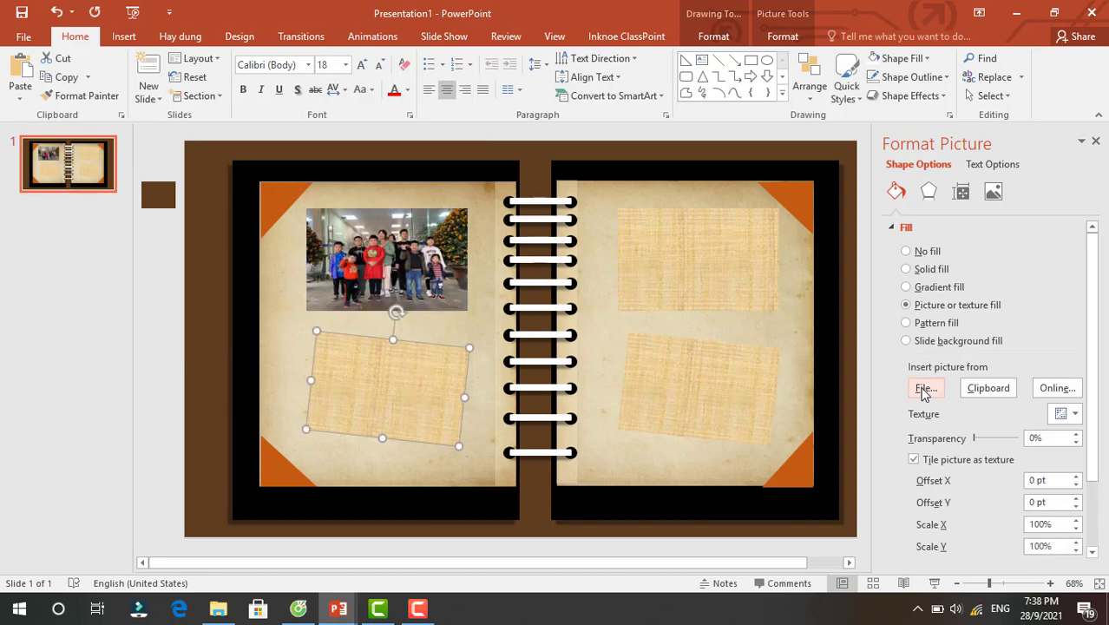
{"action": "left_click", "coordinate": [924, 391]}
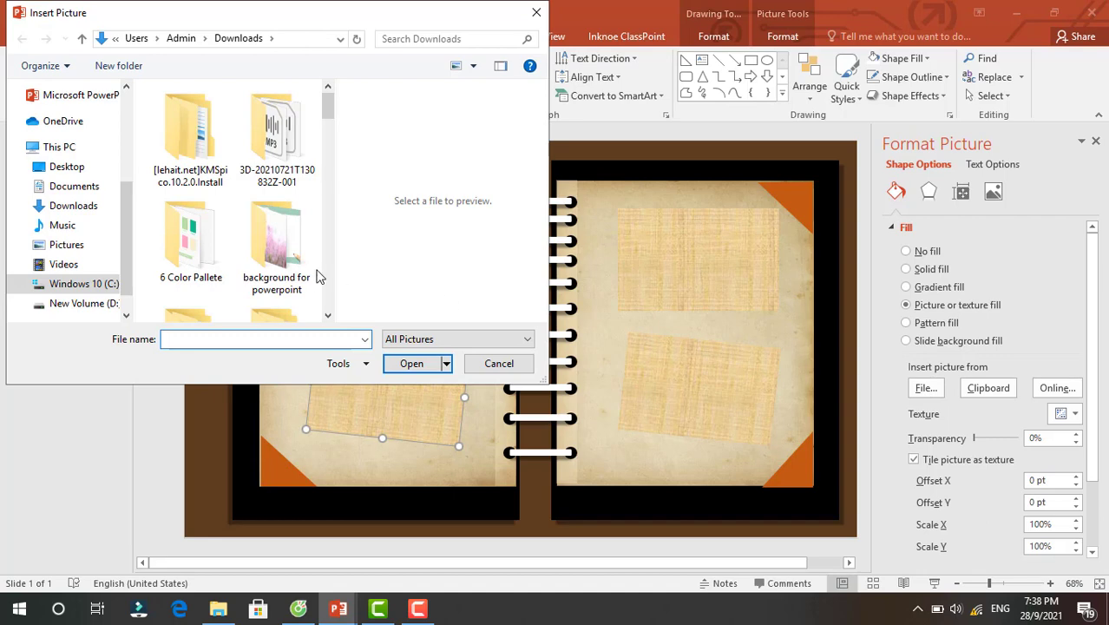
{"action": "scroll", "coordinate": [261, 271], "scroll_direction": "down", "scroll_amount": 2}
{"action": "scroll", "coordinate": [260, 272], "scroll_direction": "down", "scroll_amount": 2}
{"action": "scroll", "coordinate": [260, 272], "scroll_direction": "down", "scroll_amount": 3}
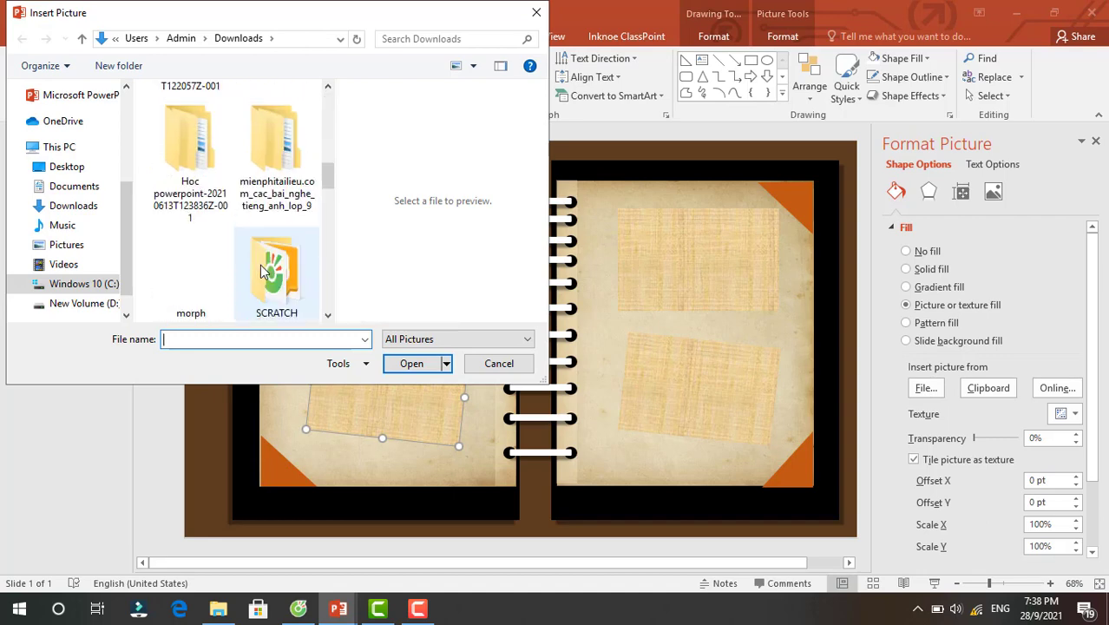
{"action": "scroll", "coordinate": [260, 271], "scroll_direction": "down", "scroll_amount": 3}
{"action": "scroll", "coordinate": [261, 272], "scroll_direction": "down", "scroll_amount": 2}
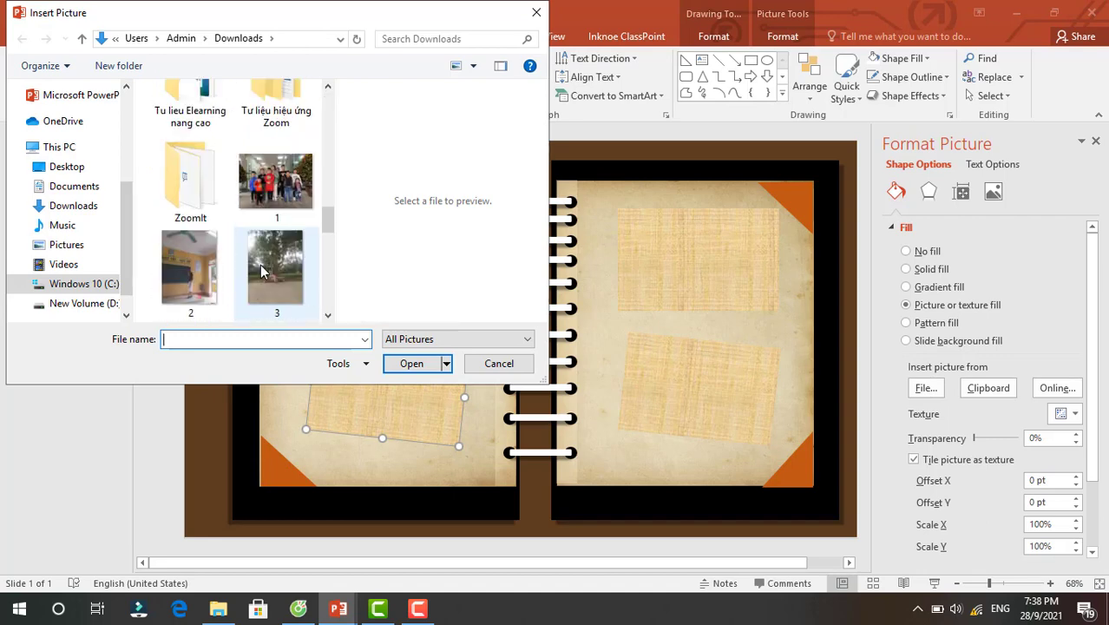
{"action": "left_click", "coordinate": [190, 271]}
{"action": "left_click", "coordinate": [413, 369]}
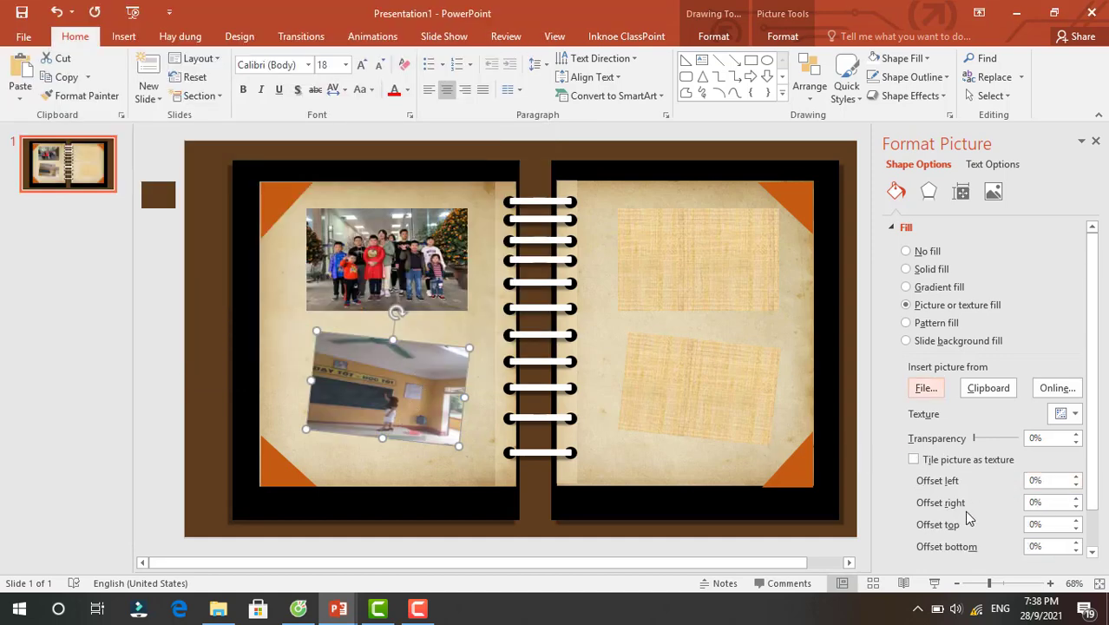
Set the classroom photo's left offset to 4% and top offset to -9%.
{"action": "left_click", "coordinate": [1076, 485]}
{"action": "left_click", "coordinate": [1076, 485]}
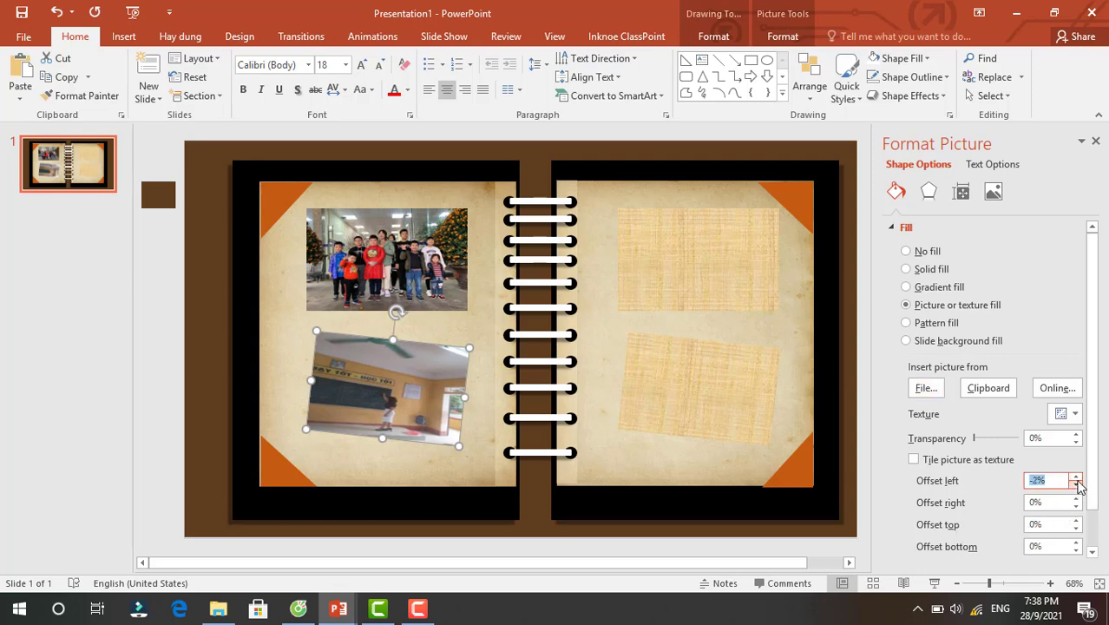
{"action": "left_click", "coordinate": [1076, 528]}
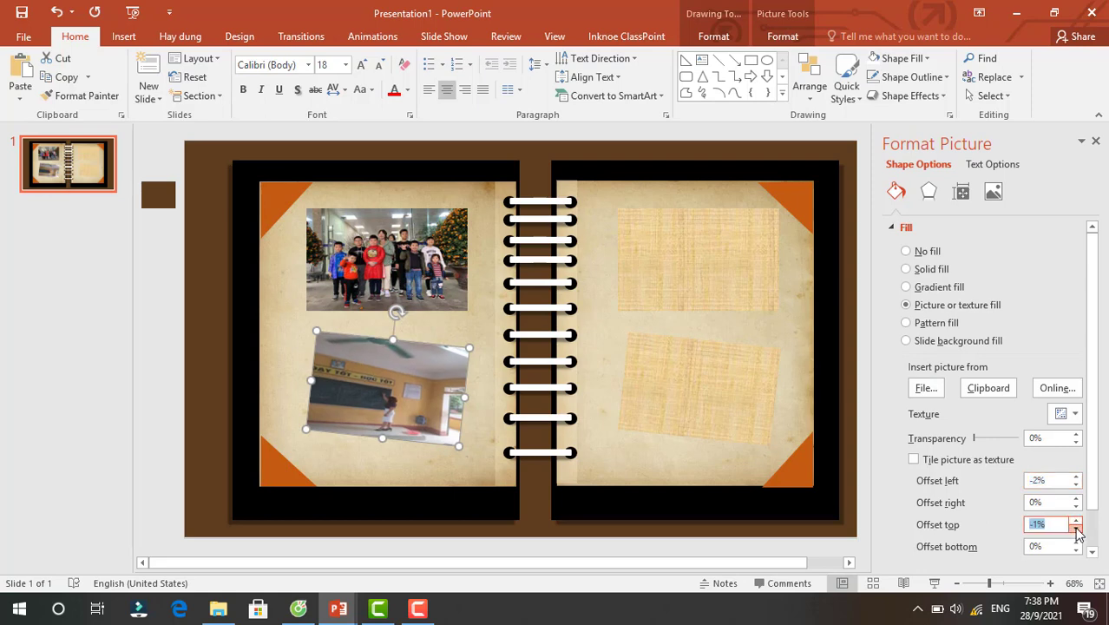
{"action": "left_click", "coordinate": [1076, 527]}
{"action": "left_click", "coordinate": [1076, 527]}
{"action": "left_click", "coordinate": [1076, 527]}
{"action": "left_click", "coordinate": [1075, 527]}
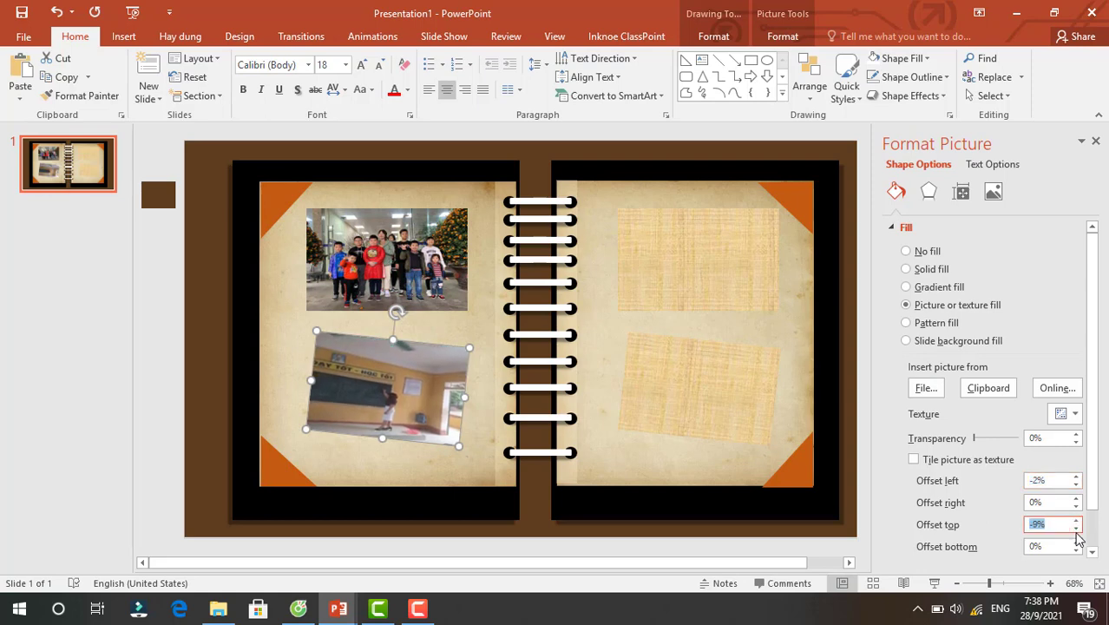
{"action": "left_click", "coordinate": [1076, 484]}
{"action": "left_click", "coordinate": [1076, 484]}
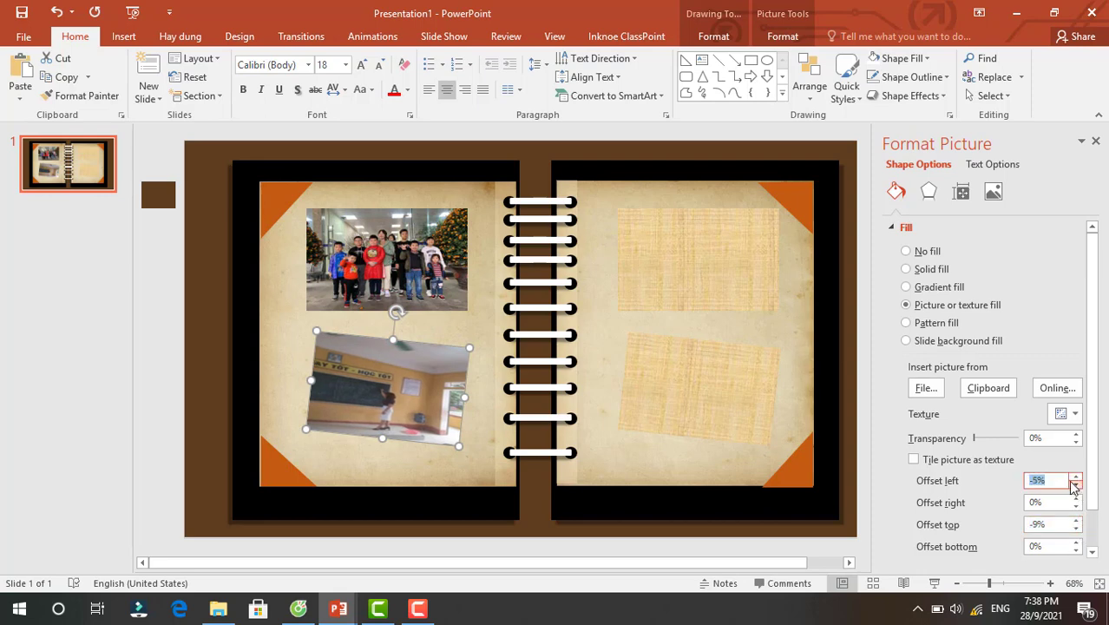
{"action": "left_click", "coordinate": [1076, 484]}
{"action": "left_click", "coordinate": [1076, 477]}
{"action": "left_click", "coordinate": [1076, 478]}
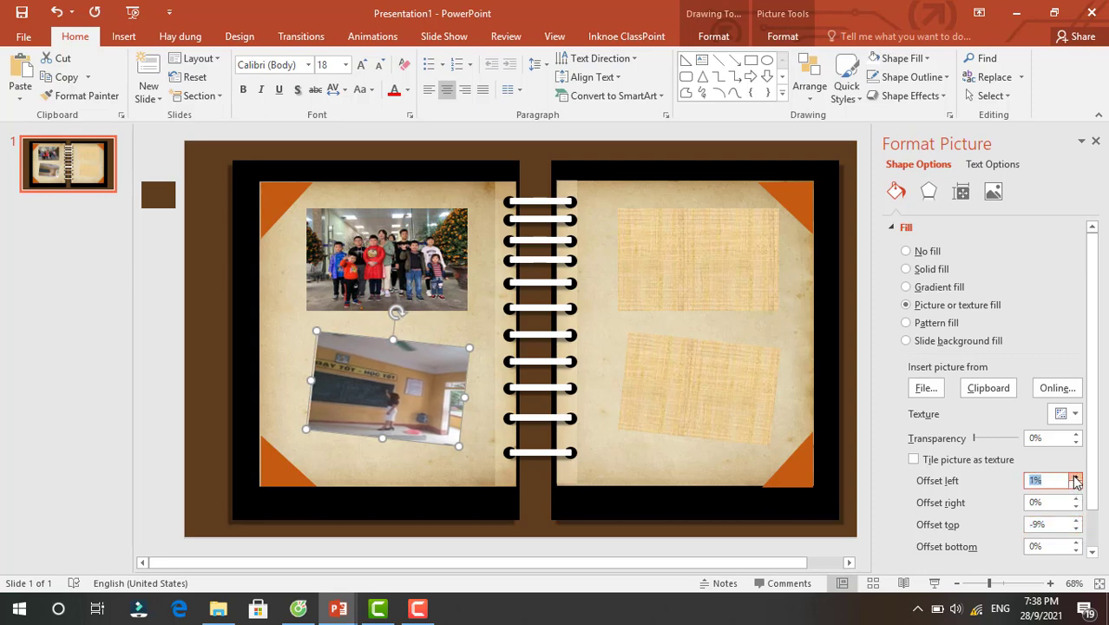
{"action": "left_click", "coordinate": [1076, 477]}
{"action": "left_click", "coordinate": [1075, 477]}
{"action": "left_click", "coordinate": [1076, 478]}
{"action": "left_click", "coordinate": [1076, 478]}
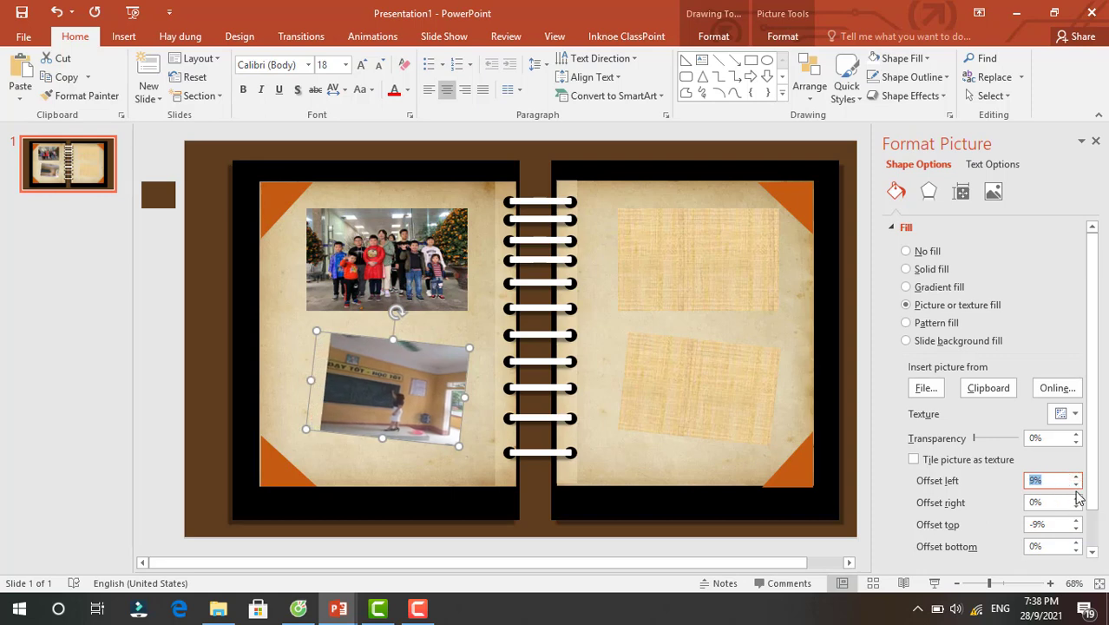
{"action": "left_click", "coordinate": [1075, 485]}
{"action": "left_click", "coordinate": [1076, 484]}
{"action": "left_click", "coordinate": [1076, 484]}
{"action": "left_click", "coordinate": [1076, 484]}
{"action": "left_click", "coordinate": [1076, 484]}
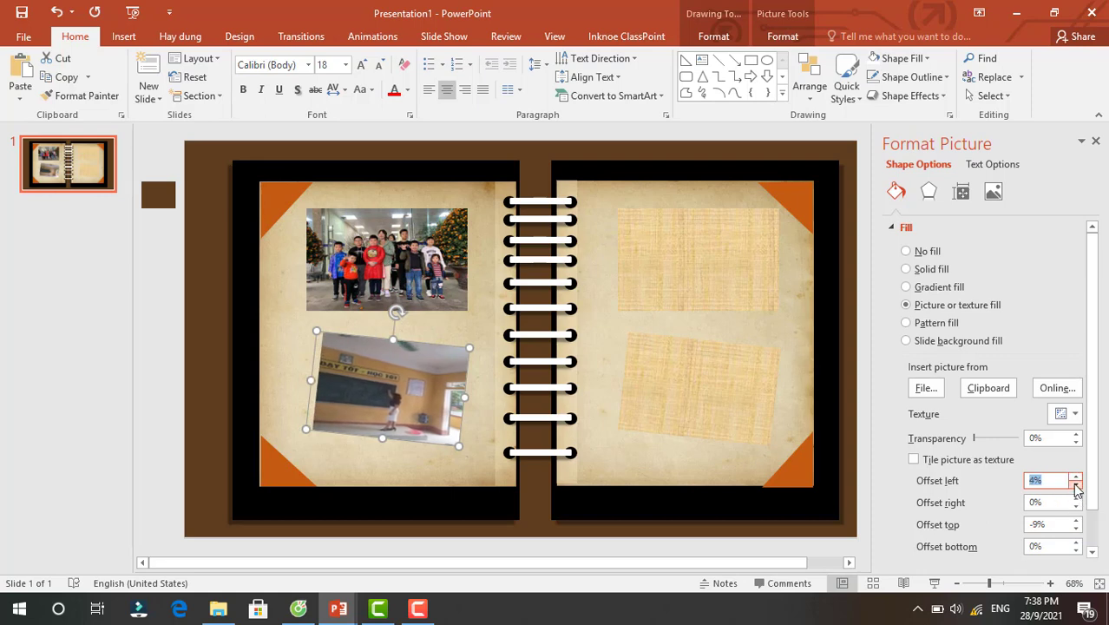
Reframe the classroom photo with bottom offset -3%, top -77% and right -11%.
{"action": "left_click", "coordinate": [1076, 507]}
{"action": "left_click", "coordinate": [1076, 508]}
{"action": "left_click", "coordinate": [1076, 508]}
{"action": "left_click", "coordinate": [1076, 507]}
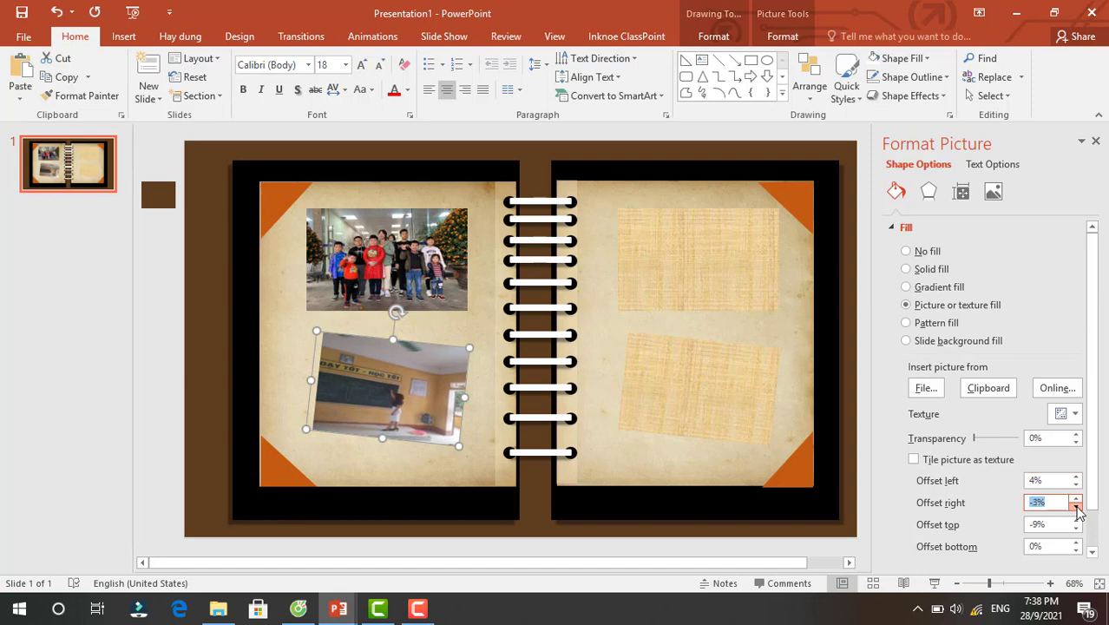
{"action": "left_click", "coordinate": [1076, 507]}
{"action": "left_click", "coordinate": [1075, 508]}
{"action": "left_click", "coordinate": [1076, 508]}
{"action": "left_click", "coordinate": [1075, 507]}
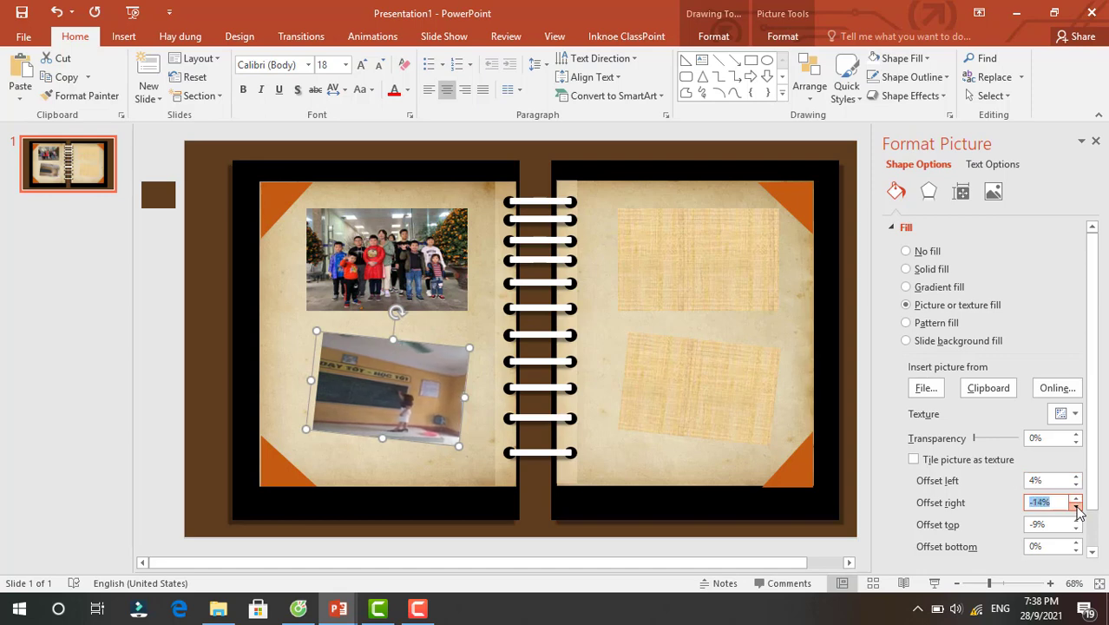
{"action": "left_click", "coordinate": [1076, 508]}
{"action": "left_click", "coordinate": [1075, 508]}
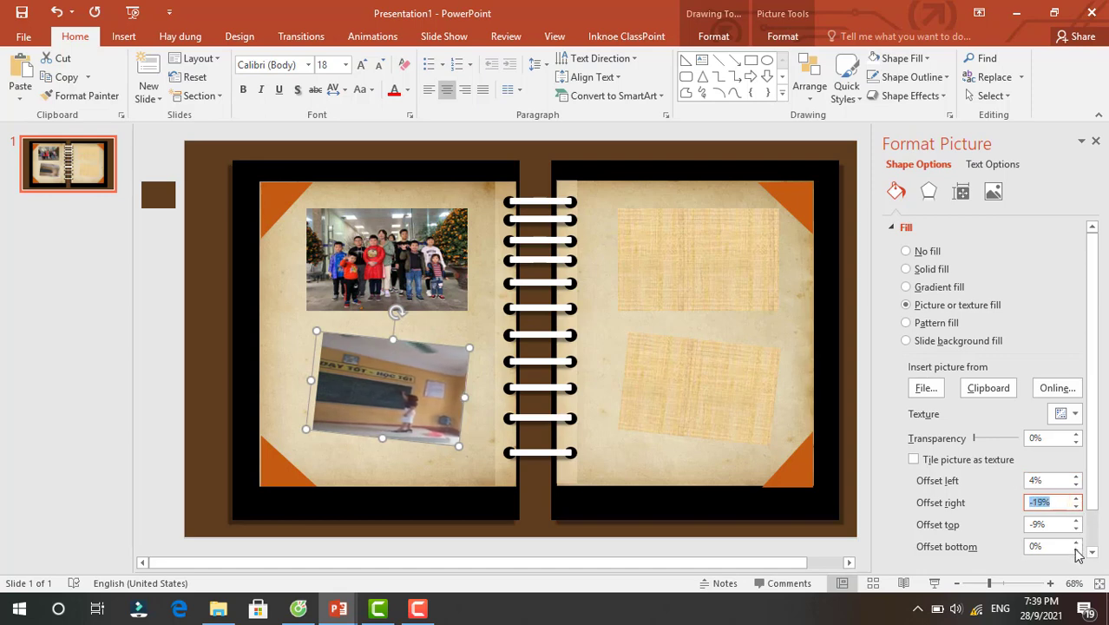
{"action": "left_click", "coordinate": [1075, 550]}
{"action": "left_click", "coordinate": [1076, 550]}
{"action": "left_click", "coordinate": [1076, 550]}
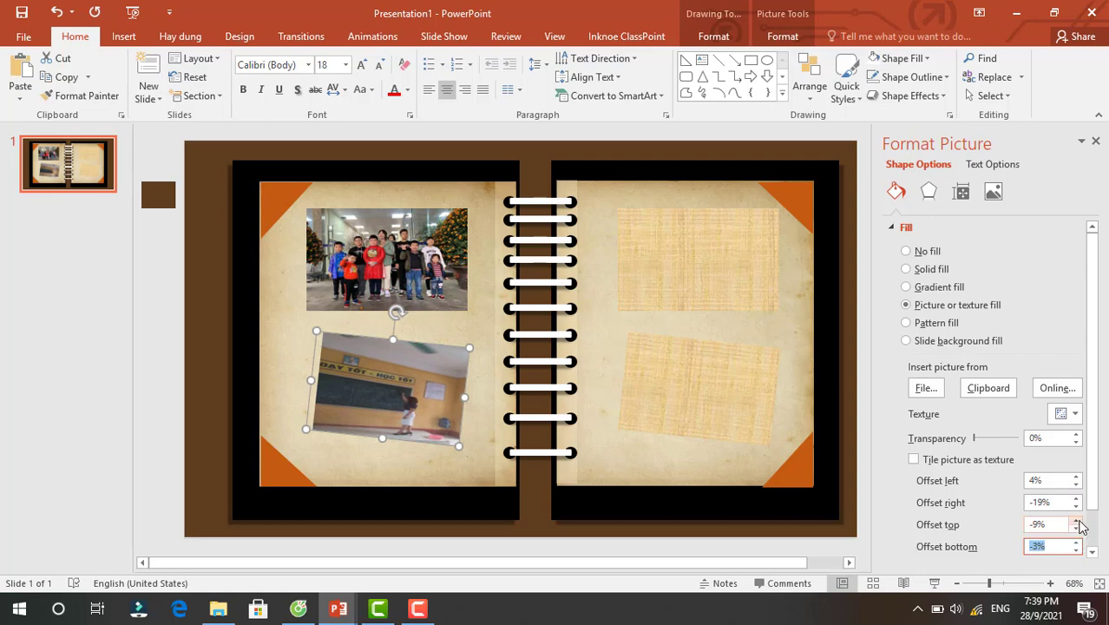
{"action": "left_click", "coordinate": [1076, 521]}
{"action": "left_click", "coordinate": [1076, 521]}
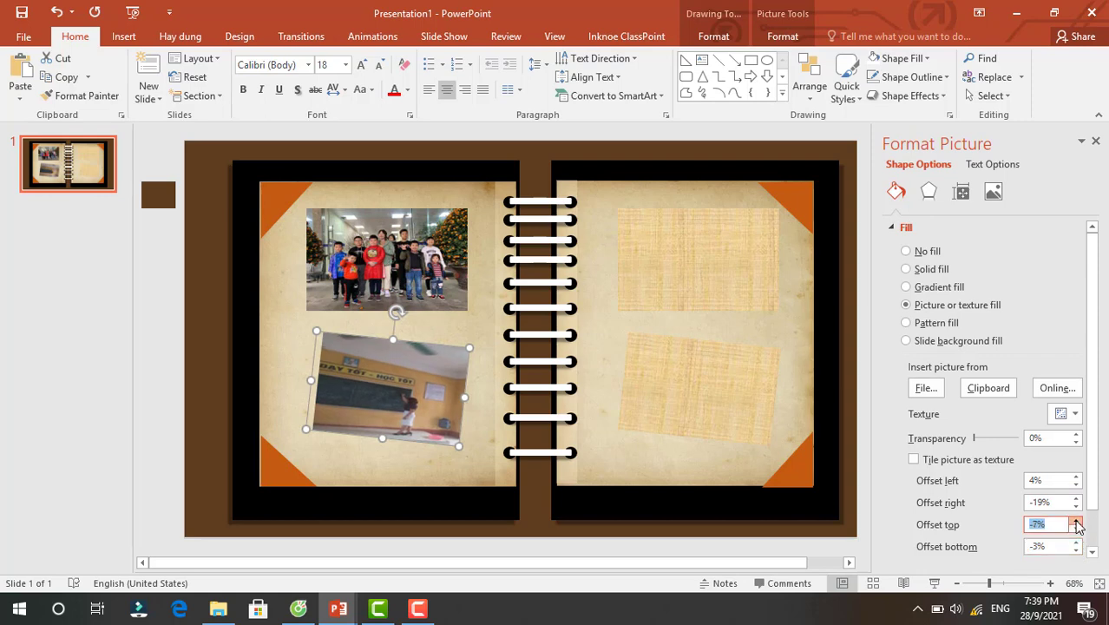
{"action": "left_click", "coordinate": [1076, 520]}
{"action": "left_click_drag", "start_coordinate": [1076, 530], "coordinate": [1076, 530]}
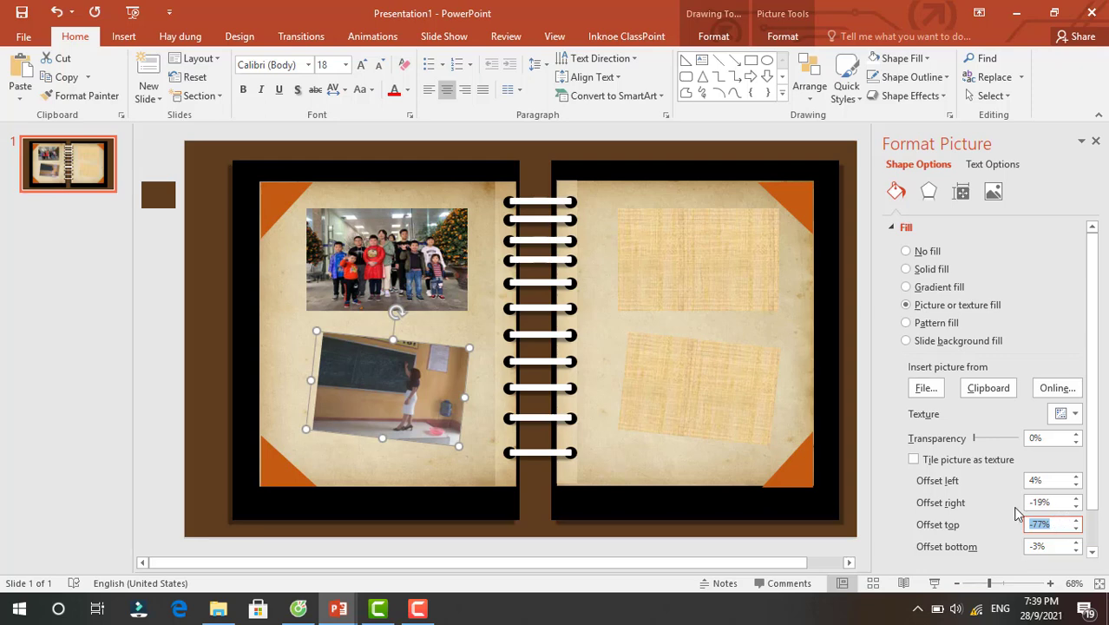
{"action": "left_click", "coordinate": [1076, 506]}
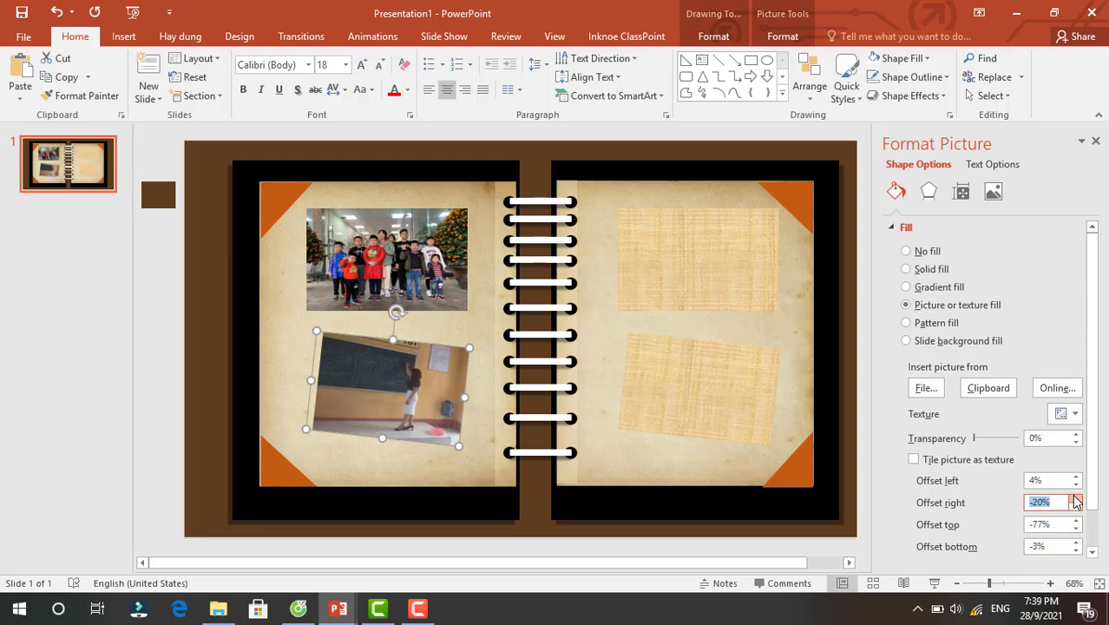
{"action": "left_click", "coordinate": [1075, 498]}
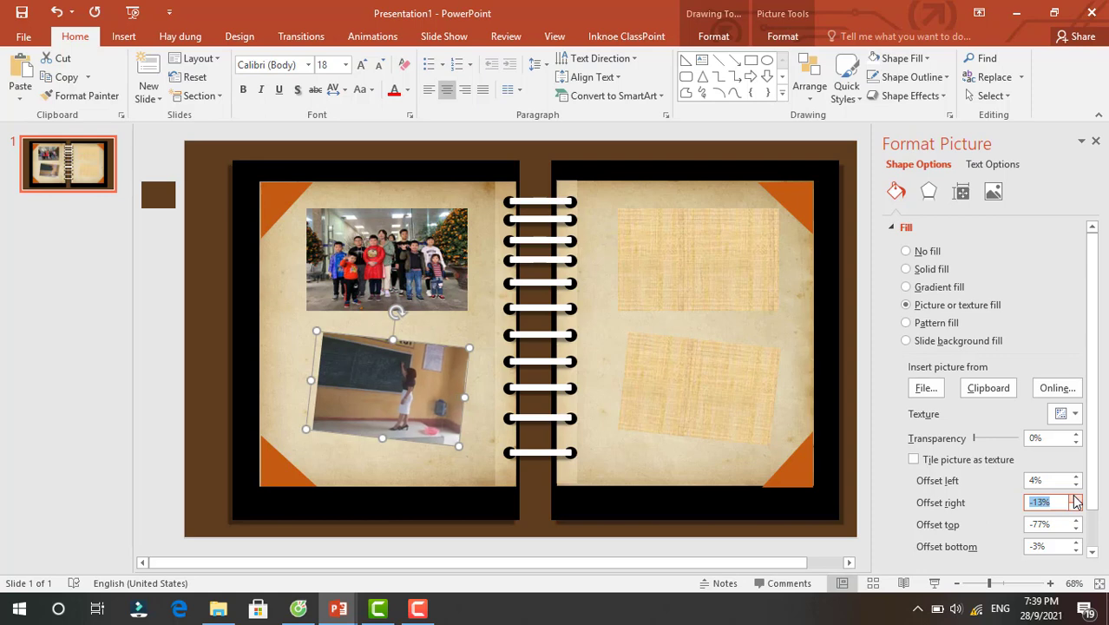
{"action": "left_click", "coordinate": [1076, 500]}
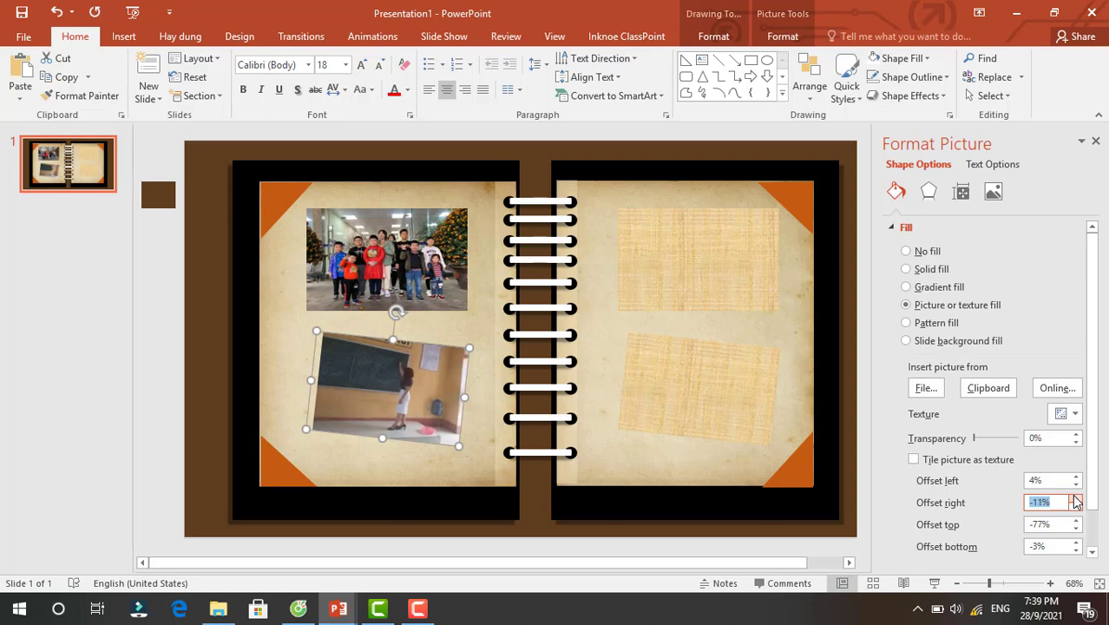
Fill the upper-right paper frame with photo 3, the park-bench picture.
{"action": "left_click", "coordinate": [728, 281]}
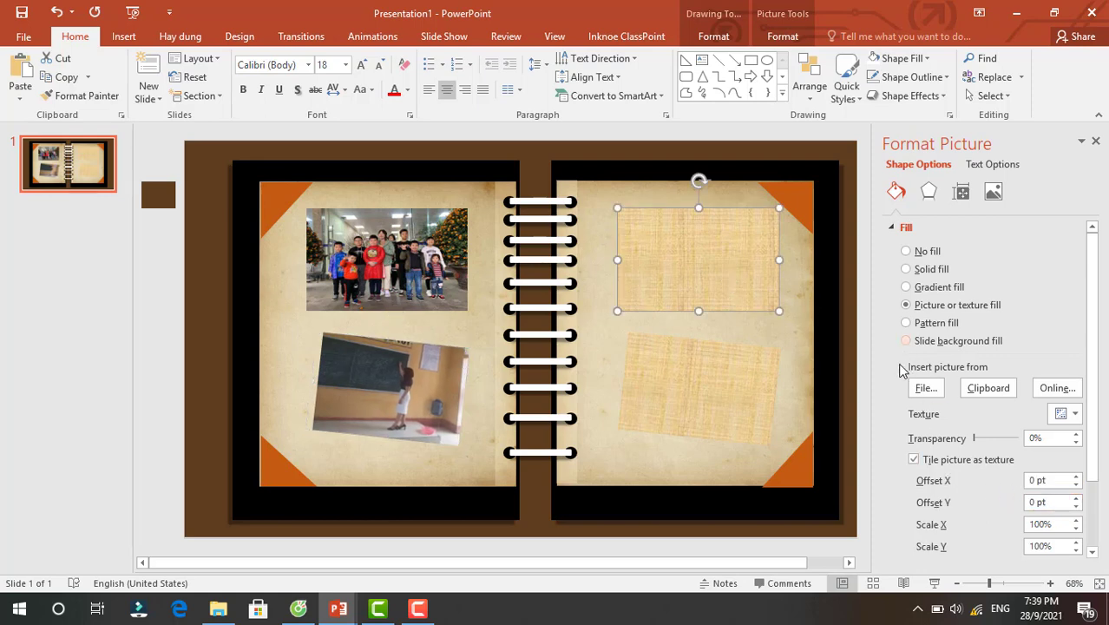
{"action": "left_click", "coordinate": [923, 391]}
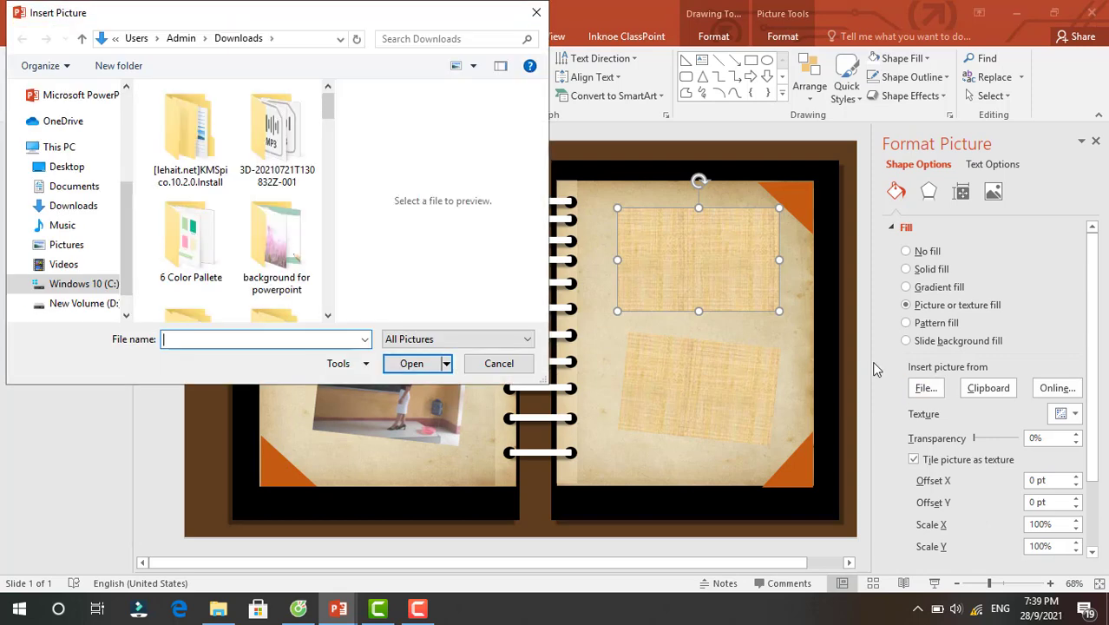
{"action": "scroll", "coordinate": [267, 246], "scroll_direction": "down", "scroll_amount": 2}
{"action": "scroll", "coordinate": [267, 246], "scroll_direction": "down", "scroll_amount": 2}
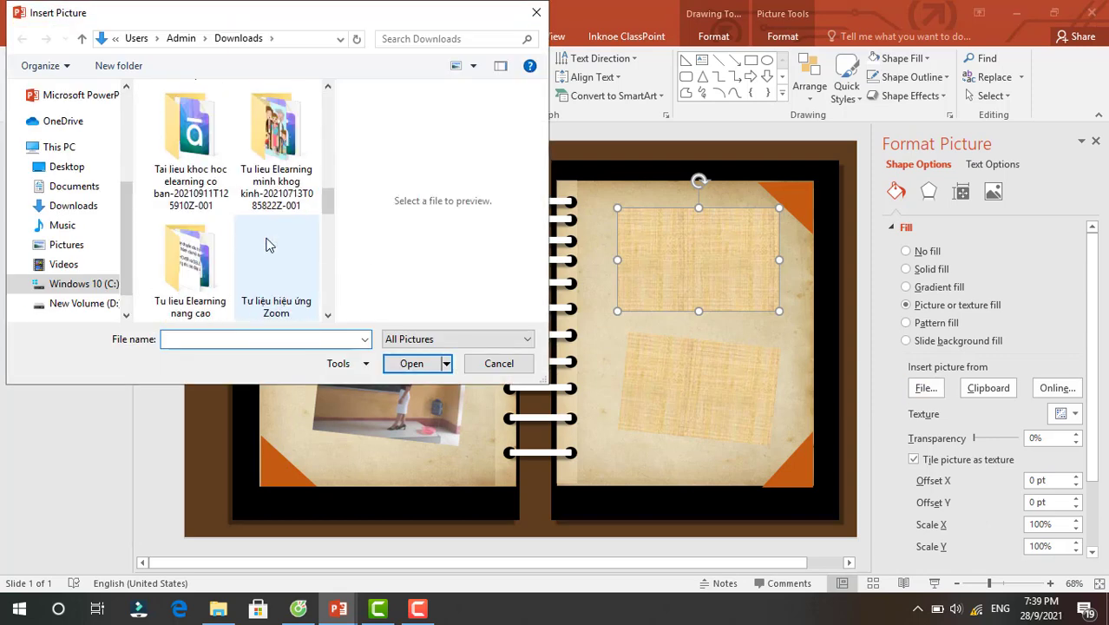
{"action": "scroll", "coordinate": [268, 245], "scroll_direction": "down", "scroll_amount": 2}
{"action": "scroll", "coordinate": [267, 246], "scroll_direction": "down", "scroll_amount": 2}
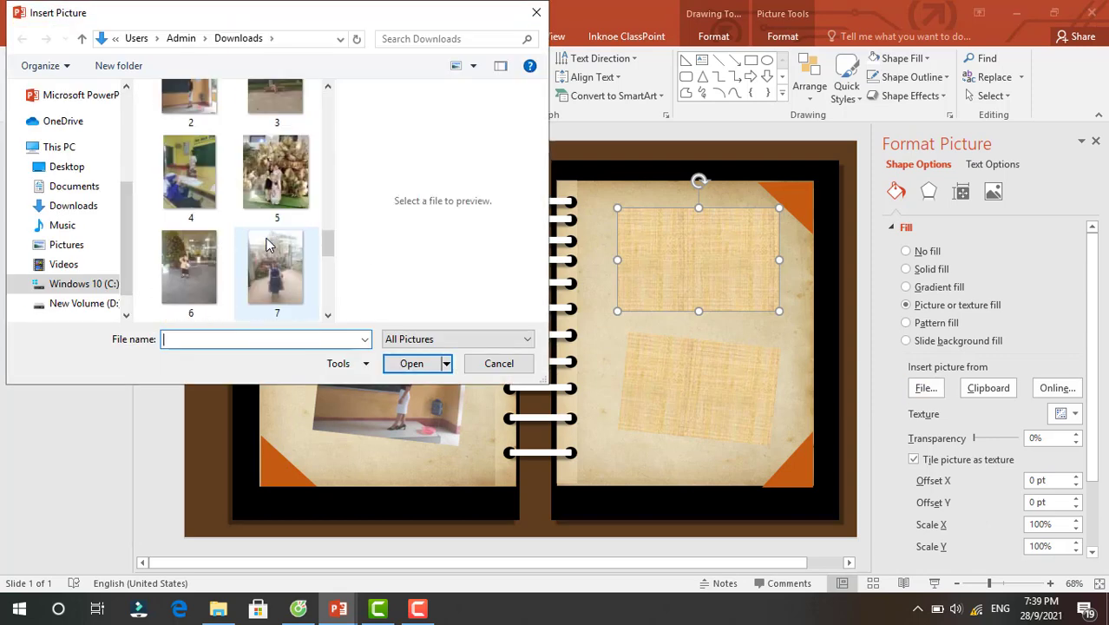
{"action": "left_click", "coordinate": [278, 104]}
{"action": "left_click", "coordinate": [412, 364]}
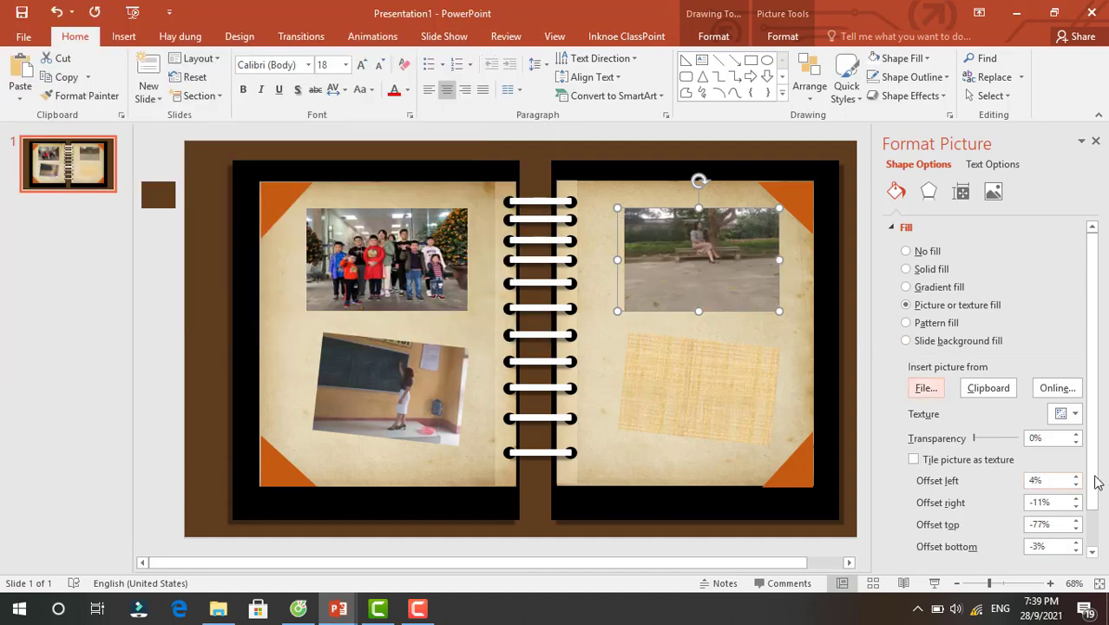
Set the park photo's bottom offset to -47% with the spinner.
{"action": "left_click", "coordinate": [1075, 550]}
{"action": "left_click", "coordinate": [1076, 550]}
{"action": "left_click", "coordinate": [1076, 550]}
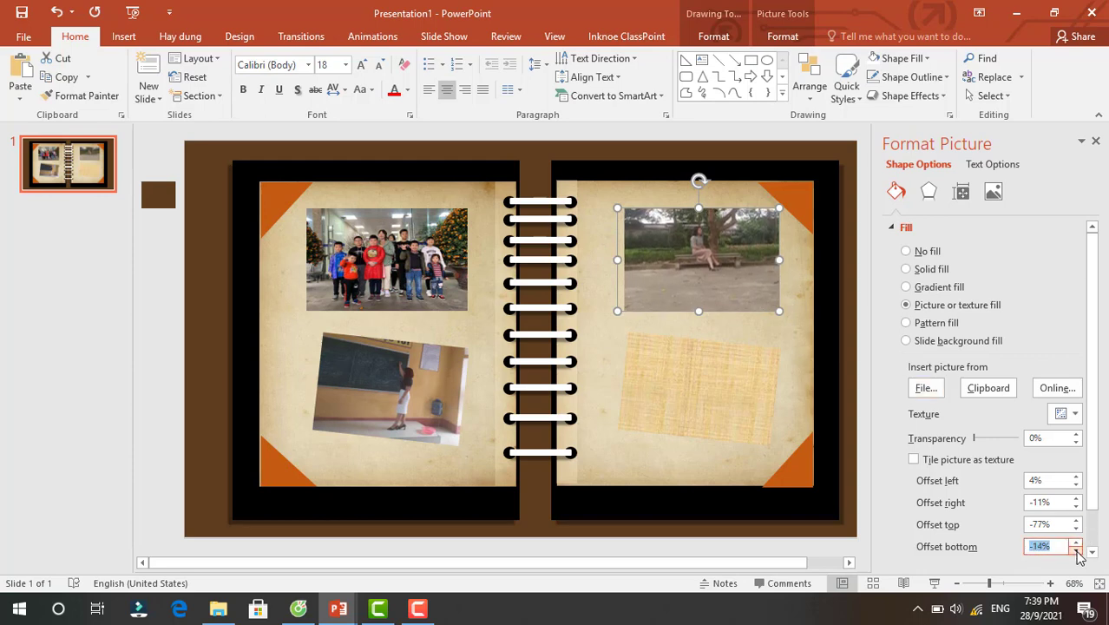
{"action": "left_click", "coordinate": [1076, 550]}
{"action": "left_click", "coordinate": [1076, 550]}
{"action": "left_click", "coordinate": [1076, 551]}
{"action": "left_click", "coordinate": [1075, 550]}
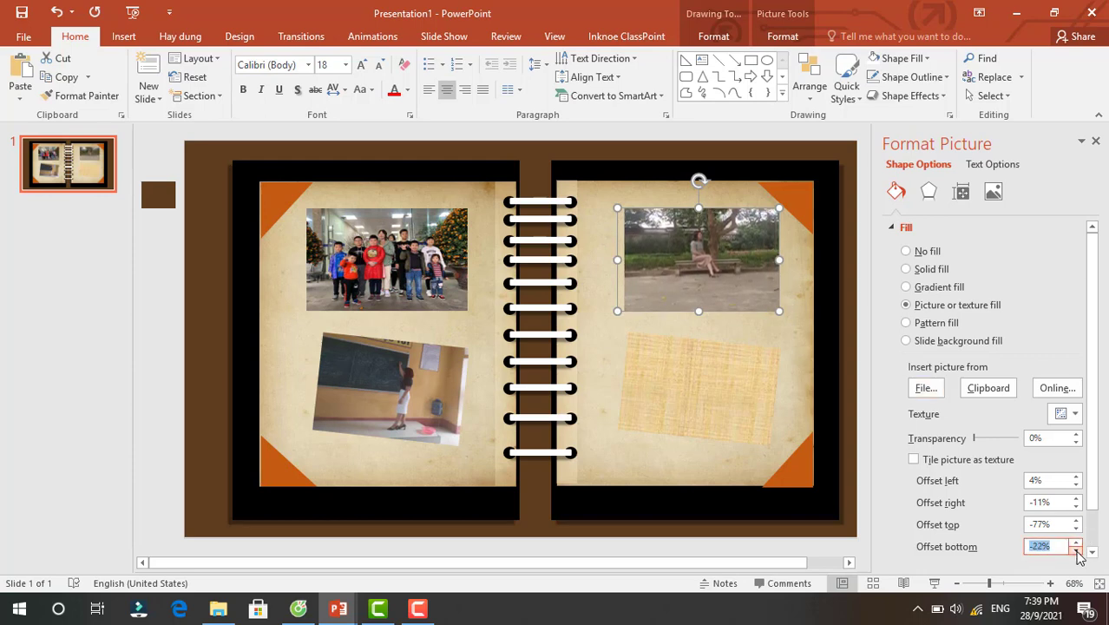
{"action": "left_click", "coordinate": [1076, 550]}
{"action": "left_click", "coordinate": [1076, 550]}
{"action": "left_click", "coordinate": [1076, 551]}
{"action": "left_click", "coordinate": [1076, 550]}
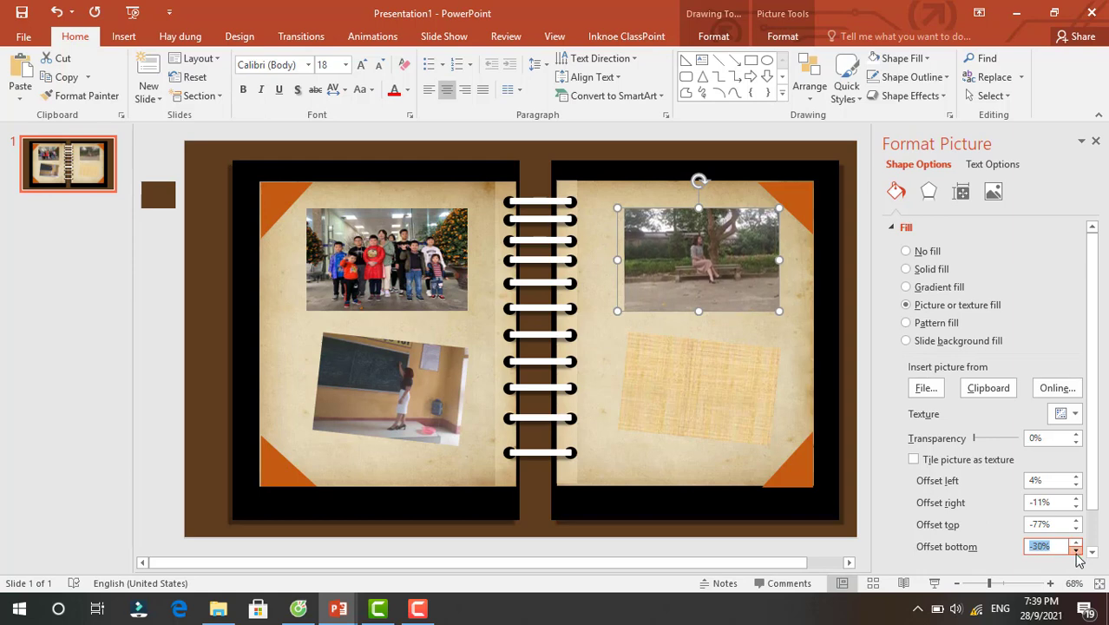
{"action": "left_click", "coordinate": [1076, 550]}
{"action": "left_click", "coordinate": [1076, 550]}
{"action": "left_click", "coordinate": [1076, 550]}
{"action": "left_click", "coordinate": [1076, 550]}
{"action": "left_click", "coordinate": [1075, 555]}
{"action": "left_click", "coordinate": [1076, 555]}
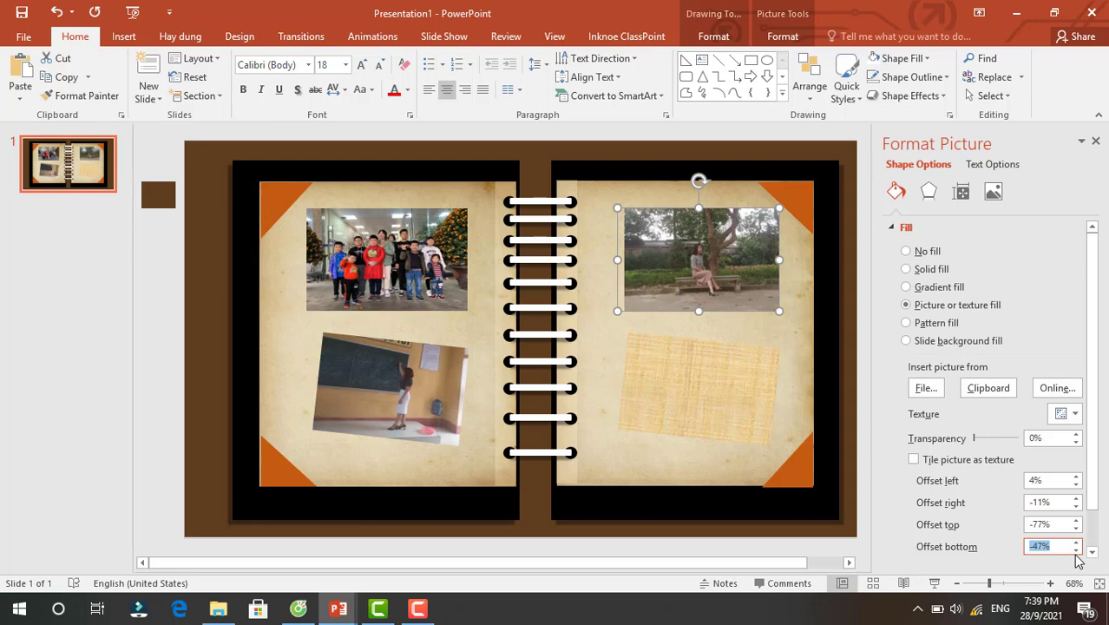
Fill the lower-right parchment frame with photo 4, the classroom picture.
{"action": "left_click", "coordinate": [705, 419]}
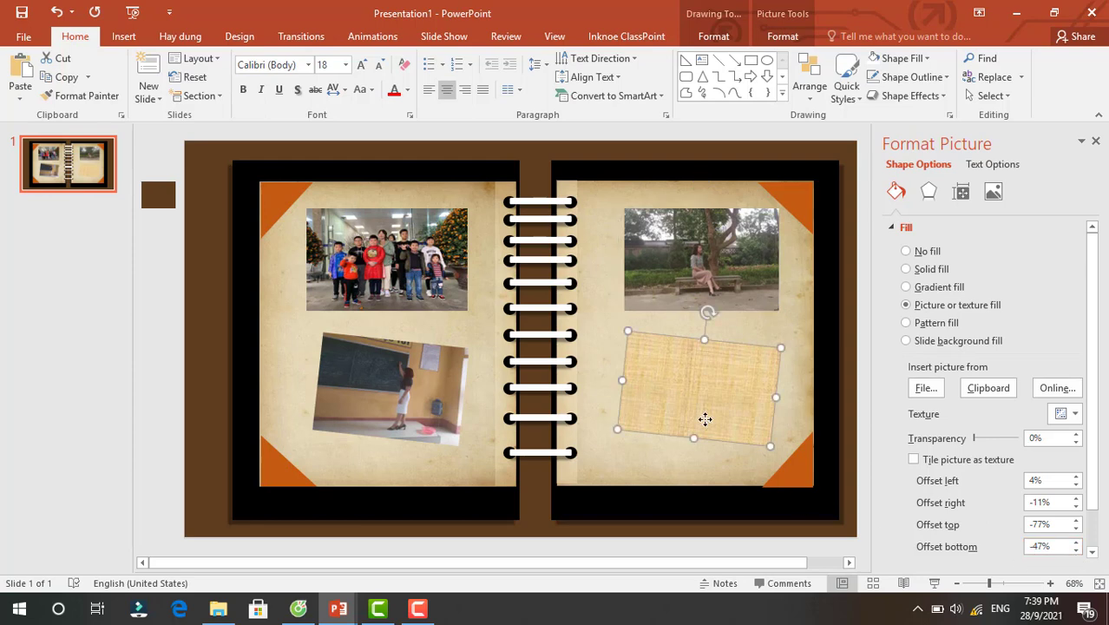
{"action": "left_click", "coordinate": [925, 389]}
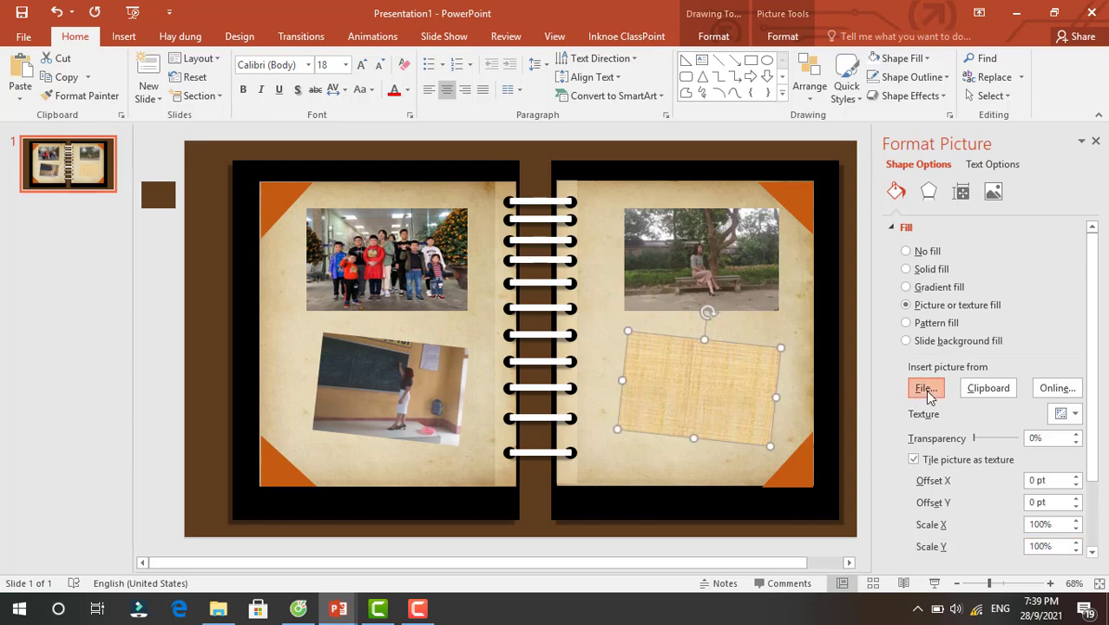
{"action": "scroll", "coordinate": [206, 240], "scroll_direction": "down", "scroll_amount": 3}
{"action": "scroll", "coordinate": [208, 241], "scroll_direction": "down", "scroll_amount": 2}
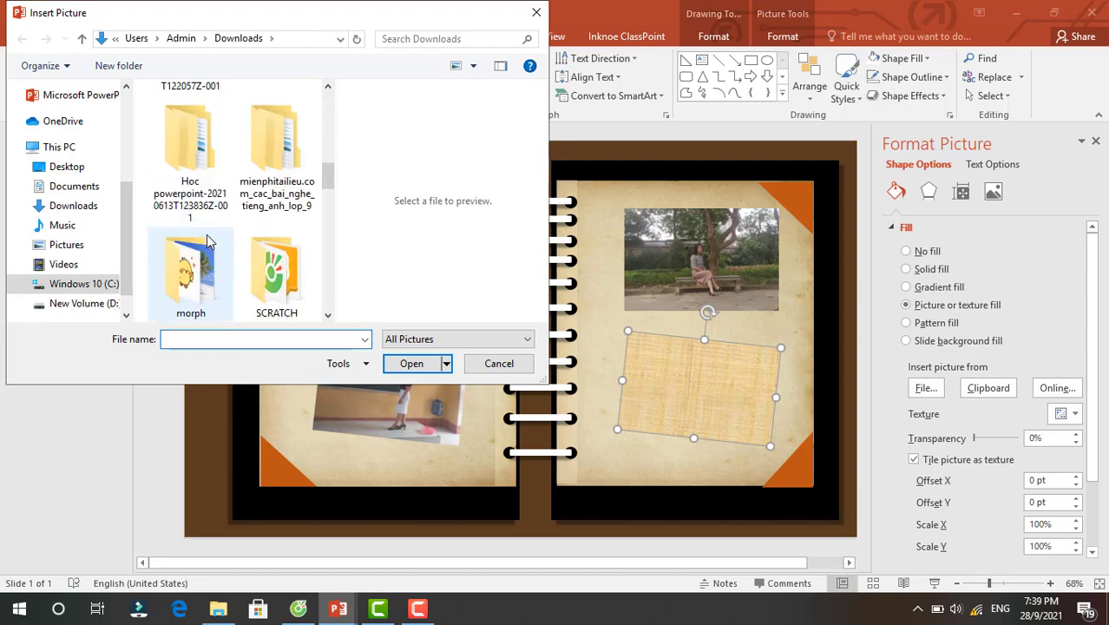
{"action": "scroll", "coordinate": [206, 241], "scroll_direction": "down", "scroll_amount": 2}
{"action": "scroll", "coordinate": [207, 242], "scroll_direction": "down", "scroll_amount": 2}
{"action": "scroll", "coordinate": [207, 241], "scroll_direction": "down", "scroll_amount": 1}
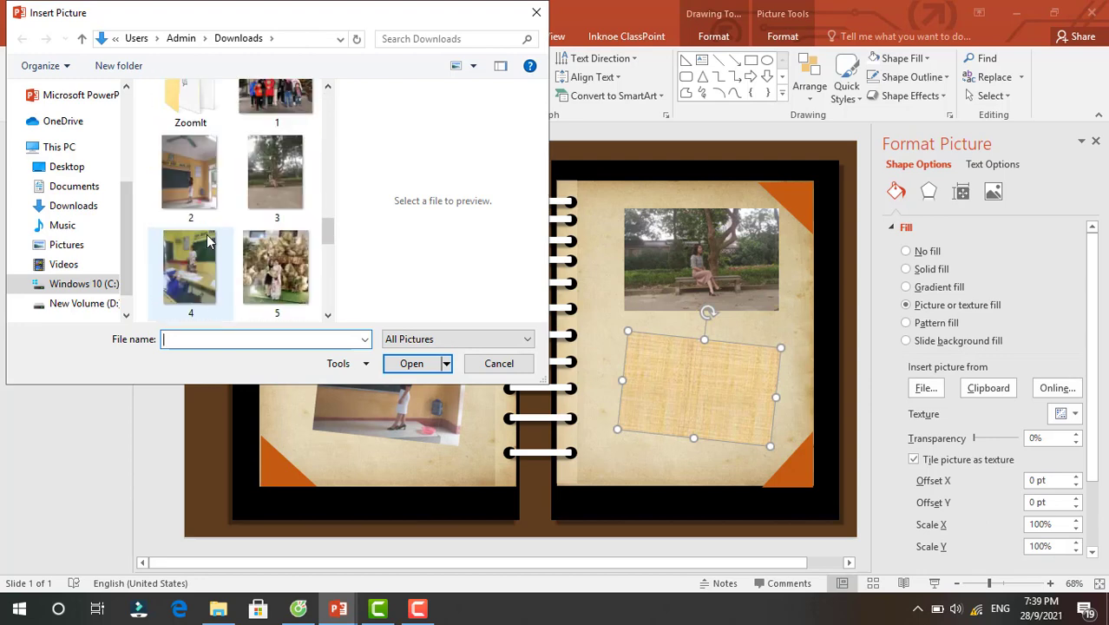
{"action": "left_click", "coordinate": [180, 271]}
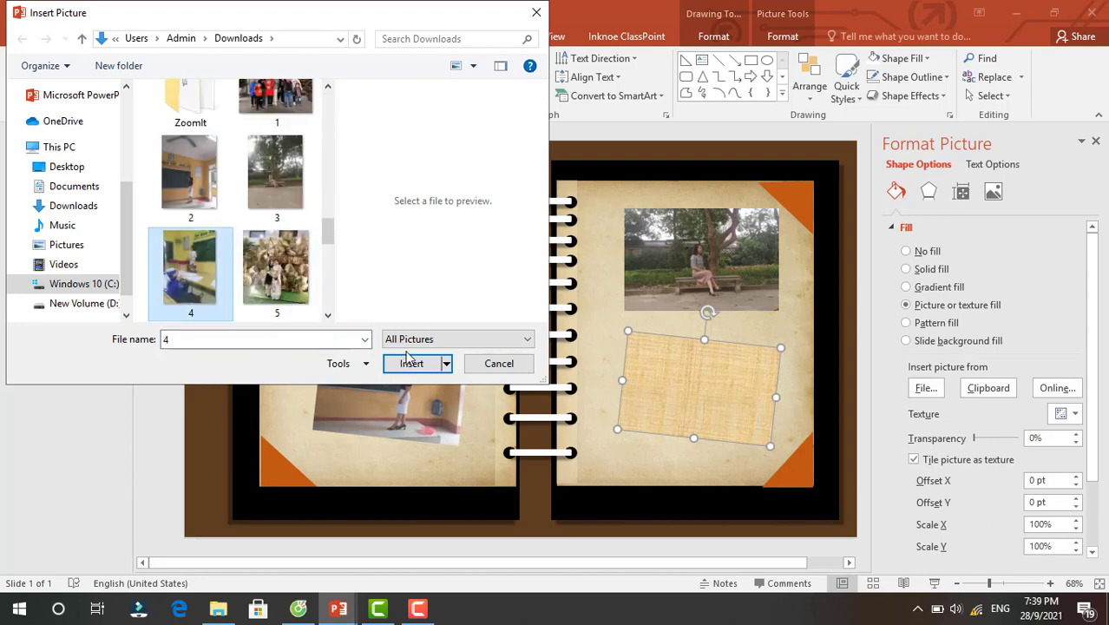
{"action": "left_click", "coordinate": [411, 362]}
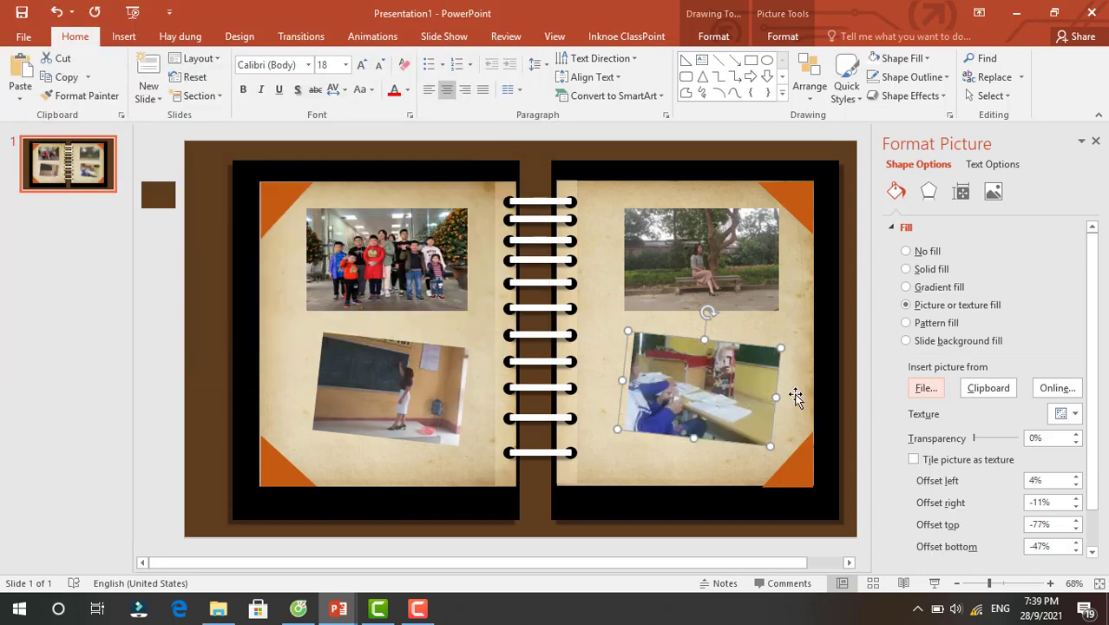
Nudge the classroom photo's left offset and set its top offset to -29%.
{"action": "left_click", "coordinate": [1076, 477]}
{"action": "left_click", "coordinate": [1076, 477]}
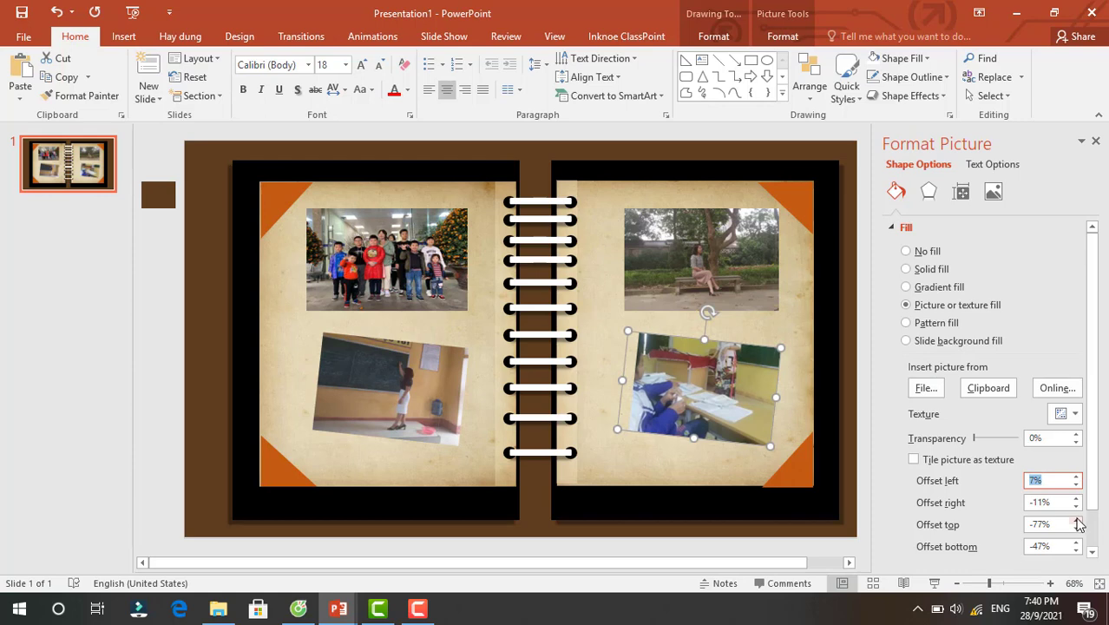
{"action": "left_click", "coordinate": [1077, 519]}
{"action": "left_click", "coordinate": [1077, 519]}
{"action": "left_click", "coordinate": [1077, 519]}
{"action": "left_click", "coordinate": [1077, 519]}
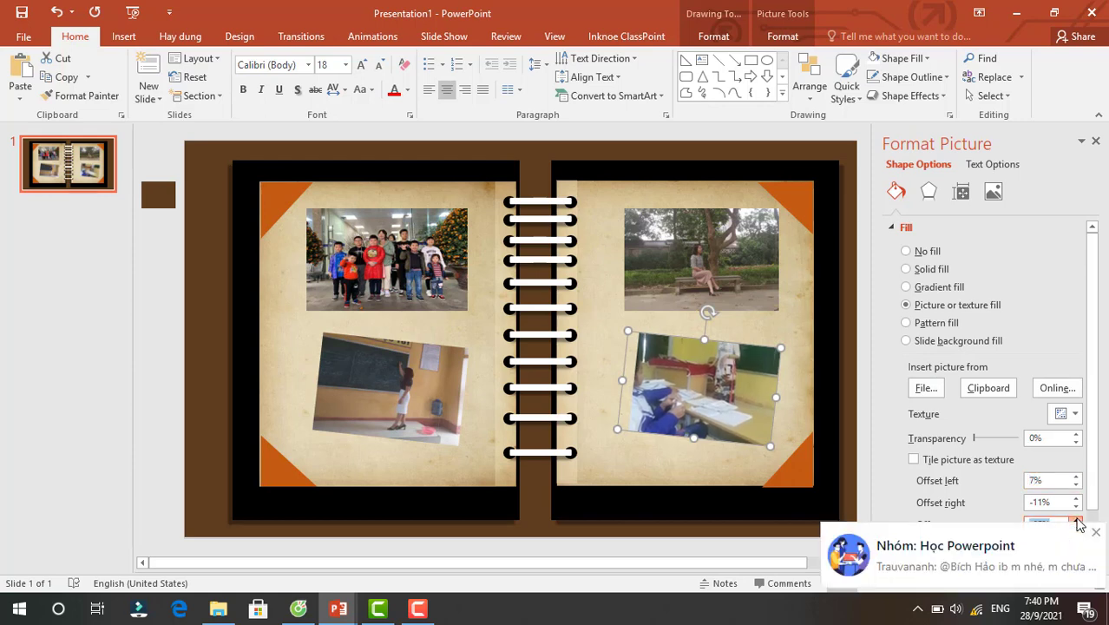
{"action": "left_click", "coordinate": [1076, 521]}
{"action": "left_click", "coordinate": [1077, 520]}
{"action": "left_click", "coordinate": [1077, 521]}
{"action": "left_click", "coordinate": [1077, 521]}
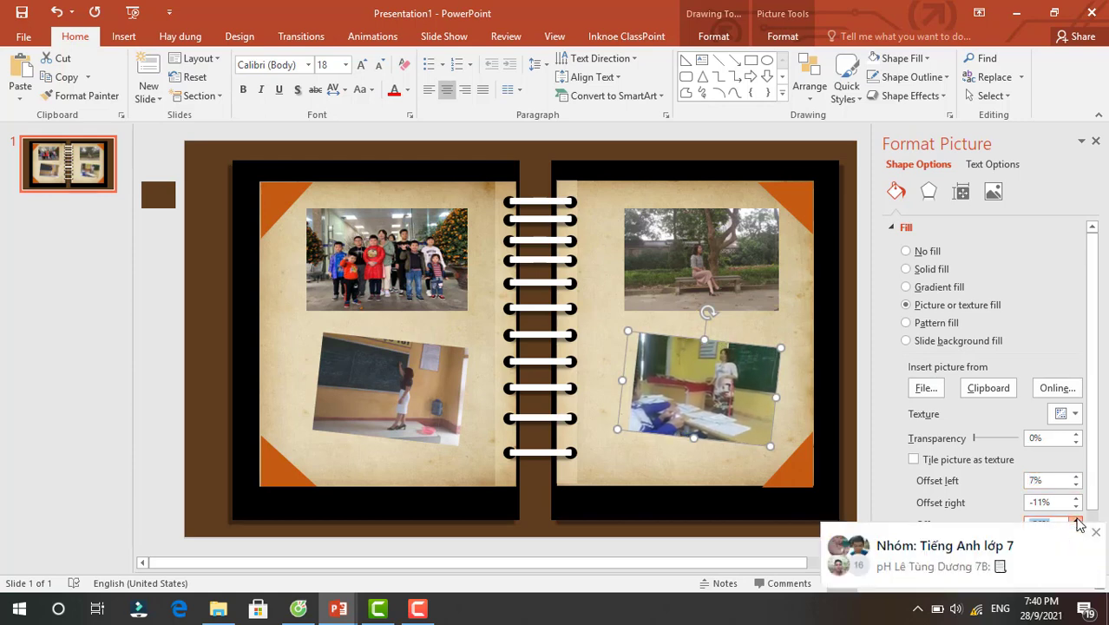
Set the classroom photo's bottom offset to -91%.
{"action": "left_click", "coordinate": [1098, 534]}
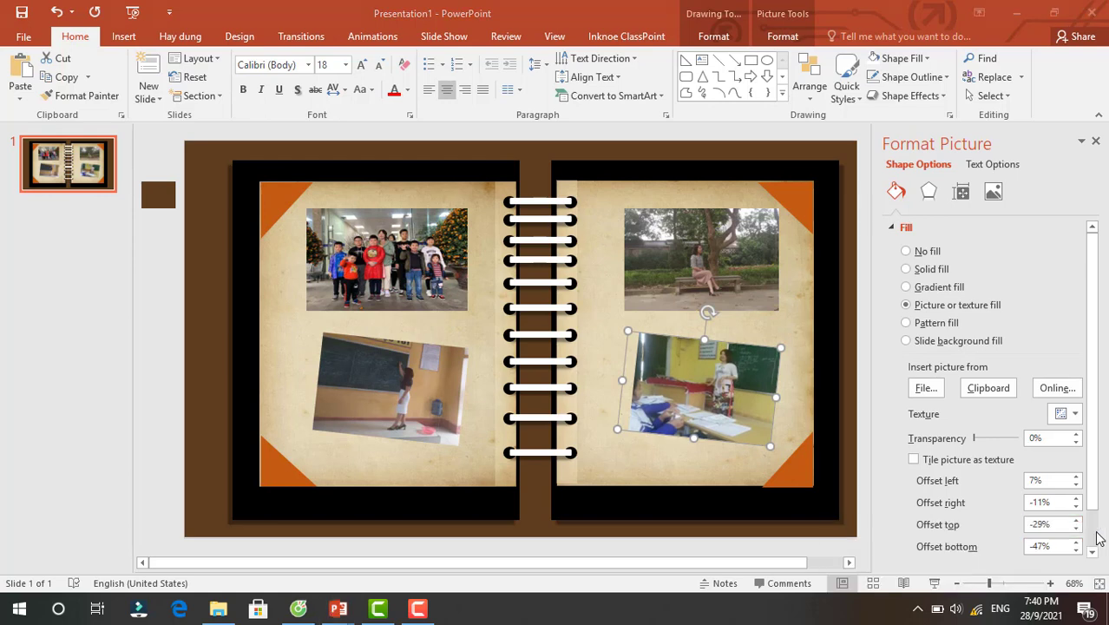
{"action": "left_click", "coordinate": [1076, 551]}
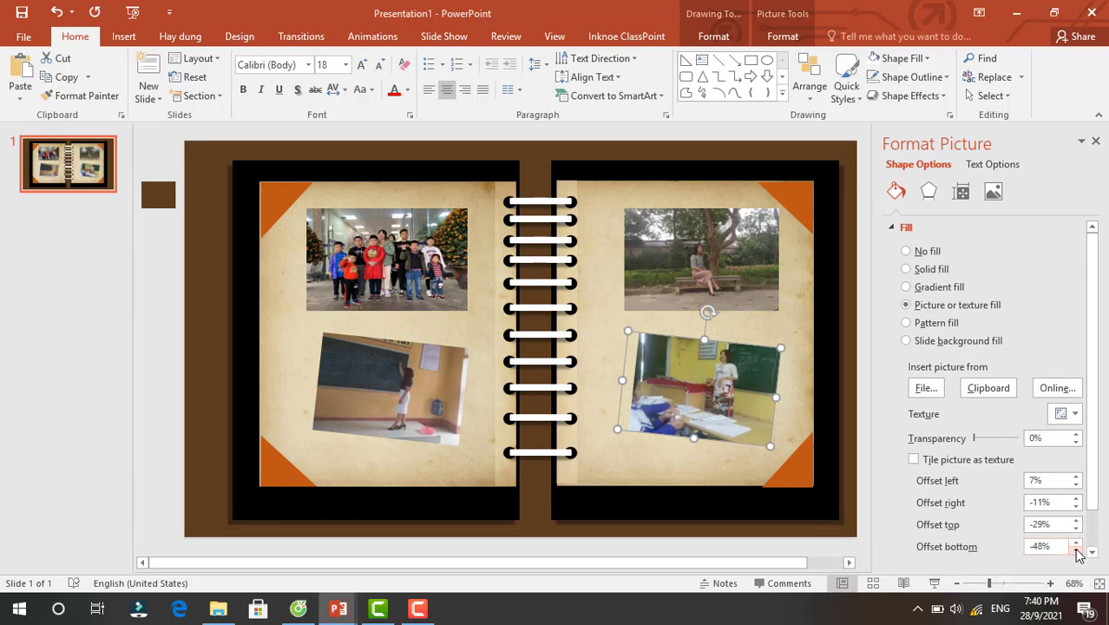
{"action": "left_click", "coordinate": [1075, 551]}
{"action": "left_click", "coordinate": [1076, 551]}
{"action": "left_click", "coordinate": [1076, 551]}
{"action": "left_click", "coordinate": [1076, 551]}
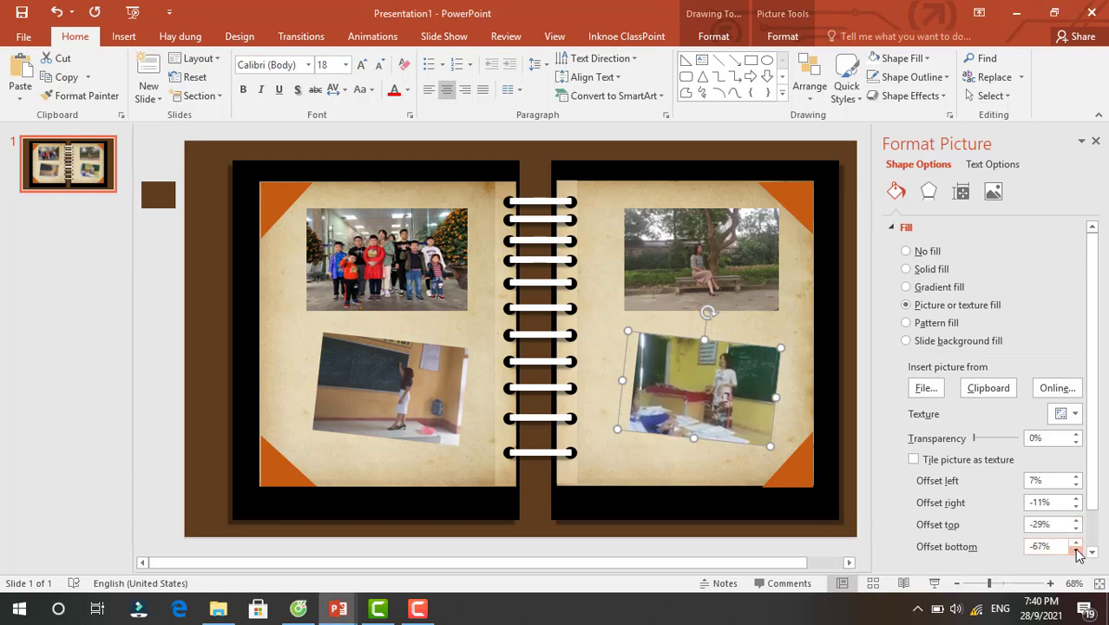
{"action": "left_click", "coordinate": [1075, 551]}
{"action": "left_click", "coordinate": [1076, 551]}
{"action": "left_click", "coordinate": [1076, 551]}
{"action": "left_click", "coordinate": [1075, 551]}
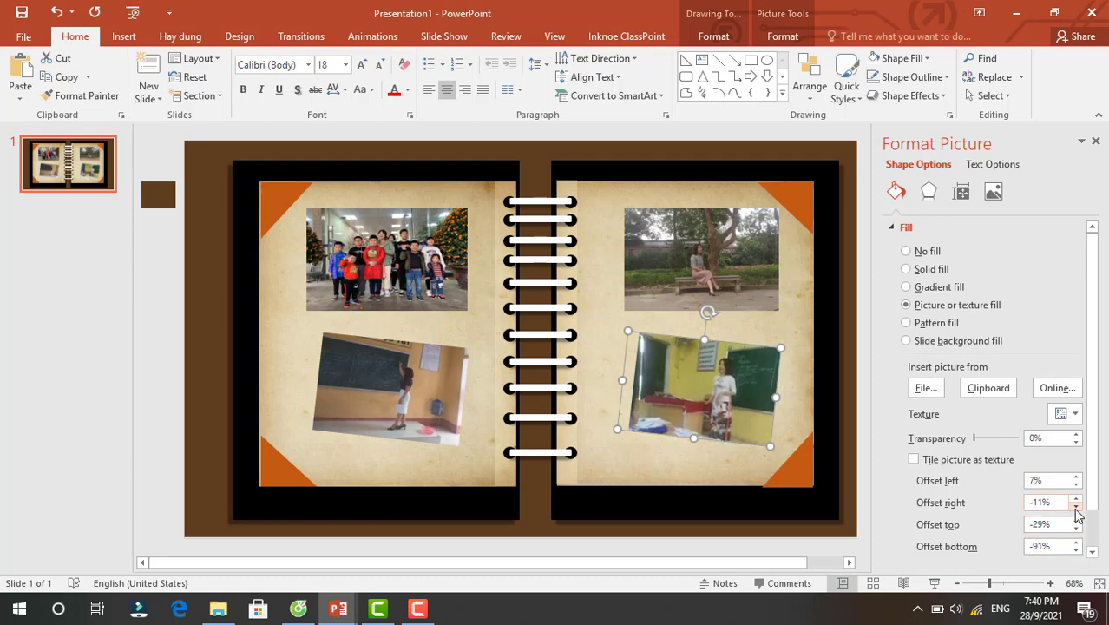
Set the classroom photo's right offset to -14% and left offset to -1%.
{"action": "left_click", "coordinate": [1075, 507]}
{"action": "left_click", "coordinate": [1076, 507]}
{"action": "left_click", "coordinate": [1076, 508]}
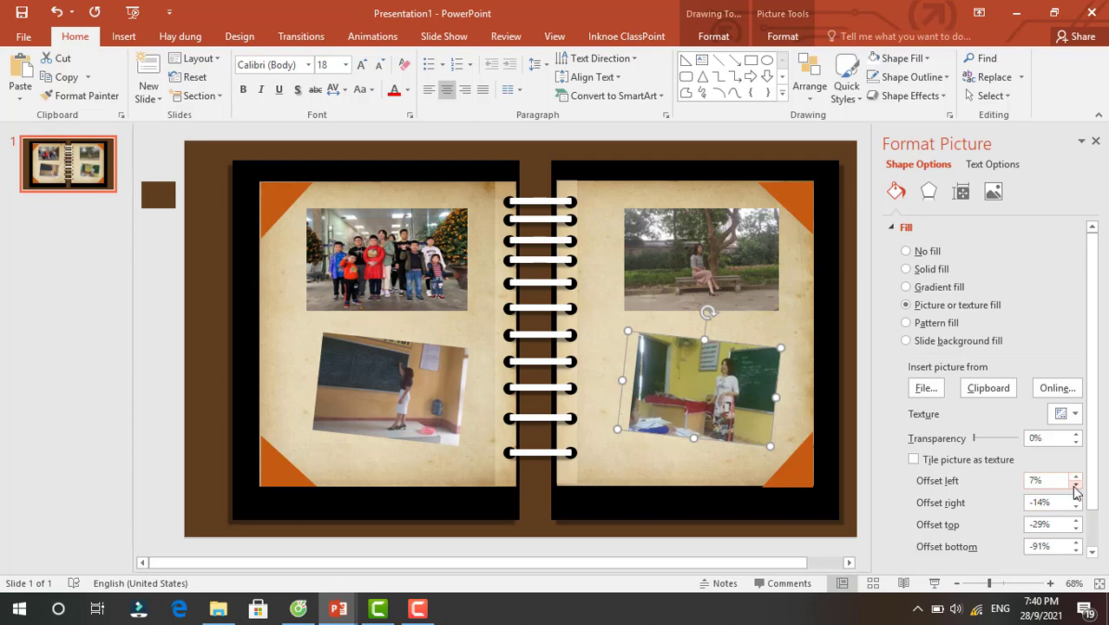
{"action": "left_click", "coordinate": [1075, 484]}
{"action": "left_click", "coordinate": [1075, 484]}
{"action": "left_click", "coordinate": [1075, 484]}
{"action": "left_click", "coordinate": [1075, 484]}
{"action": "left_click", "coordinate": [1075, 484]}
{"action": "left_click", "coordinate": [1074, 484]}
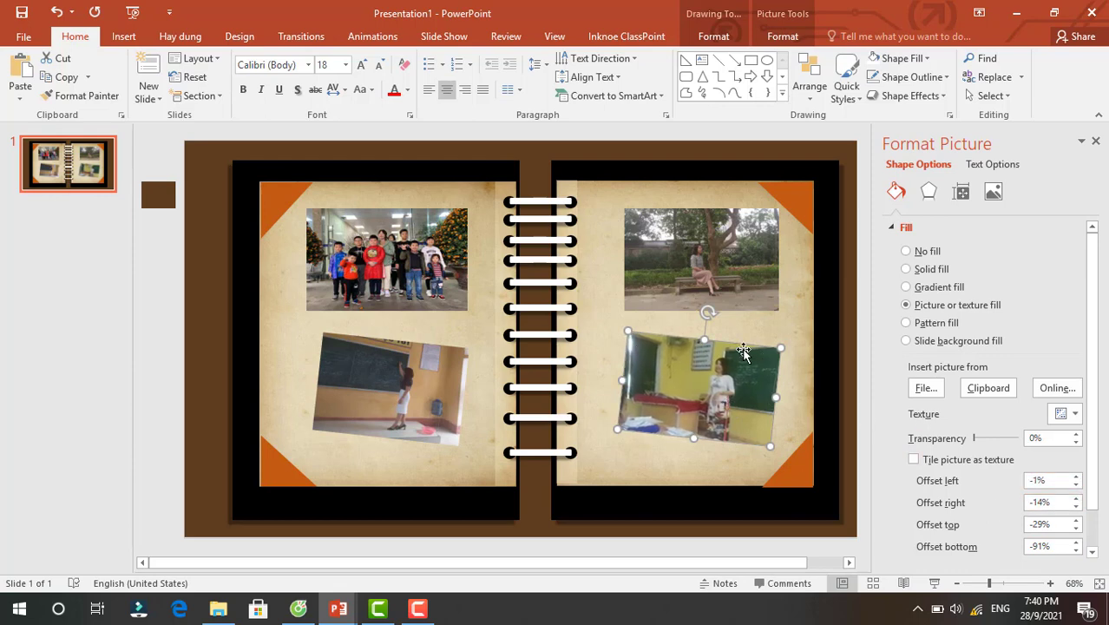
Duplicate slide 1 twice with Ctrl+D to get three copies of the album spread.
{"action": "left_click", "coordinate": [96, 171]}
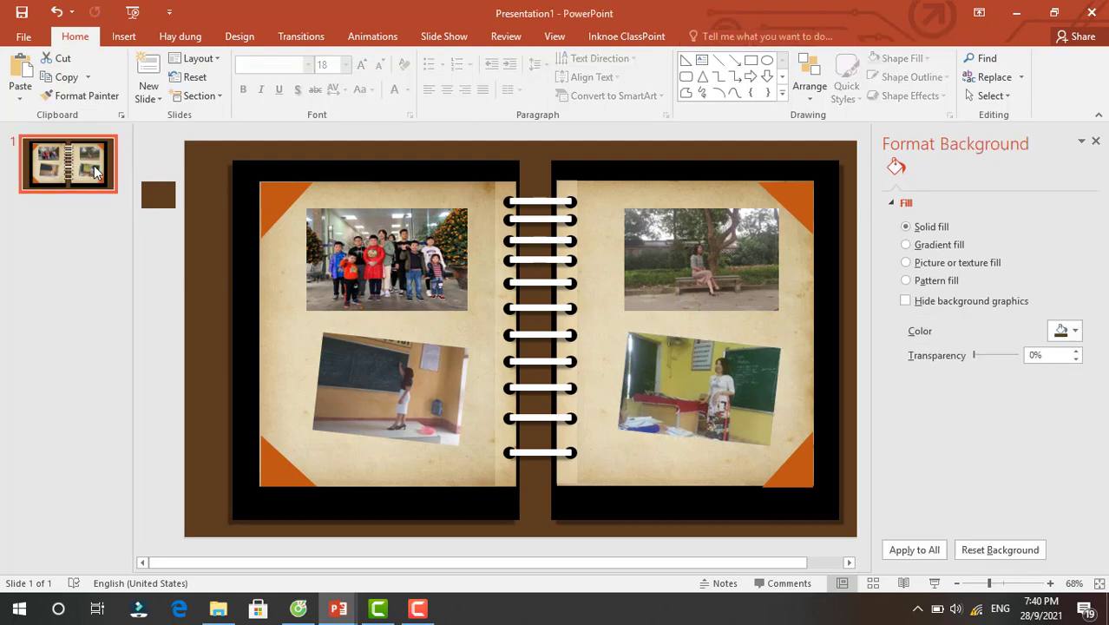
{"action": "key", "text": "ctrl+d"}
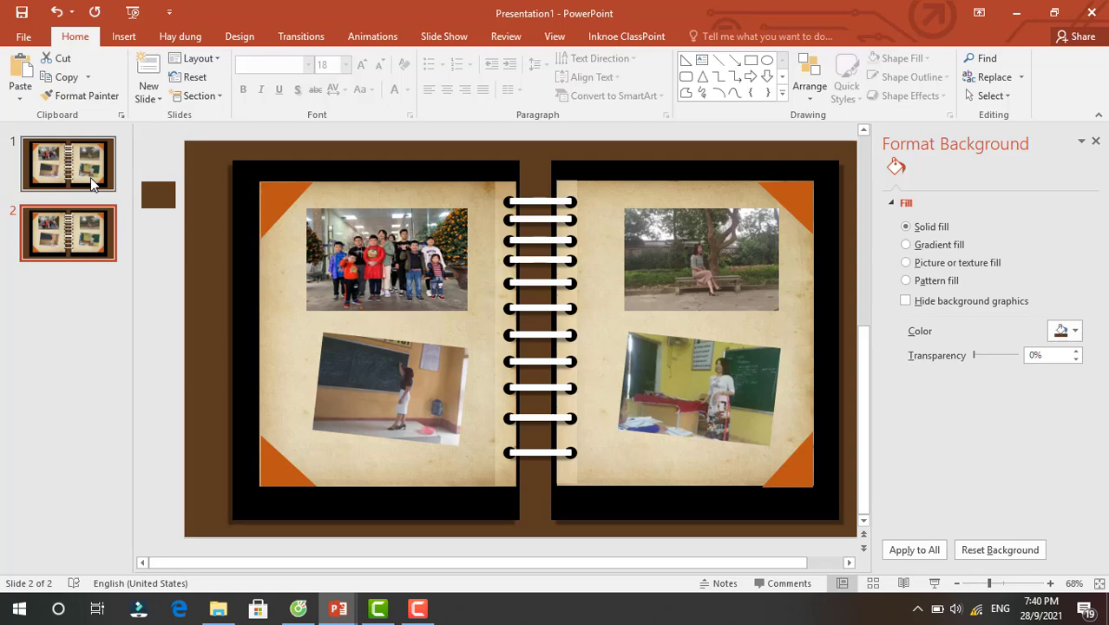
{"action": "key", "text": "ctrl+d"}
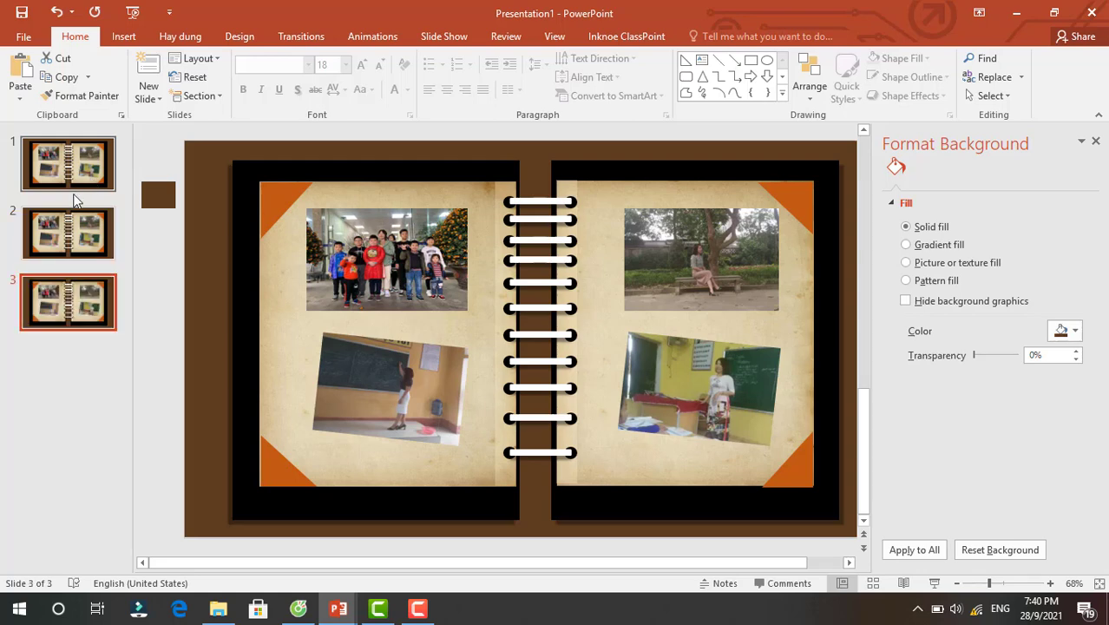
{"action": "left_click", "coordinate": [78, 295]}
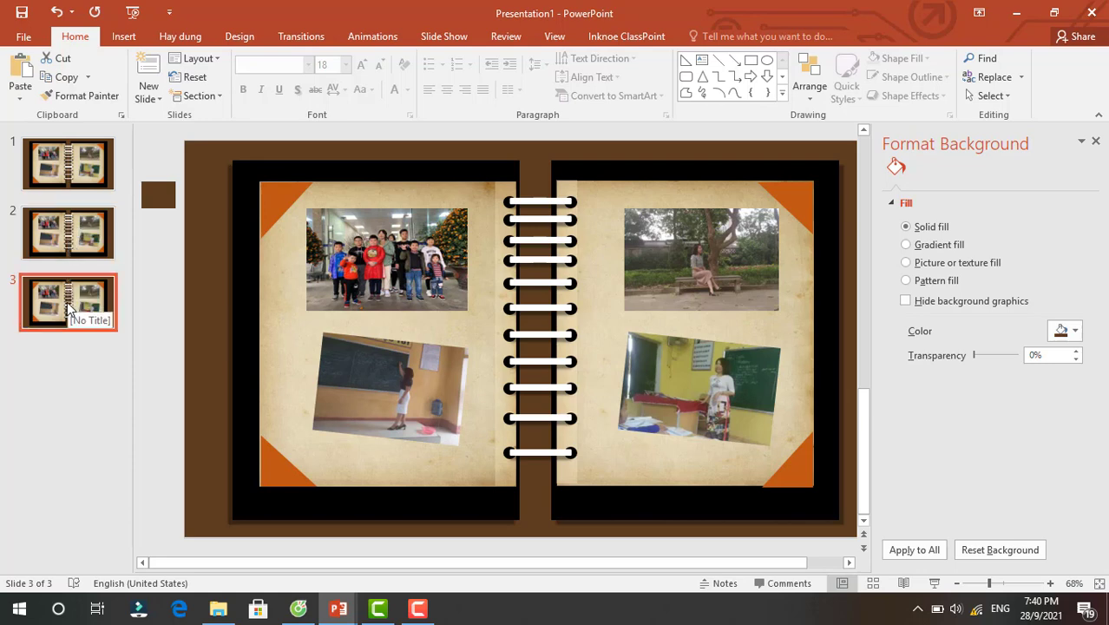
Replace the top-left photo on slide 3 with picture 5 as its fill.
{"action": "left_click", "coordinate": [386, 269]}
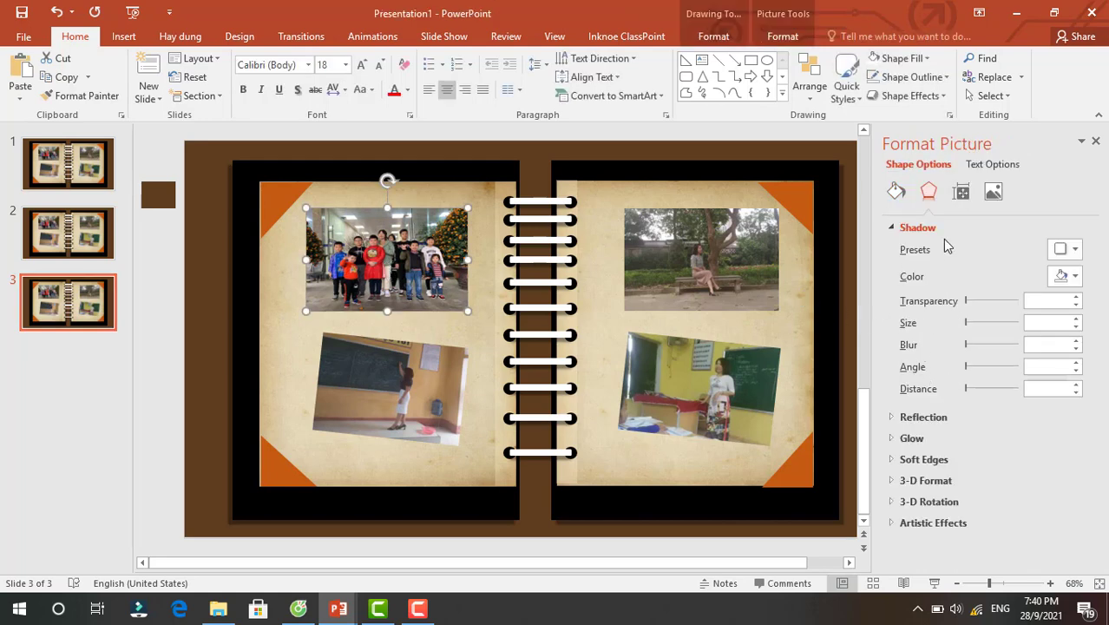
{"action": "left_click", "coordinate": [896, 191]}
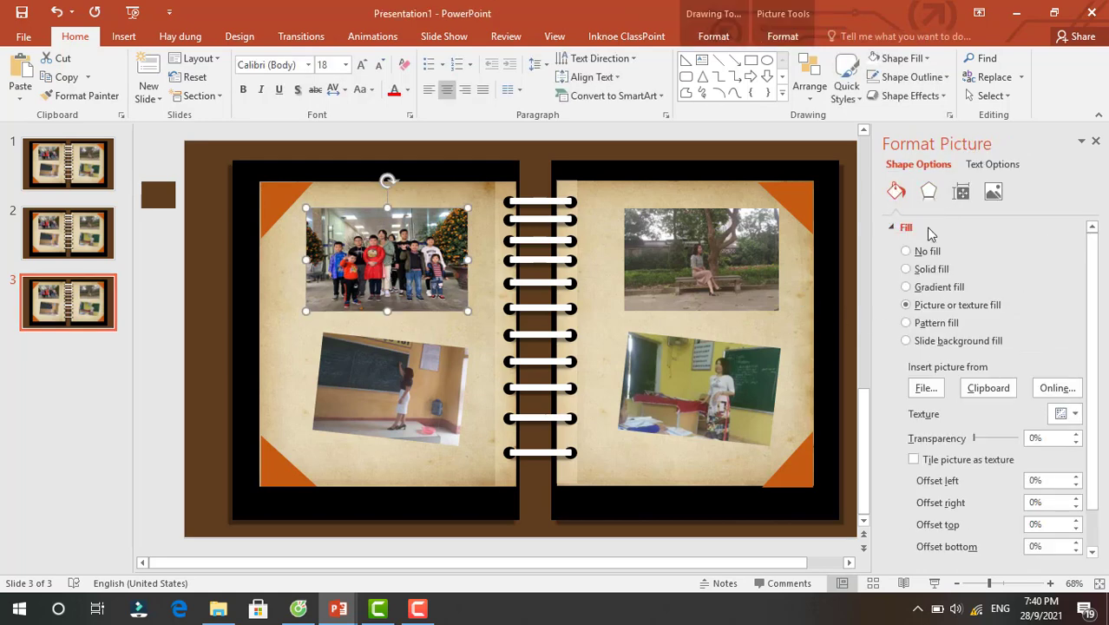
{"action": "left_click", "coordinate": [924, 389]}
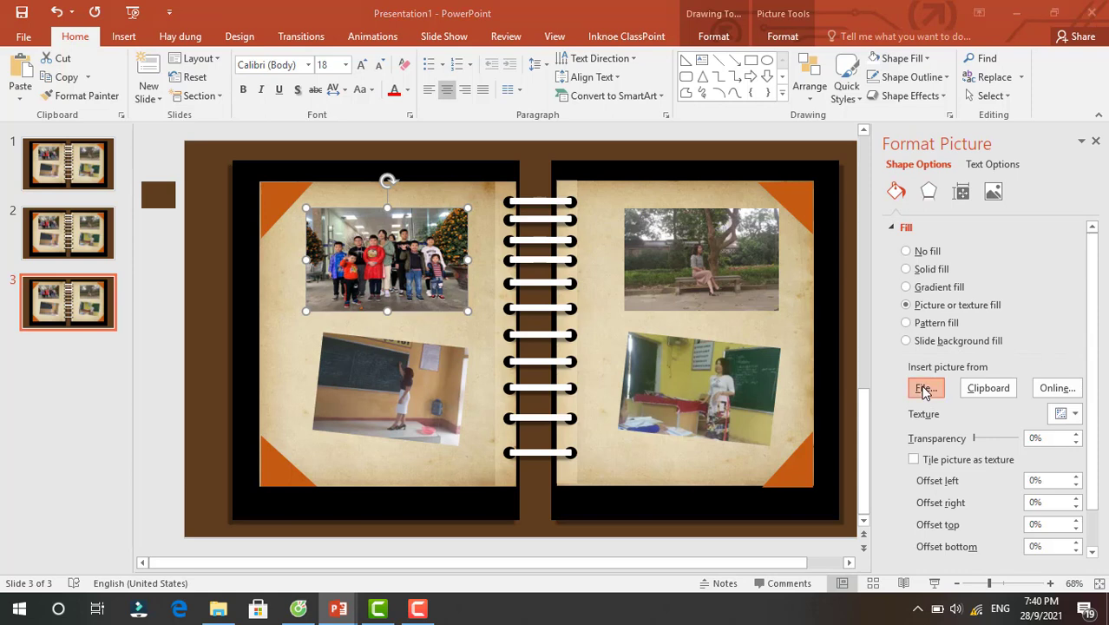
{"action": "scroll", "coordinate": [295, 243], "scroll_direction": "down", "scroll_amount": 2}
{"action": "scroll", "coordinate": [295, 243], "scroll_direction": "down", "scroll_amount": 2}
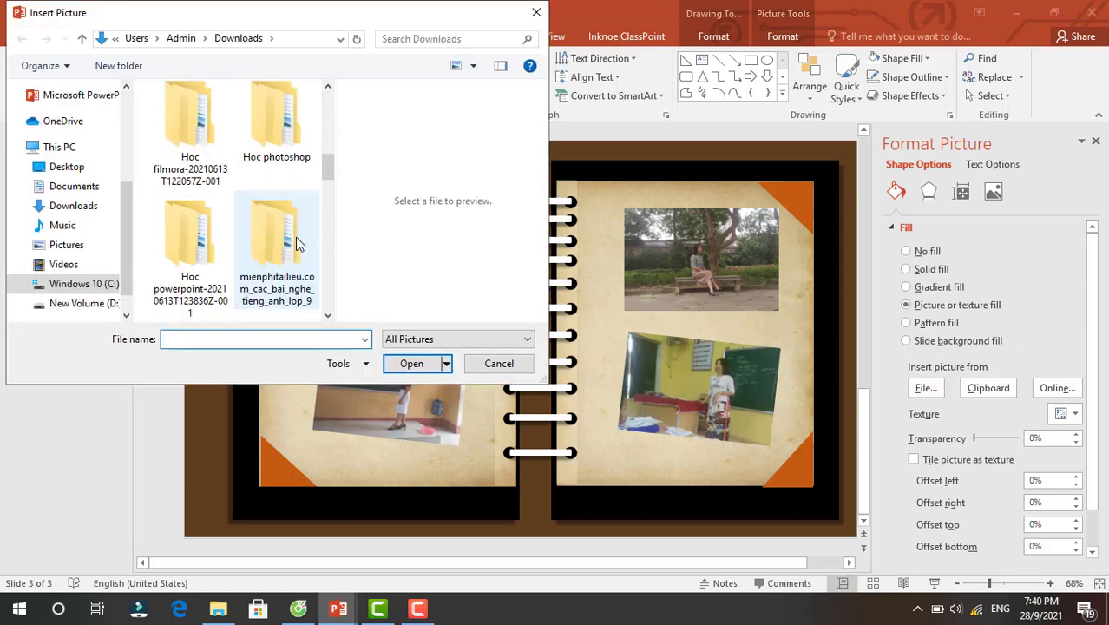
{"action": "scroll", "coordinate": [295, 242], "scroll_direction": "down", "scroll_amount": 1}
{"action": "scroll", "coordinate": [295, 243], "scroll_direction": "down", "scroll_amount": 2}
{"action": "scroll", "coordinate": [295, 243], "scroll_direction": "down", "scroll_amount": 2}
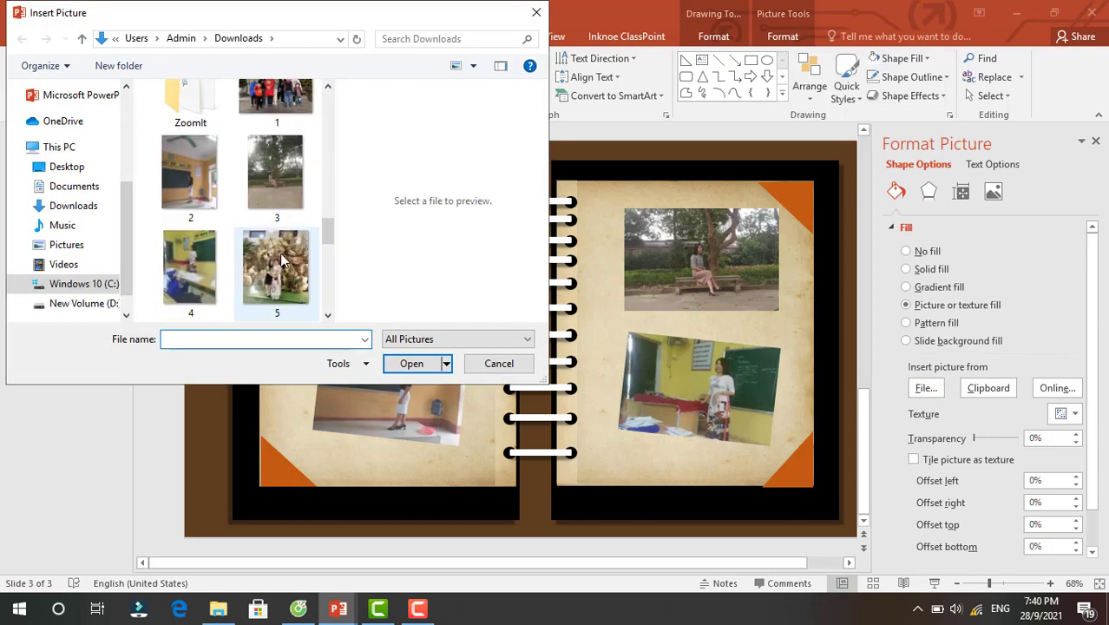
{"action": "left_click", "coordinate": [280, 258]}
{"action": "left_click", "coordinate": [397, 365]}
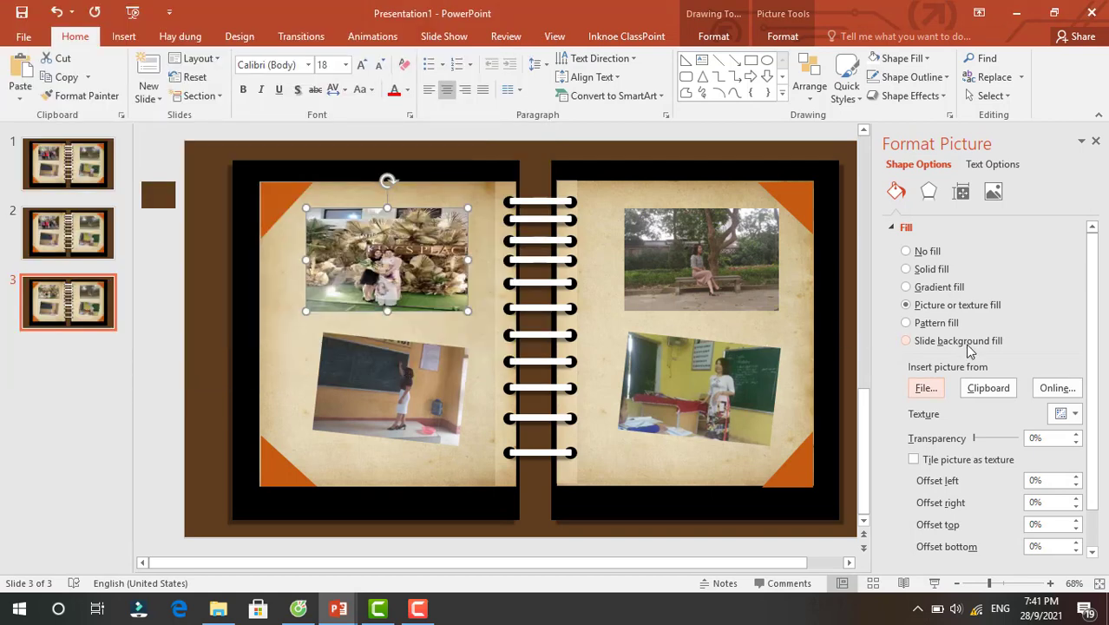
Set the photo's left fill offset to -2% and lower the top offset to about -35%.
{"action": "left_click", "coordinate": [1076, 476]}
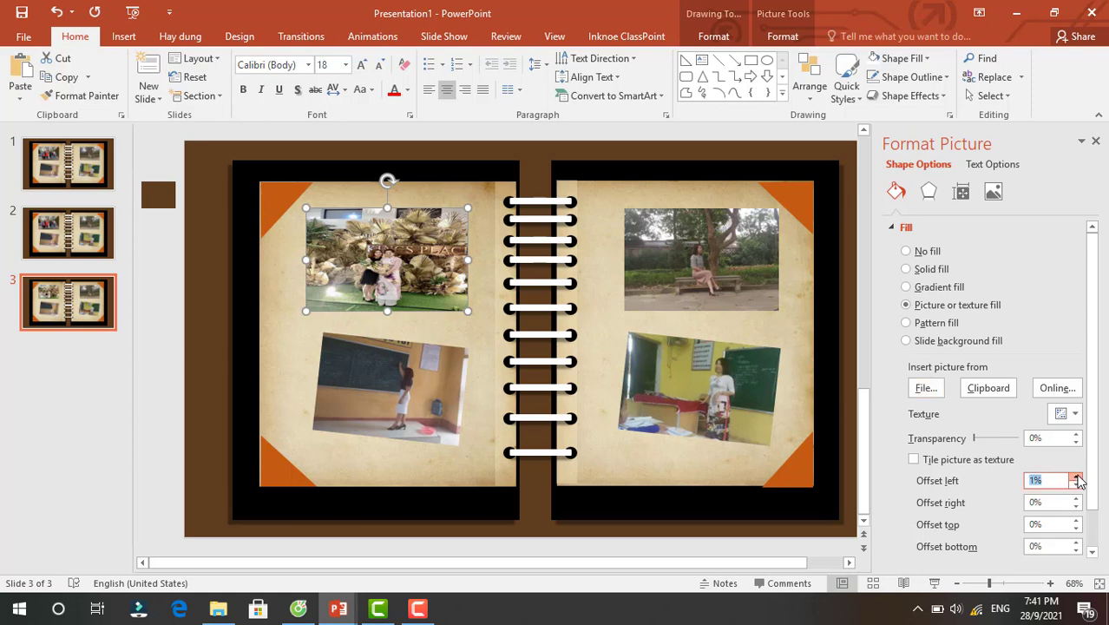
{"action": "left_click", "coordinate": [1076, 484]}
{"action": "left_click", "coordinate": [1076, 528]}
{"action": "left_click", "coordinate": [1076, 524]}
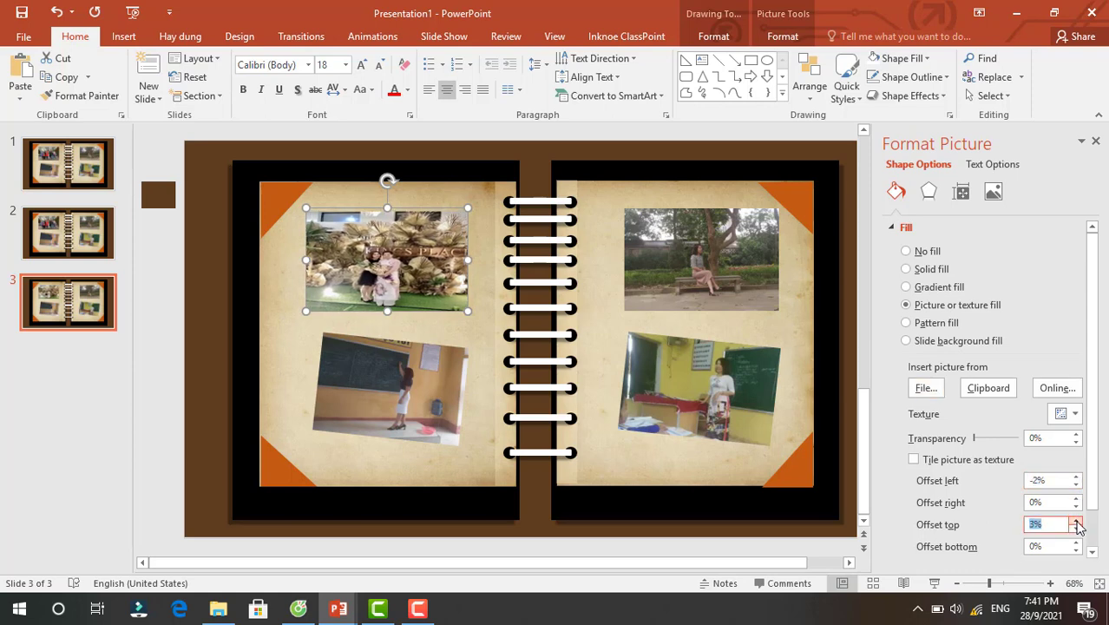
{"action": "left_click", "coordinate": [1075, 531]}
{"action": "left_click", "coordinate": [1076, 531]}
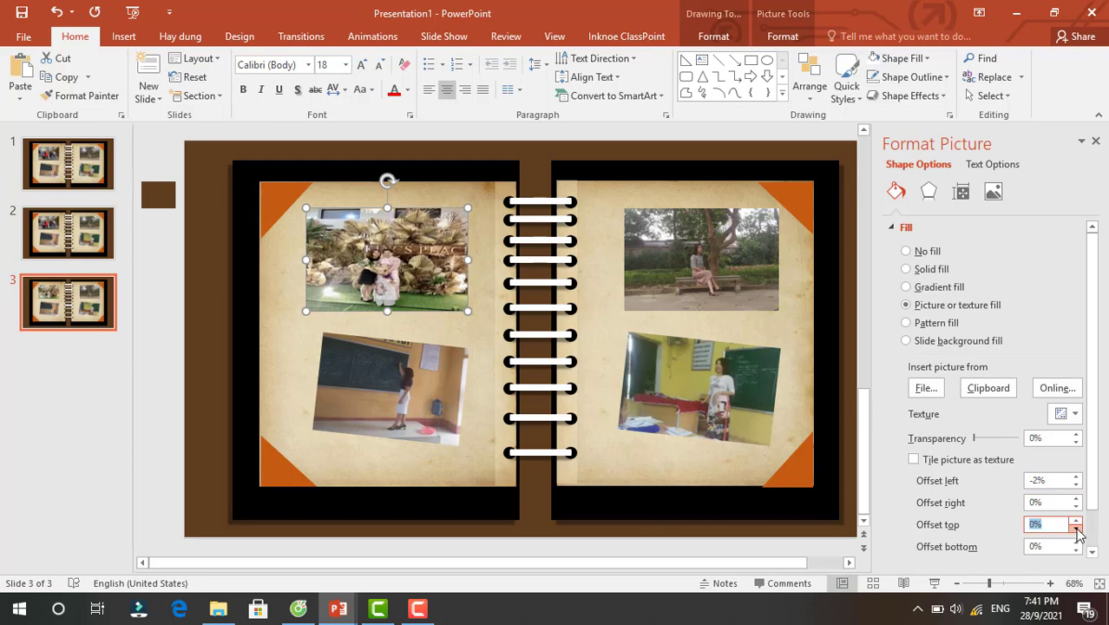
{"action": "left_click", "coordinate": [1076, 531]}
{"action": "left_click", "coordinate": [1076, 531]}
{"action": "left_click", "coordinate": [1075, 531]}
{"action": "left_click", "coordinate": [1076, 531]}
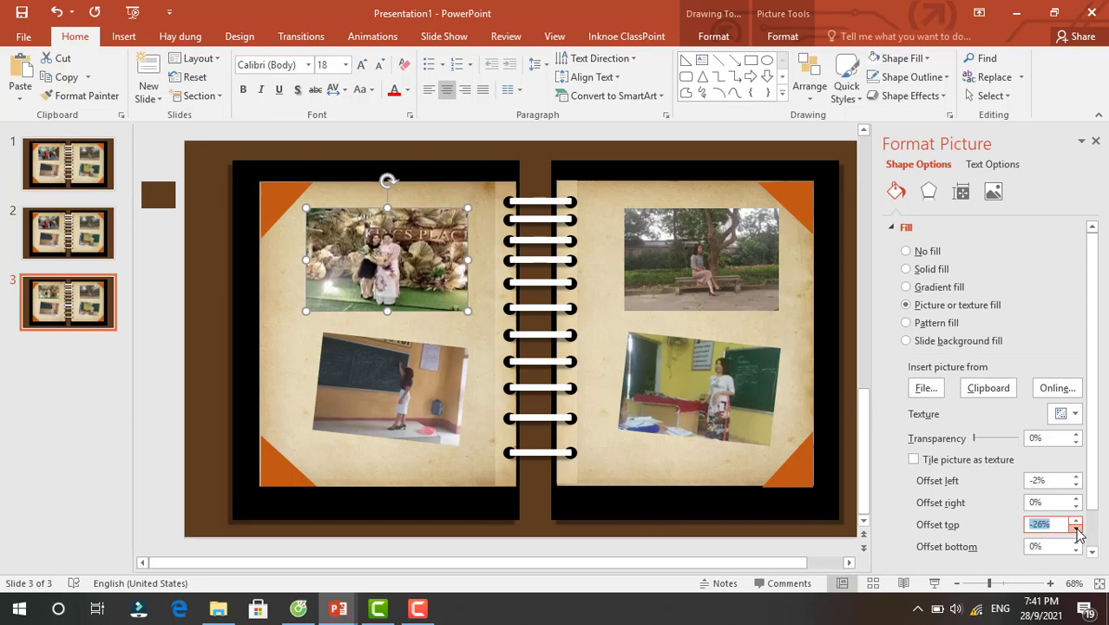
{"action": "left_click", "coordinate": [1076, 531]}
{"action": "left_click", "coordinate": [1076, 530]}
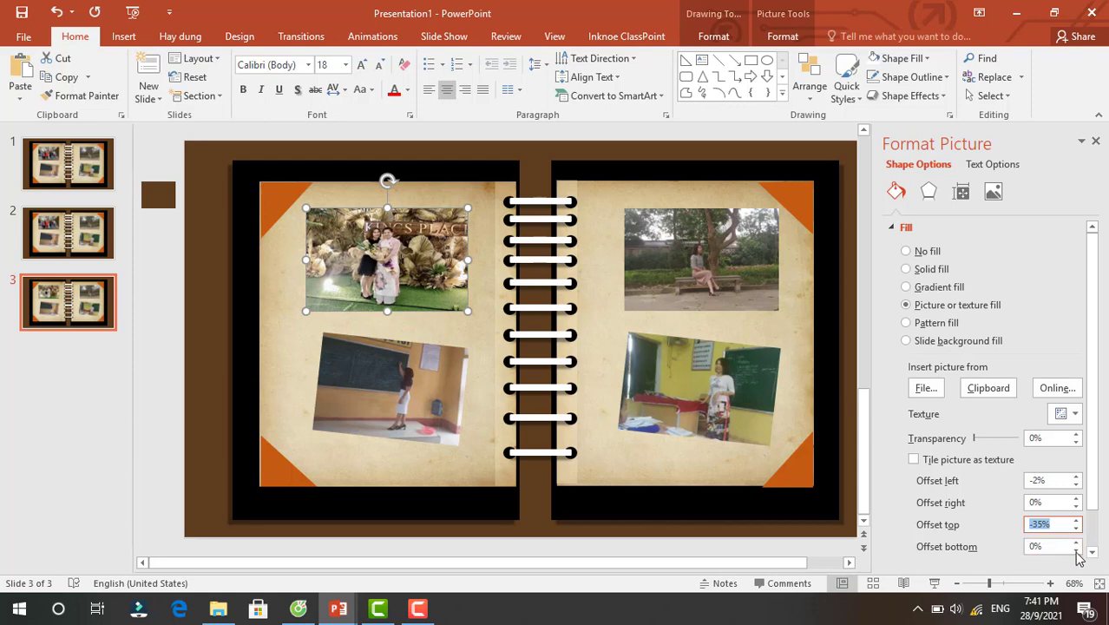
Keep the bottom offset at 0% and bring the top offset down to -50%.
{"action": "left_click", "coordinate": [1076, 550]}
{"action": "left_click", "coordinate": [1076, 551]}
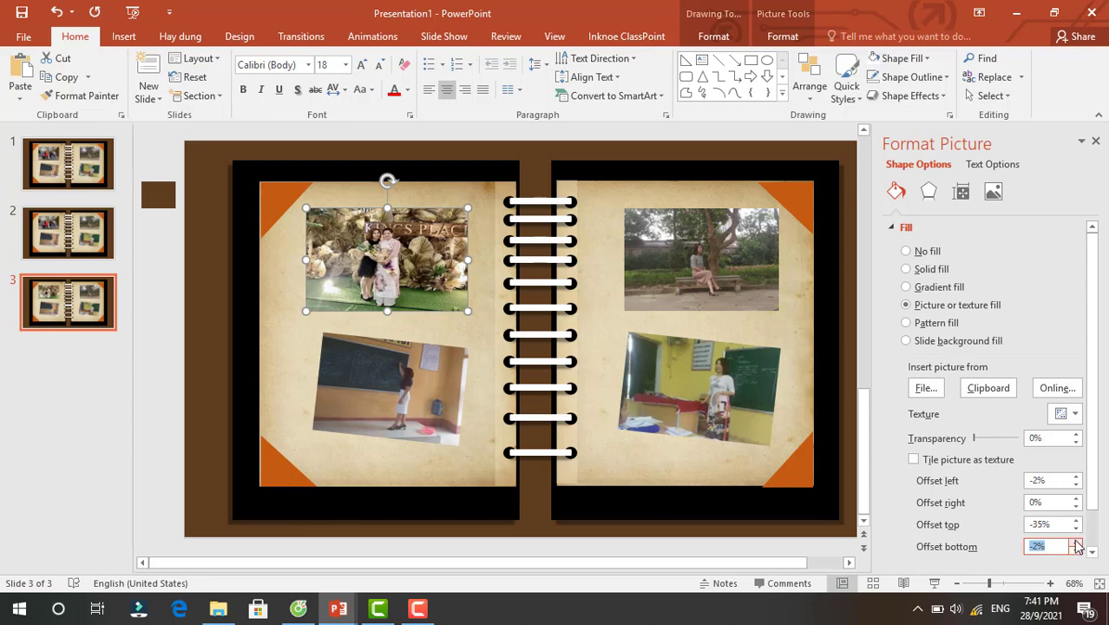
{"action": "left_click", "coordinate": [1076, 543]}
{"action": "left_click", "coordinate": [1076, 543]}
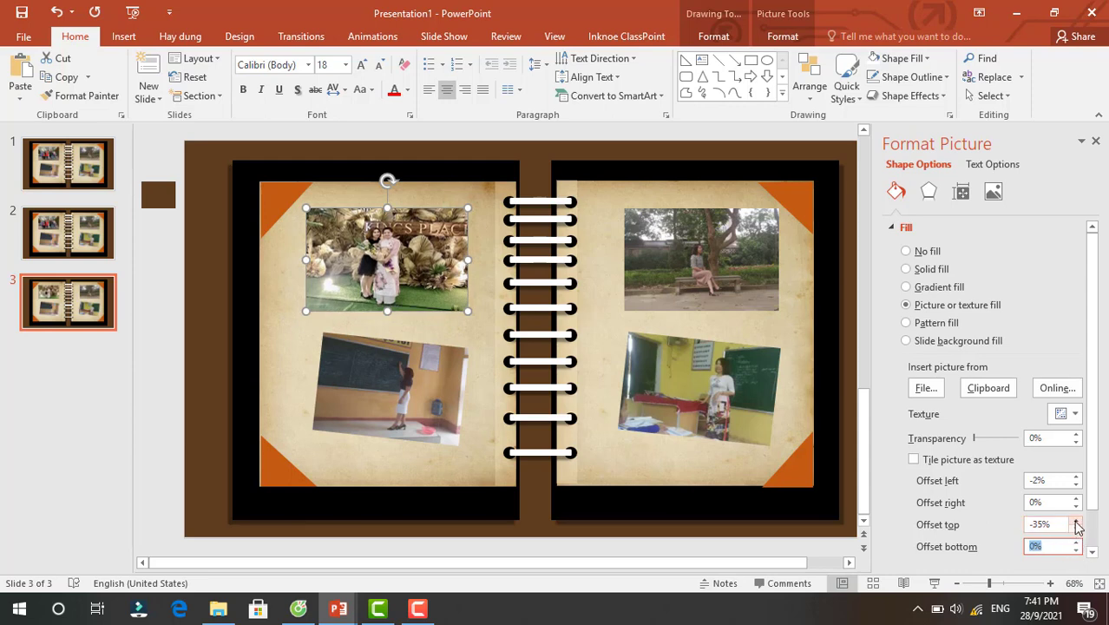
{"action": "left_click", "coordinate": [1076, 522]}
{"action": "left_click", "coordinate": [1075, 521]}
{"action": "left_click", "coordinate": [1076, 530]}
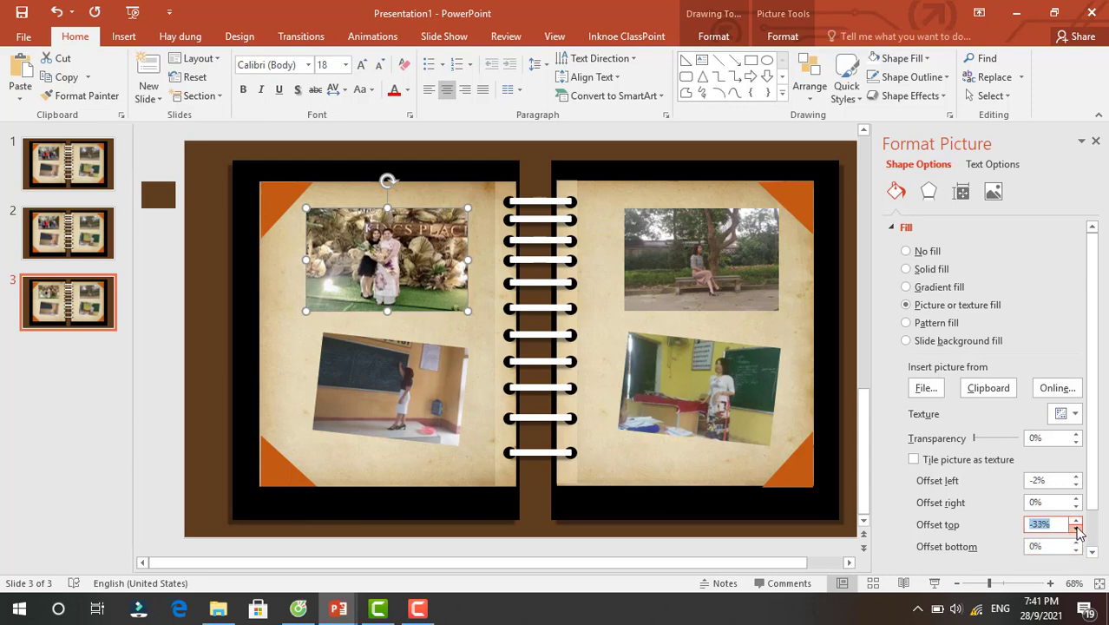
{"action": "left_click", "coordinate": [1076, 531]}
{"action": "left_click", "coordinate": [1077, 530]}
{"action": "left_click", "coordinate": [1076, 530]}
{"action": "left_click", "coordinate": [1077, 530]}
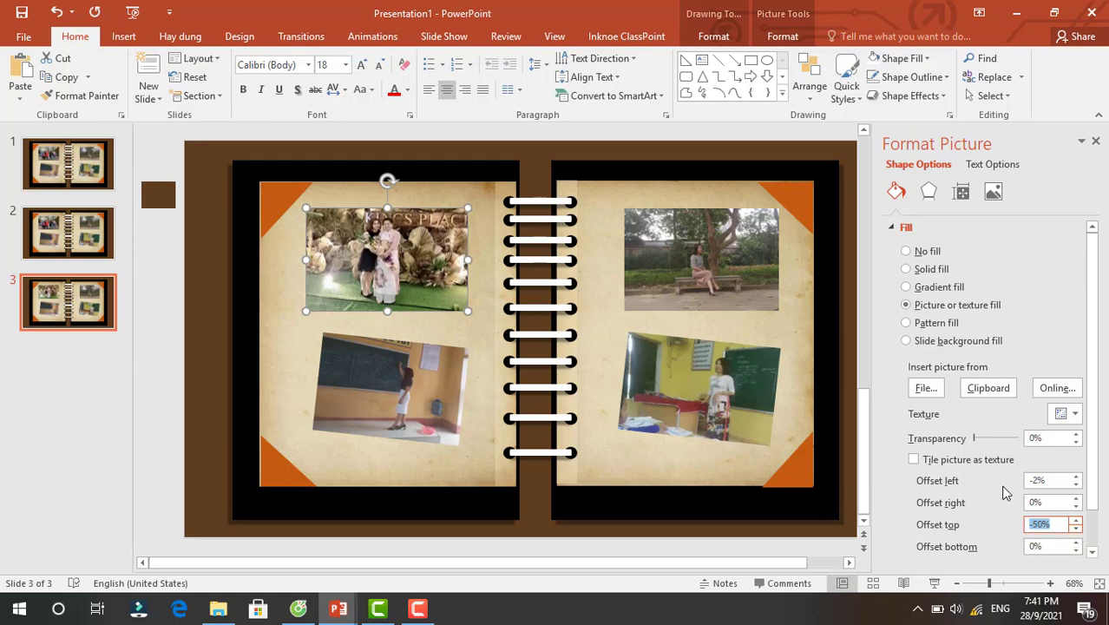
Fill the lower-left photo frame on slide 3 with photo 6.
{"action": "left_click", "coordinate": [403, 405]}
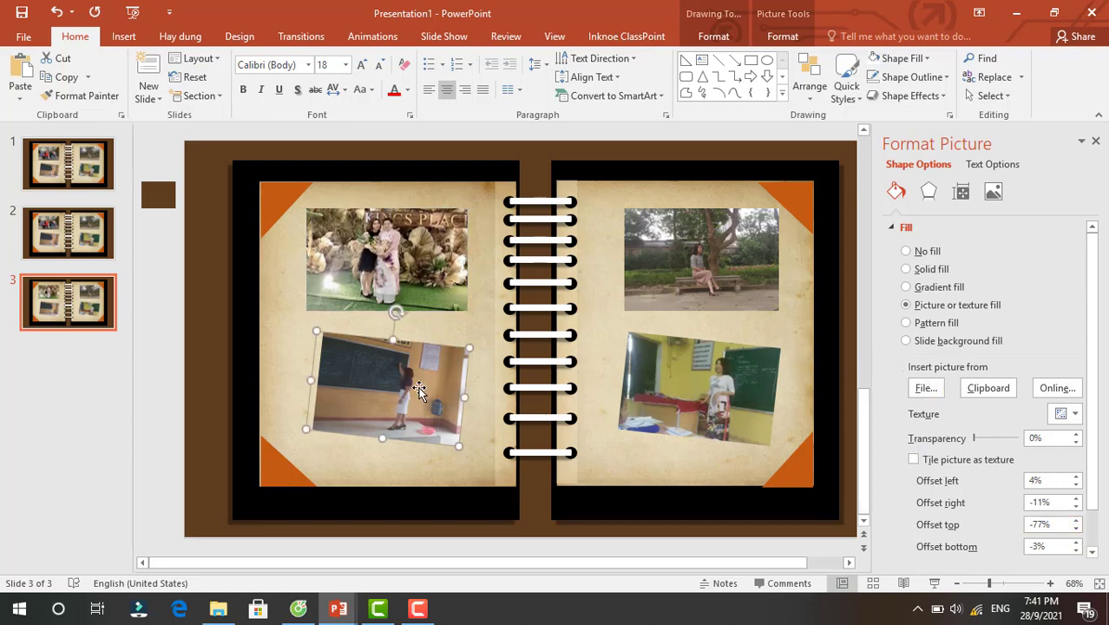
{"action": "left_click", "coordinate": [913, 395]}
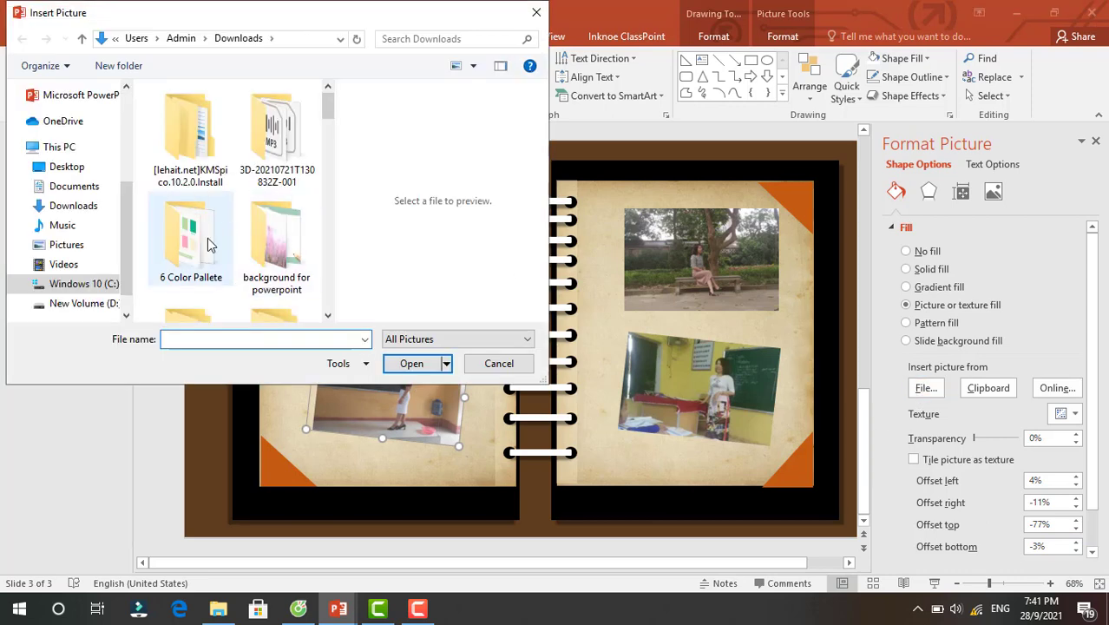
{"action": "scroll", "coordinate": [207, 238], "scroll_direction": "down", "scroll_amount": 3}
{"action": "scroll", "coordinate": [207, 241], "scroll_direction": "down", "scroll_amount": 3}
{"action": "scroll", "coordinate": [207, 238], "scroll_direction": "down", "scroll_amount": 3}
{"action": "scroll", "coordinate": [207, 238], "scroll_direction": "down", "scroll_amount": 3}
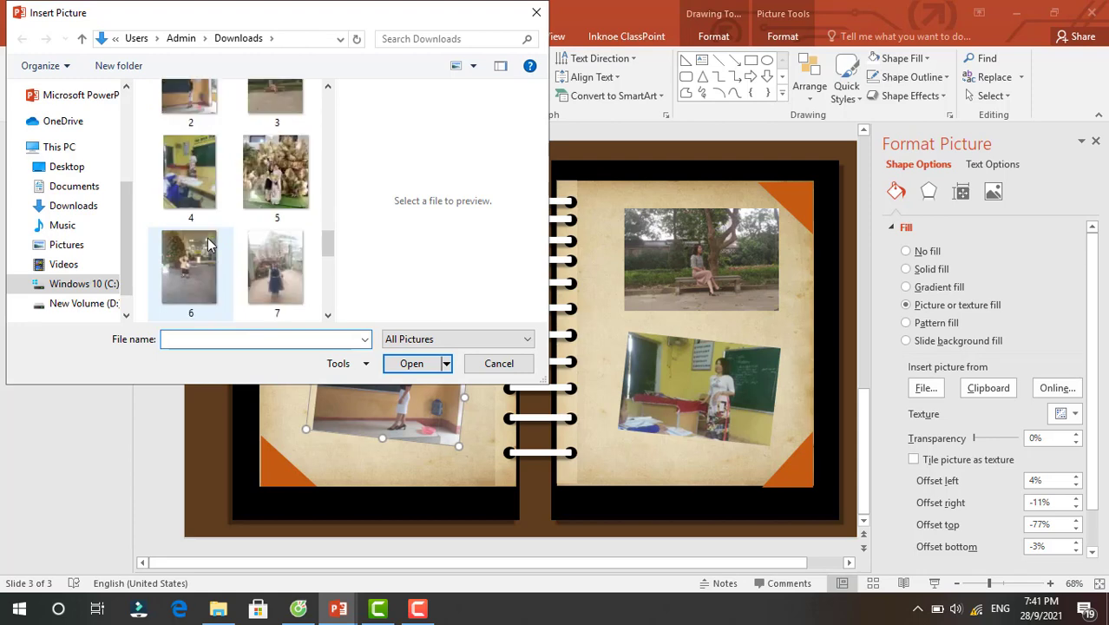
{"action": "left_click", "coordinate": [178, 275]}
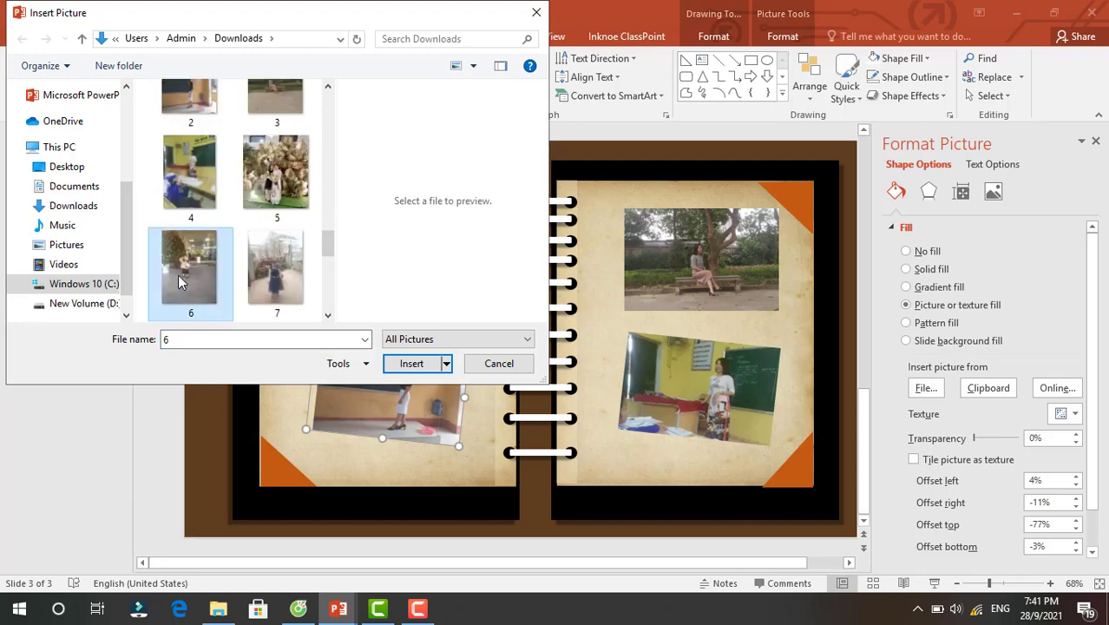
{"action": "left_click", "coordinate": [413, 363]}
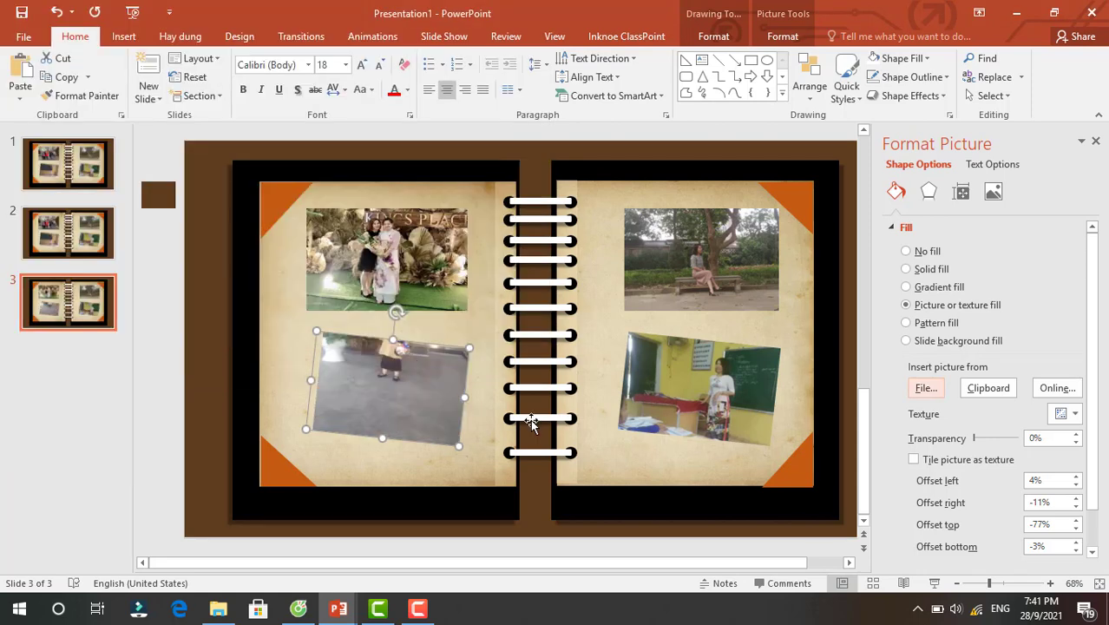
Set the lower-left photo's offsets to top -24%, bottom -56%, right -5%, left 0%.
{"action": "left_click", "coordinate": [1076, 521]}
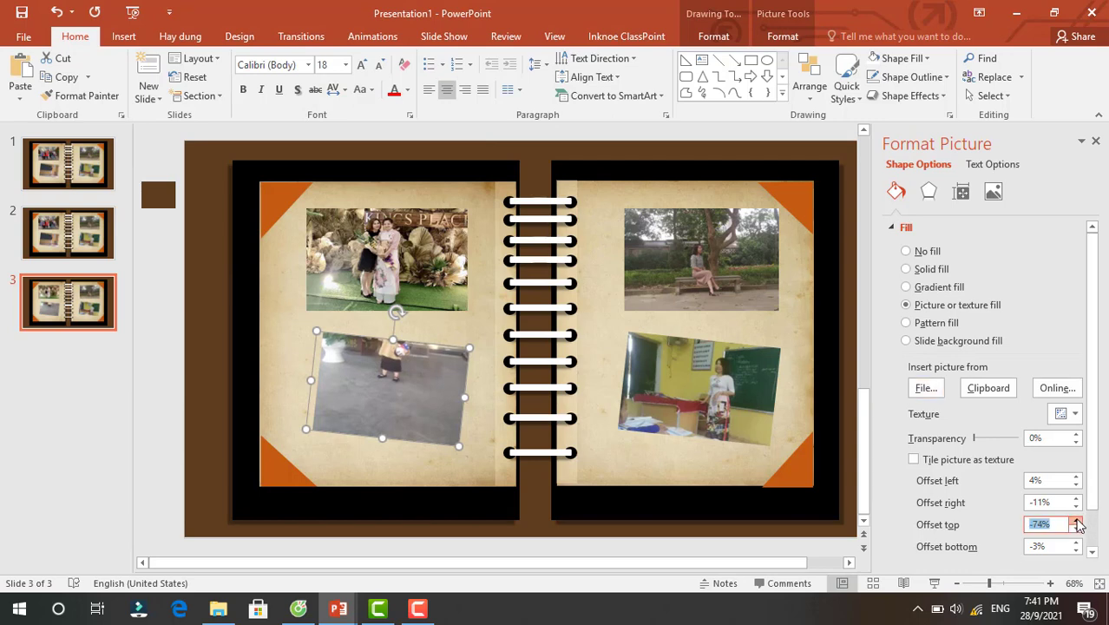
{"action": "left_click", "coordinate": [1076, 522]}
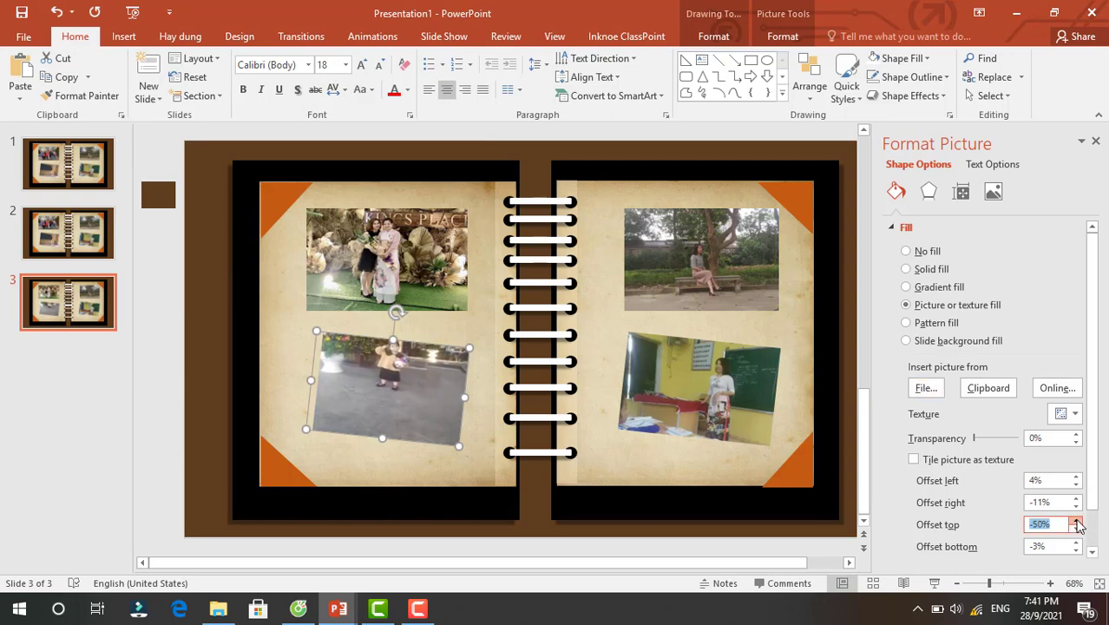
{"action": "left_click", "coordinate": [1076, 521]}
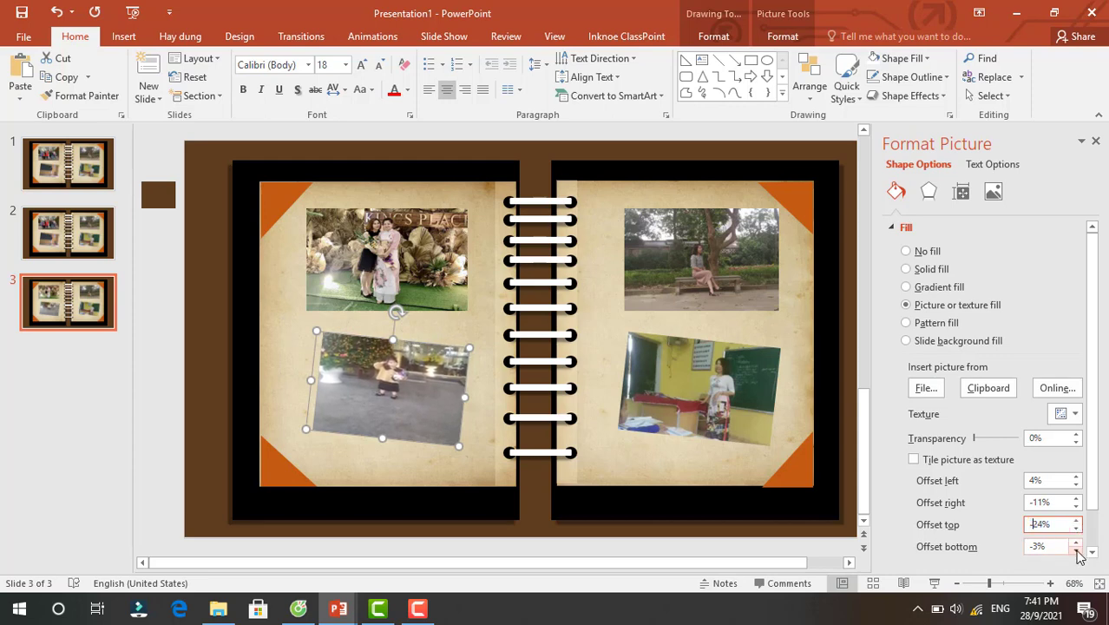
{"action": "left_click", "coordinate": [1076, 550]}
{"action": "left_click", "coordinate": [1076, 551]}
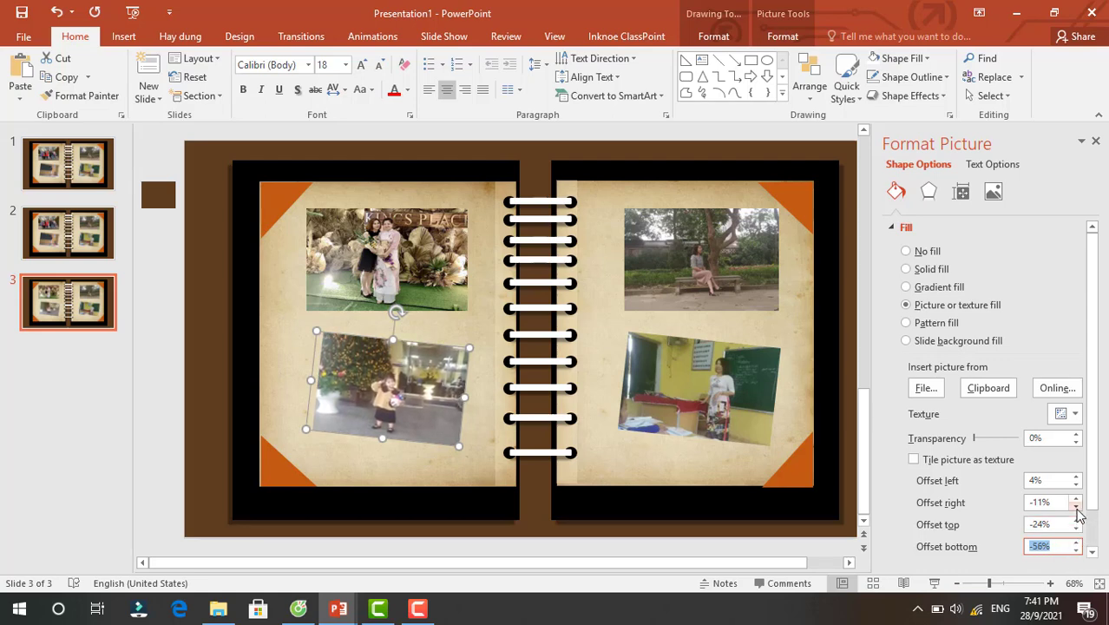
{"action": "left_click", "coordinate": [1076, 508]}
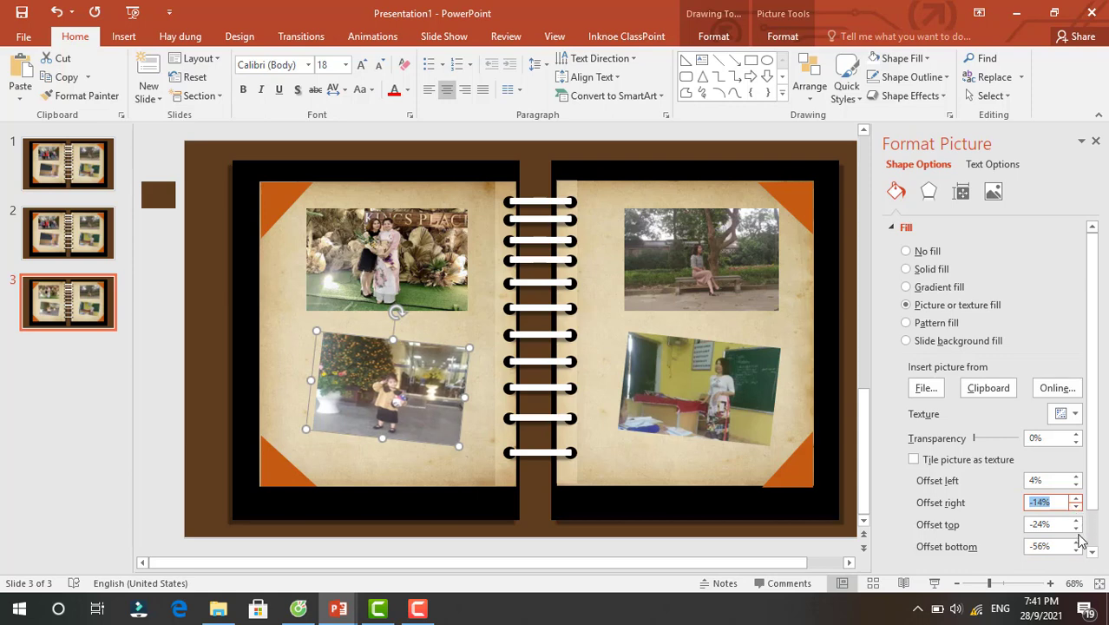
{"action": "left_click", "coordinate": [1075, 500]}
{"action": "left_click", "coordinate": [1076, 500]}
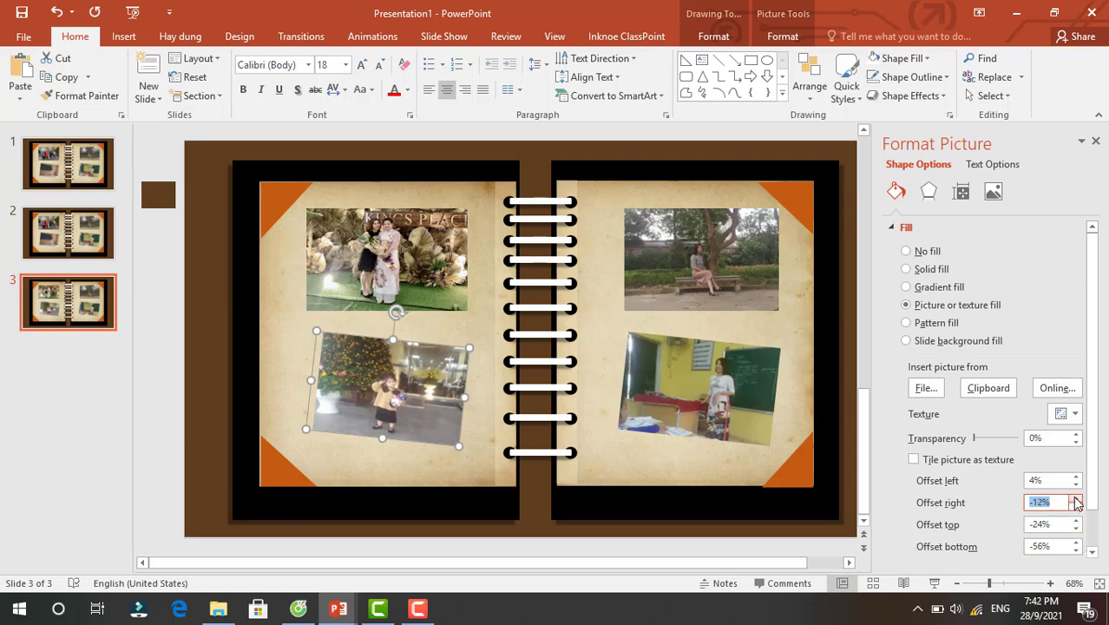
{"action": "left_click", "coordinate": [1076, 500]}
{"action": "left_click", "coordinate": [1075, 499]}
{"action": "left_click", "coordinate": [1076, 500]}
{"action": "left_click", "coordinate": [1076, 499]}
{"action": "left_click", "coordinate": [1076, 499]}
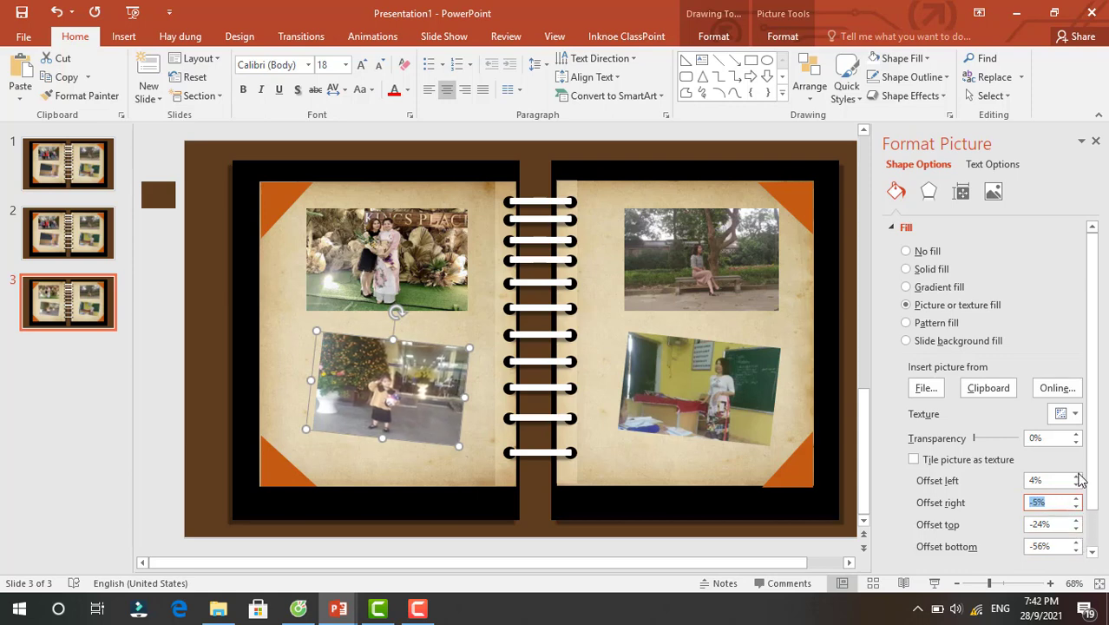
{"action": "left_click", "coordinate": [1076, 486]}
{"action": "left_click", "coordinate": [1075, 486]}
{"action": "left_click", "coordinate": [1076, 486]}
{"action": "left_click", "coordinate": [1076, 486]}
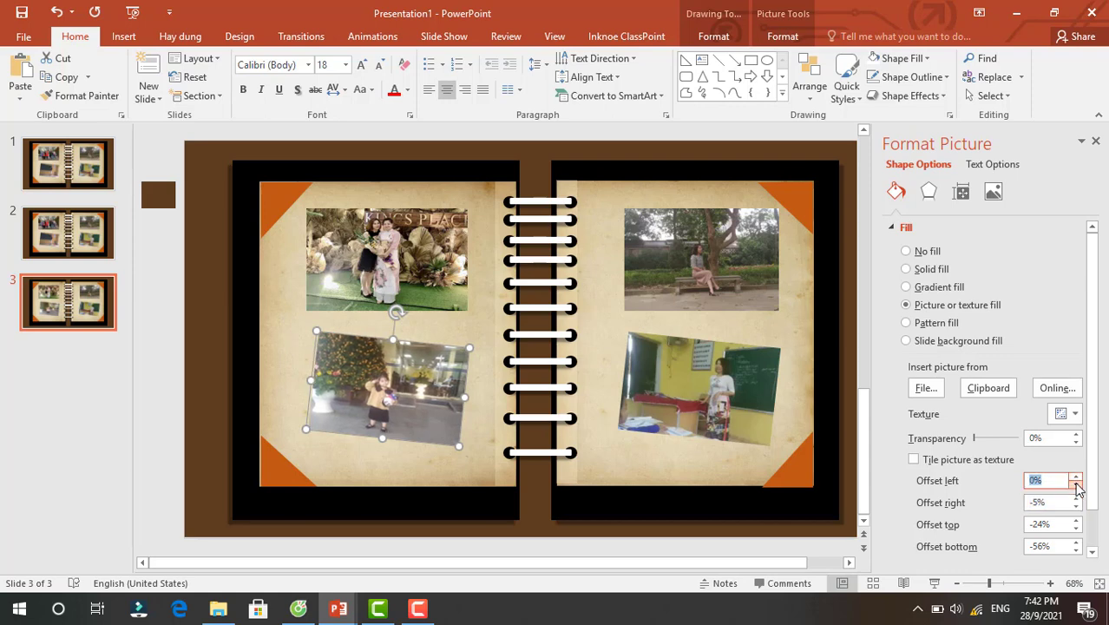
Fill the top-right photo frame with picture 7 from the Downloads folder.
{"action": "left_click", "coordinate": [717, 276]}
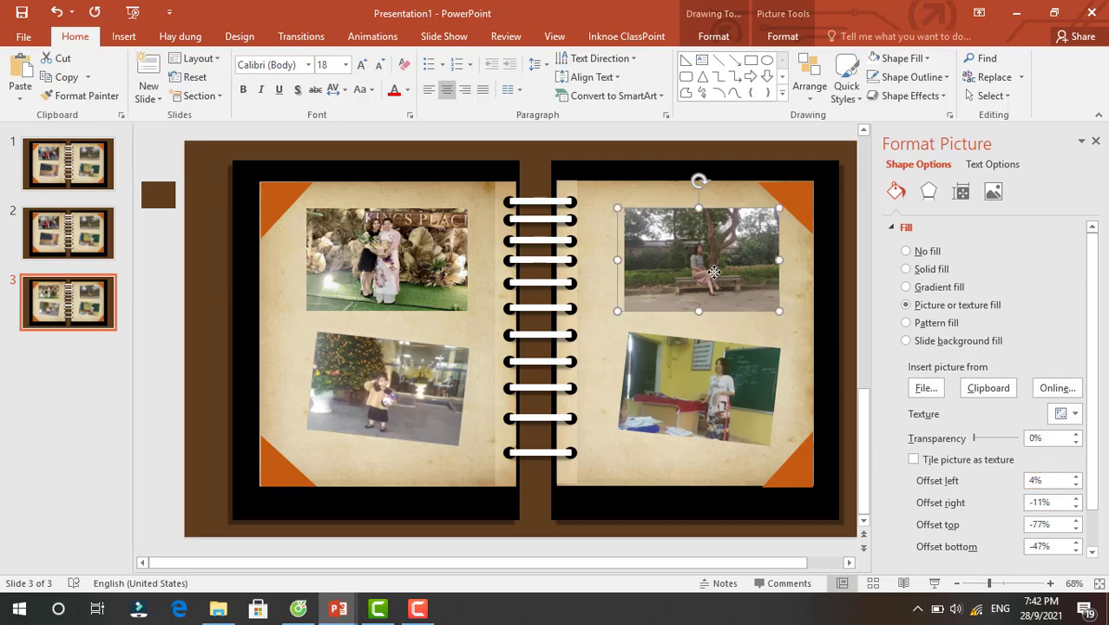
{"action": "left_click", "coordinate": [925, 388]}
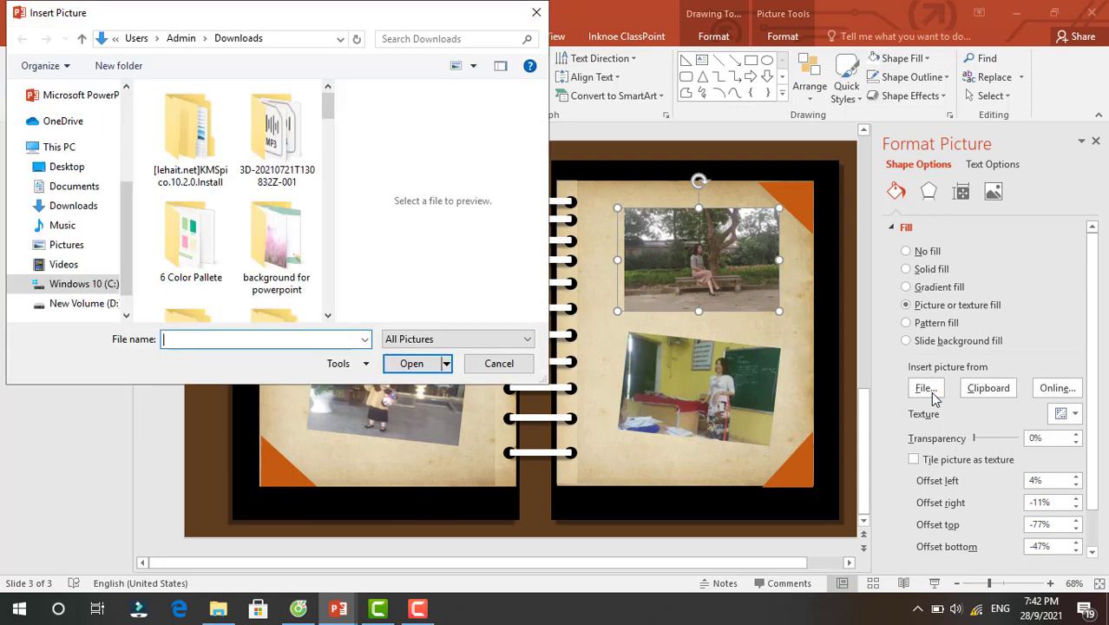
{"action": "scroll", "coordinate": [240, 276], "scroll_direction": "down", "scroll_amount": 2}
{"action": "scroll", "coordinate": [239, 276], "scroll_direction": "down", "scroll_amount": 2}
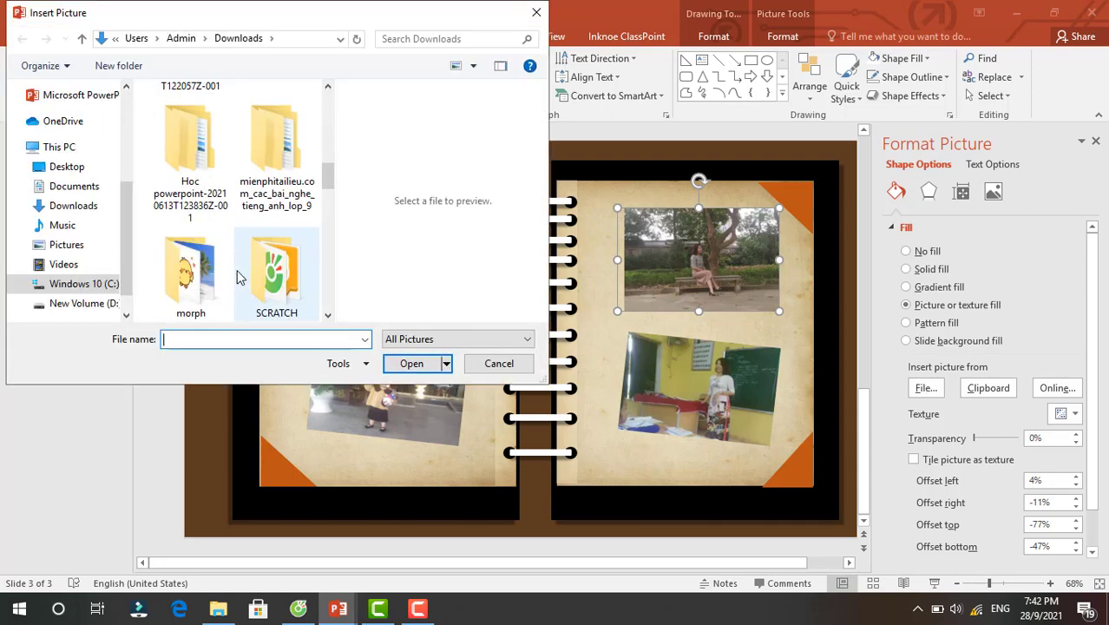
{"action": "scroll", "coordinate": [239, 275], "scroll_direction": "down", "scroll_amount": 3}
{"action": "scroll", "coordinate": [240, 276], "scroll_direction": "down", "scroll_amount": 1}
{"action": "scroll", "coordinate": [239, 276], "scroll_direction": "down", "scroll_amount": 2}
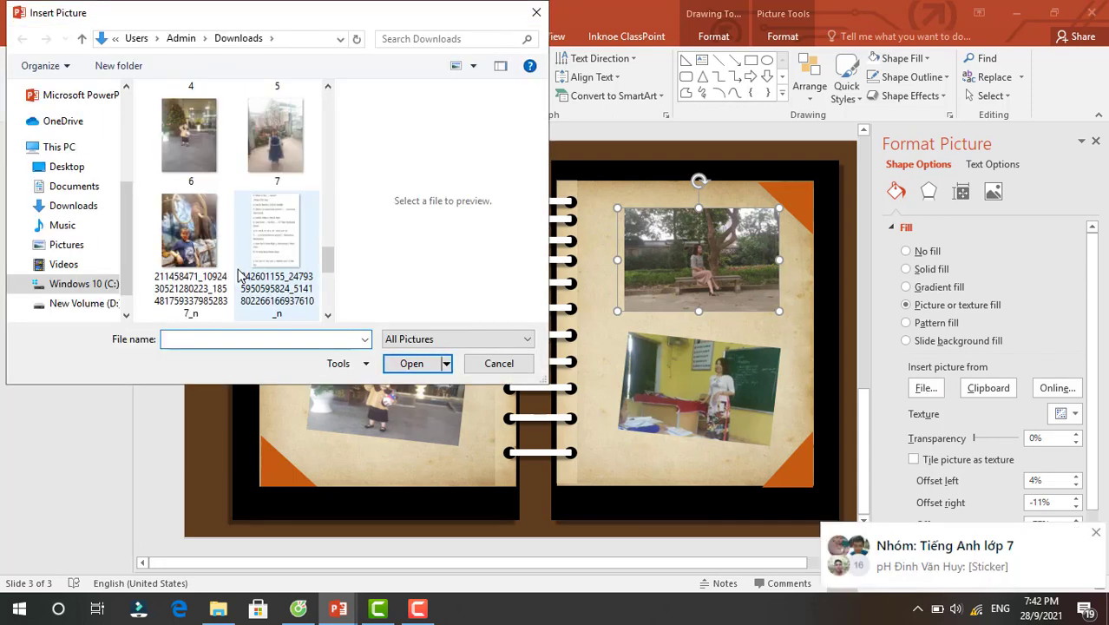
{"action": "left_click", "coordinate": [279, 143]}
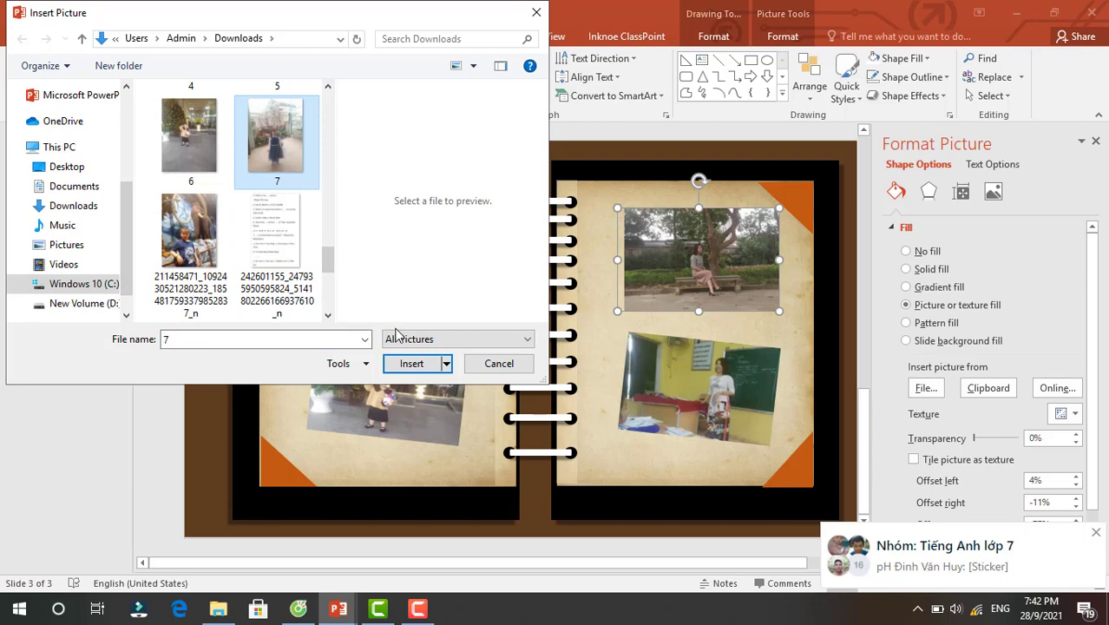
{"action": "left_click", "coordinate": [408, 364]}
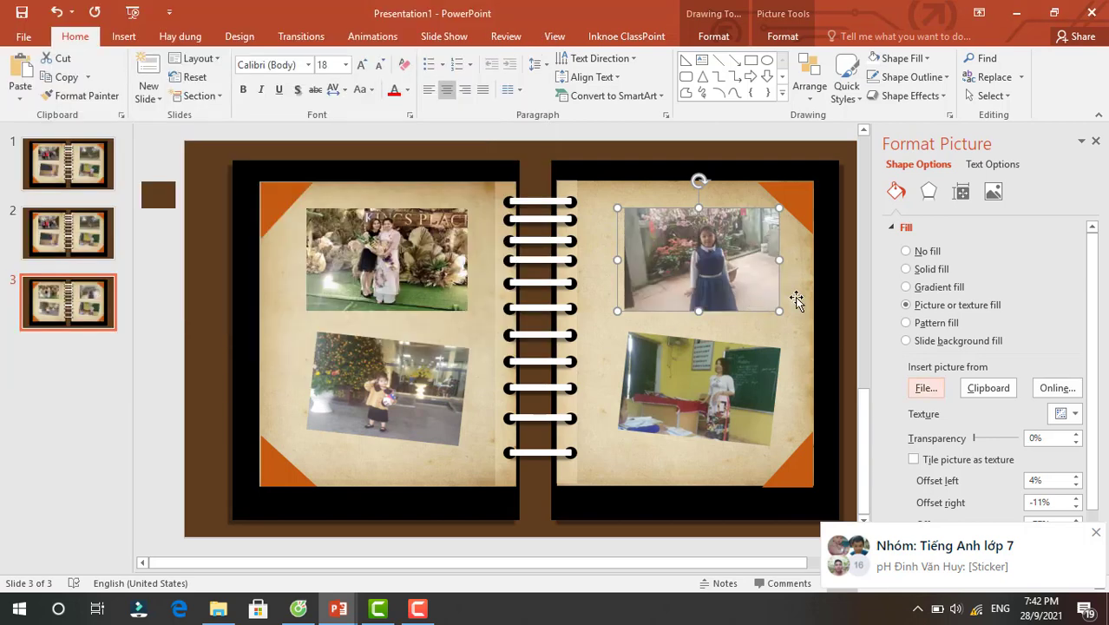
Set the top-right photo's offsets to top -84% and bottom -21%, then select the classroom photo.
{"action": "left_click", "coordinate": [1096, 533]}
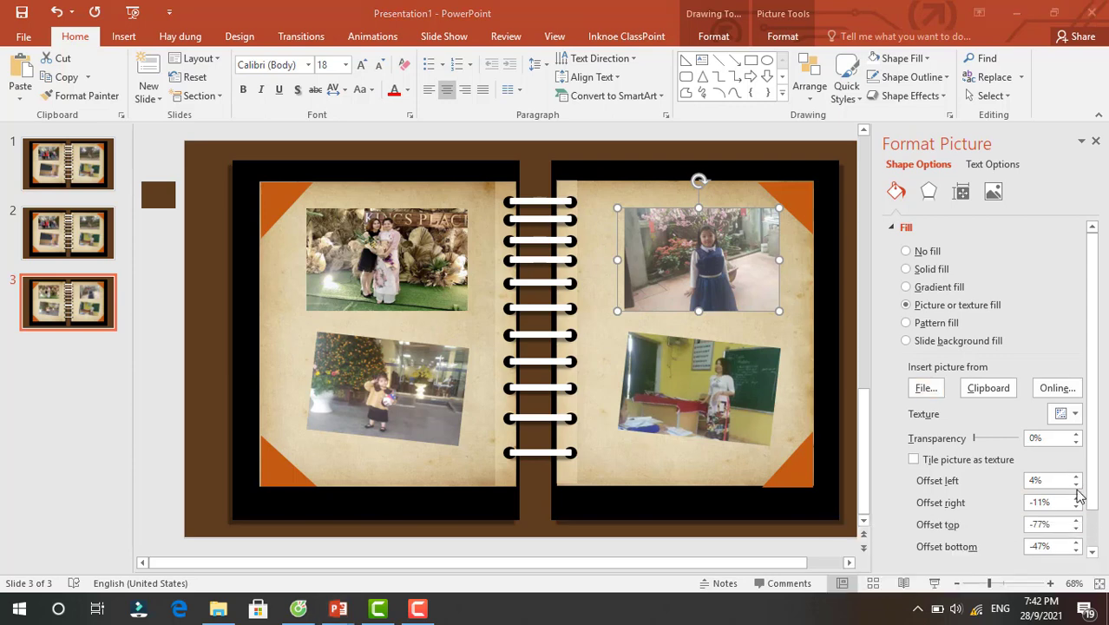
{"action": "left_click", "coordinate": [1076, 542]}
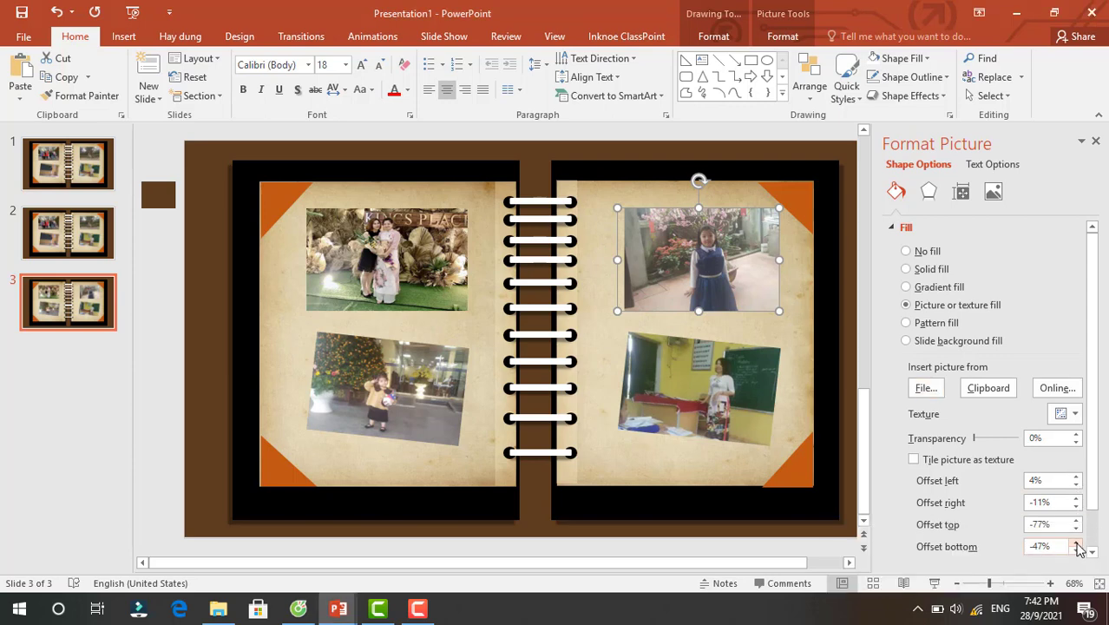
{"action": "left_click", "coordinate": [1077, 544]}
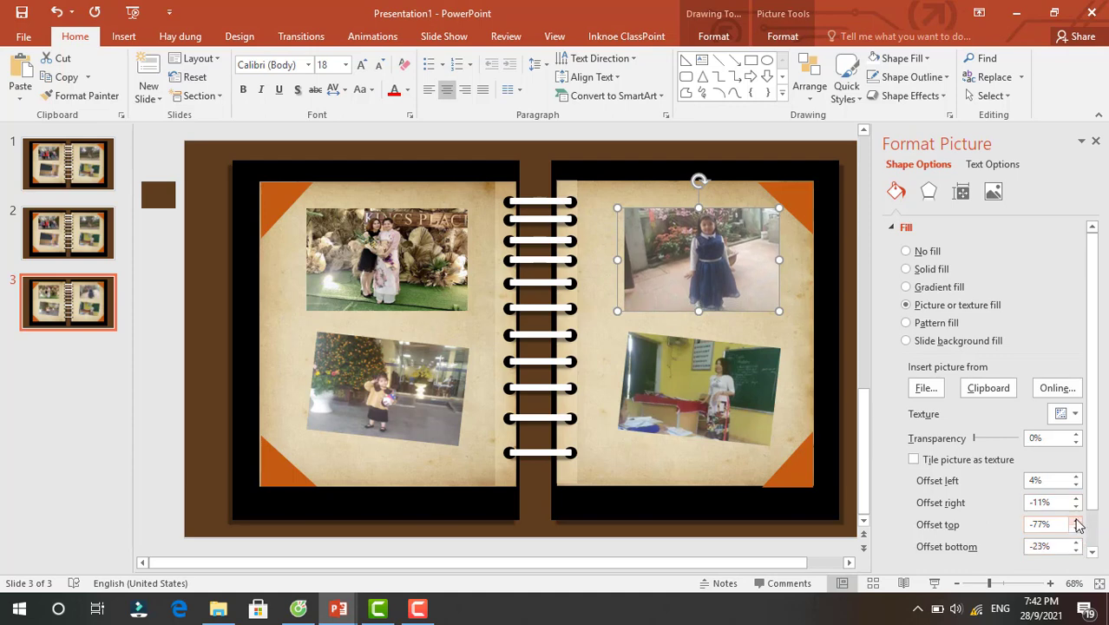
{"action": "left_click", "coordinate": [1076, 521]}
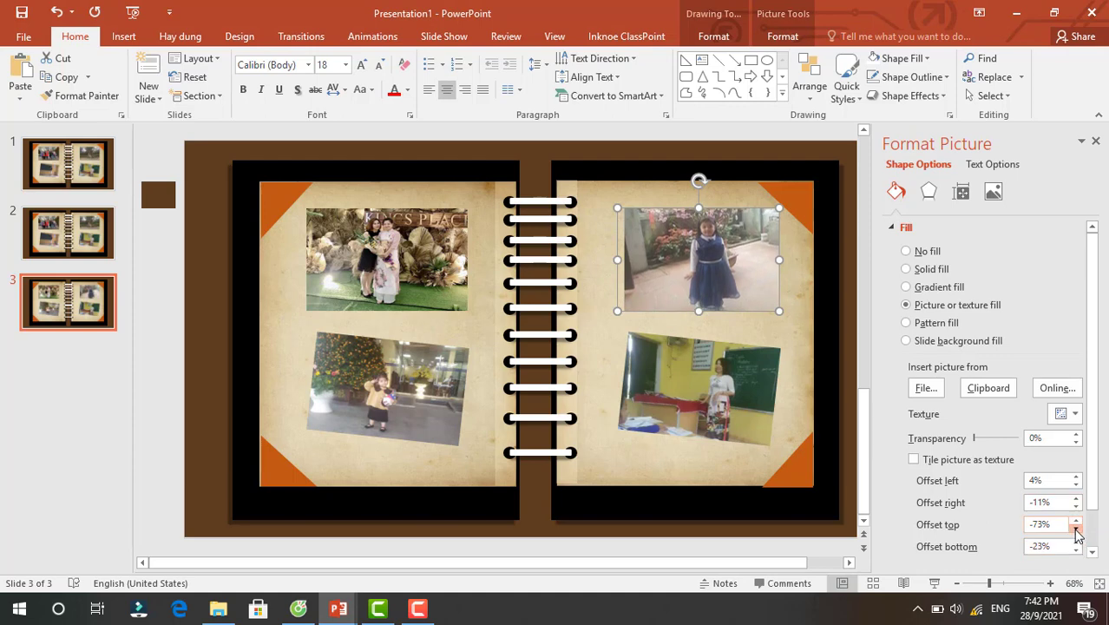
{"action": "left_click", "coordinate": [1076, 531]}
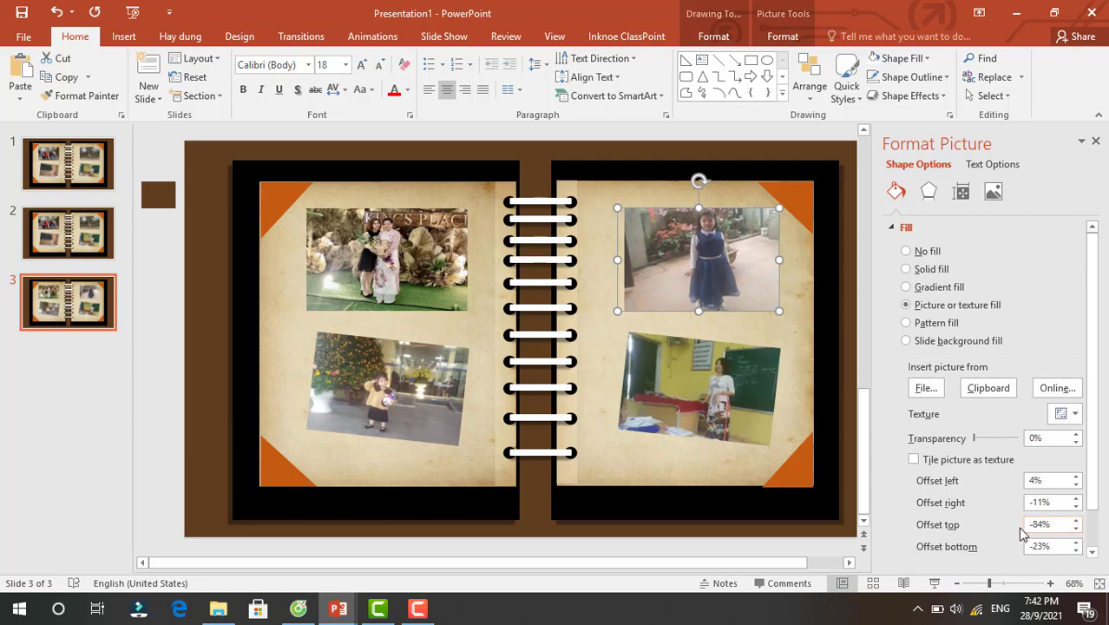
{"action": "left_click", "coordinate": [1076, 553]}
{"action": "left_click", "coordinate": [1076, 542]}
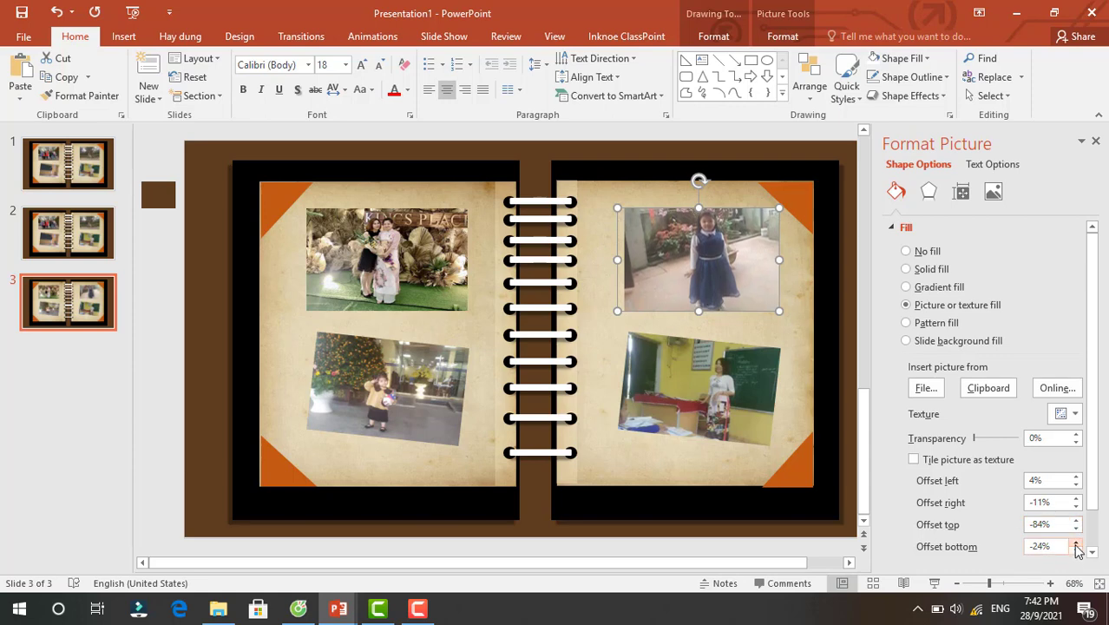
{"action": "left_click", "coordinate": [1076, 542]}
{"action": "left_click", "coordinate": [1076, 542]}
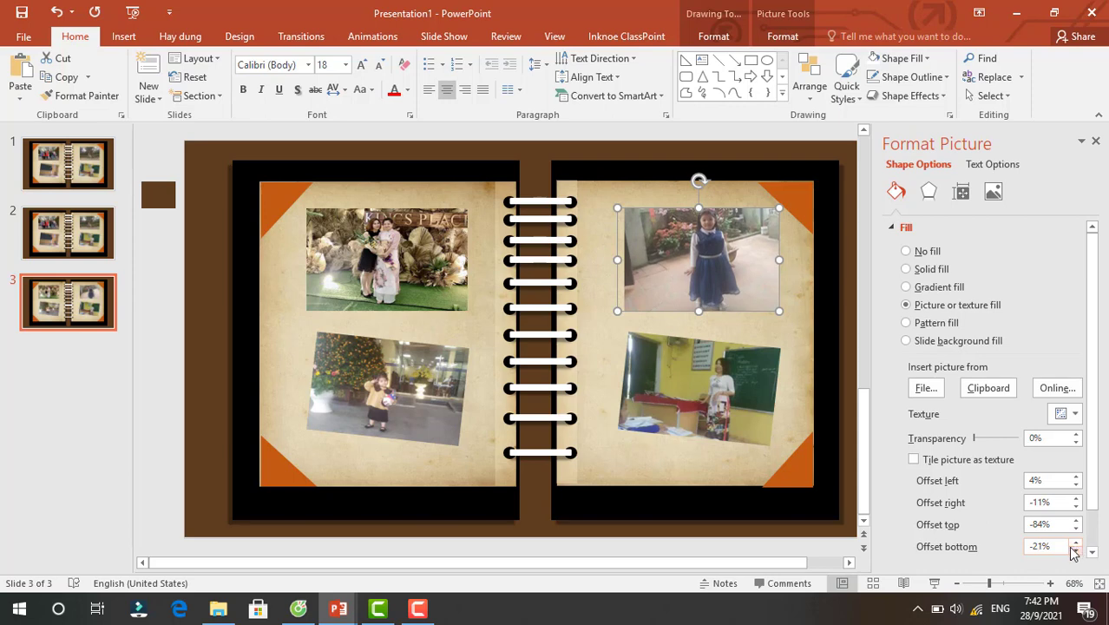
{"action": "left_click", "coordinate": [699, 378]}
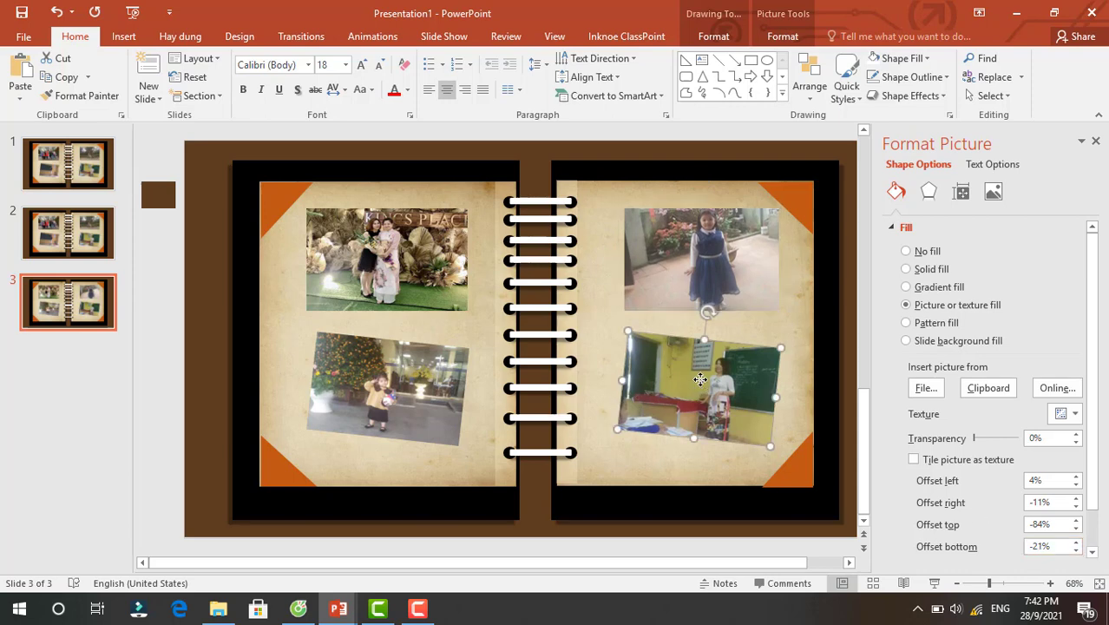
Fill the bottom-right frame with the long-named photo of the boy.
{"action": "left_click", "coordinate": [930, 390]}
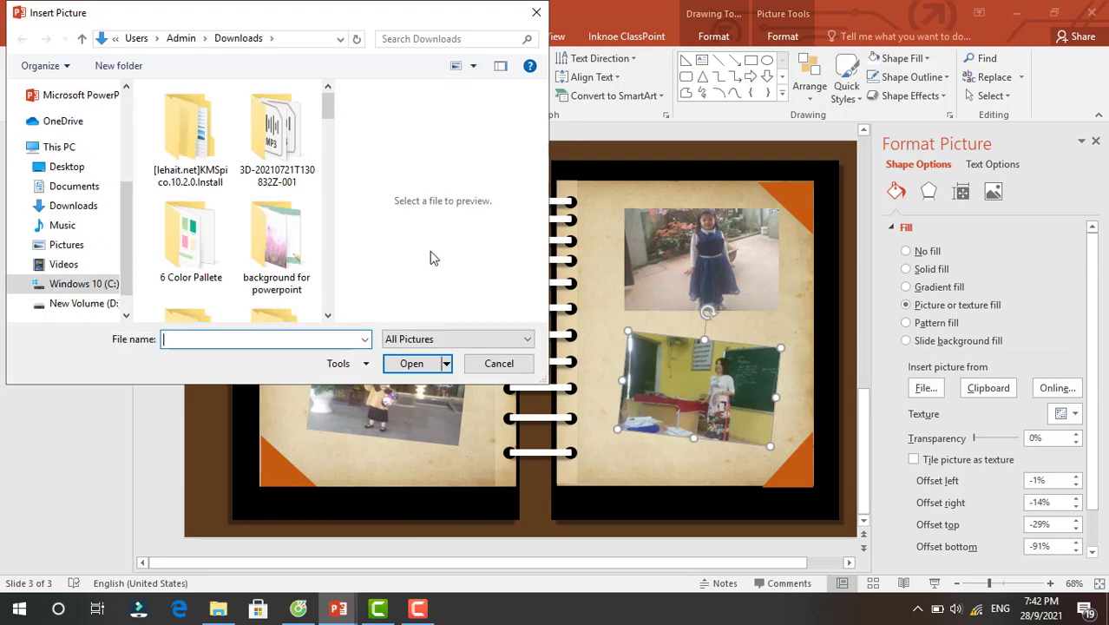
{"action": "scroll", "coordinate": [271, 247], "scroll_direction": "down", "scroll_amount": 3}
{"action": "scroll", "coordinate": [271, 247], "scroll_direction": "down", "scroll_amount": 2}
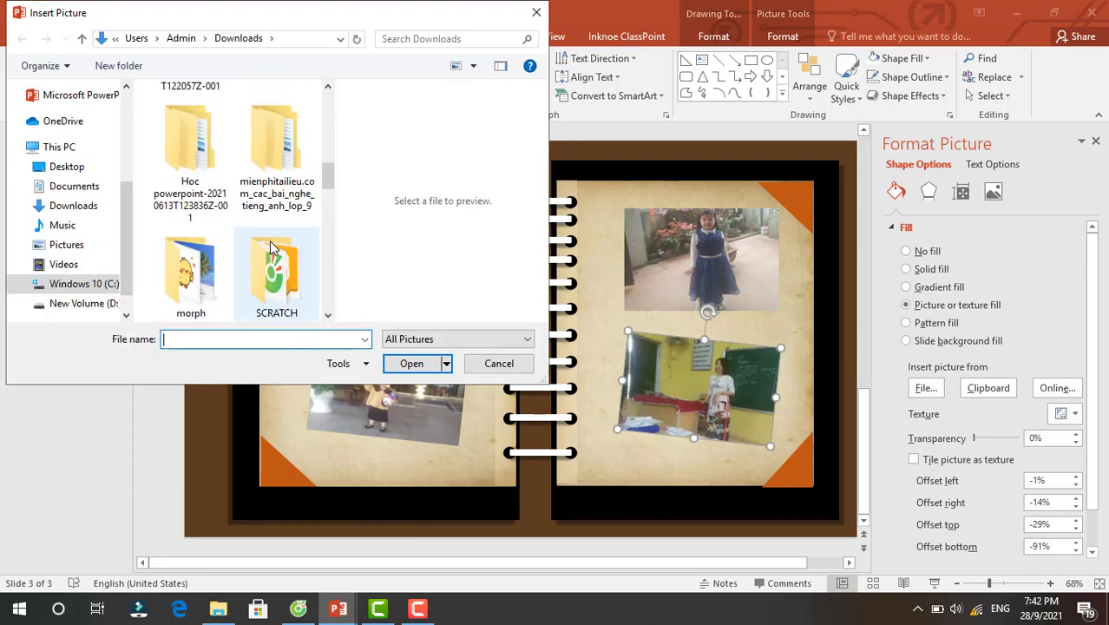
{"action": "scroll", "coordinate": [271, 247], "scroll_direction": "down", "scroll_amount": 2}
{"action": "scroll", "coordinate": [271, 248], "scroll_direction": "down", "scroll_amount": 1}
{"action": "scroll", "coordinate": [271, 247], "scroll_direction": "down", "scroll_amount": 2}
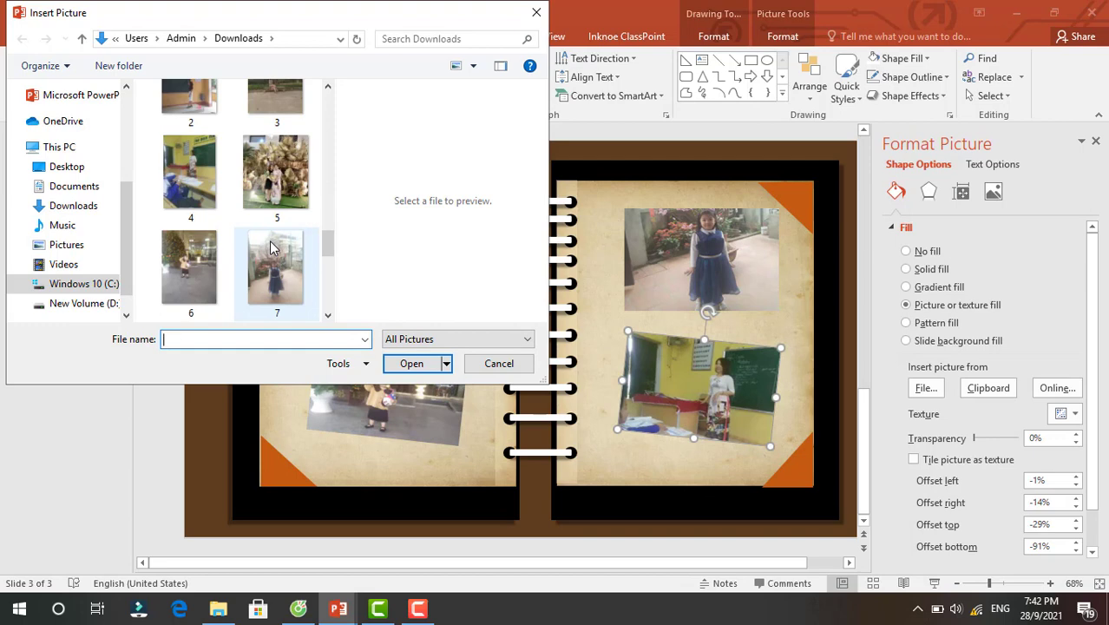
{"action": "scroll", "coordinate": [271, 247], "scroll_direction": "down", "scroll_amount": 2}
{"action": "scroll", "coordinate": [271, 247], "scroll_direction": "down", "scroll_amount": 1}
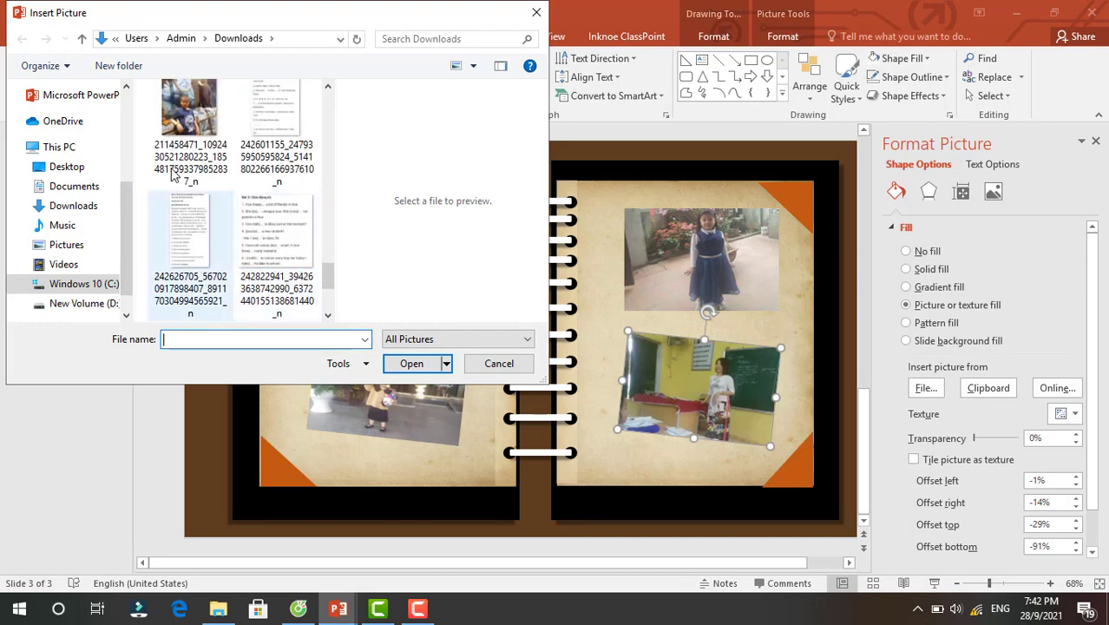
{"action": "left_click", "coordinate": [185, 141]}
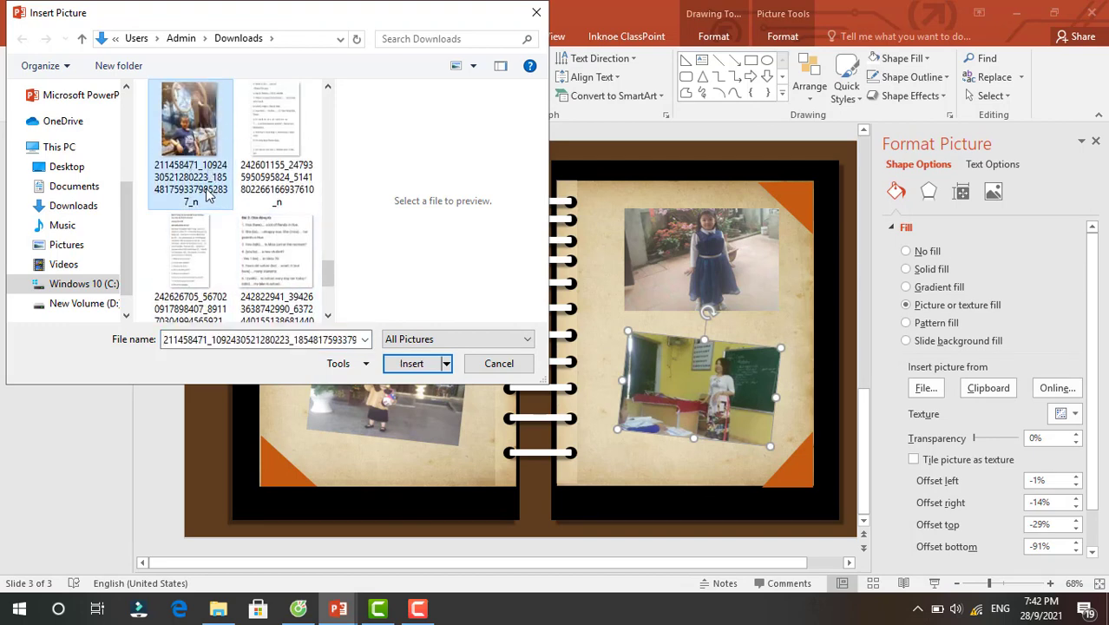
{"action": "left_click", "coordinate": [418, 368]}
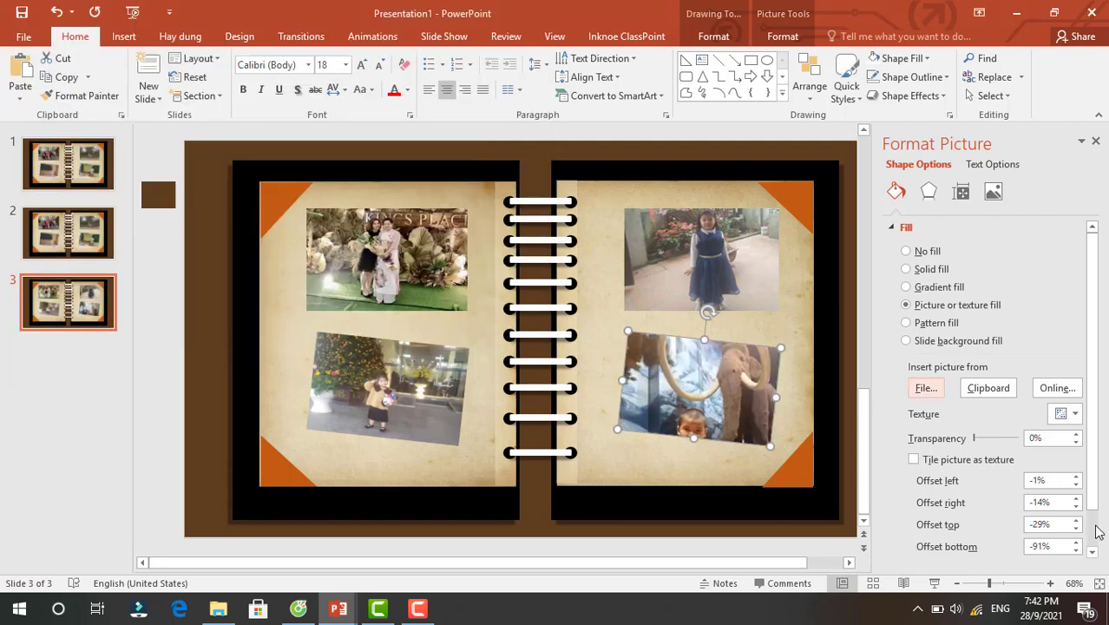
Adjust the boy photo's bottom offset, ending at 2%.
{"action": "left_click", "coordinate": [1075, 550]}
{"action": "left_click", "coordinate": [1076, 550]}
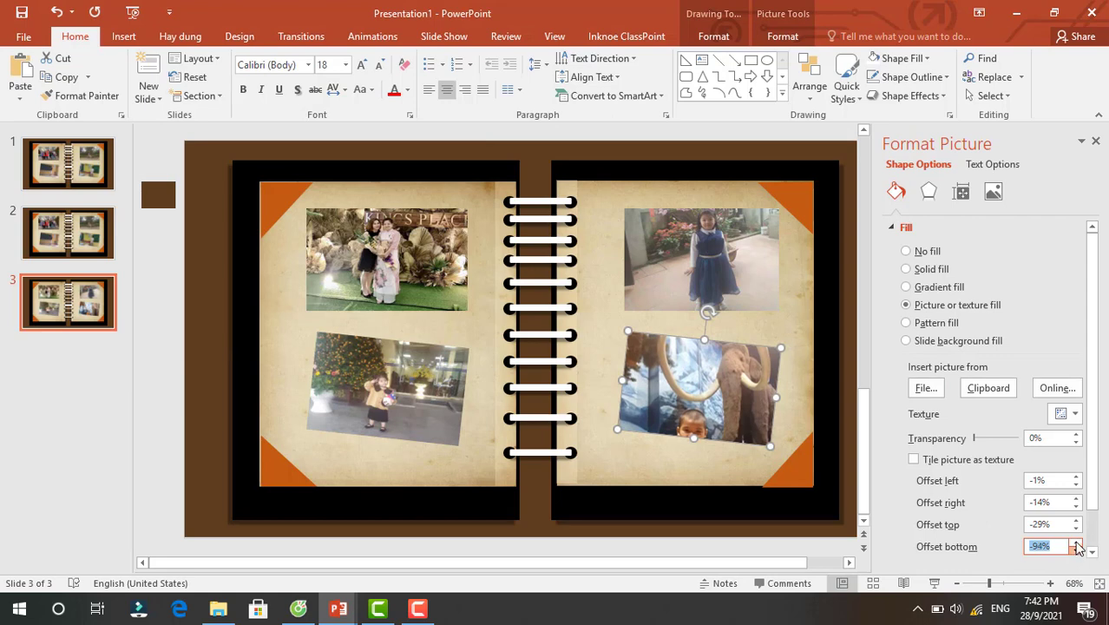
{"action": "left_click", "coordinate": [1075, 550]}
{"action": "left_click", "coordinate": [1076, 547]}
{"action": "left_click", "coordinate": [1076, 545]}
{"action": "left_click", "coordinate": [1076, 545]}
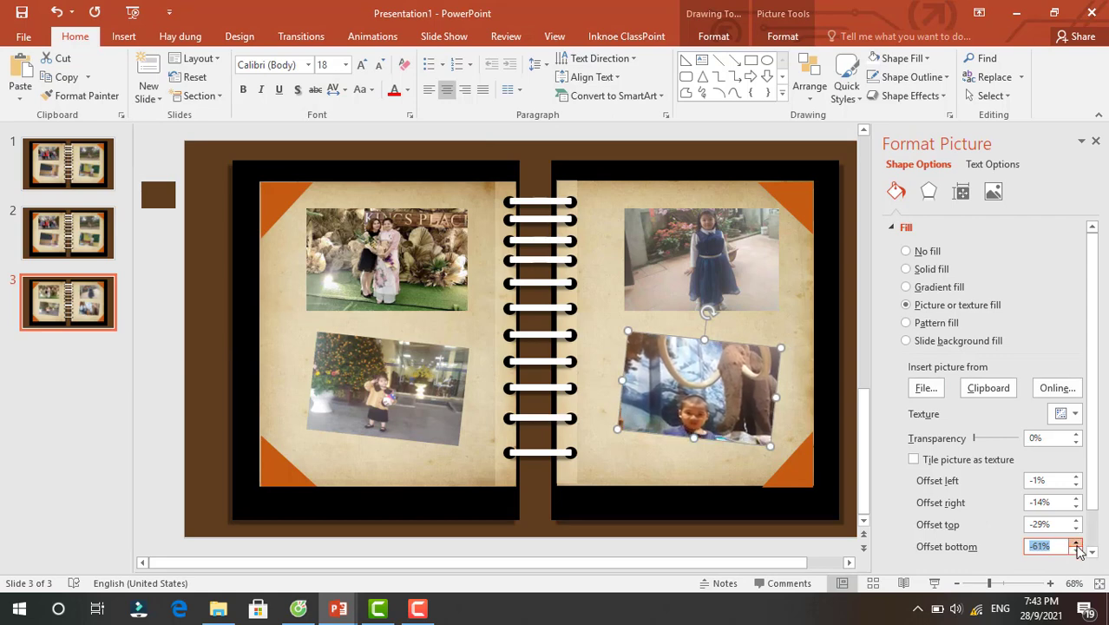
{"action": "left_click", "coordinate": [1076, 545]}
{"action": "left_click", "coordinate": [1075, 545]}
{"action": "left_click", "coordinate": [1076, 545]}
{"action": "left_click", "coordinate": [1075, 545]}
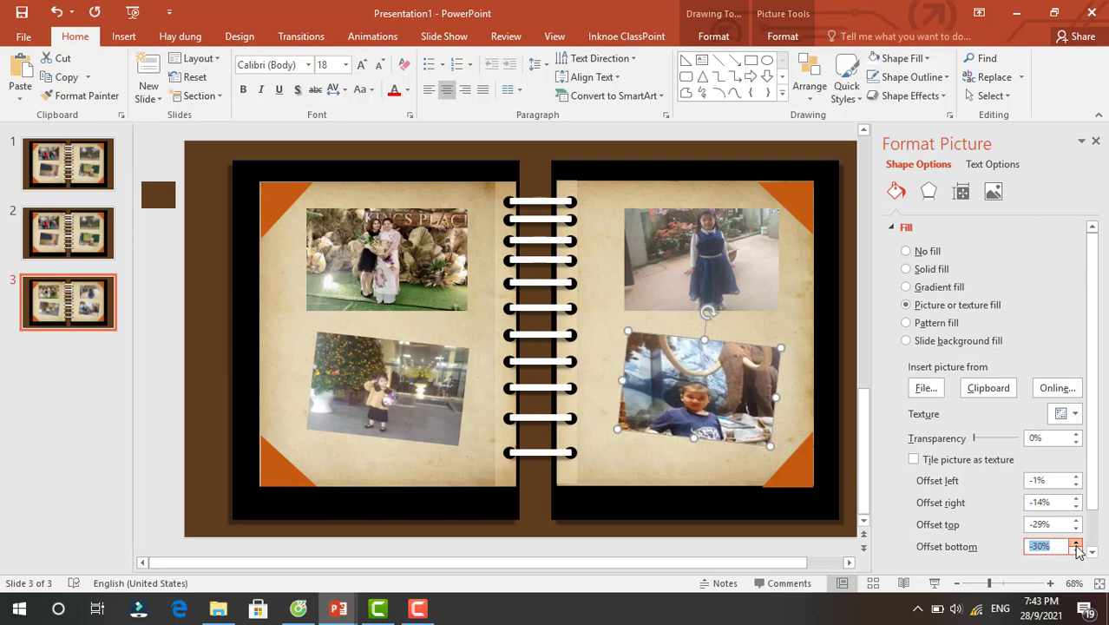
{"action": "left_click", "coordinate": [1076, 545]}
{"action": "left_click", "coordinate": [1076, 545]}
{"action": "left_click", "coordinate": [1075, 545]}
{"action": "left_click", "coordinate": [1076, 545]}
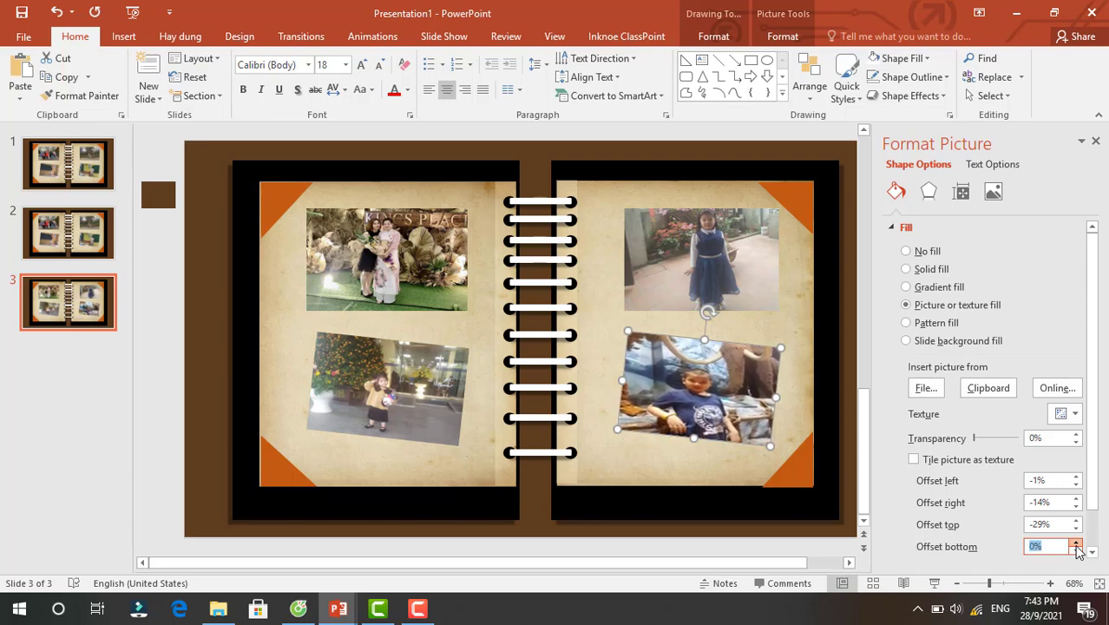
{"action": "left_click", "coordinate": [1076, 545]}
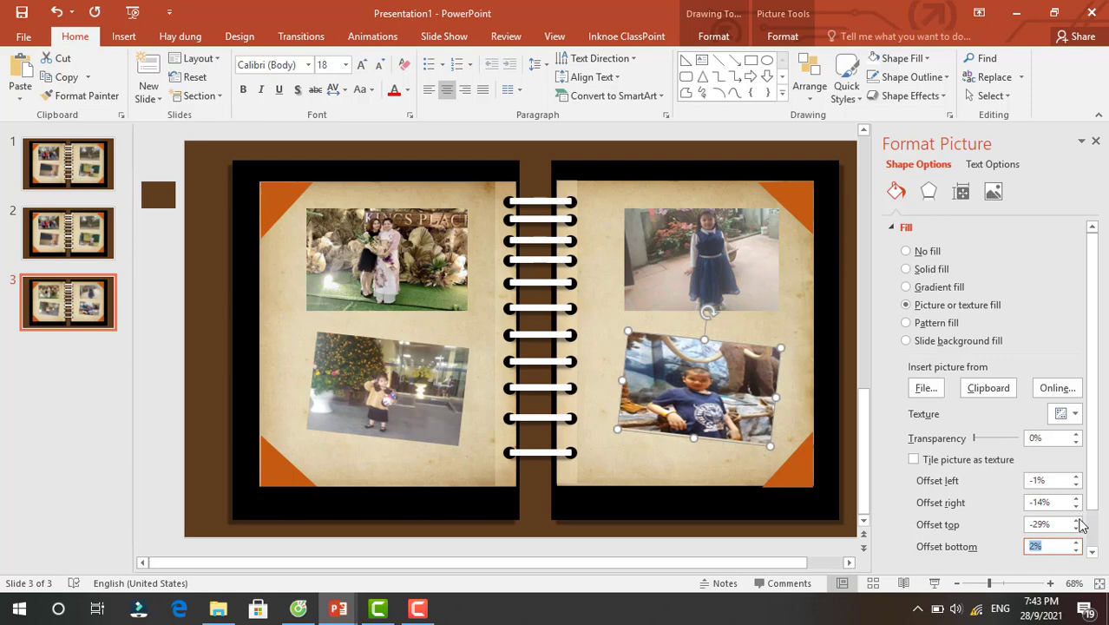
Lower the boy photo's top offset to -81%.
{"action": "left_click", "coordinate": [1077, 520]}
{"action": "left_click", "coordinate": [1076, 520]}
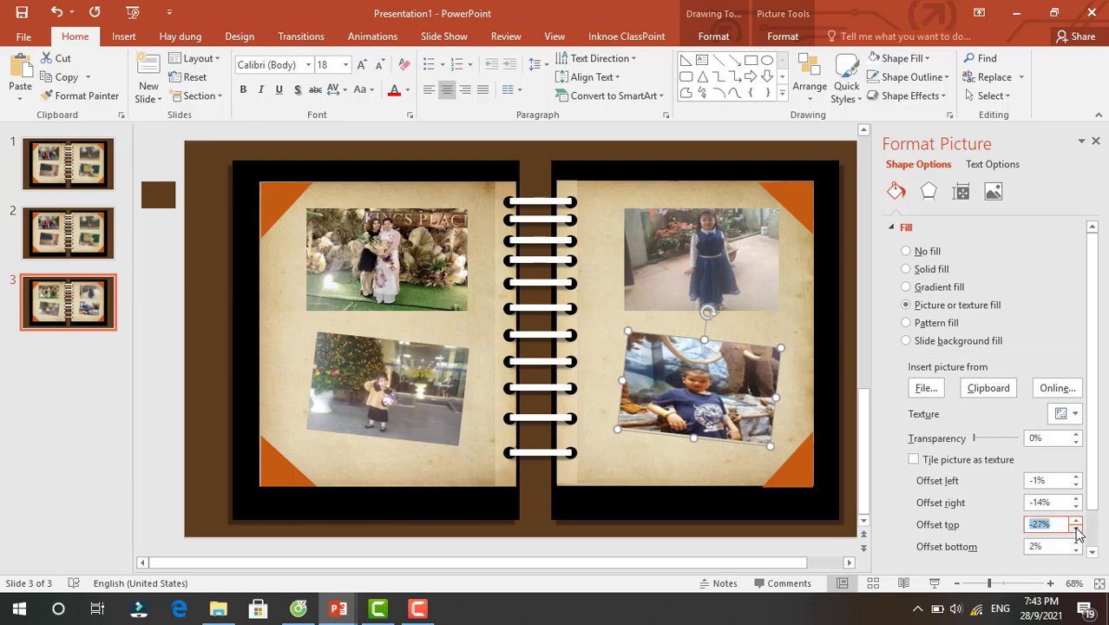
{"action": "left_click", "coordinate": [1077, 530]}
{"action": "left_click", "coordinate": [1077, 531]}
{"action": "left_click", "coordinate": [1077, 530]}
{"action": "left_click", "coordinate": [1077, 530]}
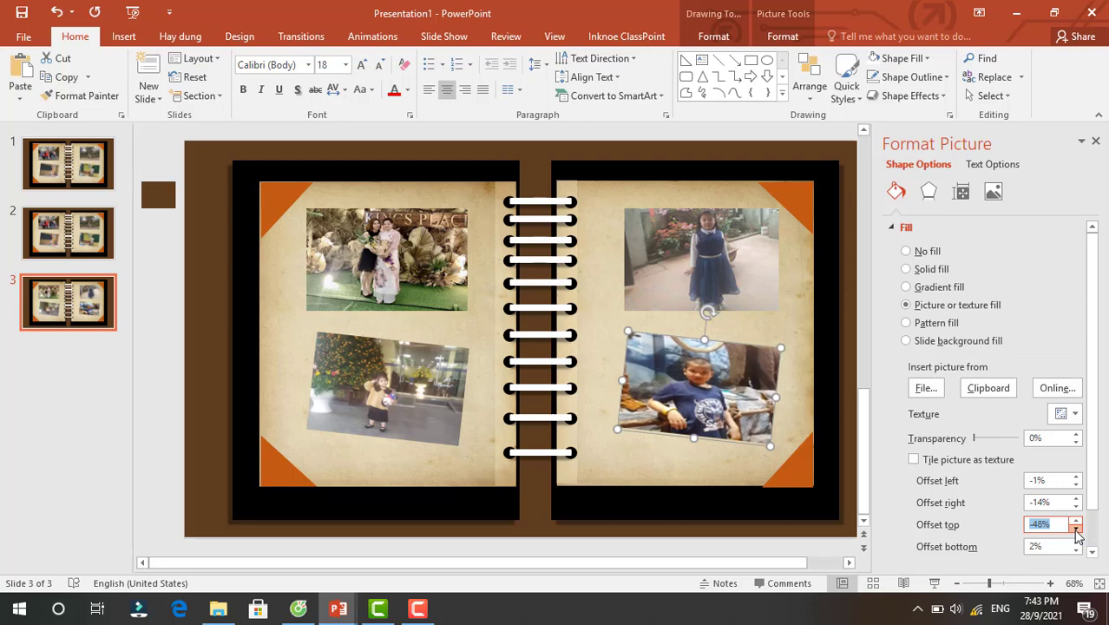
{"action": "left_click", "coordinate": [1076, 530]}
{"action": "left_click", "coordinate": [1076, 531]}
{"action": "left_click", "coordinate": [1076, 530]}
{"action": "left_click", "coordinate": [1076, 530]}
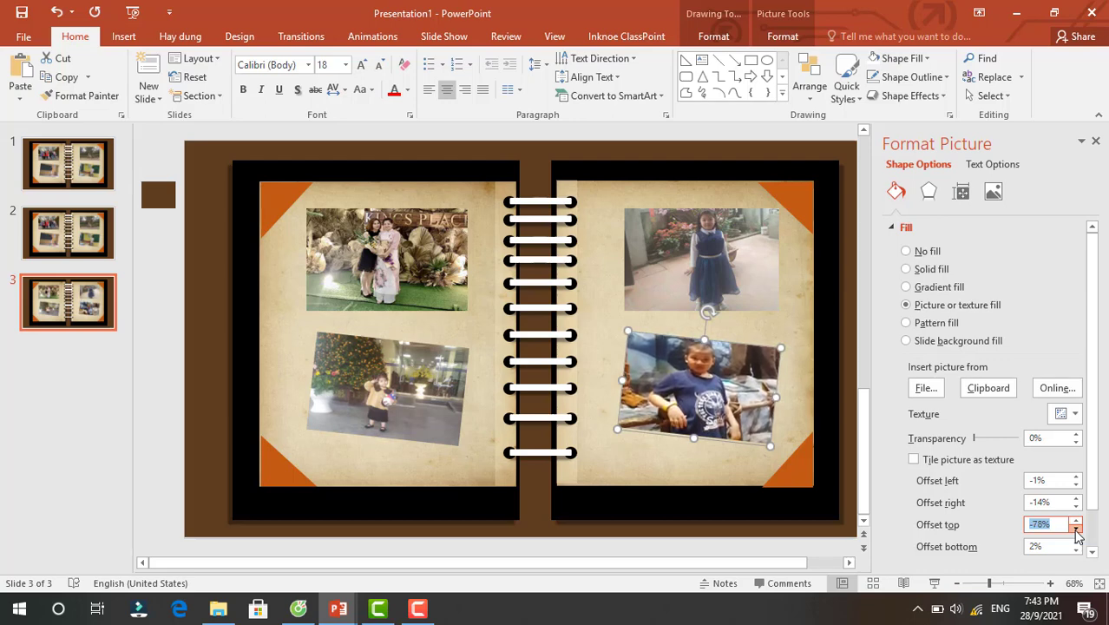
{"action": "left_click", "coordinate": [1076, 530]}
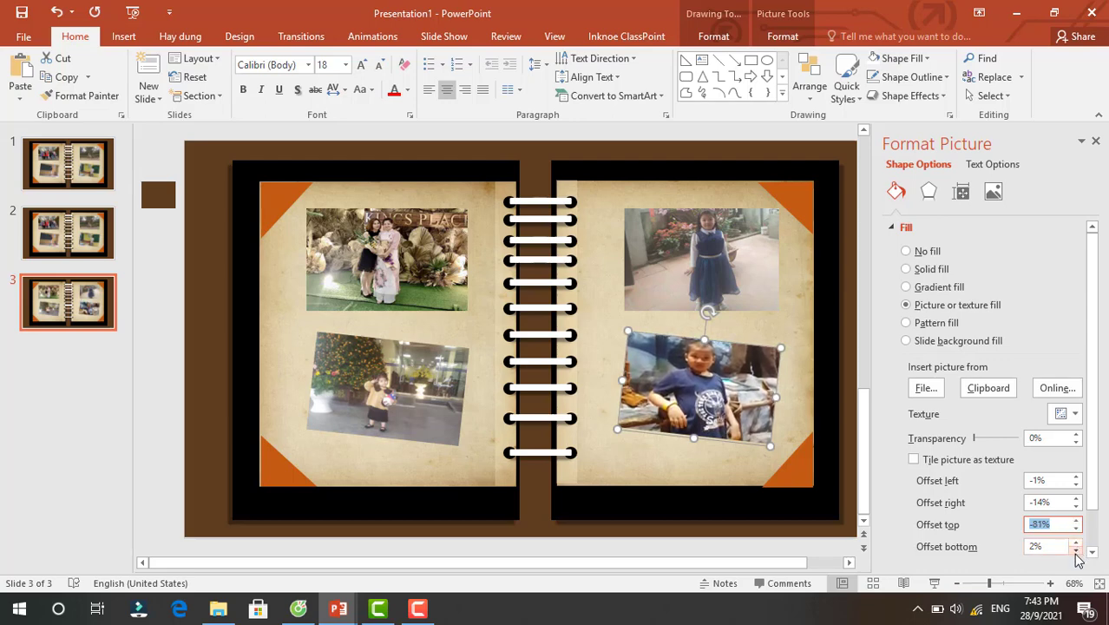
Bring the boy photo's bottom offset down to -10%.
{"action": "left_click", "coordinate": [1076, 542]}
{"action": "left_click", "coordinate": [1076, 543]}
{"action": "left_click", "coordinate": [1076, 542]}
{"action": "left_click", "coordinate": [1076, 543]}
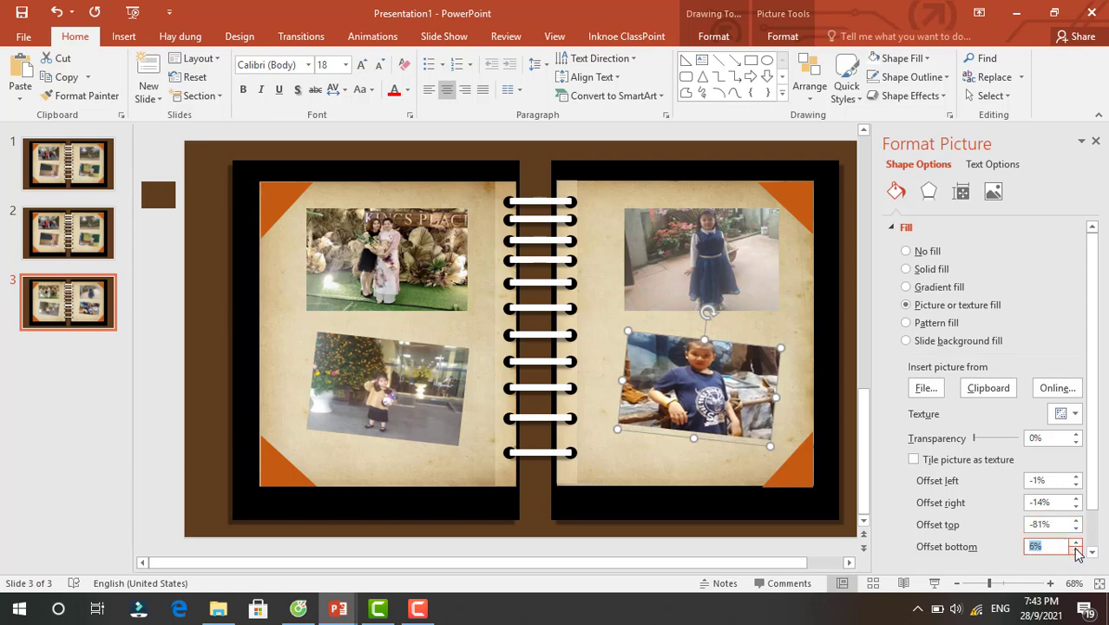
{"action": "left_click", "coordinate": [1076, 550]}
{"action": "left_click", "coordinate": [1076, 550]}
{"action": "left_click", "coordinate": [1076, 550]}
{"action": "left_click", "coordinate": [1076, 550]}
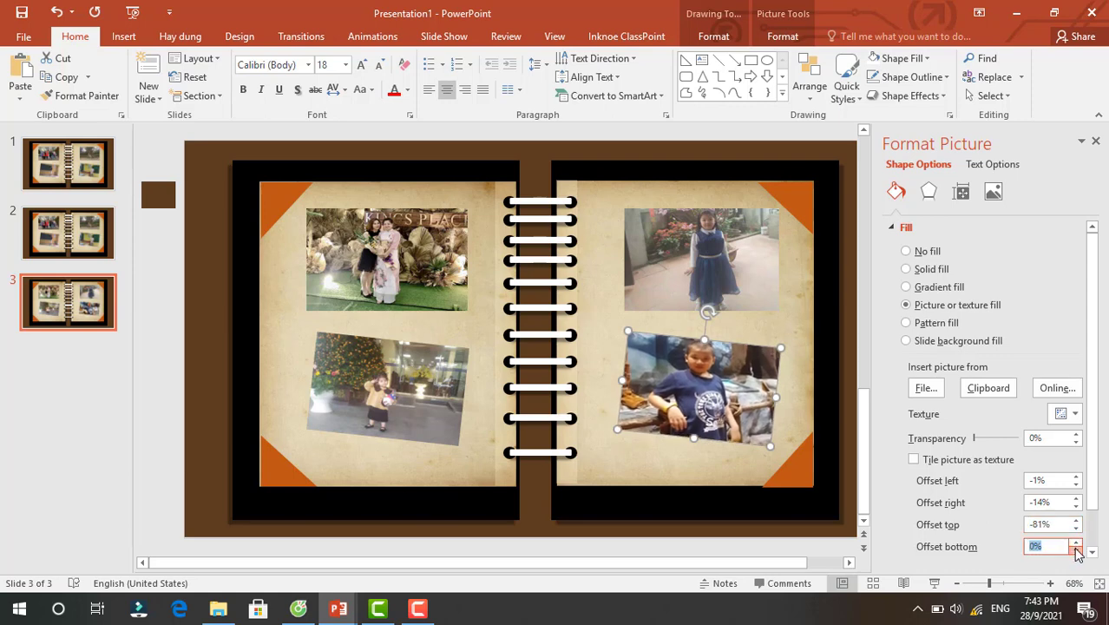
{"action": "left_click", "coordinate": [1076, 550]}
{"action": "left_click", "coordinate": [1076, 550]}
{"action": "left_click", "coordinate": [1076, 550]}
{"action": "left_click", "coordinate": [1076, 550]}
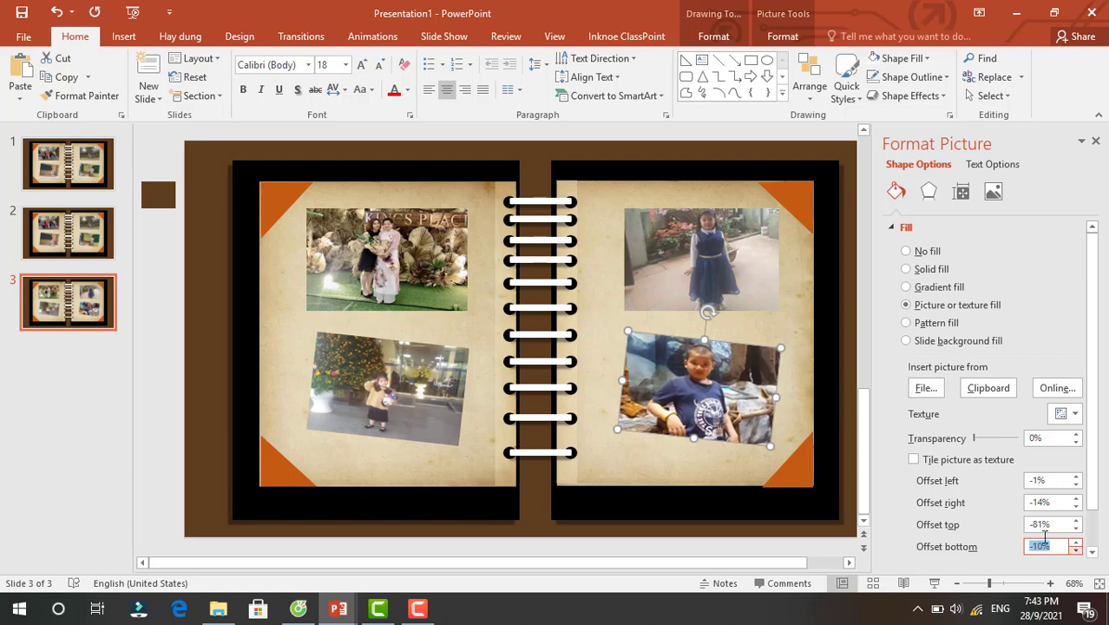
Apply Saturation 0% to the top-left photo and the boy's bottom-right photo.
{"action": "left_click", "coordinate": [379, 261]}
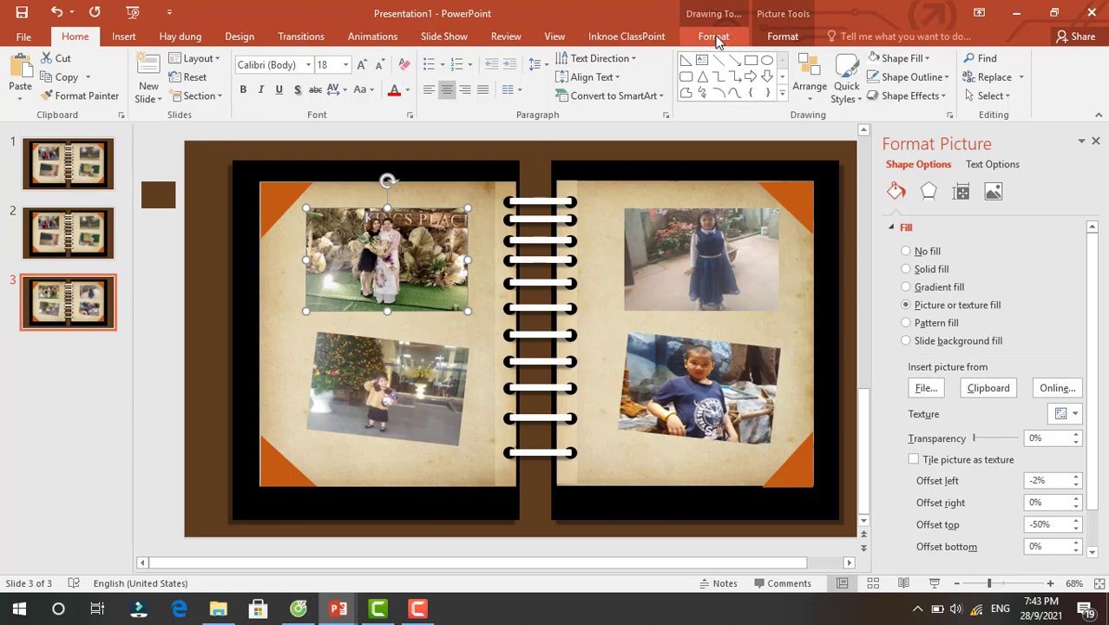
{"action": "left_click", "coordinate": [780, 36]}
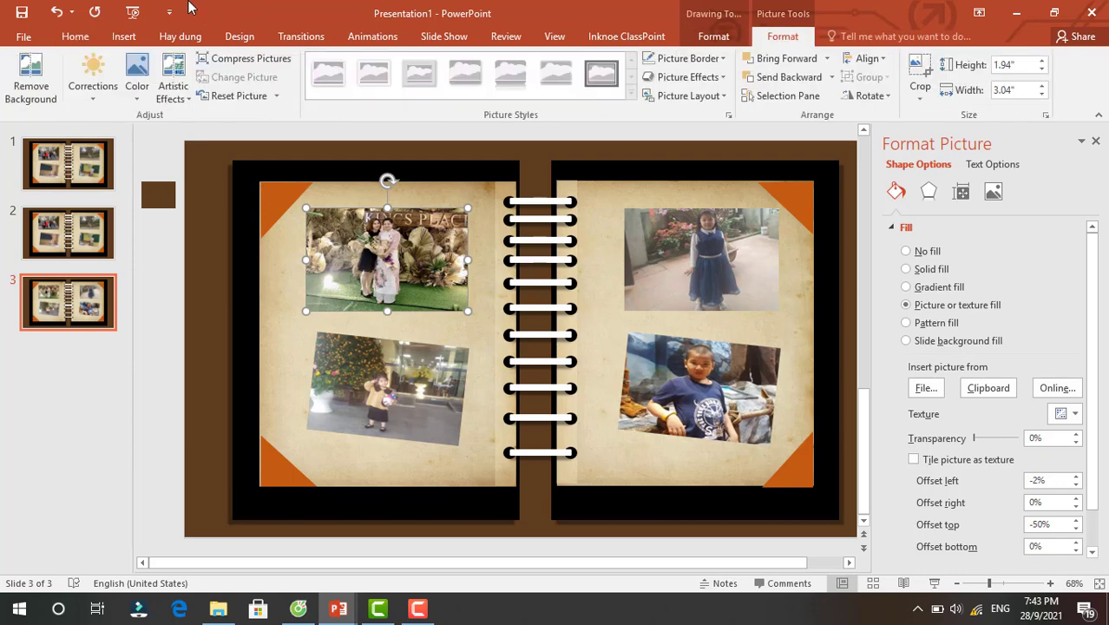
{"action": "left_click", "coordinate": [139, 100]}
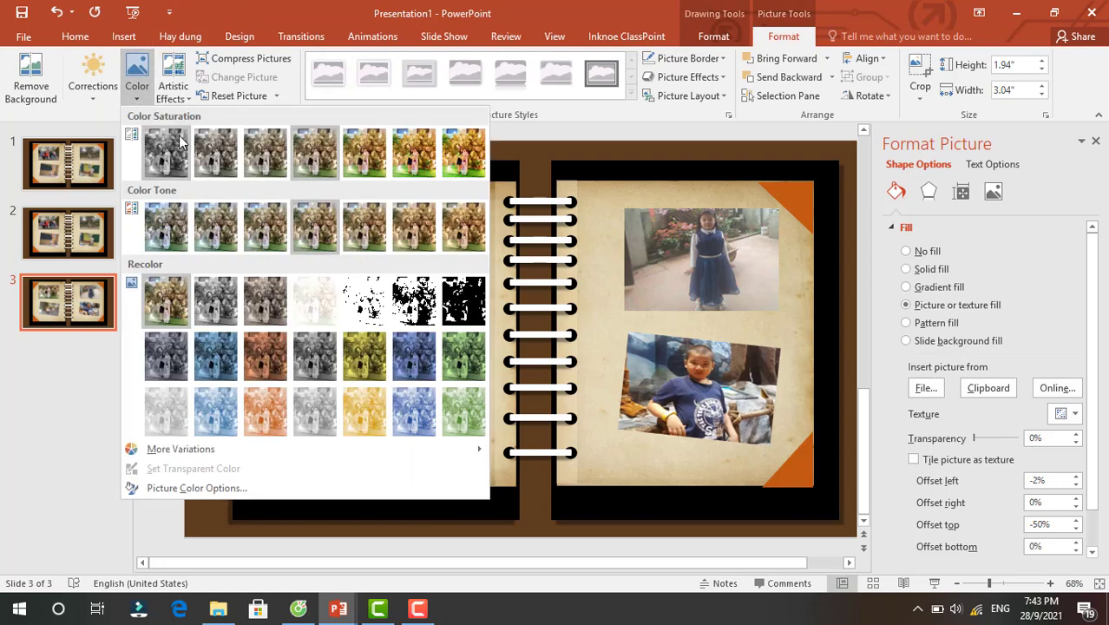
{"action": "left_click", "coordinate": [179, 161]}
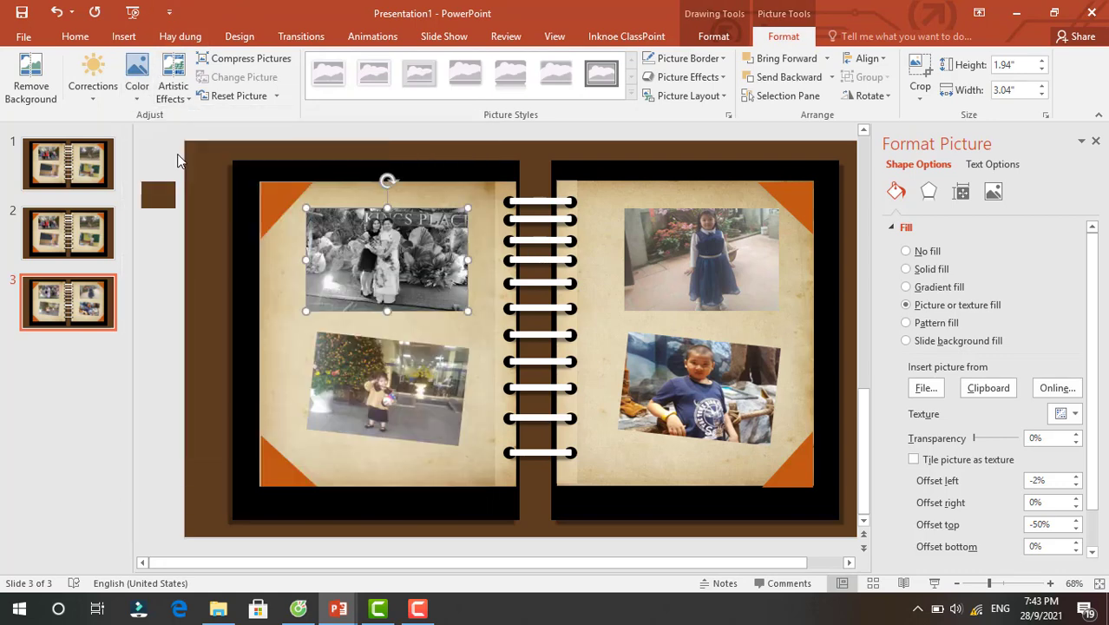
{"action": "left_click", "coordinate": [713, 401]}
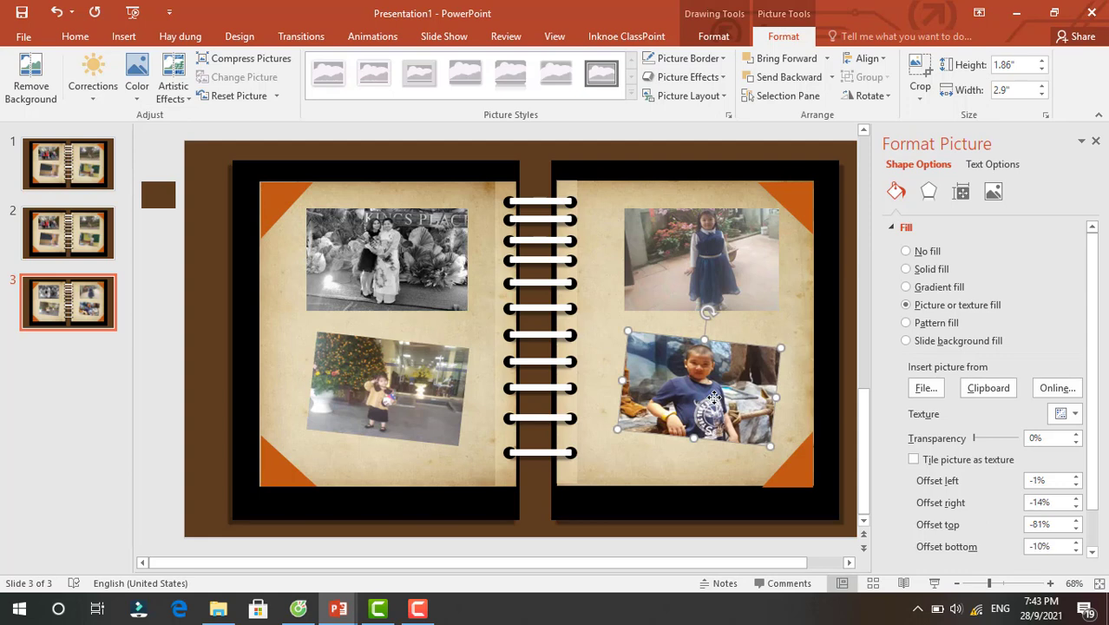
{"action": "left_click", "coordinate": [139, 94]}
{"action": "left_click", "coordinate": [167, 154]}
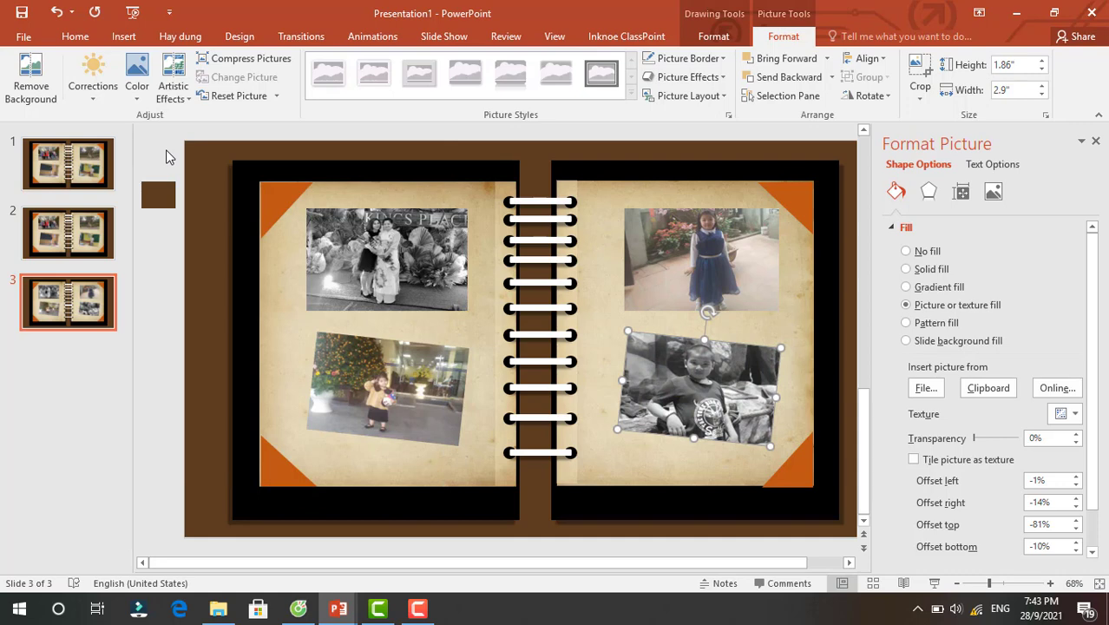
On slide 1, select all left-page objects and delete them.
{"action": "left_click", "coordinate": [61, 167]}
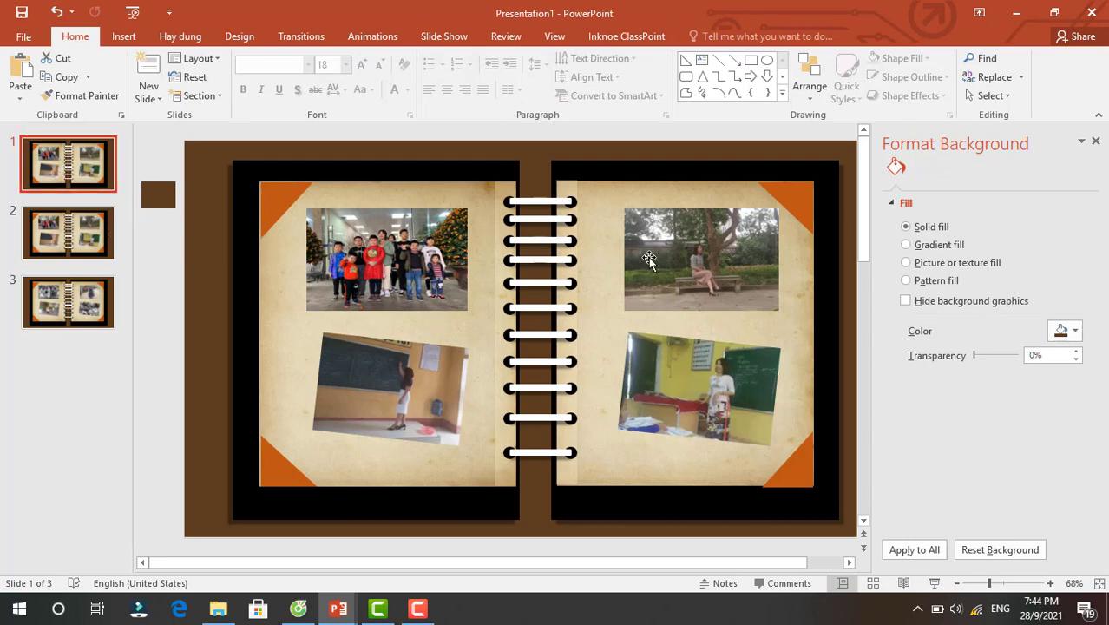
{"action": "left_click", "coordinate": [636, 204]}
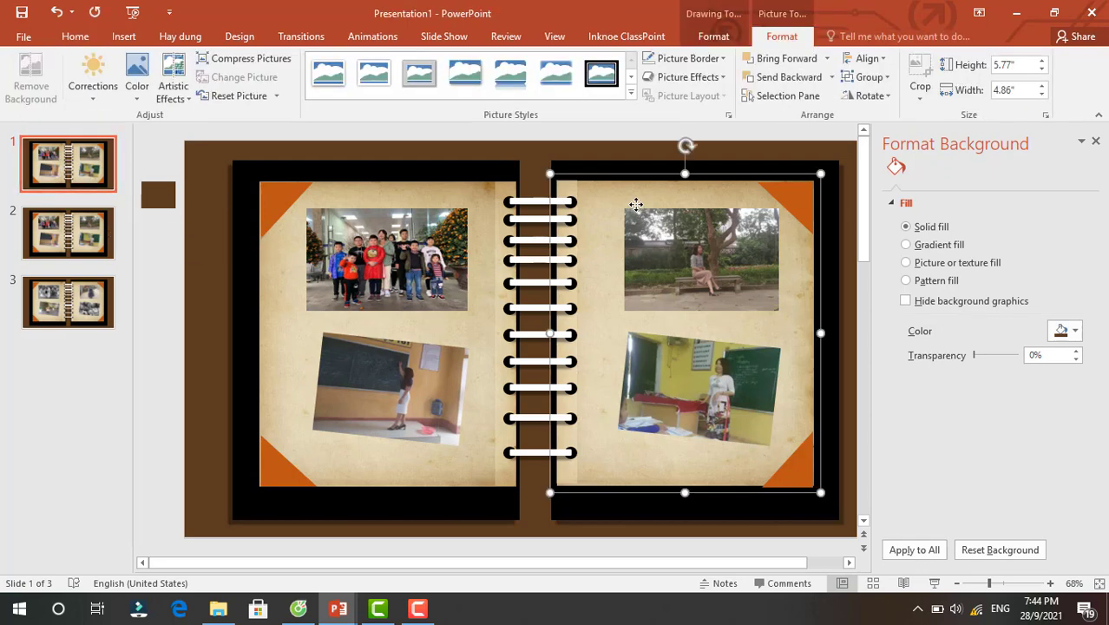
{"action": "mouse_move", "coordinate": [219, 124]}
{"action": "left_mouse_down"}
{"action": "mouse_move", "coordinate": [471, 264]}
{"action": "mouse_move", "coordinate": [530, 542]}
{"action": "left_mouse_up"}
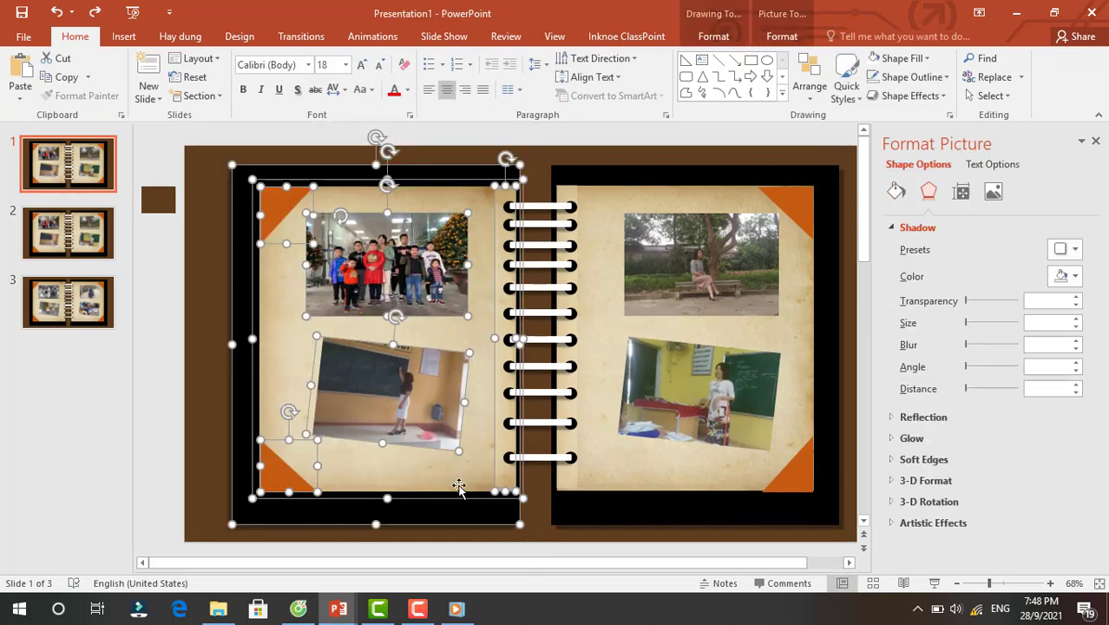
{"action": "key", "text": "Delete"}
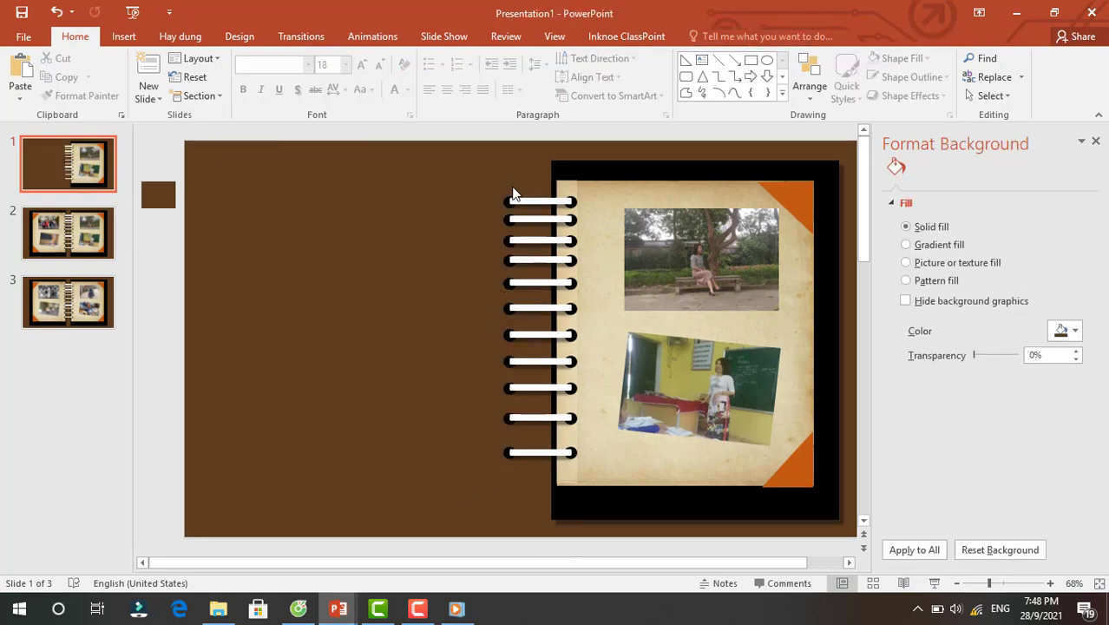
Narrow the spiral rings from the left and delete the right page's paper, photos and corners.
{"action": "left_click", "coordinate": [528, 248]}
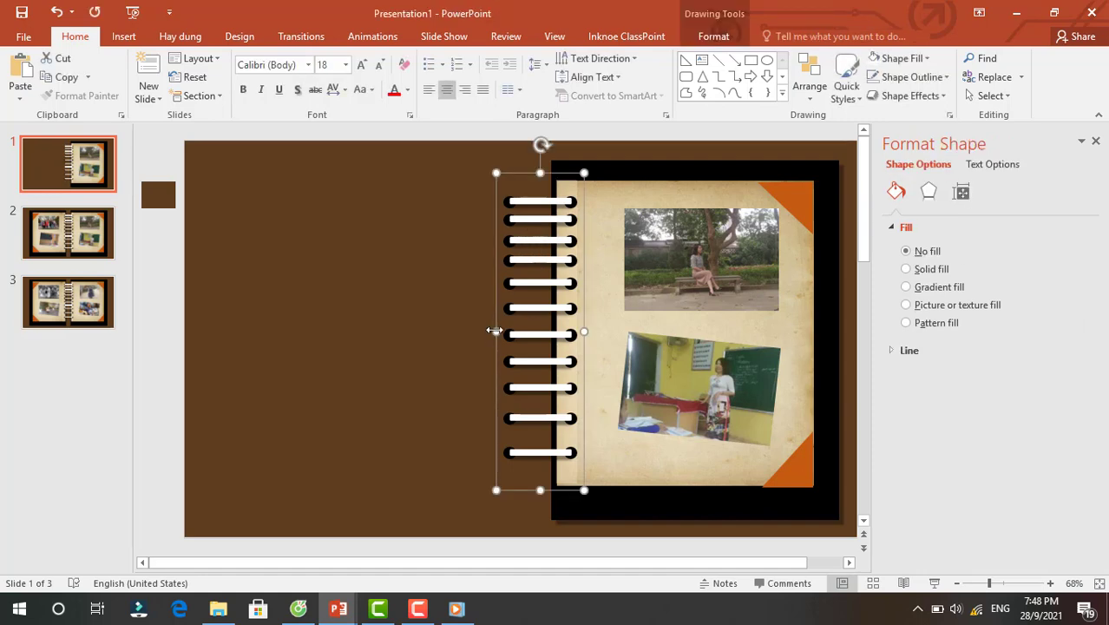
{"action": "left_click_drag", "start_coordinate": [494, 330], "coordinate": [515, 331]}
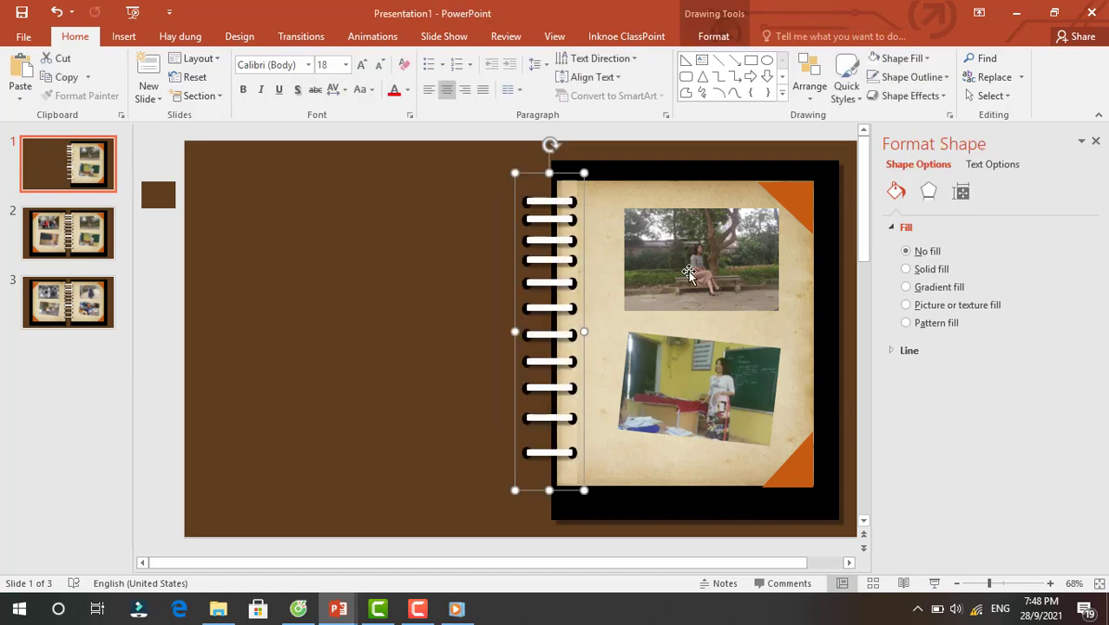
{"action": "left_click", "coordinate": [733, 249]}
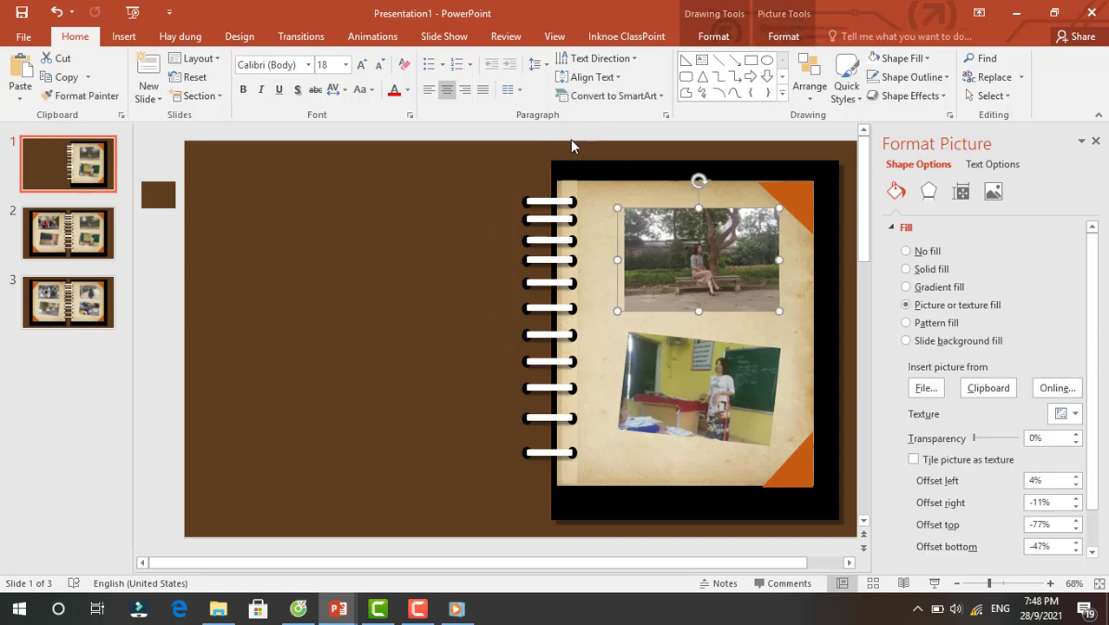
{"action": "left_click", "coordinate": [653, 185]}
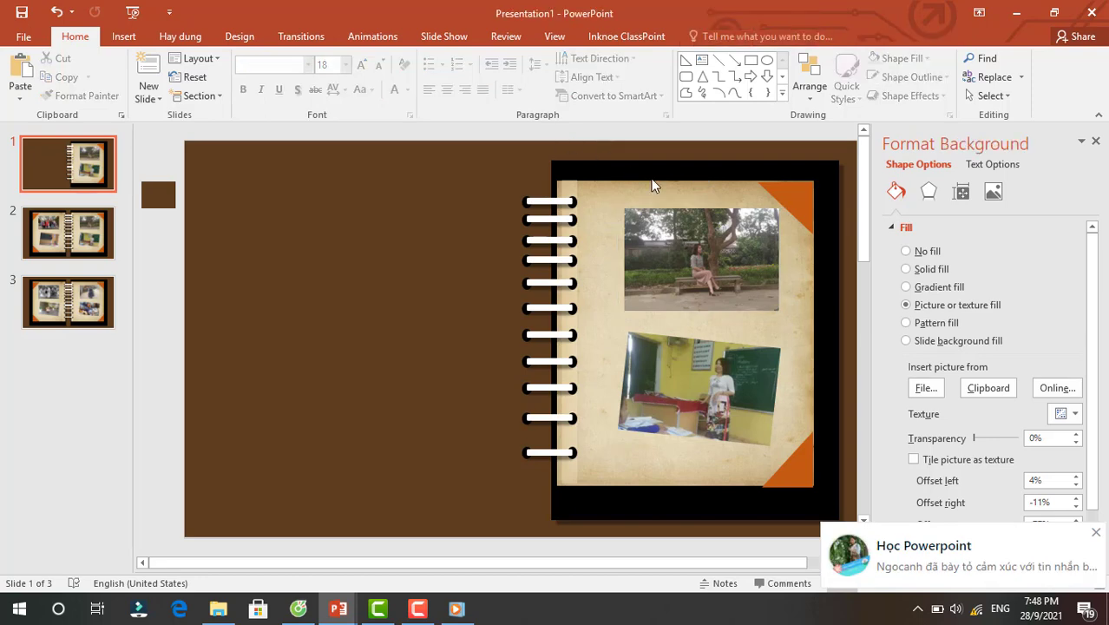
{"action": "mouse_move", "coordinate": [653, 185]}
{"action": "left_mouse_down"}
{"action": "mouse_move", "coordinate": [800, 373]}
{"action": "mouse_move", "coordinate": [820, 495]}
{"action": "left_mouse_up"}
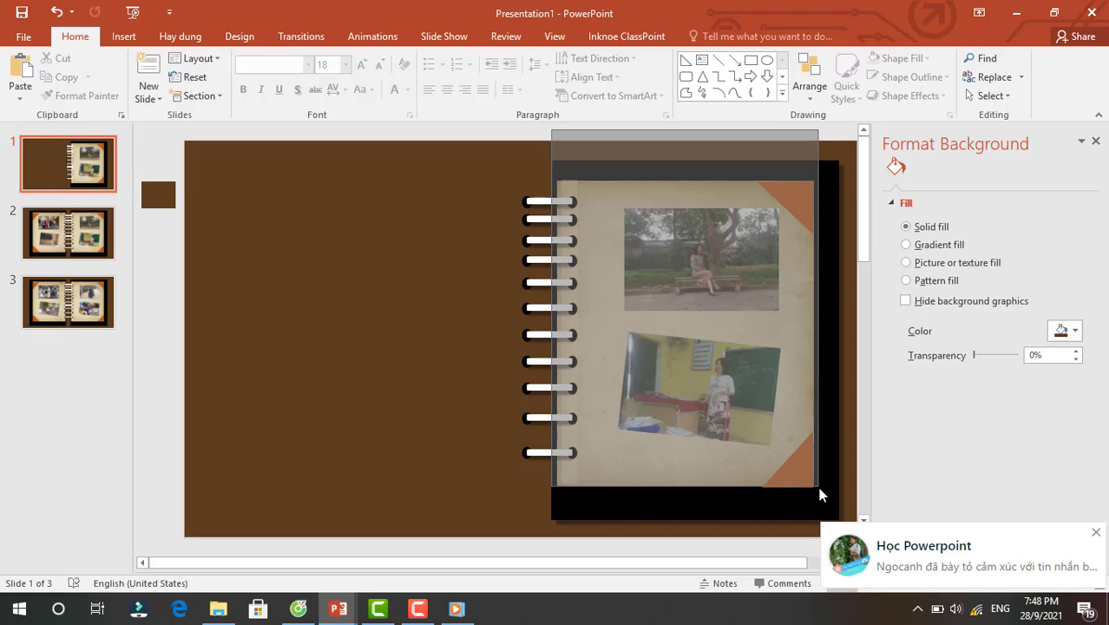
{"action": "mouse_move", "coordinate": [819, 488]}
{"action": "left_mouse_down"}
{"action": "mouse_move", "coordinate": [820, 527]}
{"action": "mouse_move", "coordinate": [821, 511]}
{"action": "left_mouse_up"}
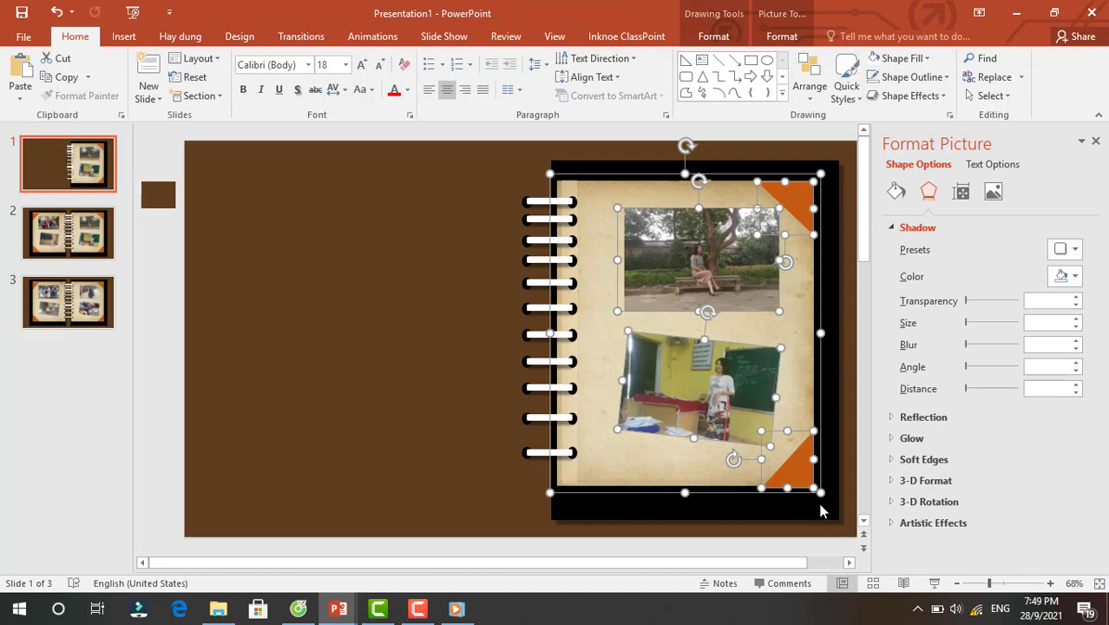
{"action": "key", "text": "Delete"}
{"action": "key", "text": "Tab"}
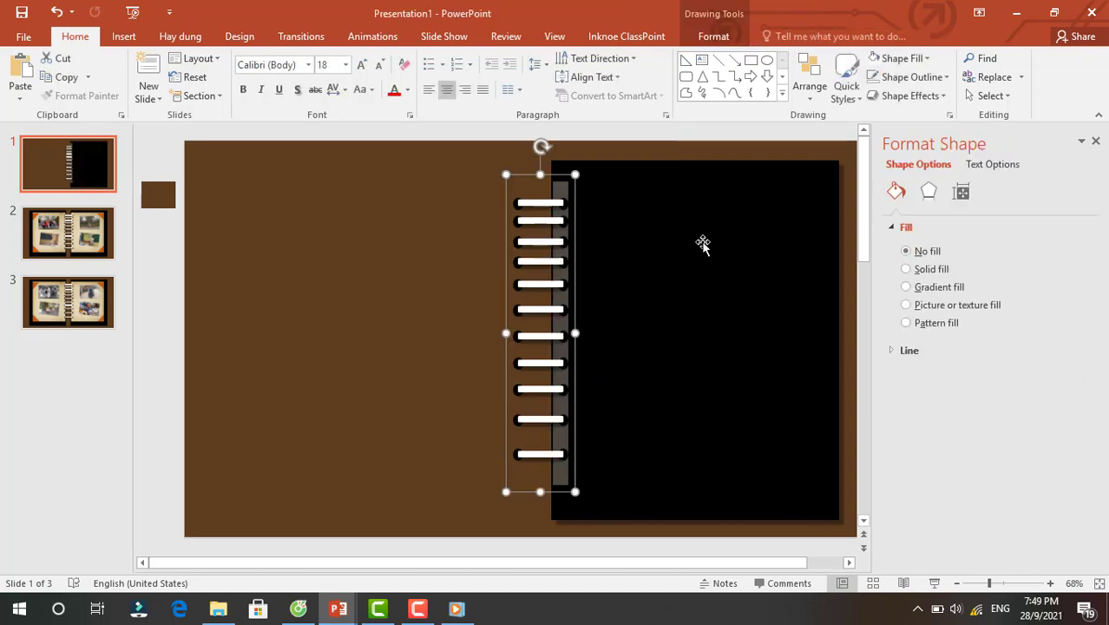
Draw a text box on the black cover in #9Slide03 AllRoundGothic font with an orange text colour.
{"action": "left_click", "coordinate": [128, 36]}
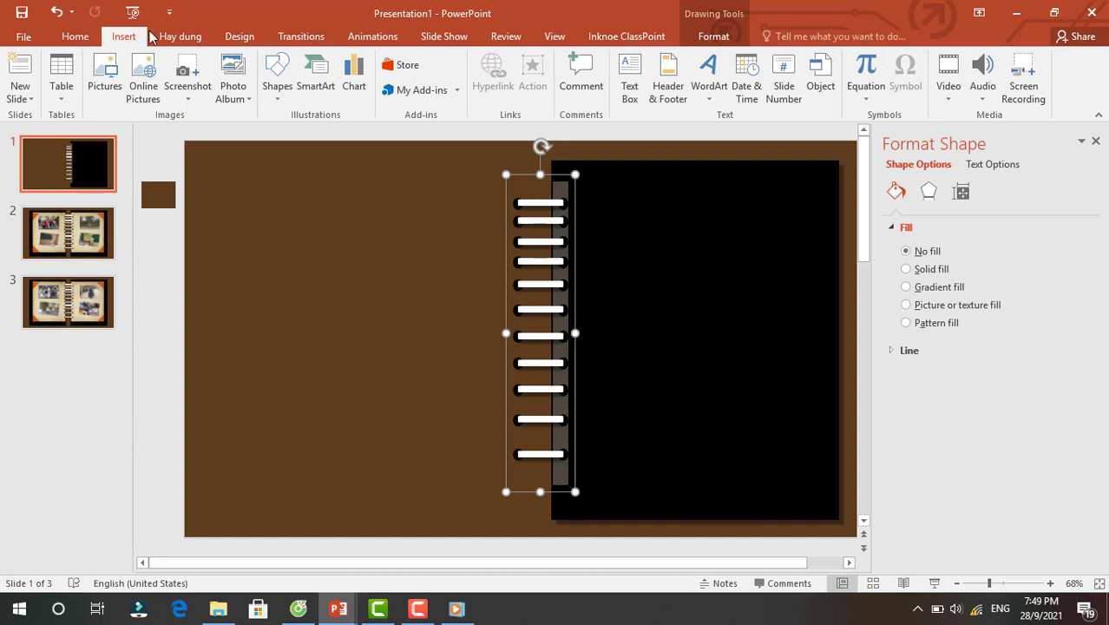
{"action": "left_click", "coordinate": [630, 81]}
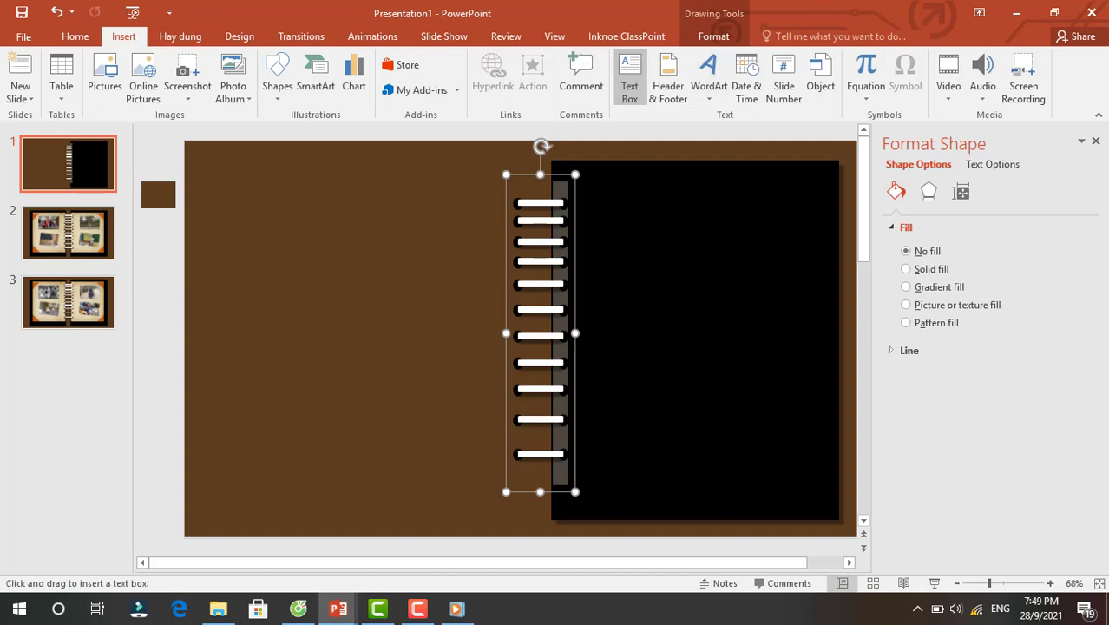
{"action": "left_click_drag", "start_coordinate": [603, 294], "coordinate": [776, 333]}
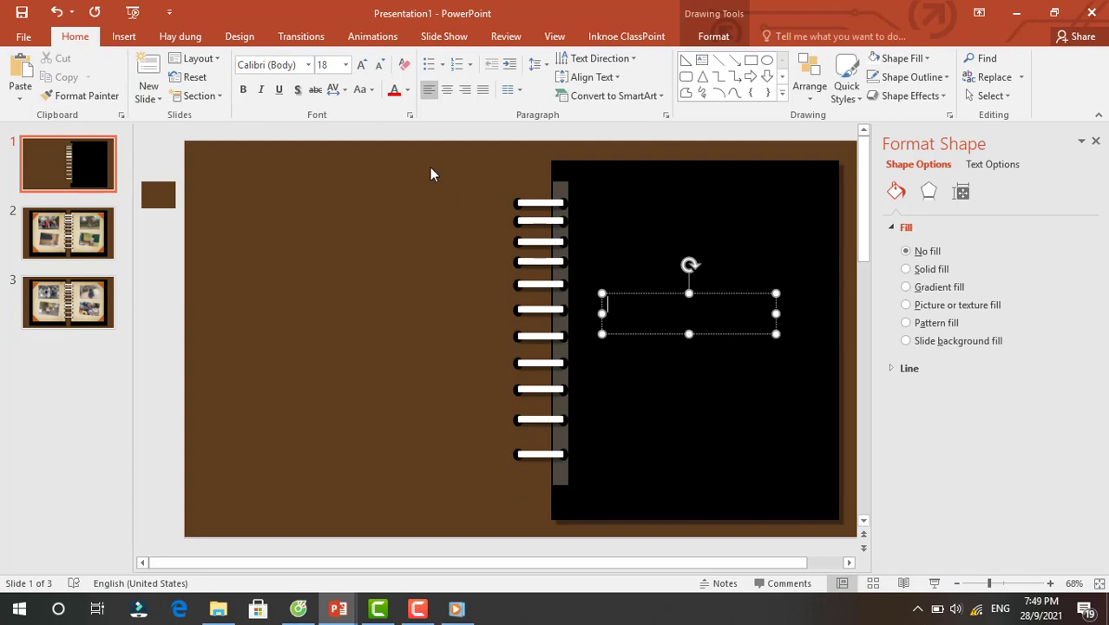
{"action": "left_click", "coordinate": [308, 65]}
{"action": "left_click", "coordinate": [308, 65]}
{"action": "left_click", "coordinate": [308, 65]}
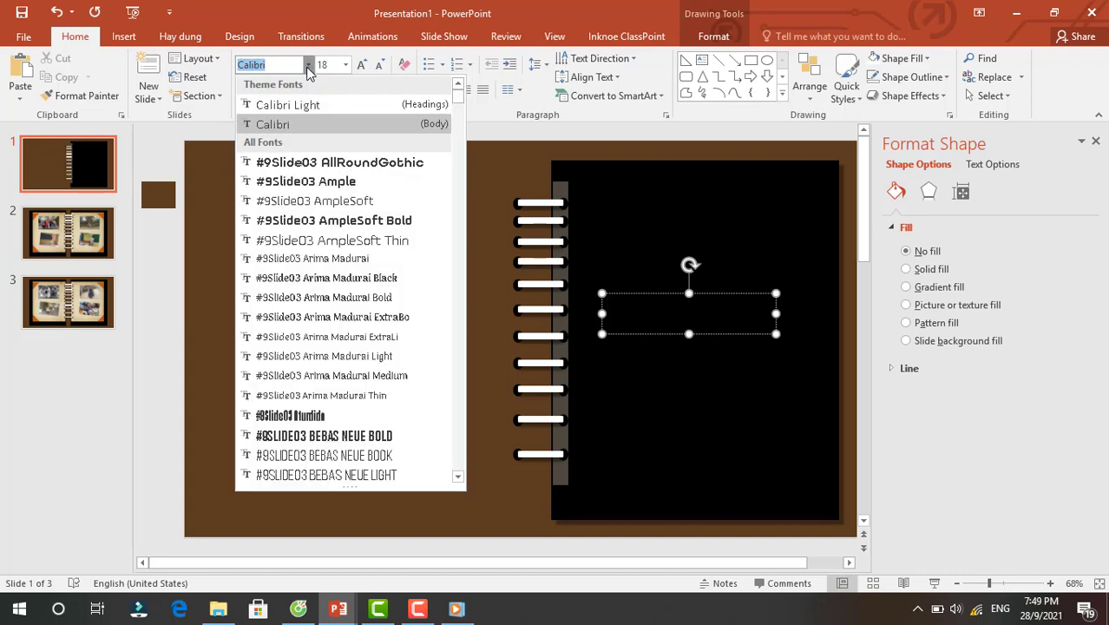
{"action": "left_click", "coordinate": [313, 165]}
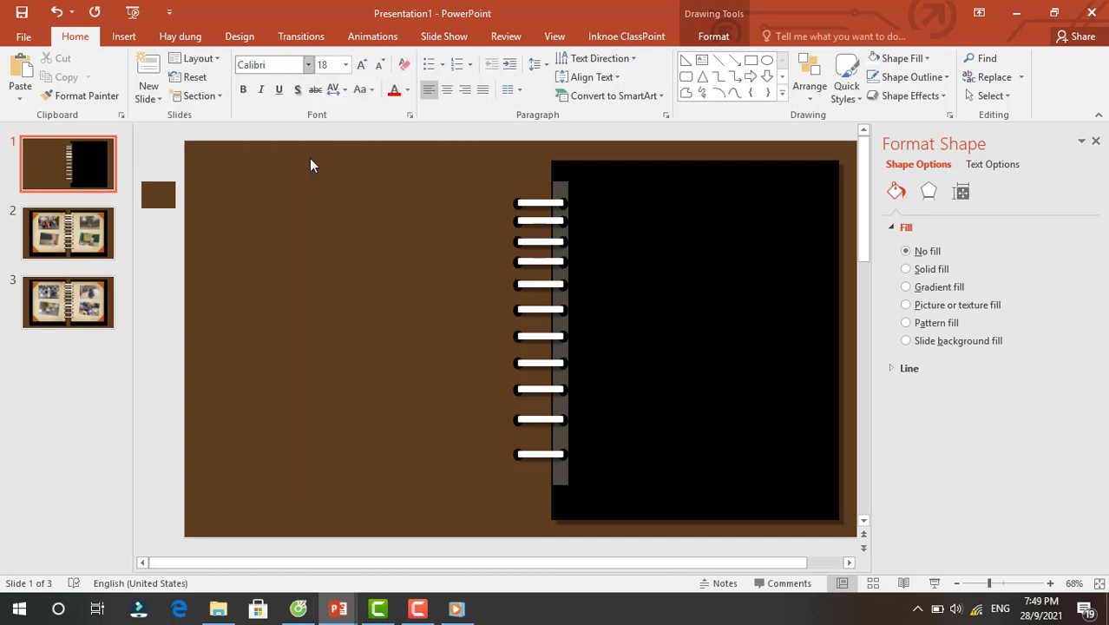
{"action": "left_click", "coordinate": [409, 90]}
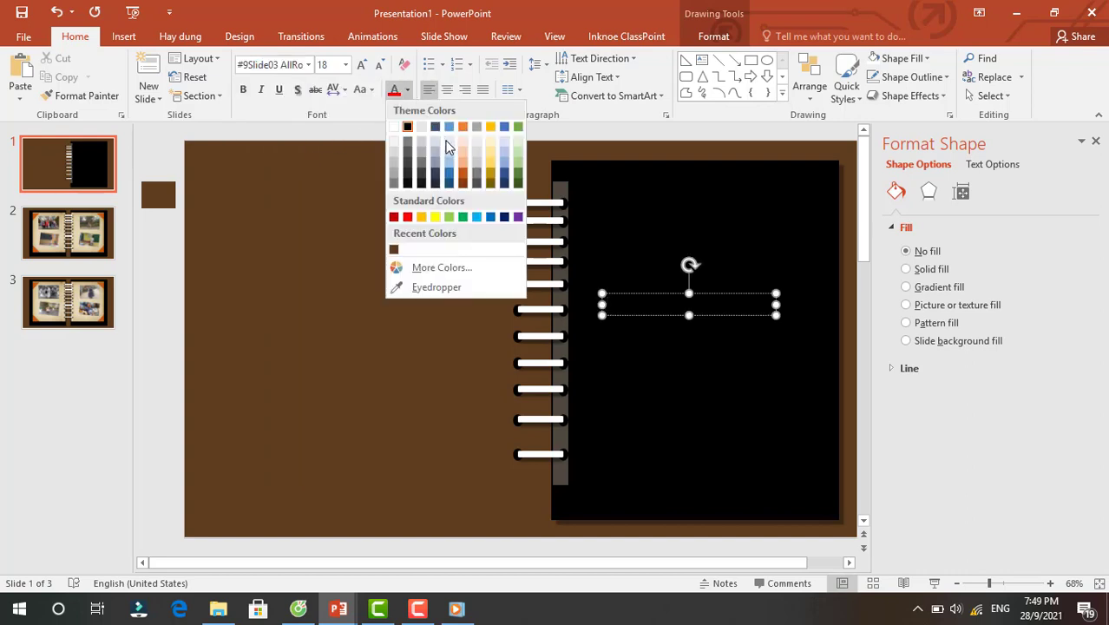
{"action": "left_click", "coordinate": [464, 176]}
{"action": "type", "text": "Album kỉ niệm"}
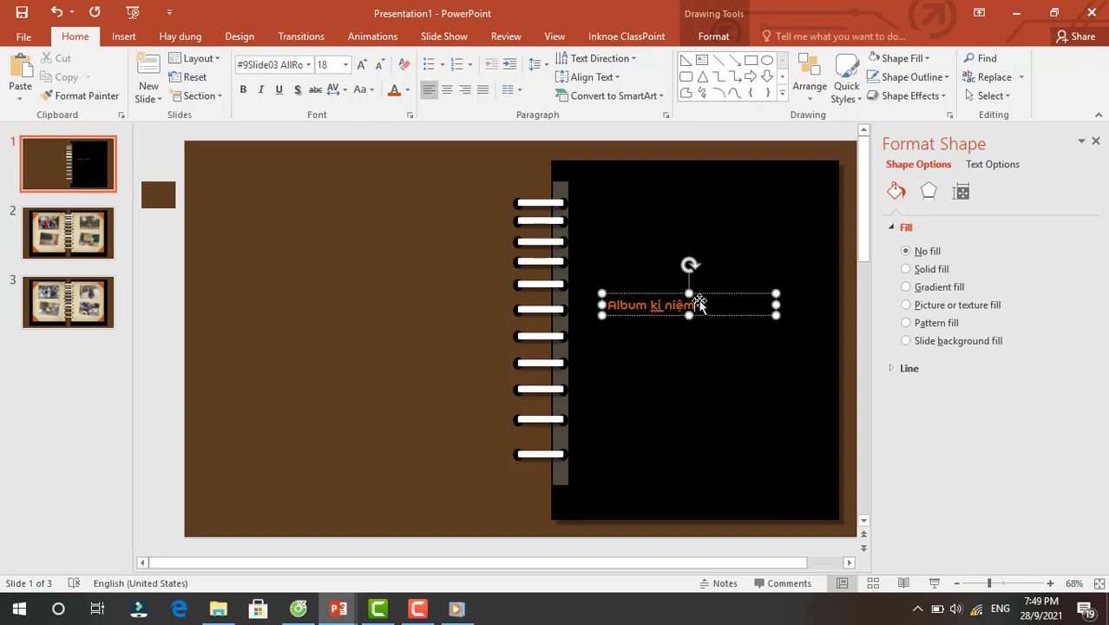
Enlarge the title to 44 pt, widen its box, and correct 'kỉ' to 'kỷ'.
{"action": "left_click_drag", "start_coordinate": [607, 306], "coordinate": [697, 305]}
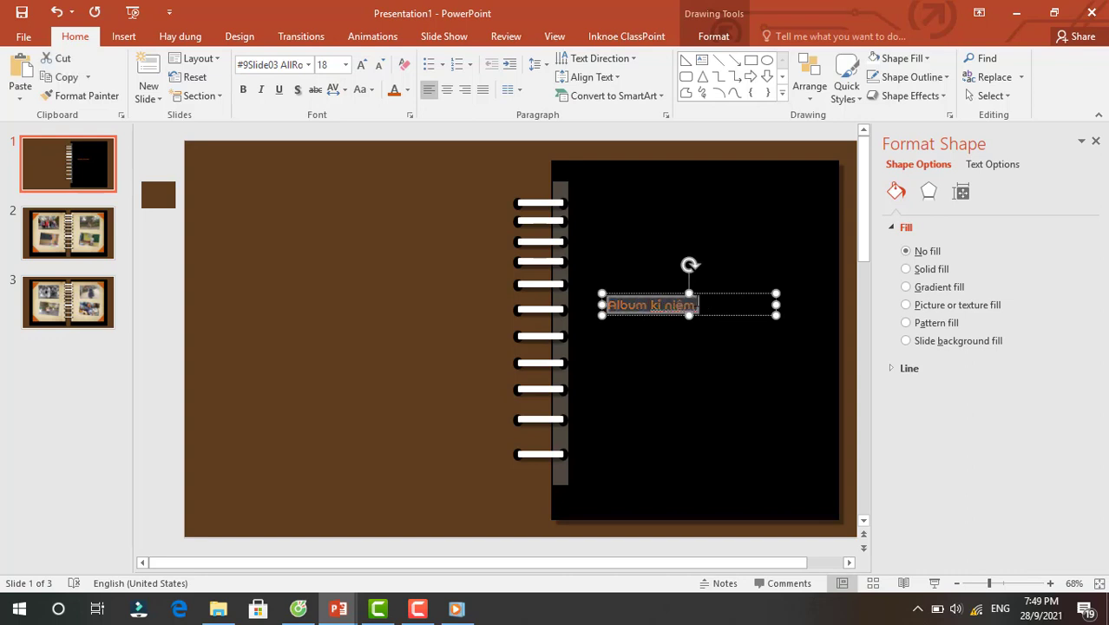
{"action": "left_click", "coordinate": [362, 69]}
{"action": "double_click", "coordinate": [363, 70]}
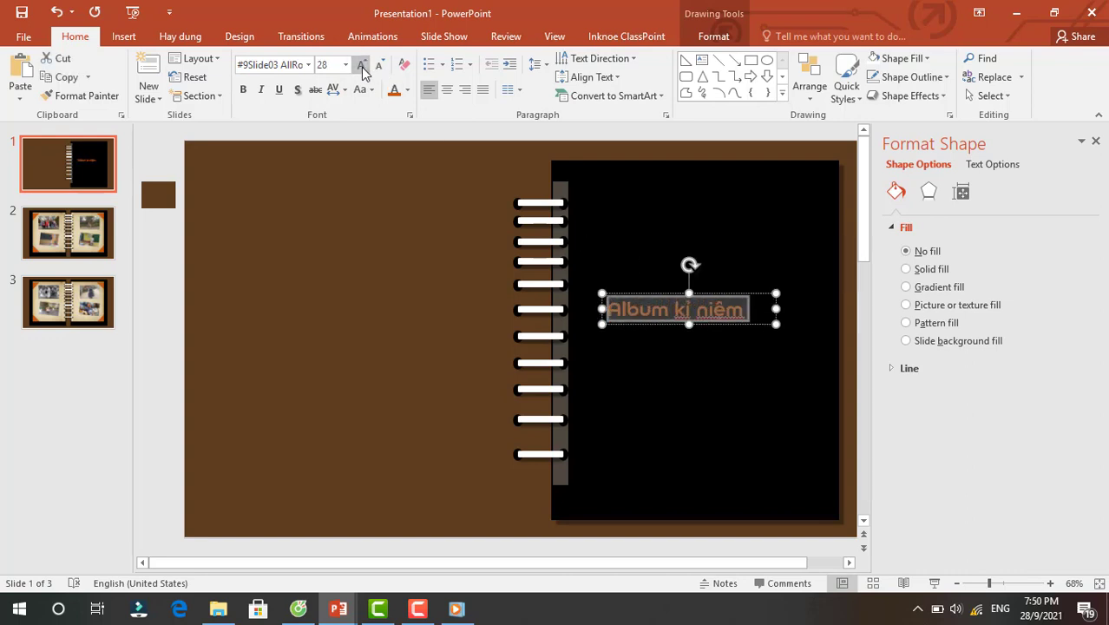
{"action": "left_click", "coordinate": [363, 69]}
{"action": "double_click", "coordinate": [363, 69]}
{"action": "left_click", "coordinate": [363, 69]}
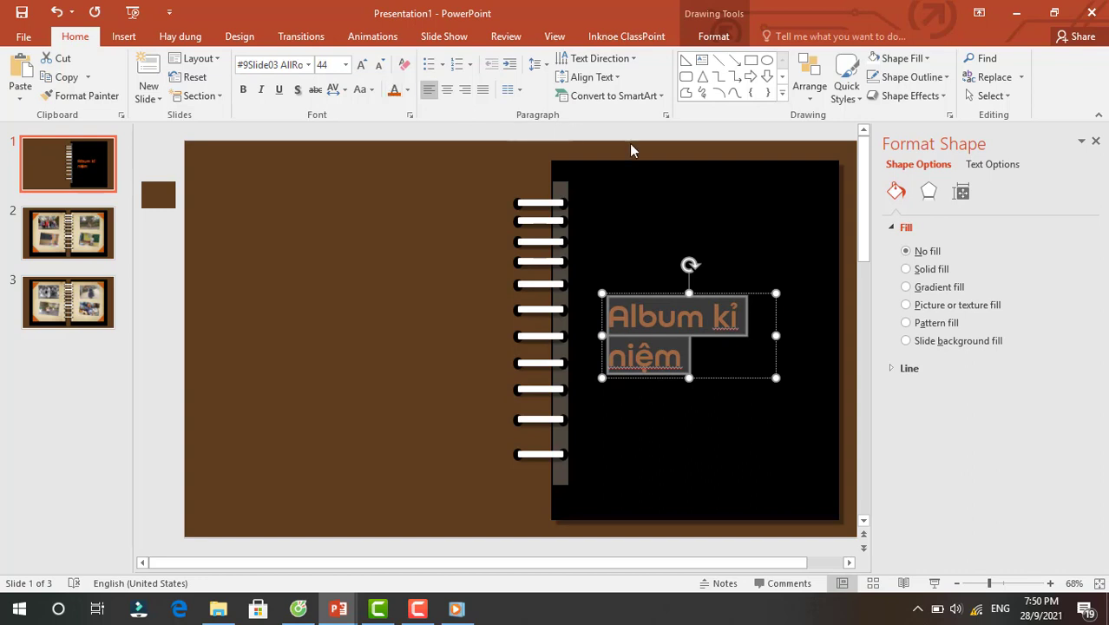
{"action": "left_click_drag", "start_coordinate": [775, 336], "coordinate": [795, 336]}
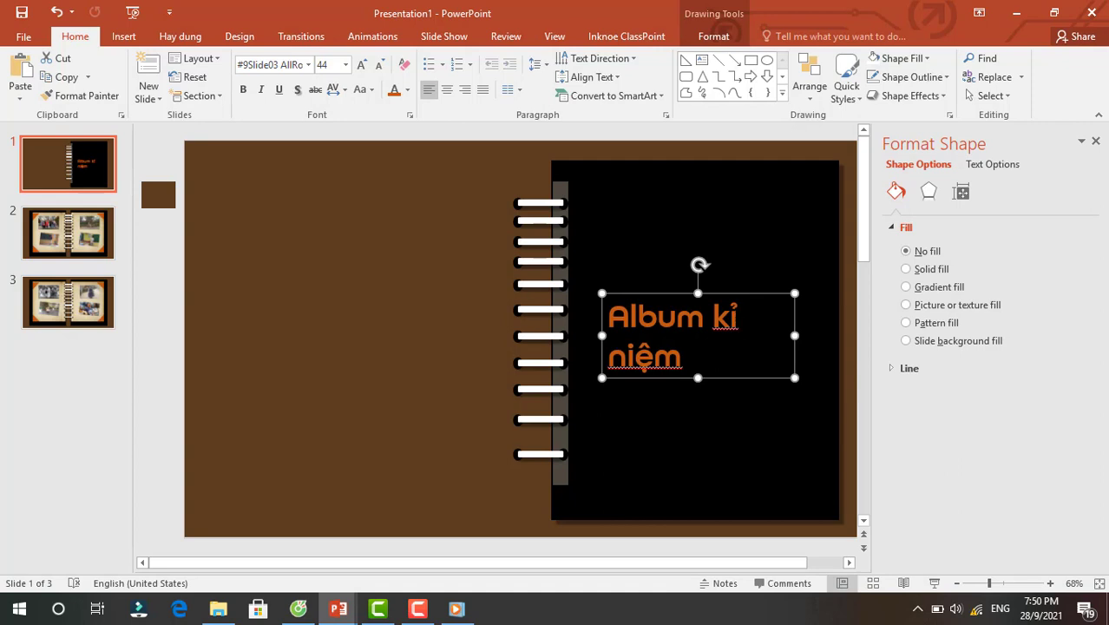
{"action": "left_click", "coordinate": [738, 316]}
{"action": "key", "text": "BackSpace"}
{"action": "type", "text": "y"}
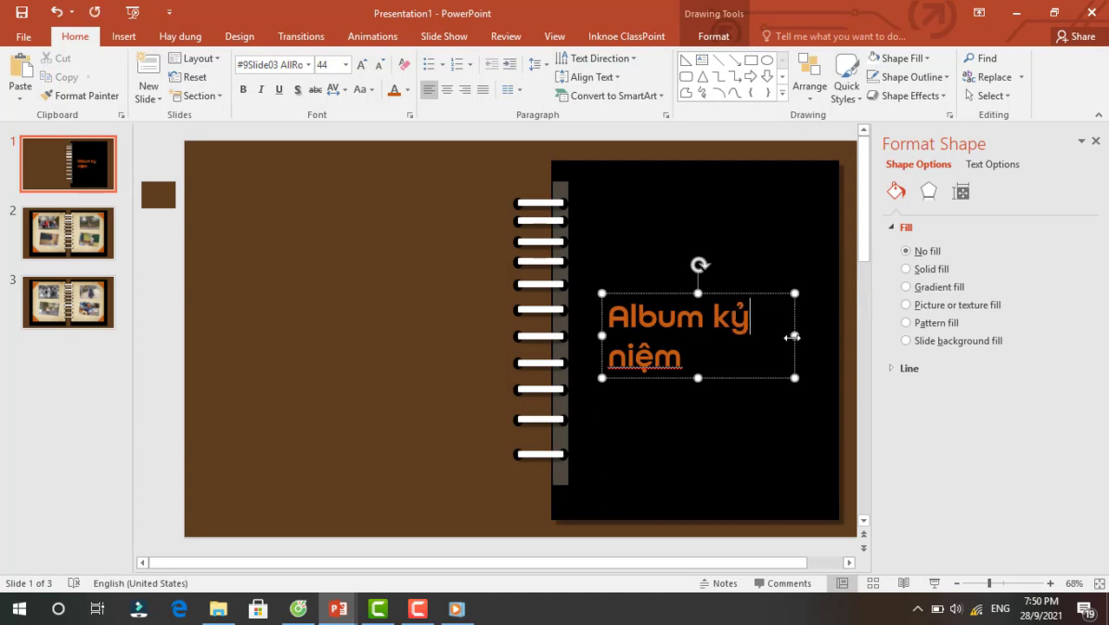
{"action": "left_click_drag", "start_coordinate": [792, 337], "coordinate": [824, 336]}
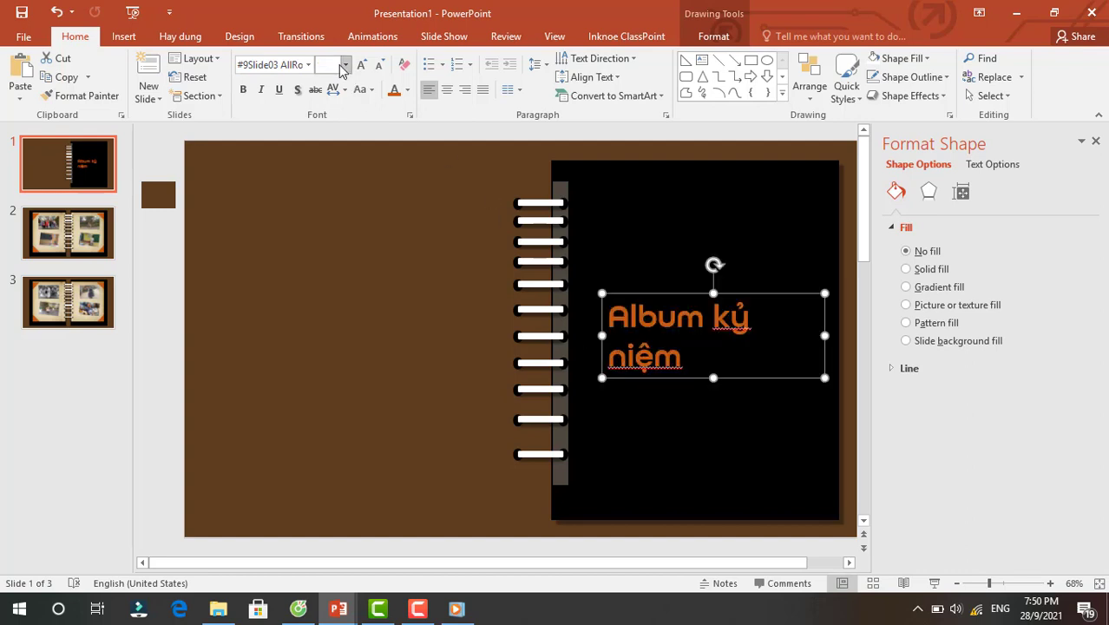
Reduce the Album kỷ niệm title to 40 pt to fit one line and add a text shadow.
{"action": "left_click", "coordinate": [380, 67]}
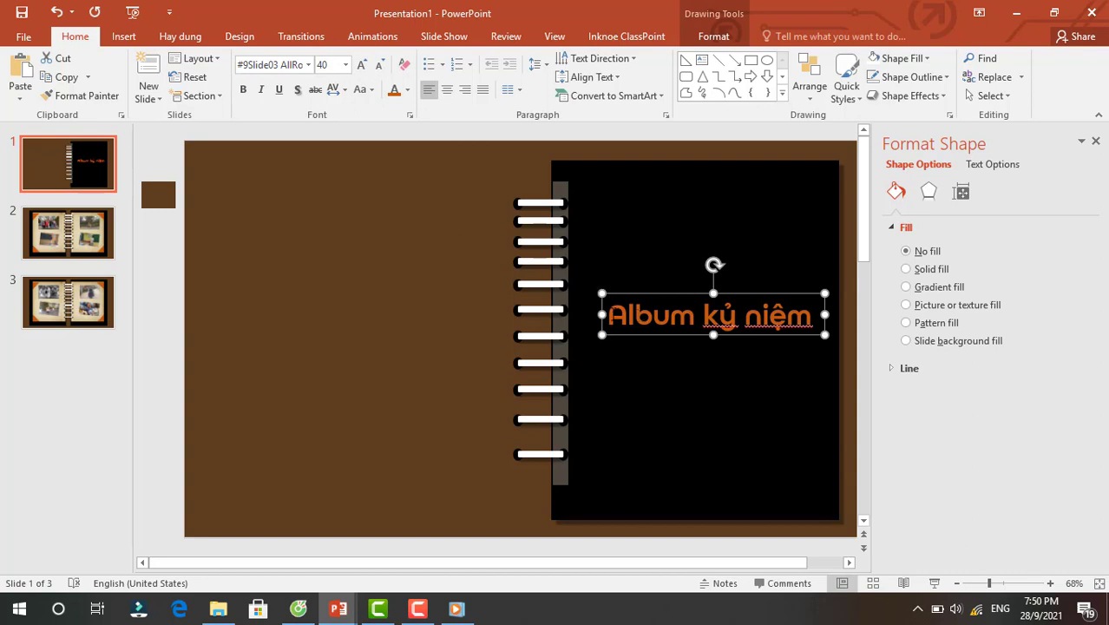
{"action": "left_click_drag", "start_coordinate": [606, 315], "coordinate": [819, 315]}
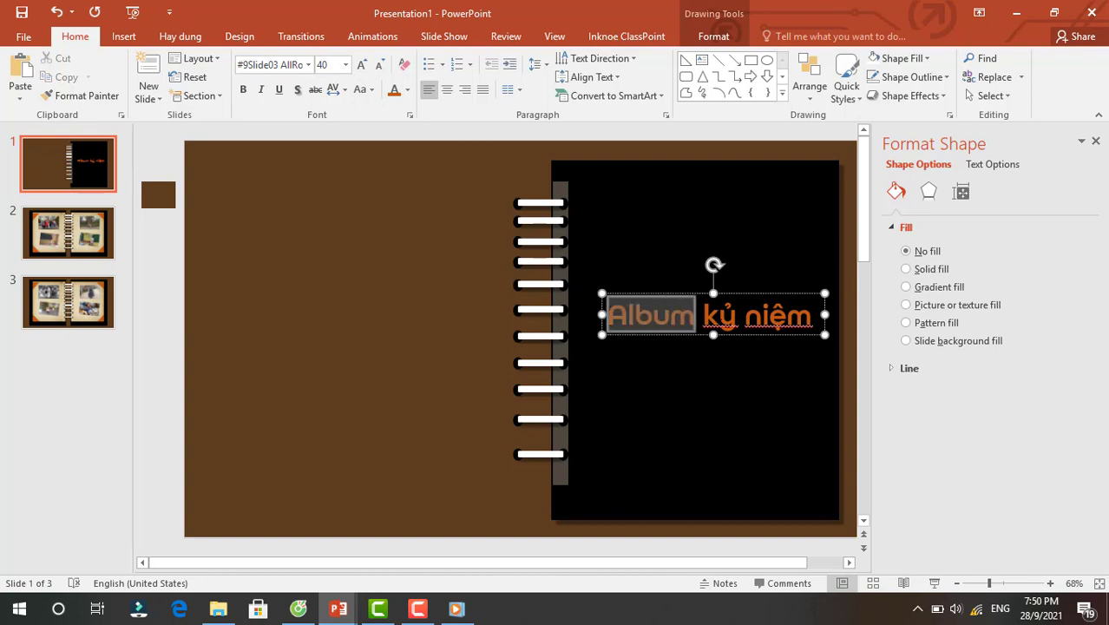
{"action": "left_click", "coordinate": [296, 90]}
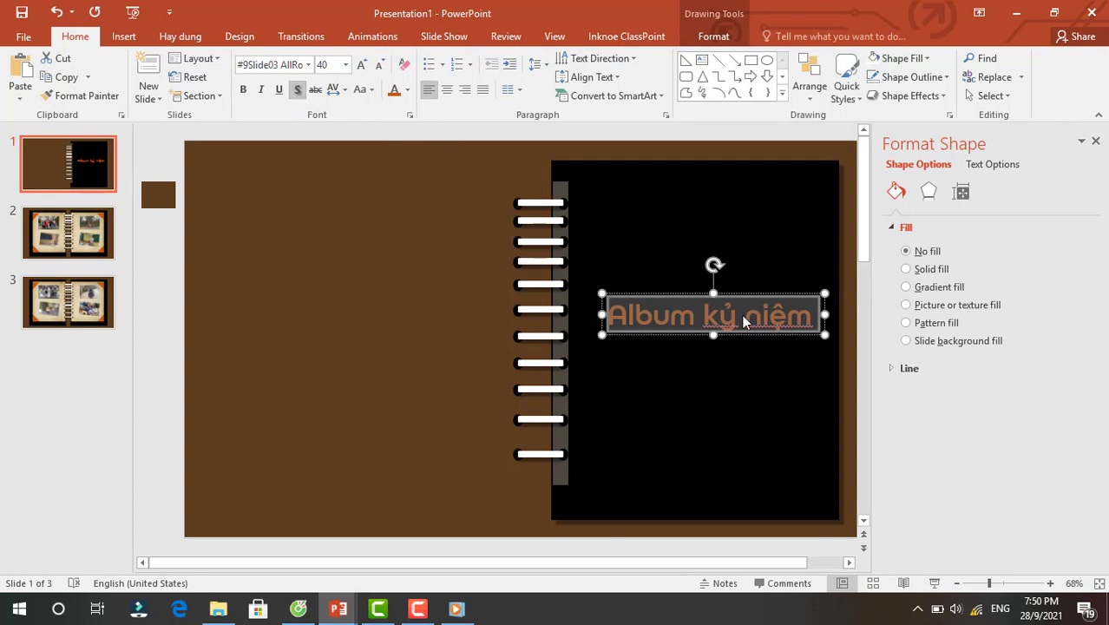
{"action": "left_click", "coordinate": [727, 373]}
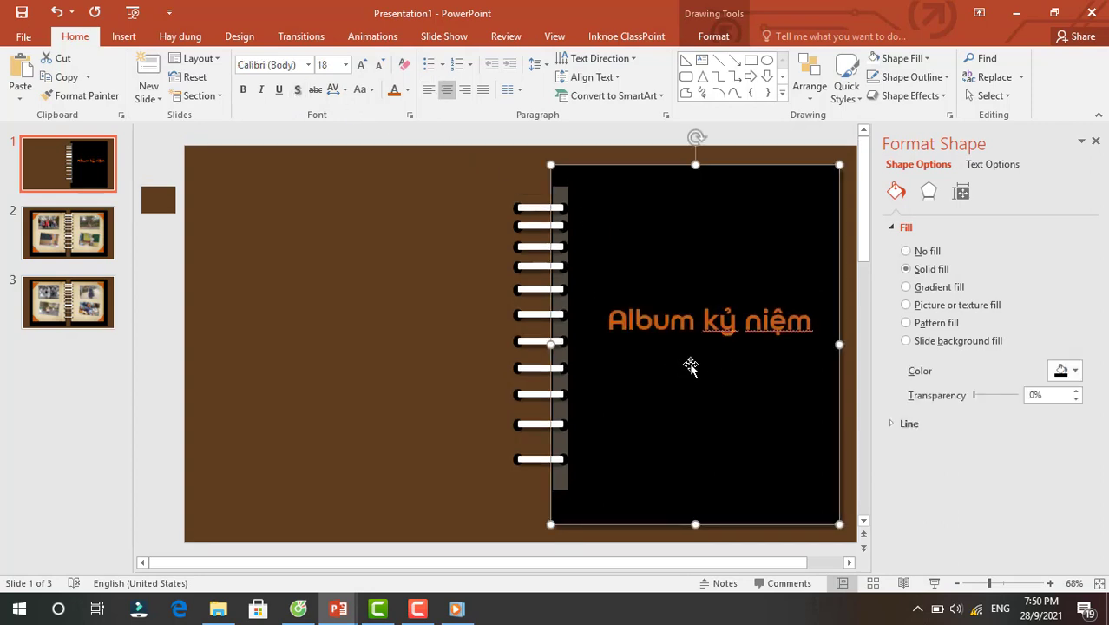
Duplicate slide 3 as slide 4 and delete everything on its right page.
{"action": "left_click", "coordinate": [84, 301]}
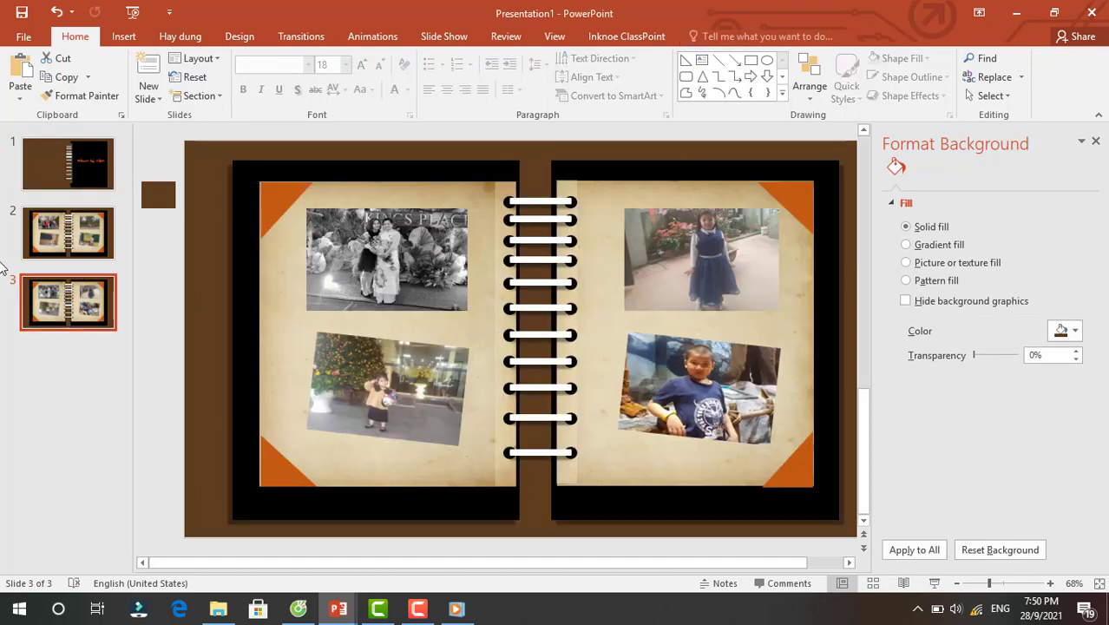
{"action": "key", "text": "ctrl+d"}
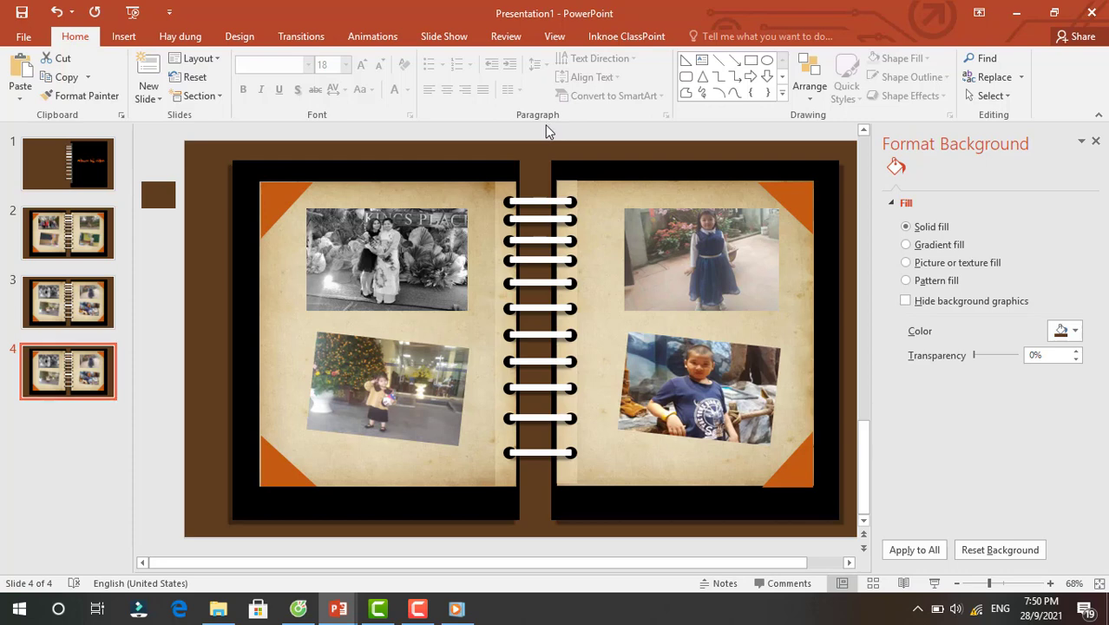
{"action": "mouse_move", "coordinate": [545, 124]}
{"action": "left_mouse_down"}
{"action": "mouse_move", "coordinate": [819, 356]}
{"action": "mouse_move", "coordinate": [835, 536]}
{"action": "mouse_move", "coordinate": [847, 540]}
{"action": "left_mouse_up"}
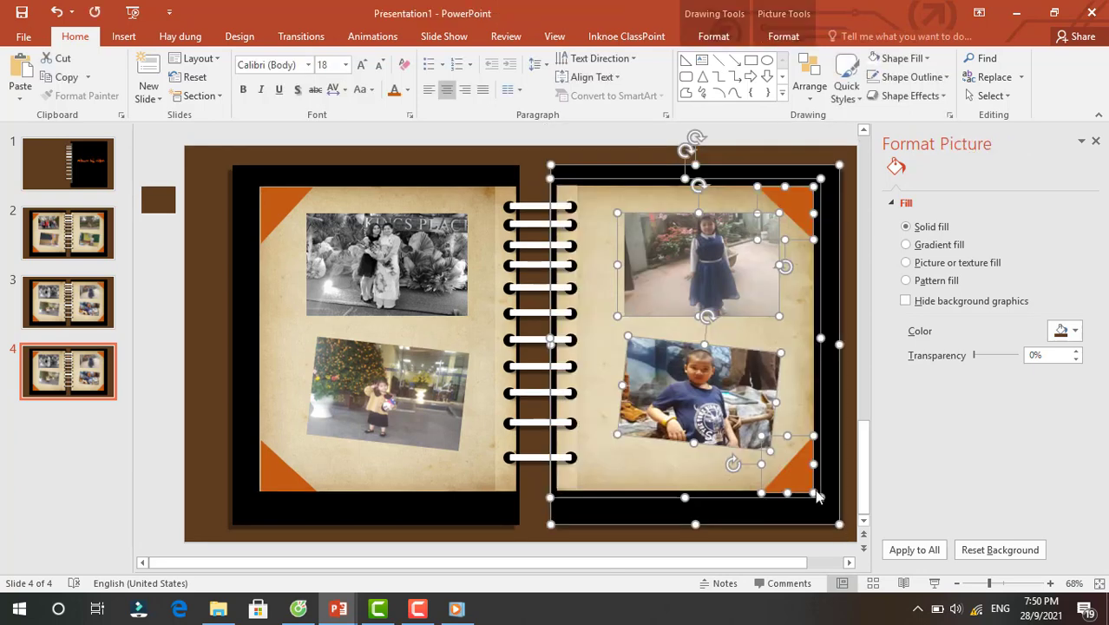
{"action": "key", "text": "Delete"}
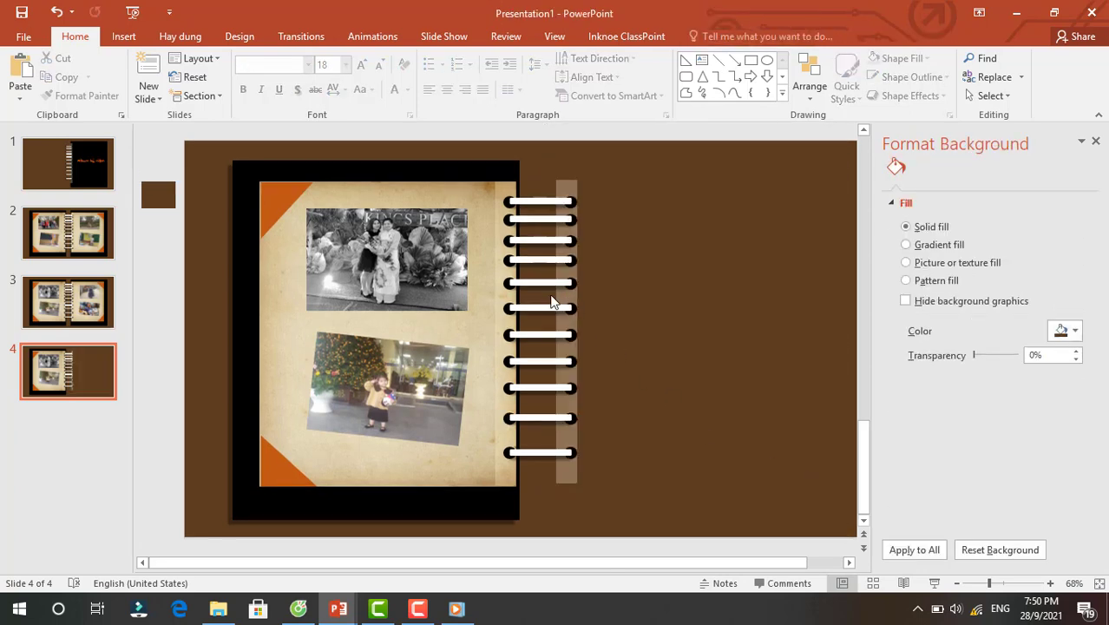
Narrow the spiral binding and remove the left page's photos, orange corners and aged paper picture.
{"action": "left_click", "coordinate": [543, 279]}
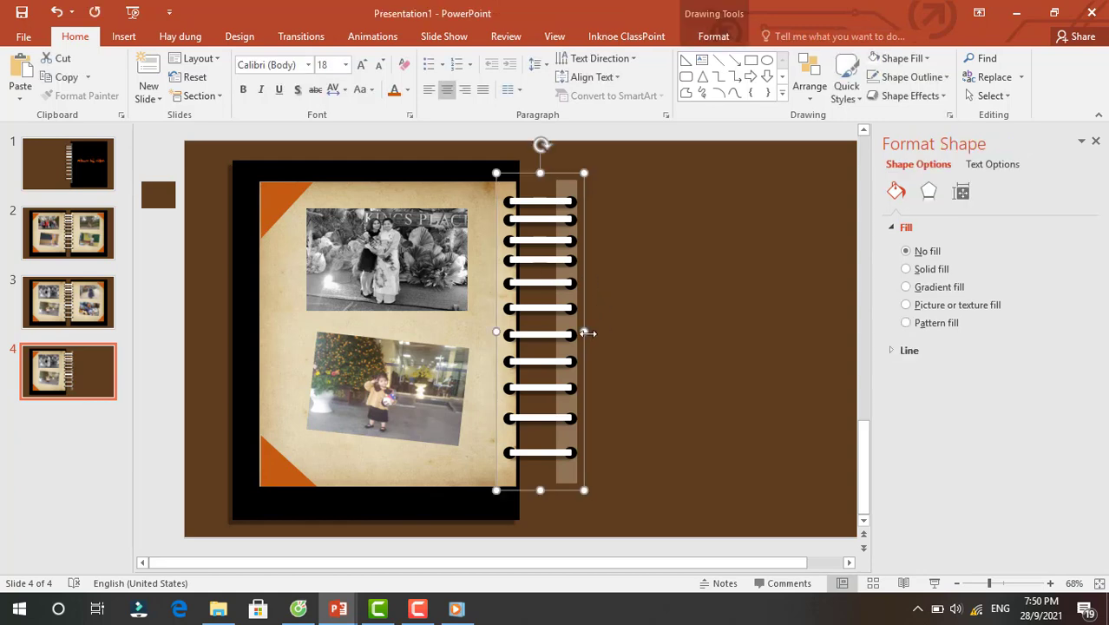
{"action": "left_click_drag", "start_coordinate": [583, 330], "coordinate": [559, 331]}
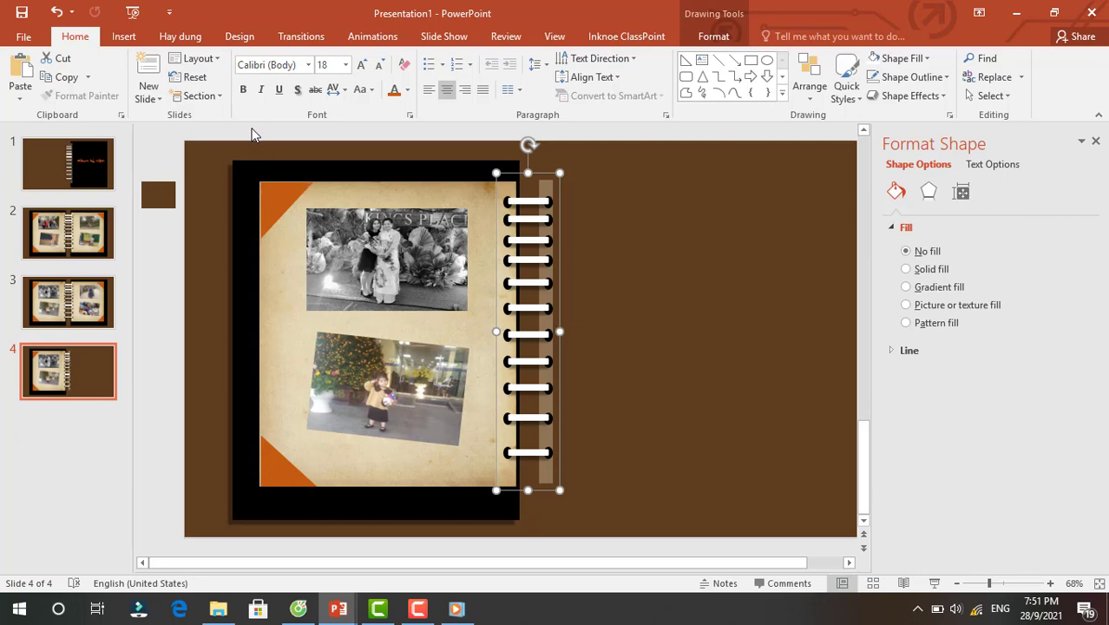
{"action": "left_click_drag", "start_coordinate": [250, 126], "coordinate": [513, 391]}
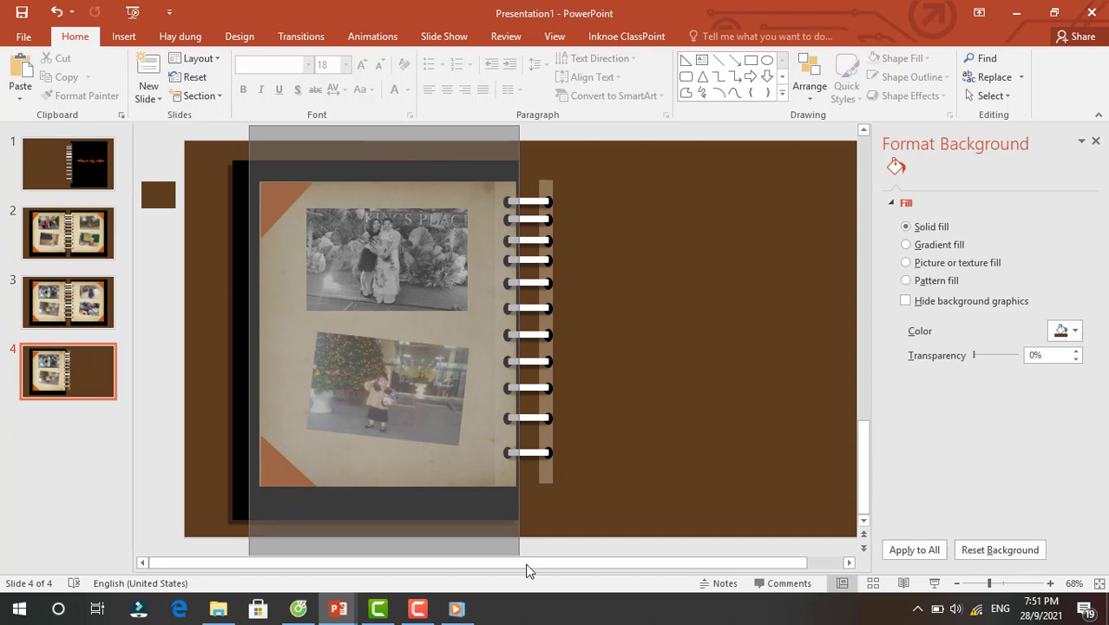
{"action": "mouse_move", "coordinate": [514, 391]}
{"action": "left_mouse_down"}
{"action": "mouse_move", "coordinate": [521, 533]}
{"action": "mouse_move", "coordinate": [515, 512]}
{"action": "left_mouse_up"}
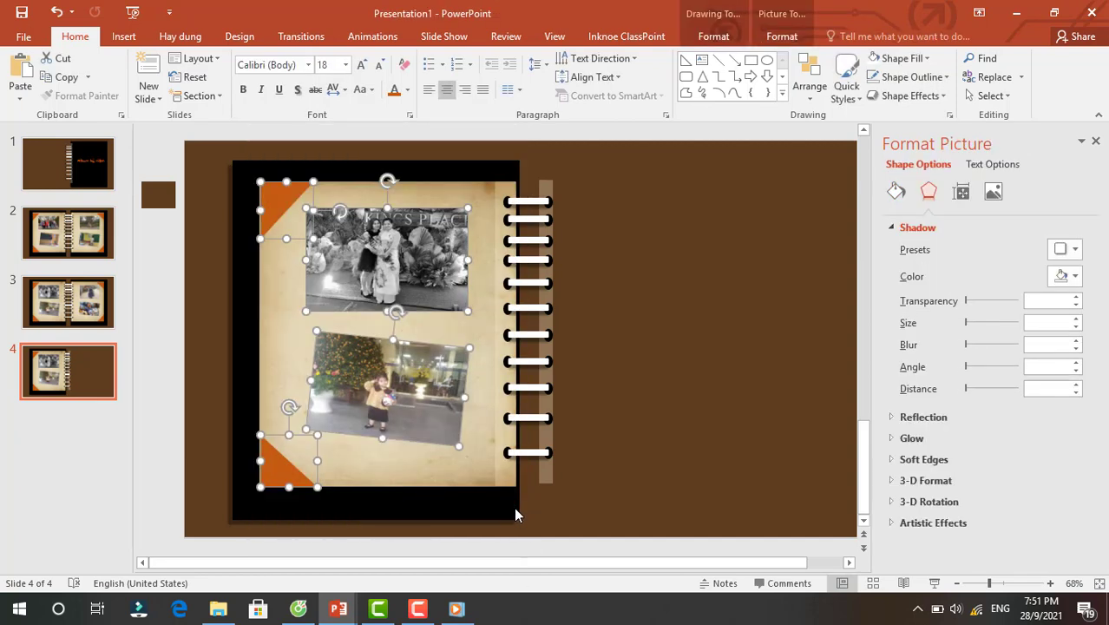
{"action": "key", "text": "Delete"}
{"action": "left_click", "coordinate": [381, 409]}
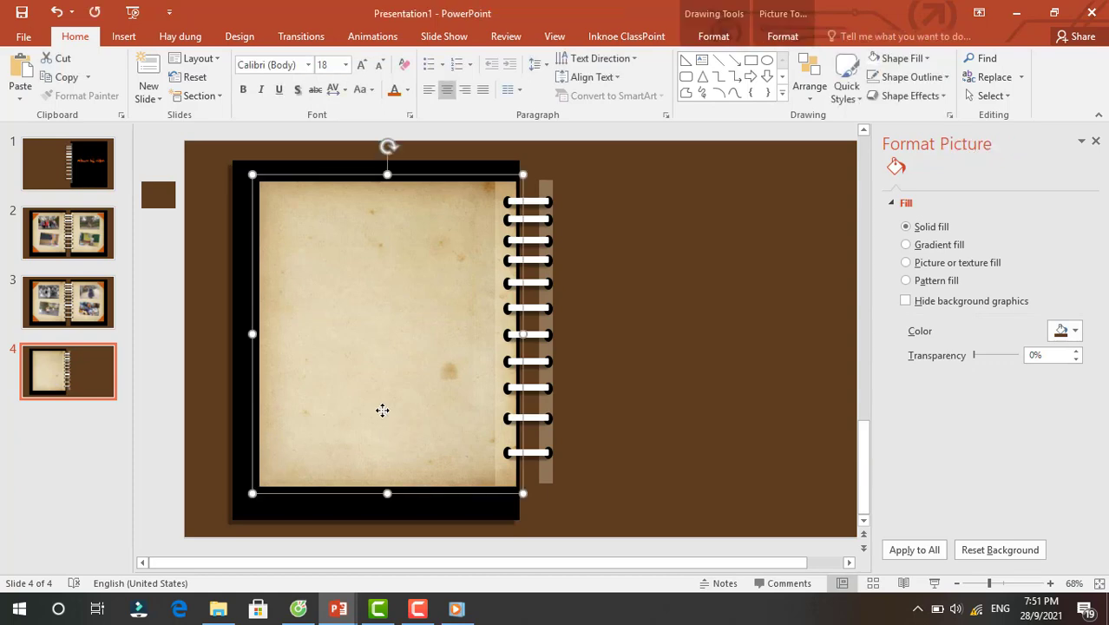
{"action": "right_click", "coordinate": [382, 409]}
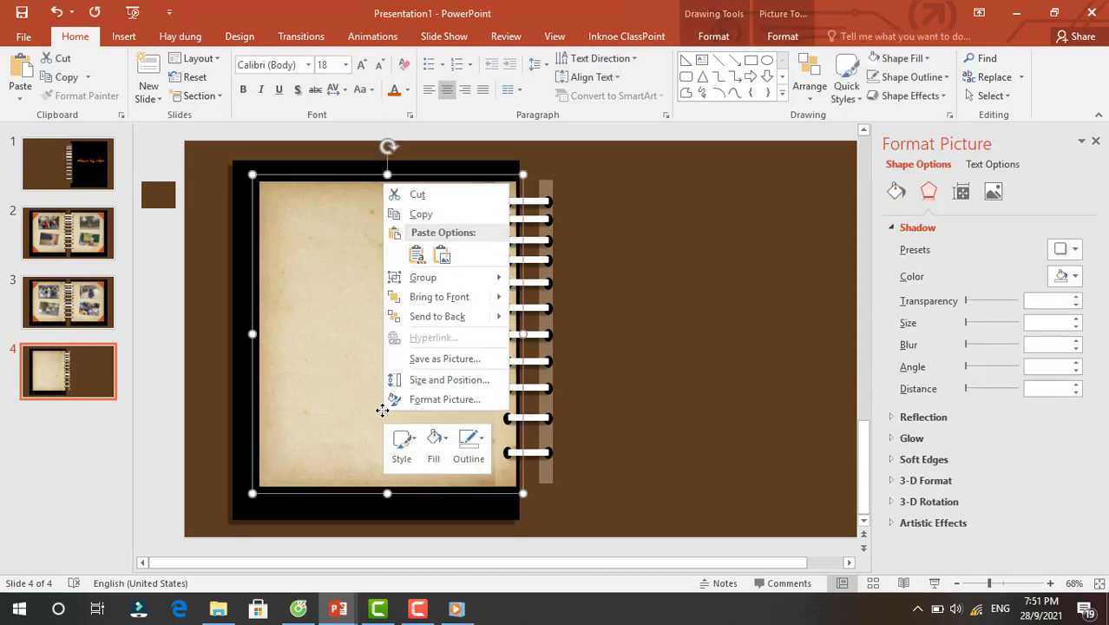
{"action": "left_click", "coordinate": [417, 195]}
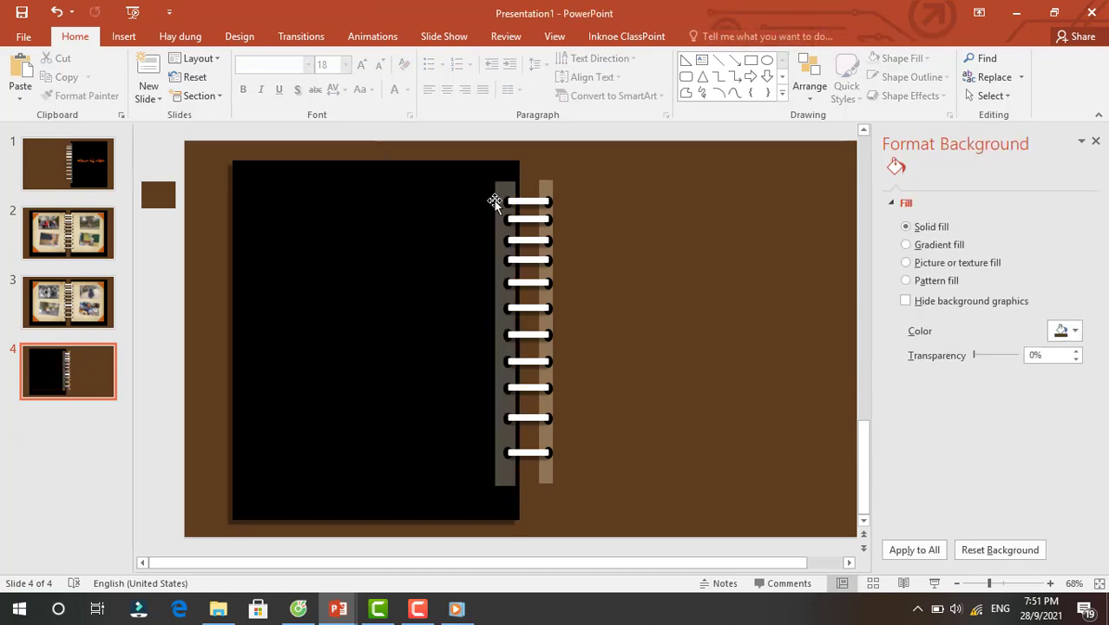
{"action": "left_click", "coordinate": [549, 189]}
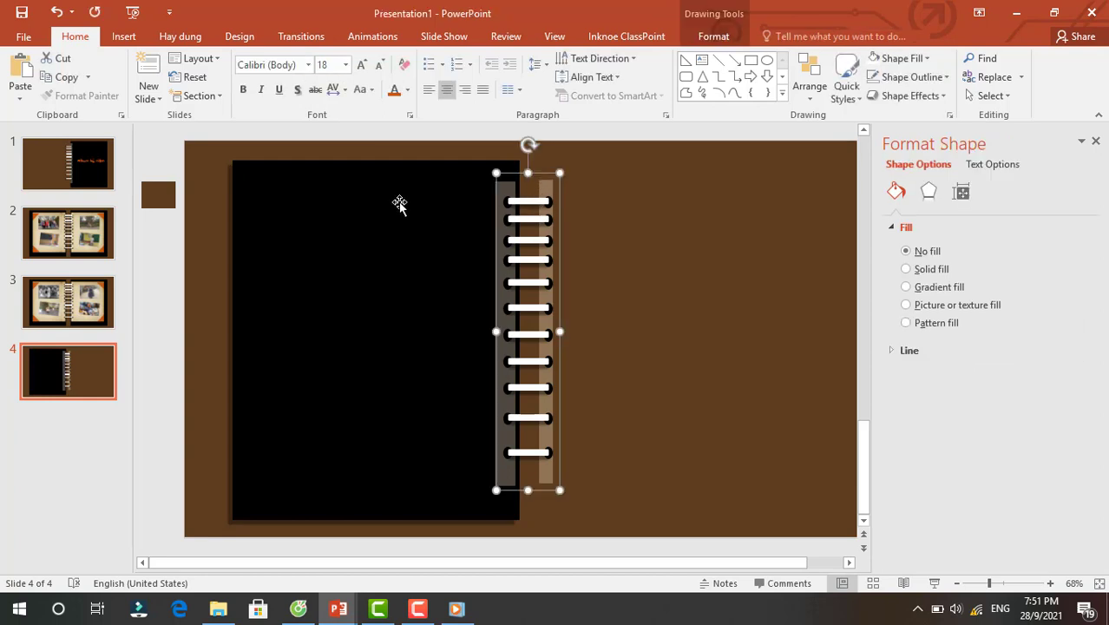
Add an orange text box on the black page in #9Slide03 AllRoundGothic font.
{"action": "left_click", "coordinate": [122, 40]}
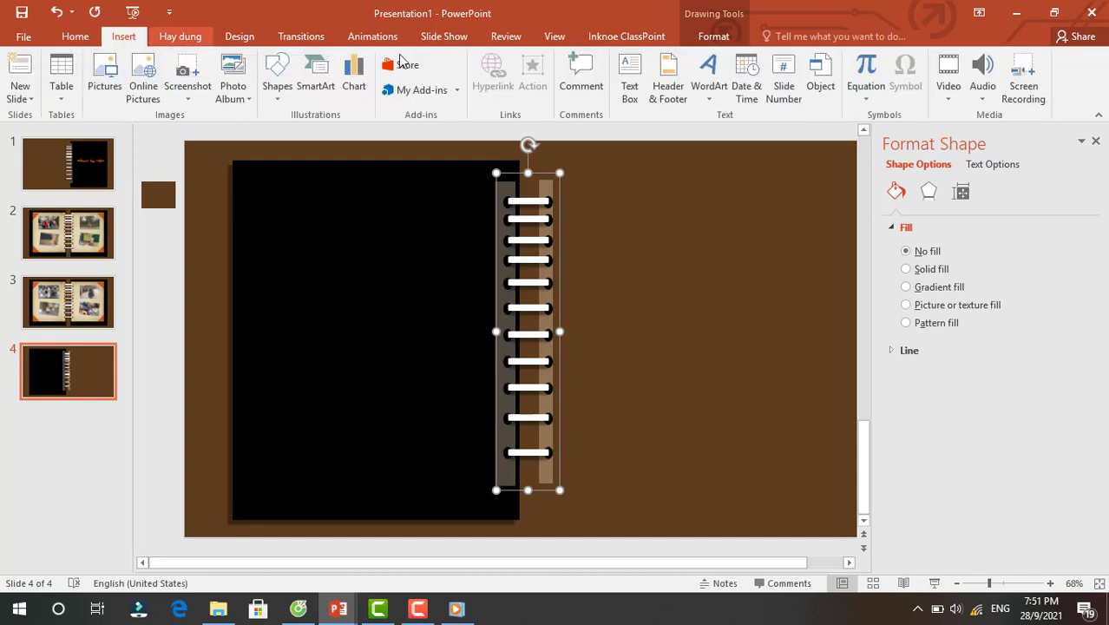
{"action": "left_click", "coordinate": [623, 76]}
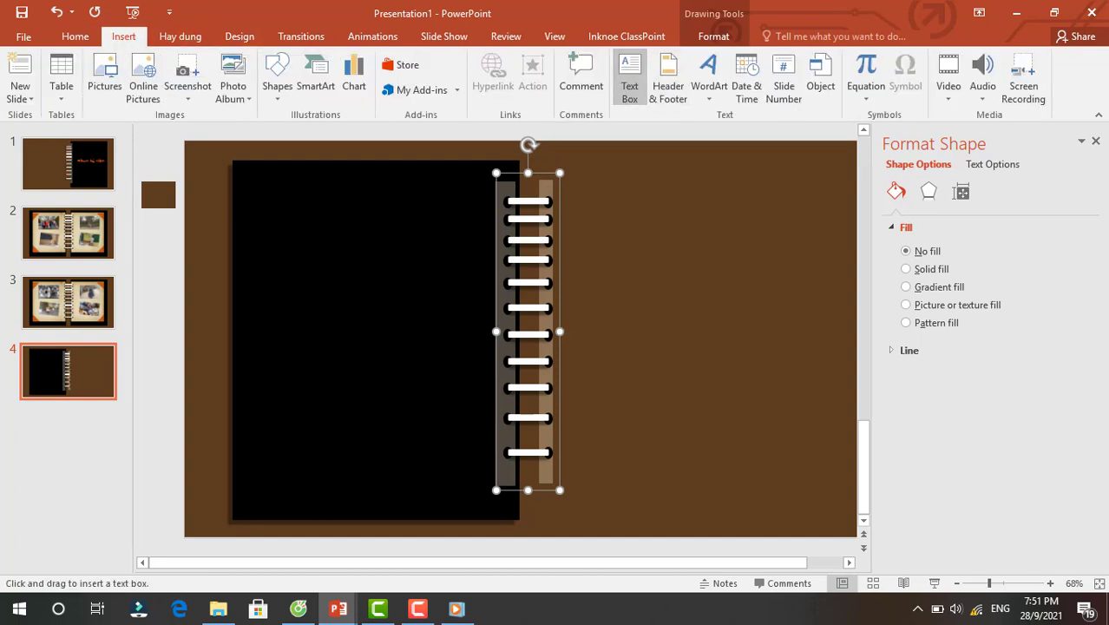
{"action": "left_click_drag", "start_coordinate": [273, 276], "coordinate": [453, 326]}
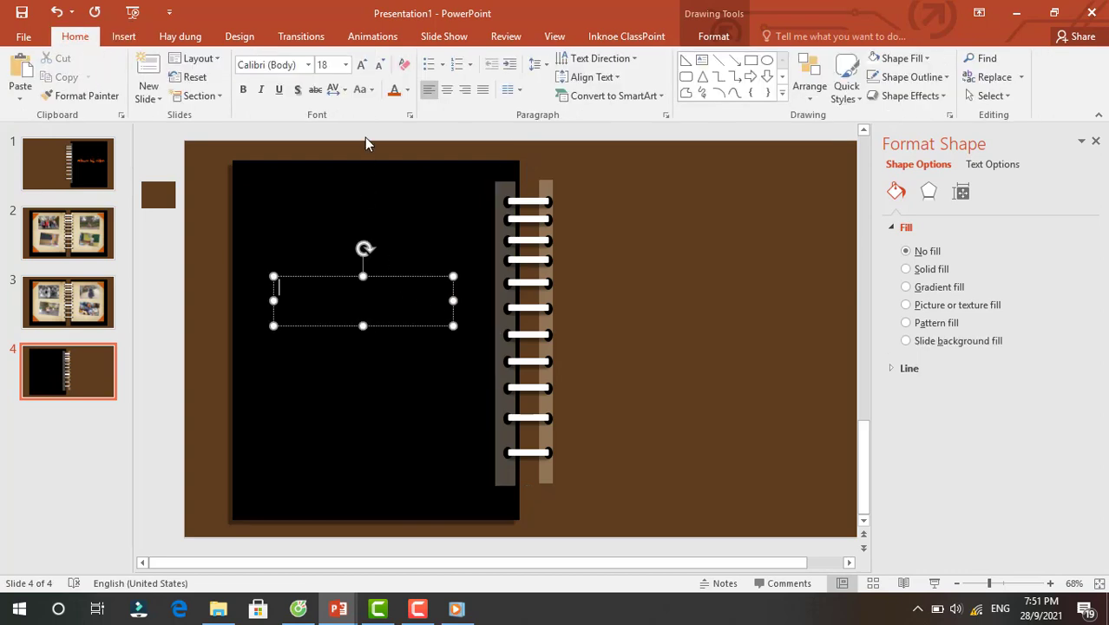
{"action": "left_click", "coordinate": [408, 90]}
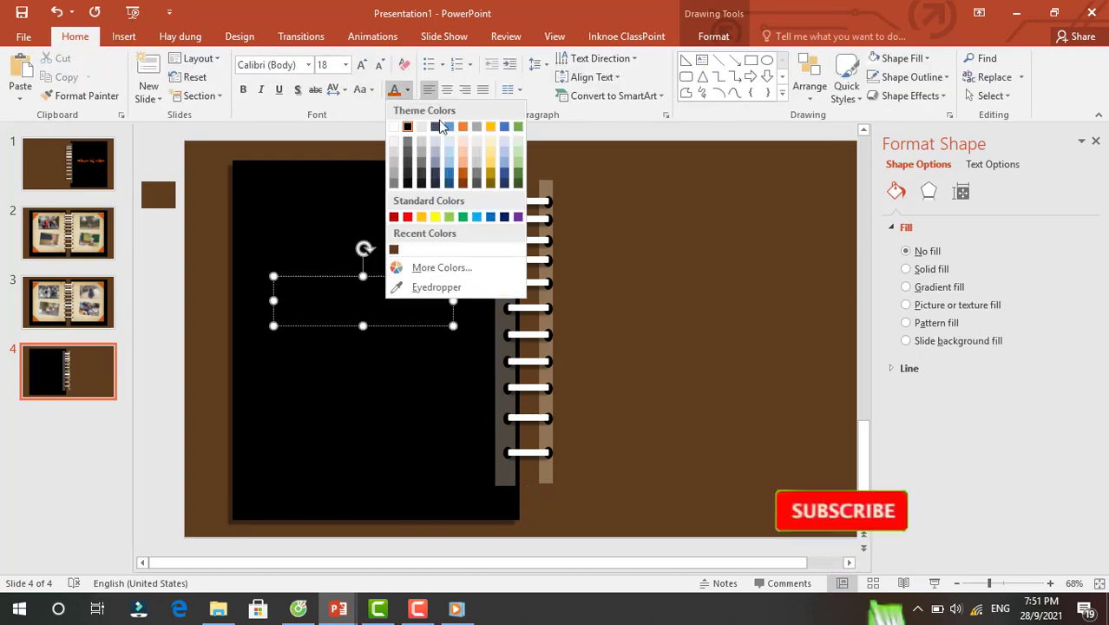
{"action": "left_click", "coordinate": [465, 174]}
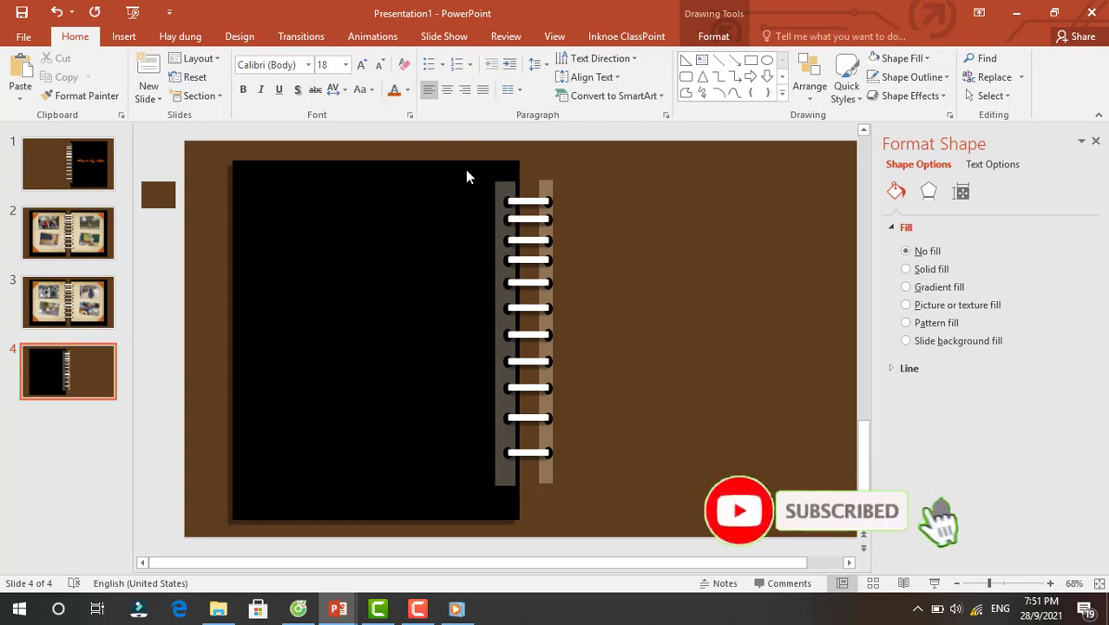
{"action": "left_click", "coordinate": [308, 65]}
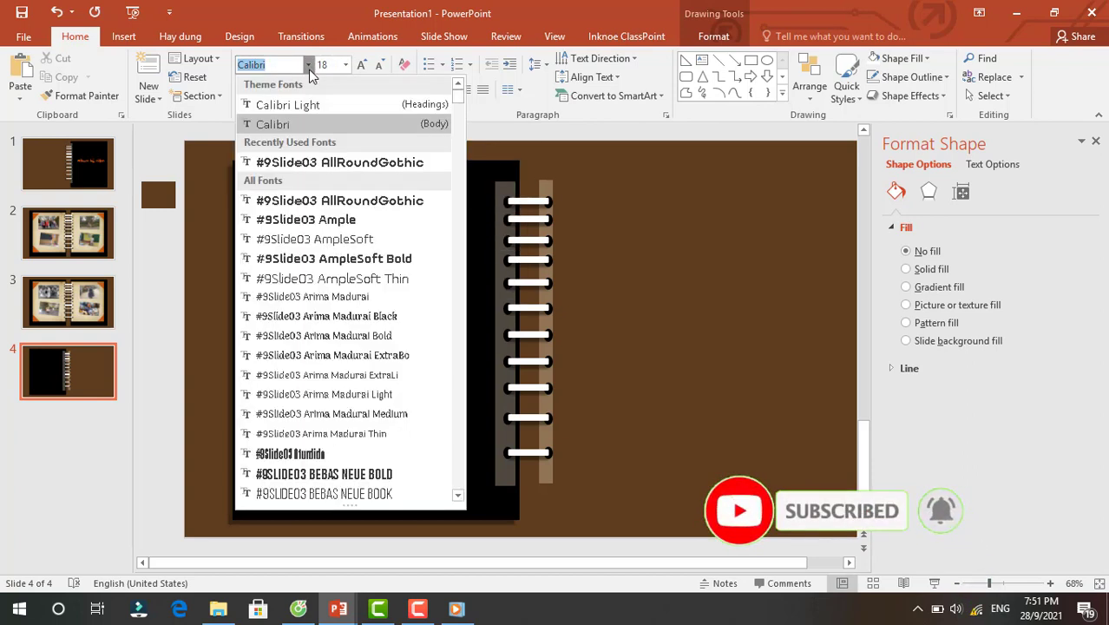
{"action": "left_click", "coordinate": [330, 164]}
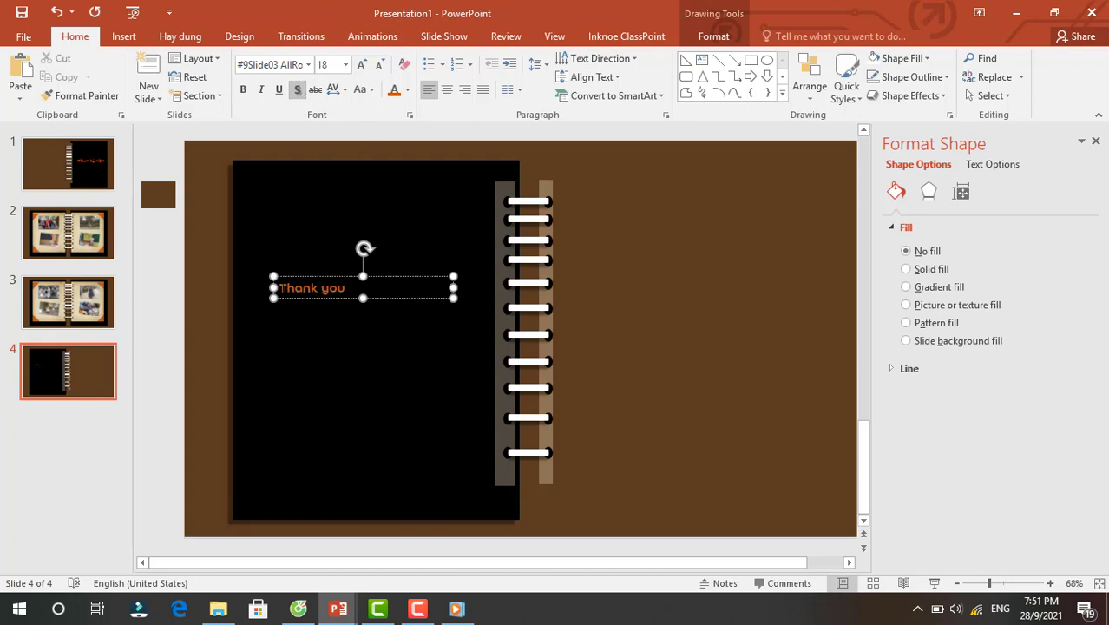
Raise the Thank you text to 48 pt, then drop it to 44 pt.
{"action": "left_click_drag", "start_coordinate": [279, 288], "coordinate": [349, 288]}
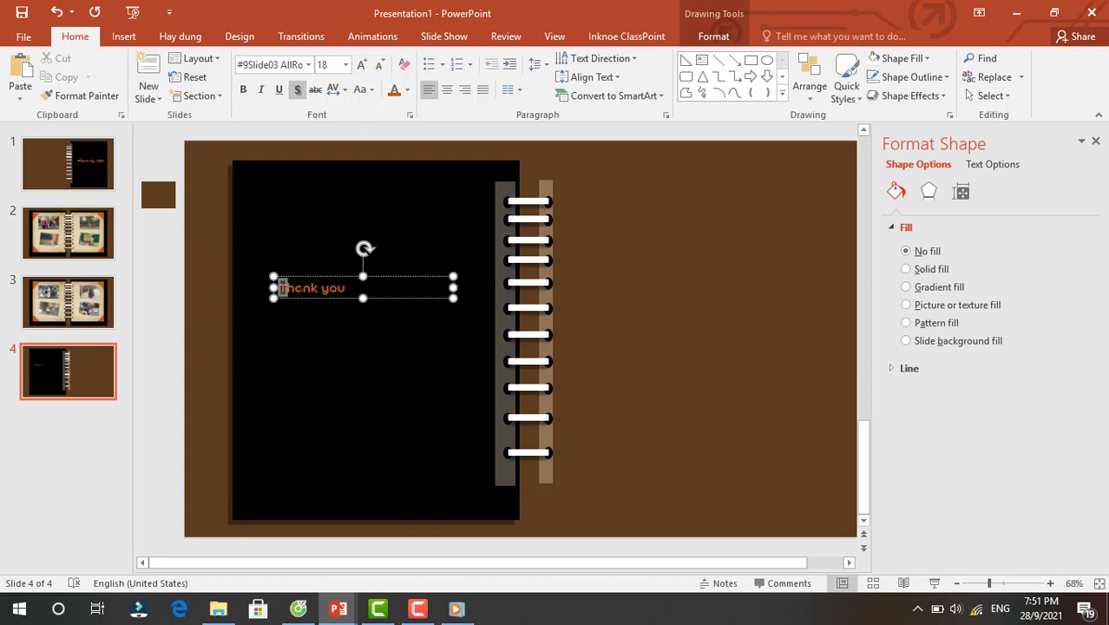
{"action": "left_click", "coordinate": [362, 68]}
{"action": "left_click", "coordinate": [362, 68]}
{"action": "left_click", "coordinate": [362, 67]}
{"action": "left_click", "coordinate": [363, 67]}
{"action": "left_click", "coordinate": [363, 68]}
{"action": "left_click", "coordinate": [363, 68]}
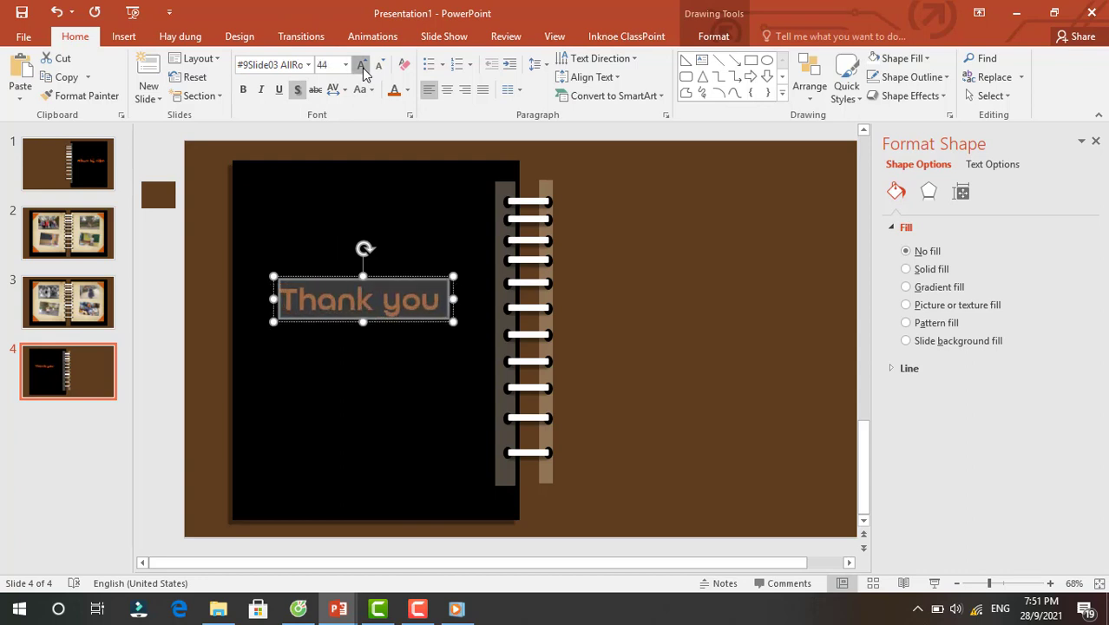
{"action": "left_click", "coordinate": [362, 67]}
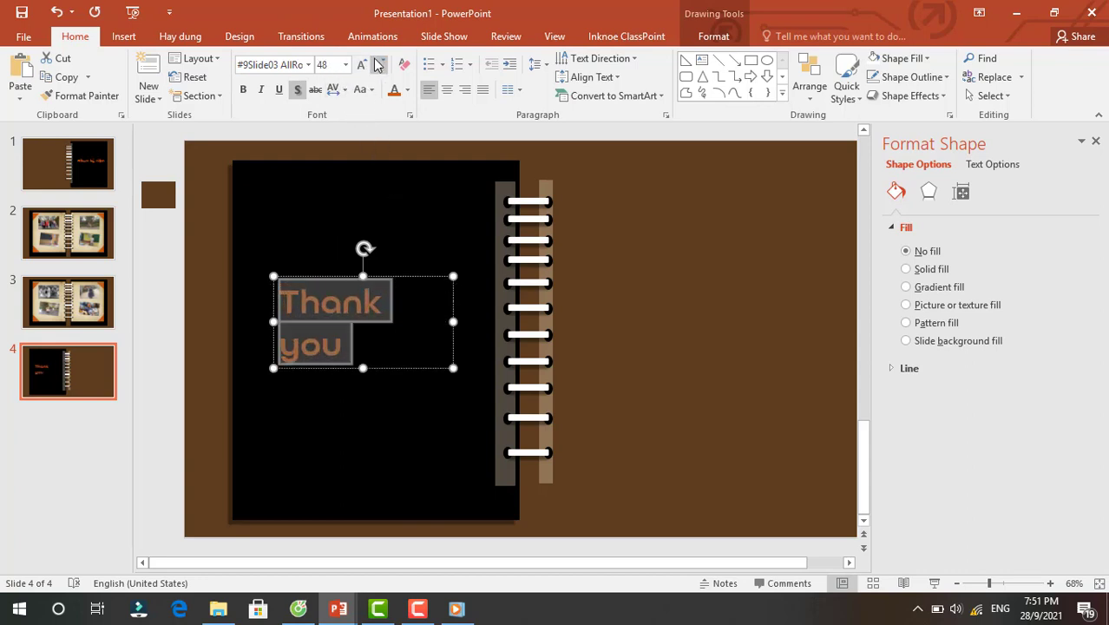
{"action": "left_click", "coordinate": [380, 67]}
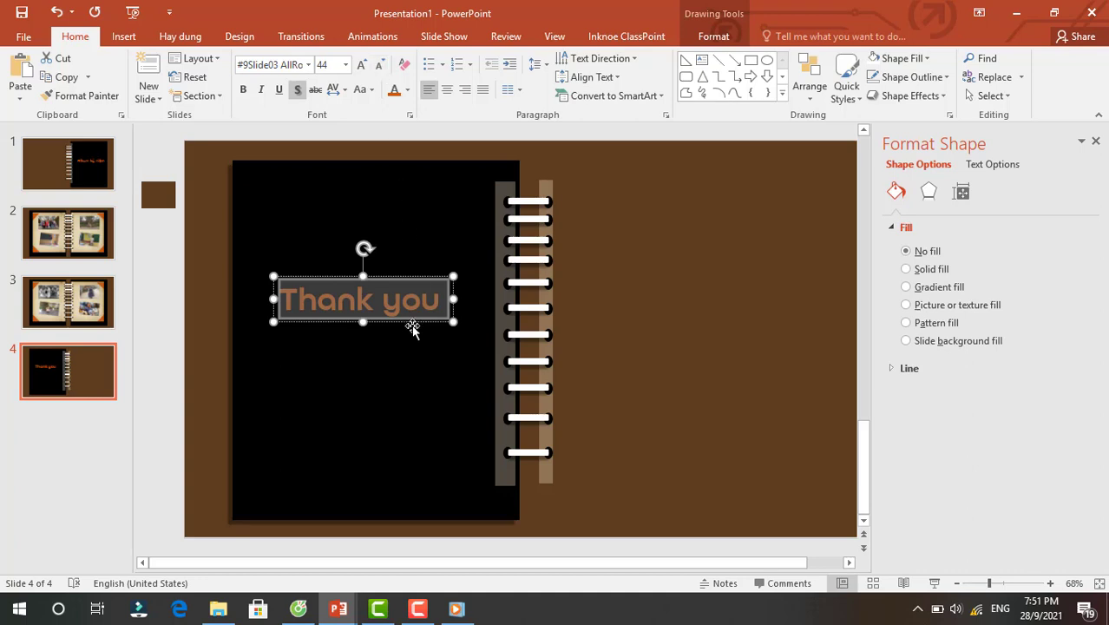
{"action": "left_click", "coordinate": [412, 334]}
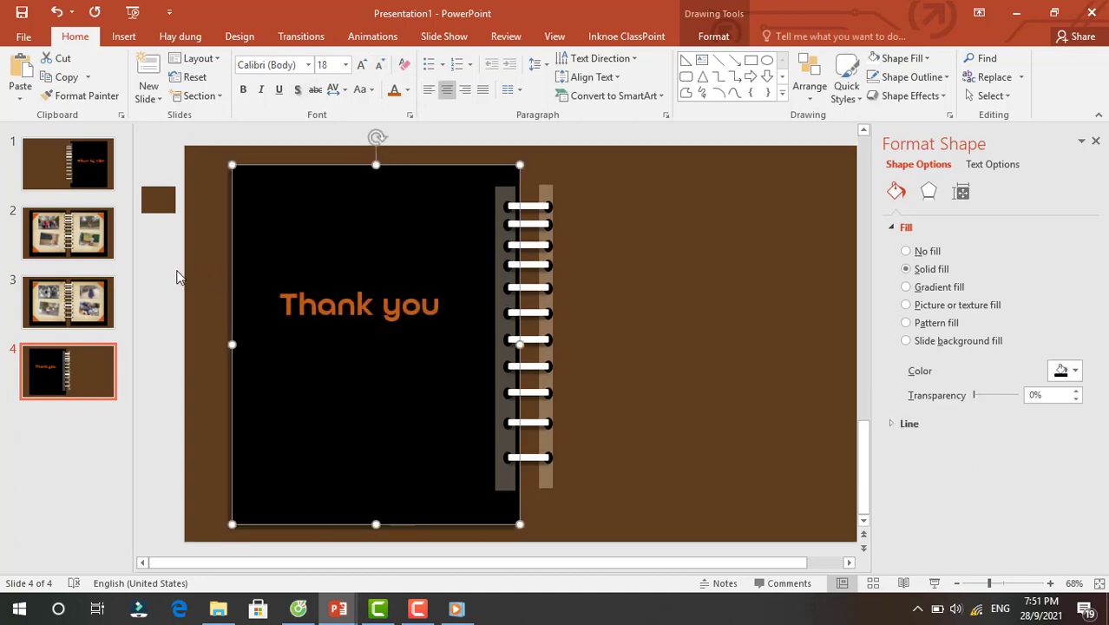
Ungroup the spiral binding on slide 4 into separate pieces.
{"action": "left_click", "coordinate": [109, 463]}
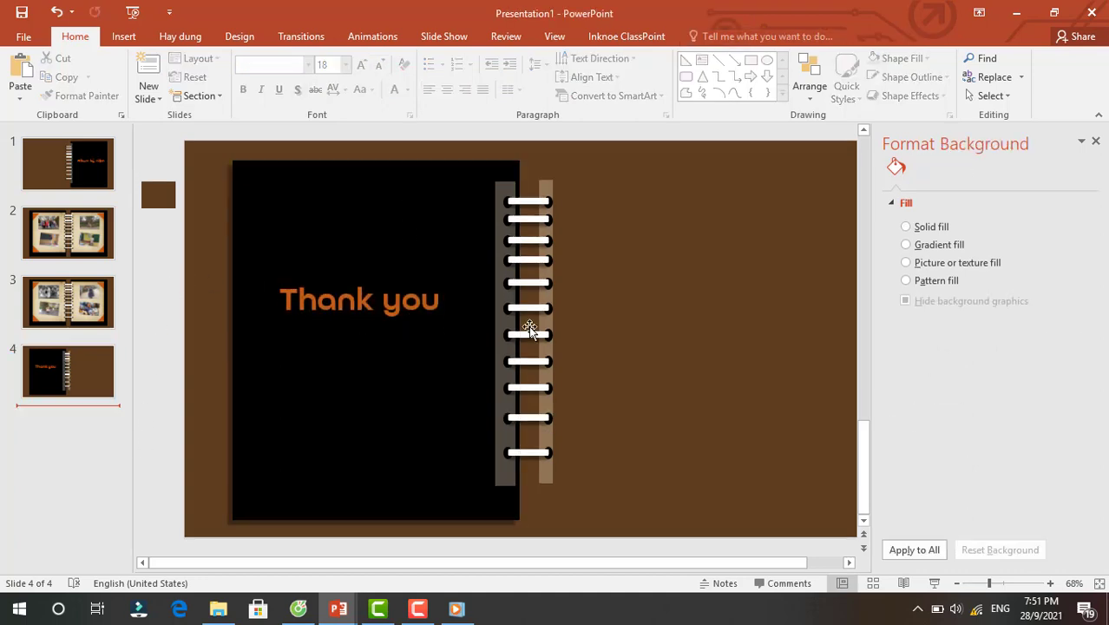
{"action": "left_click", "coordinate": [537, 243]}
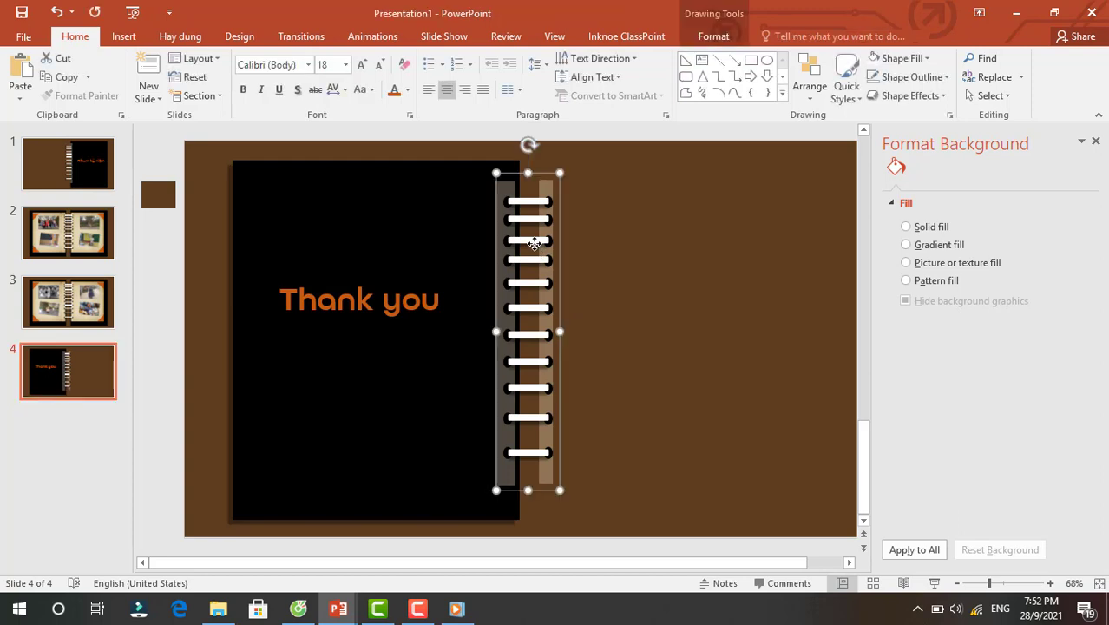
{"action": "left_click_drag", "start_coordinate": [537, 244], "coordinate": [521, 248]}
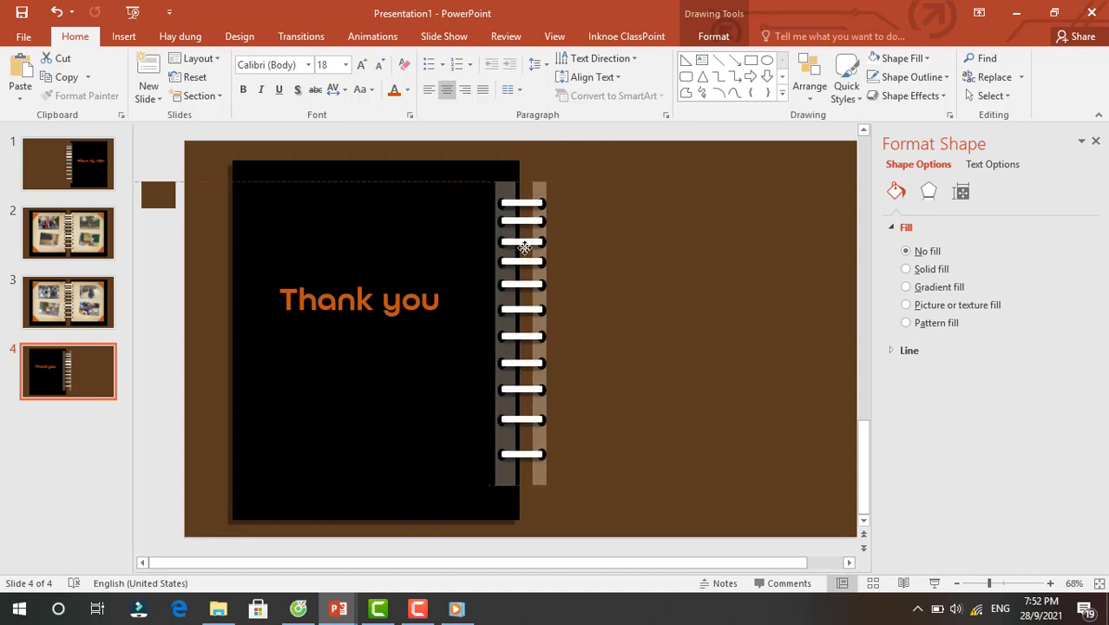
{"action": "right_click", "coordinate": [541, 194]}
{"action": "mouse_move", "coordinate": [590, 289]}
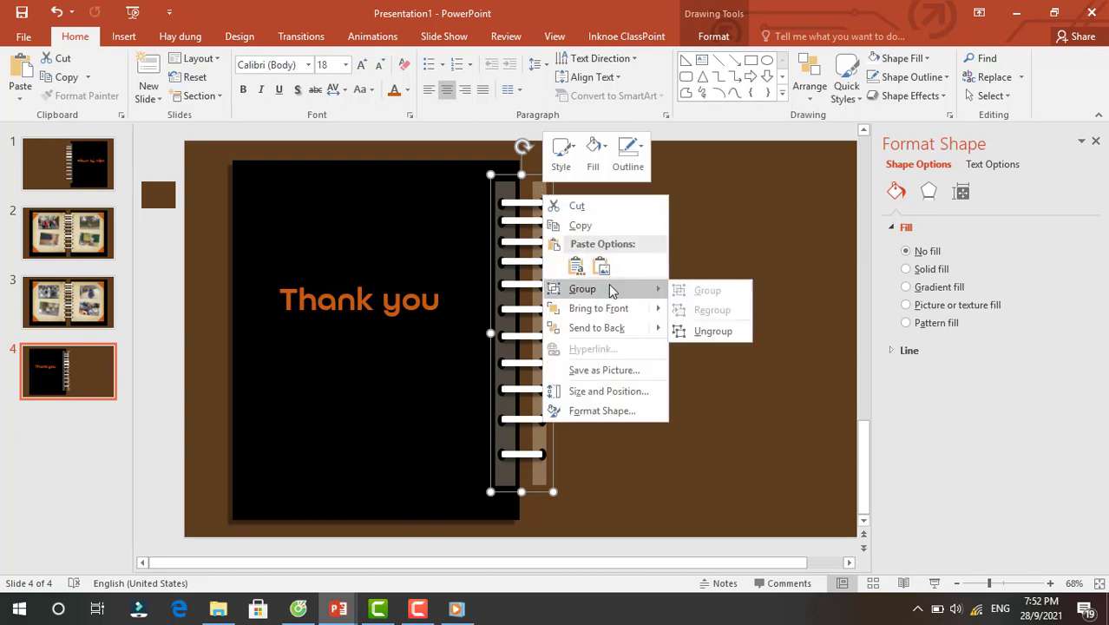
{"action": "left_click", "coordinate": [732, 329]}
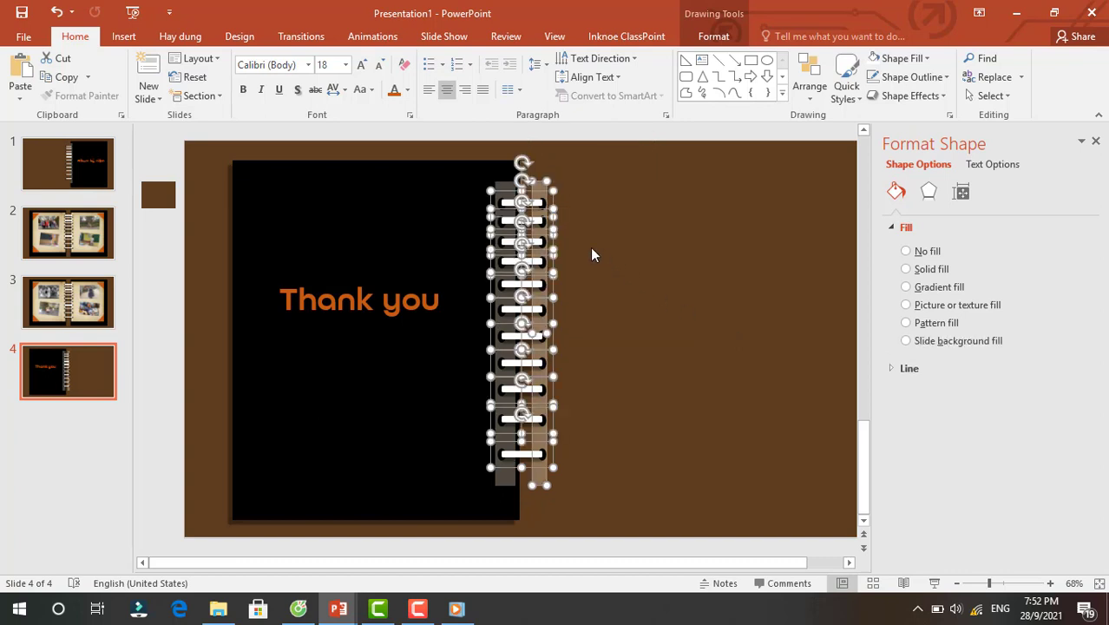
{"action": "key", "text": "Escape"}
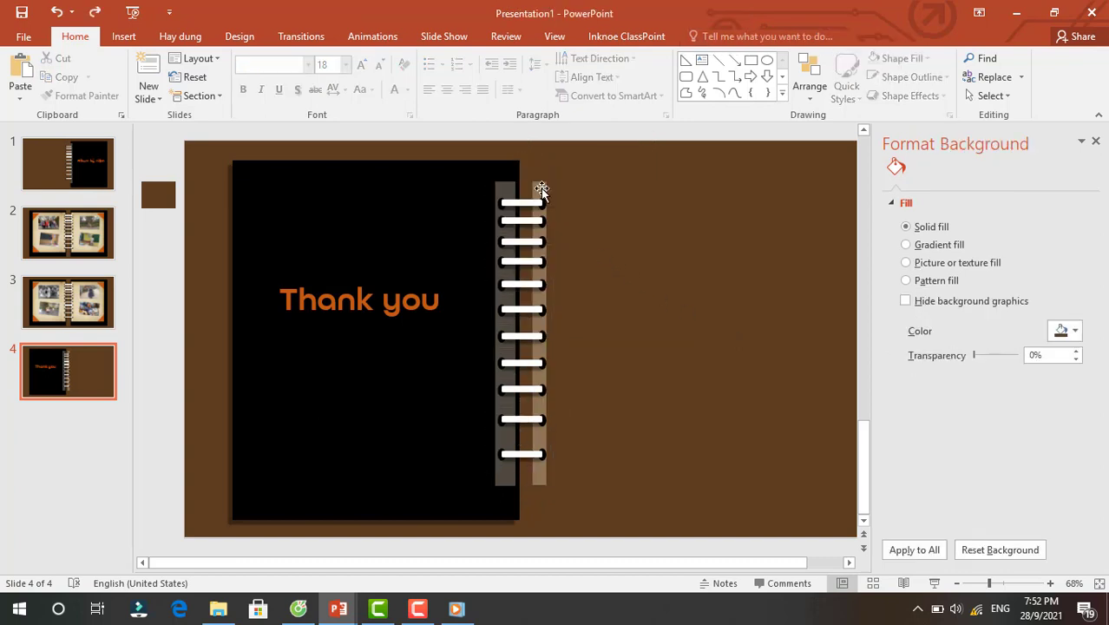
Cut the light-brown strip beside the spiral rings and return to slide 1.
{"action": "left_click", "coordinate": [540, 188]}
{"action": "right_click", "coordinate": [542, 188]}
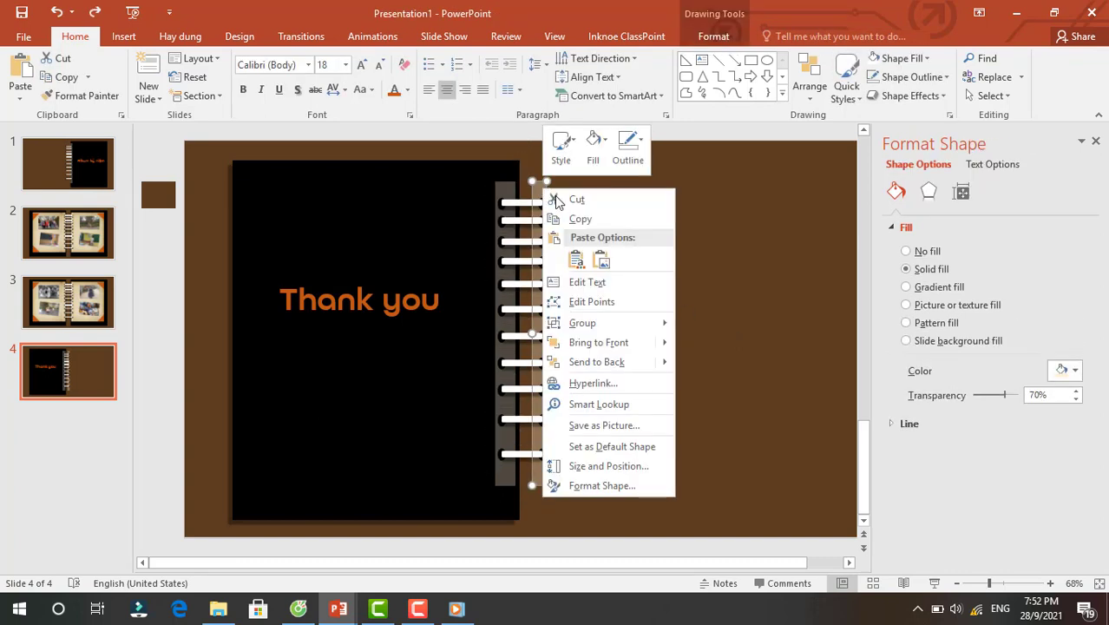
{"action": "left_click", "coordinate": [576, 201]}
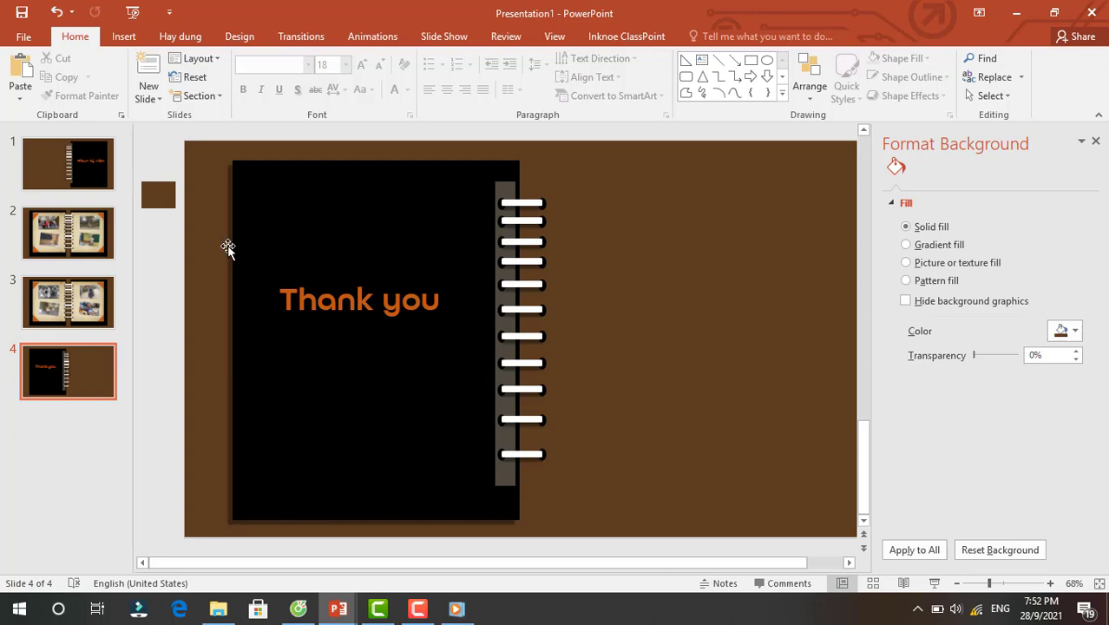
{"action": "left_click", "coordinate": [57, 169]}
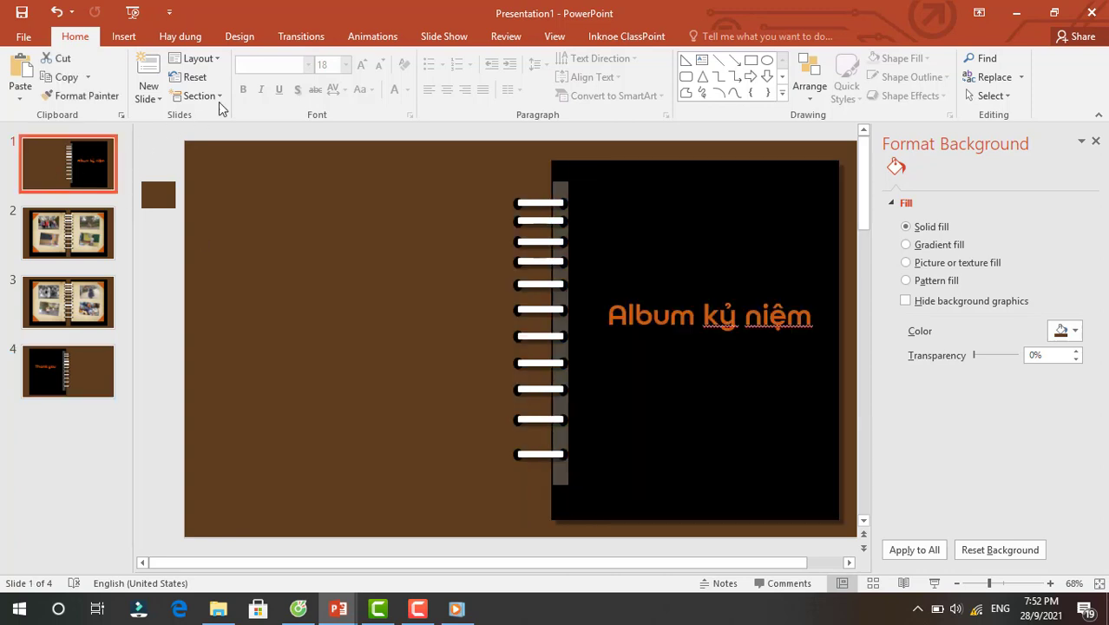
Apply Page Curl to slide 1, advancing automatically after 00:03.00 instead of on click.
{"action": "left_click", "coordinate": [315, 41]}
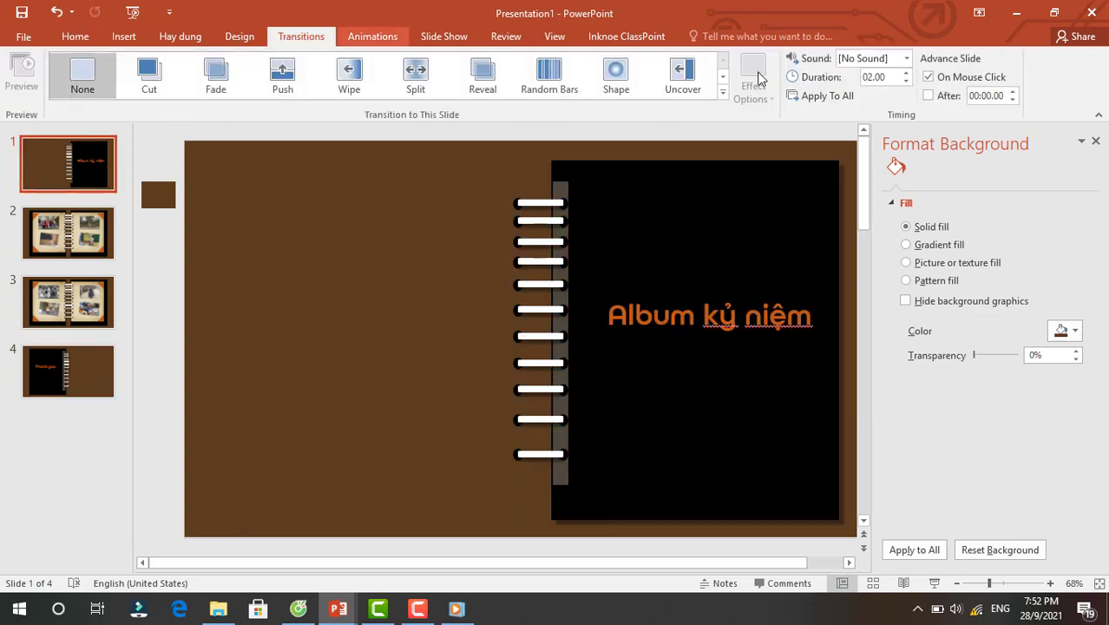
{"action": "left_click", "coordinate": [721, 94]}
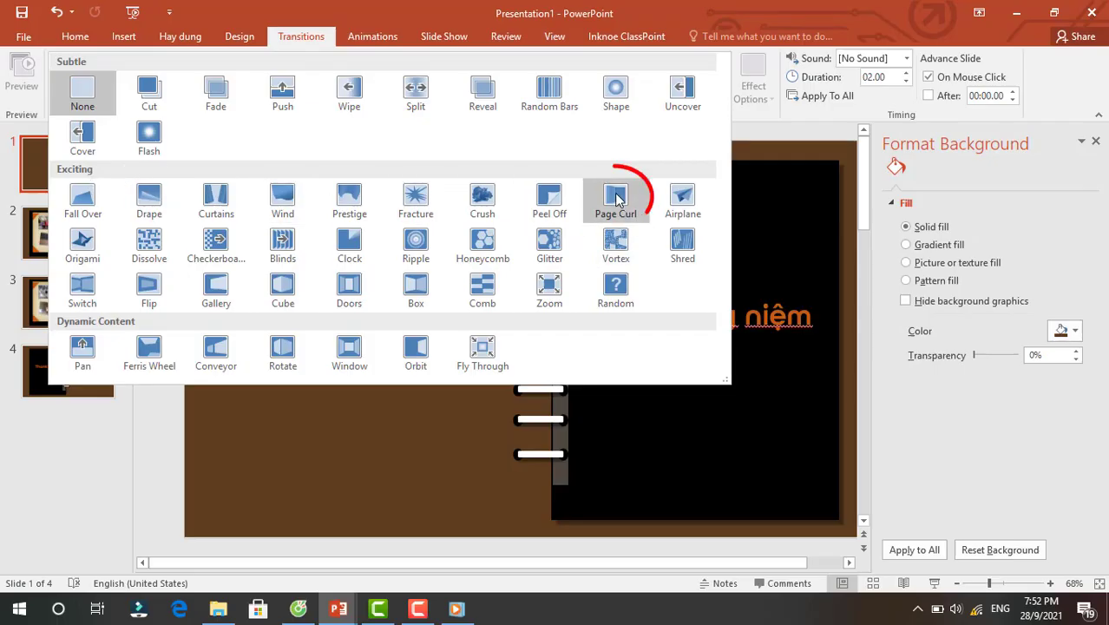
{"action": "left_click", "coordinate": [615, 200]}
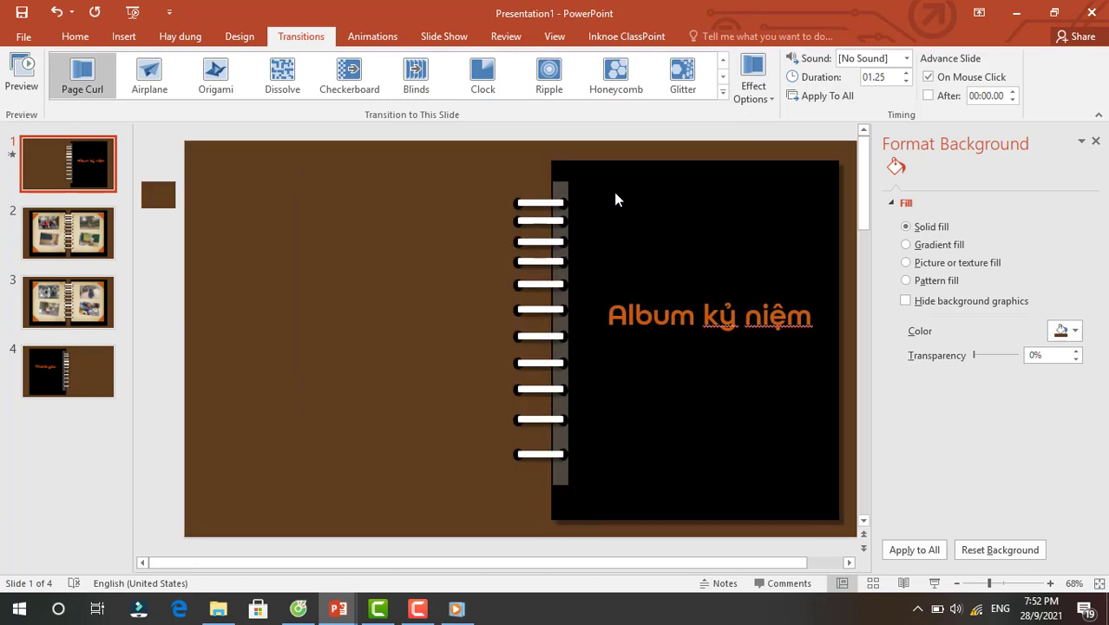
{"action": "left_click", "coordinate": [928, 77]}
{"action": "type", "text": "3"}
{"action": "left_click", "coordinate": [64, 236]}
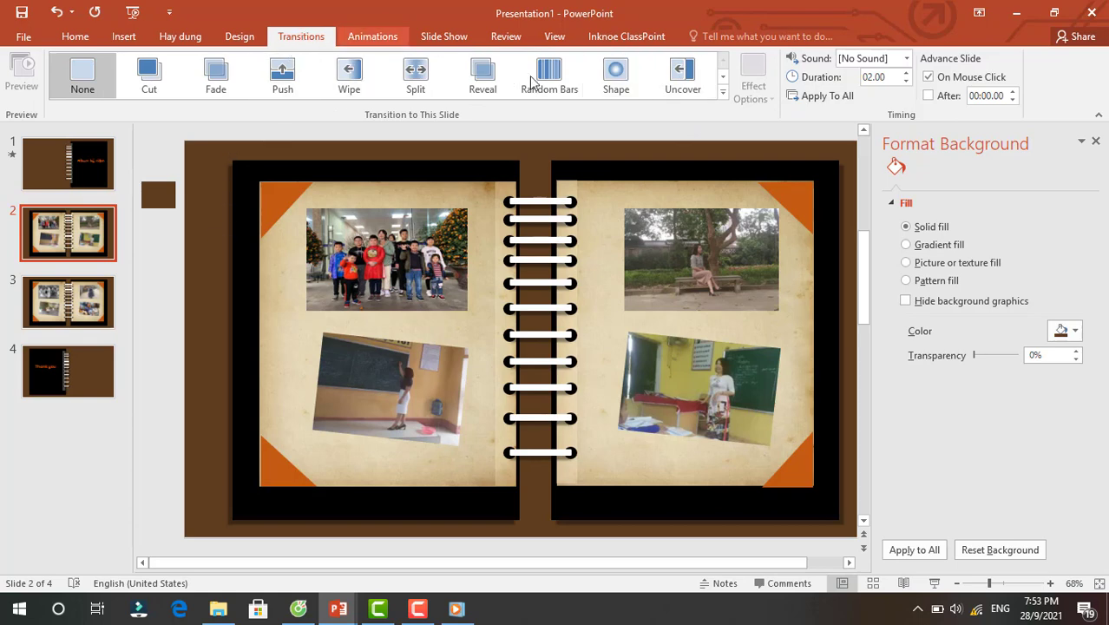
Give slides 2 and 3 the Page Curl transition with timed auto-advance instead of mouse click.
{"action": "left_click", "coordinate": [719, 96]}
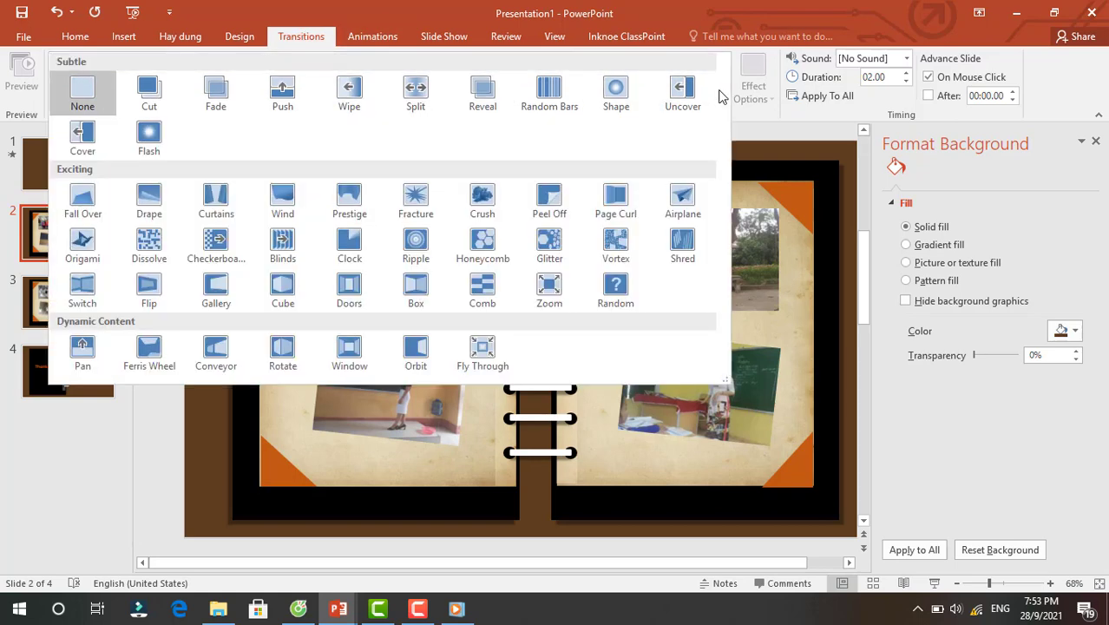
{"action": "left_click", "coordinate": [619, 201]}
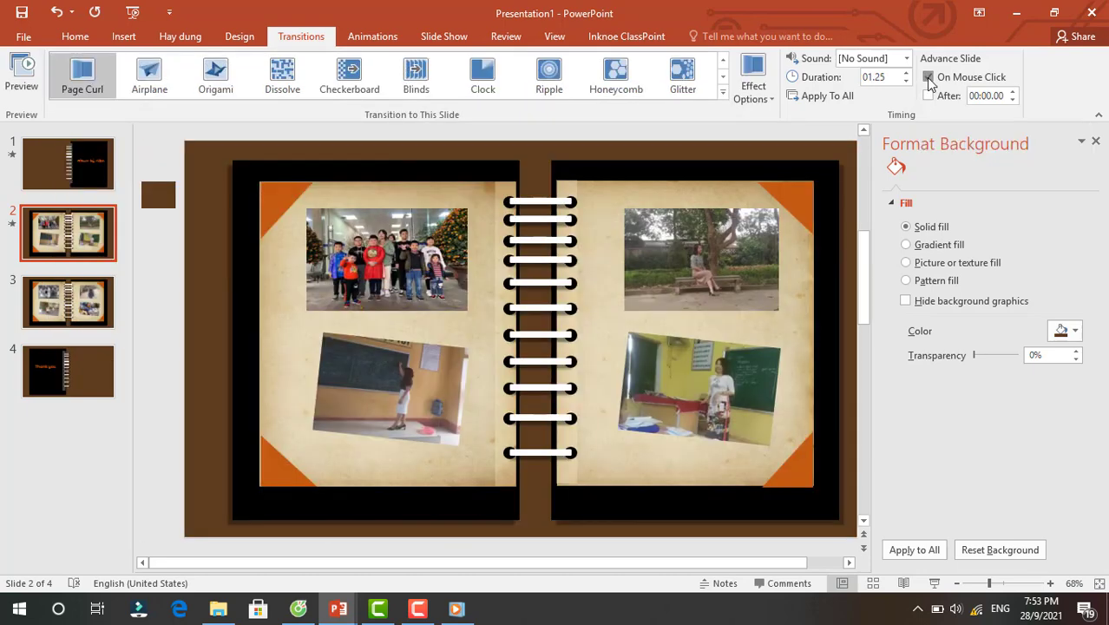
{"action": "left_click", "coordinate": [1012, 90]}
{"action": "left_click", "coordinate": [1012, 90]}
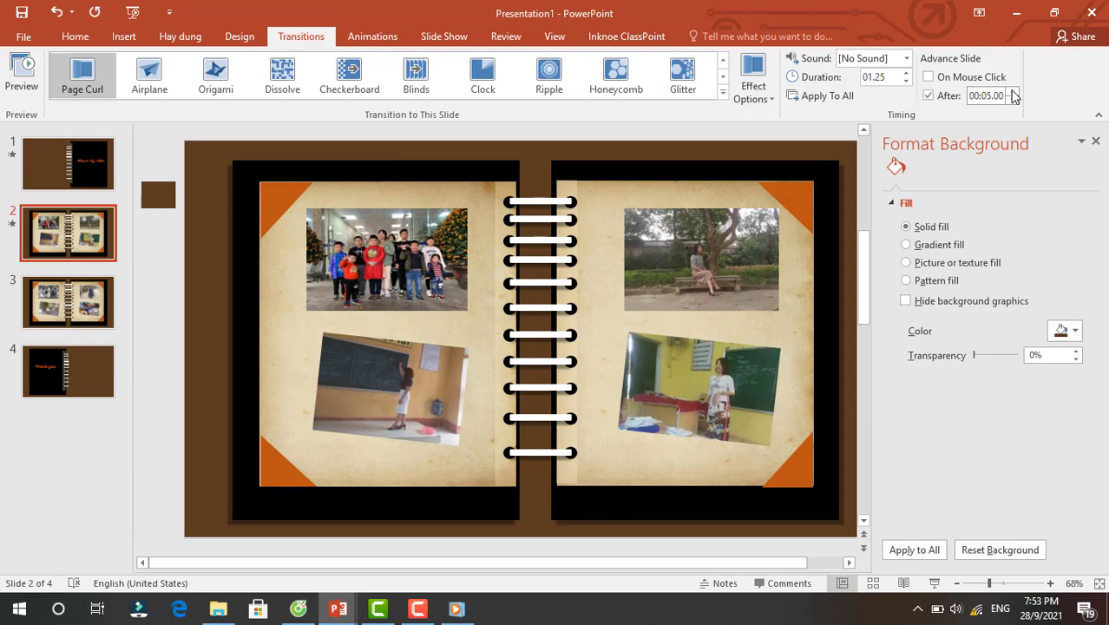
{"action": "left_click", "coordinate": [94, 311]}
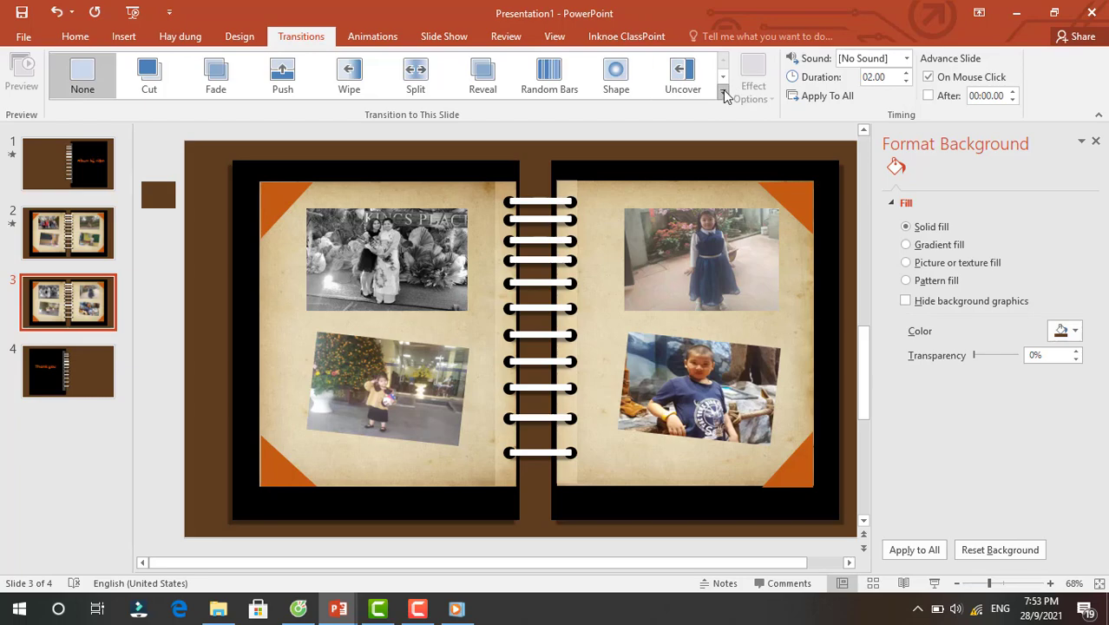
{"action": "left_click", "coordinate": [723, 92]}
{"action": "left_click", "coordinate": [619, 203]}
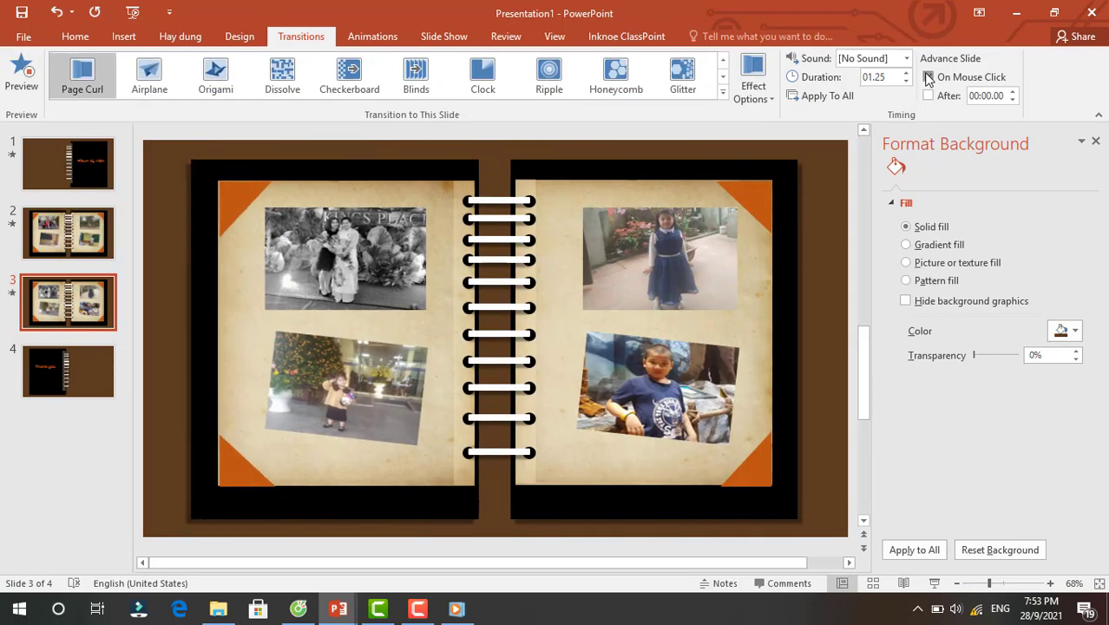
{"action": "left_click", "coordinate": [928, 77]}
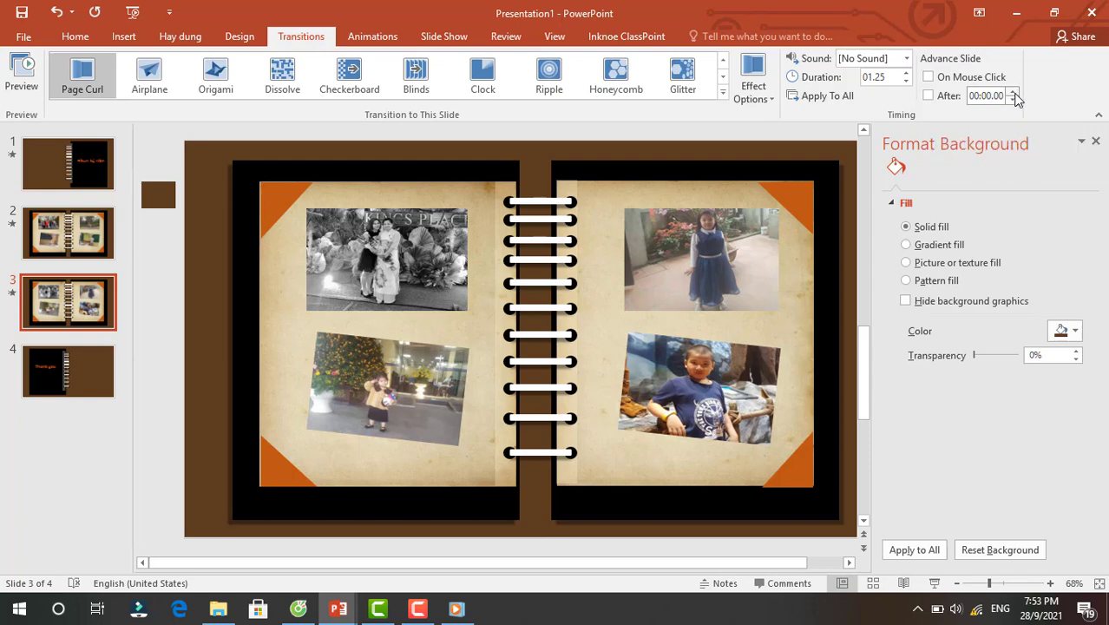
Give the Thank you slide Page Curl, auto-advancing after 00:05.00, then return to slide 1.
{"action": "left_click", "coordinate": [83, 366]}
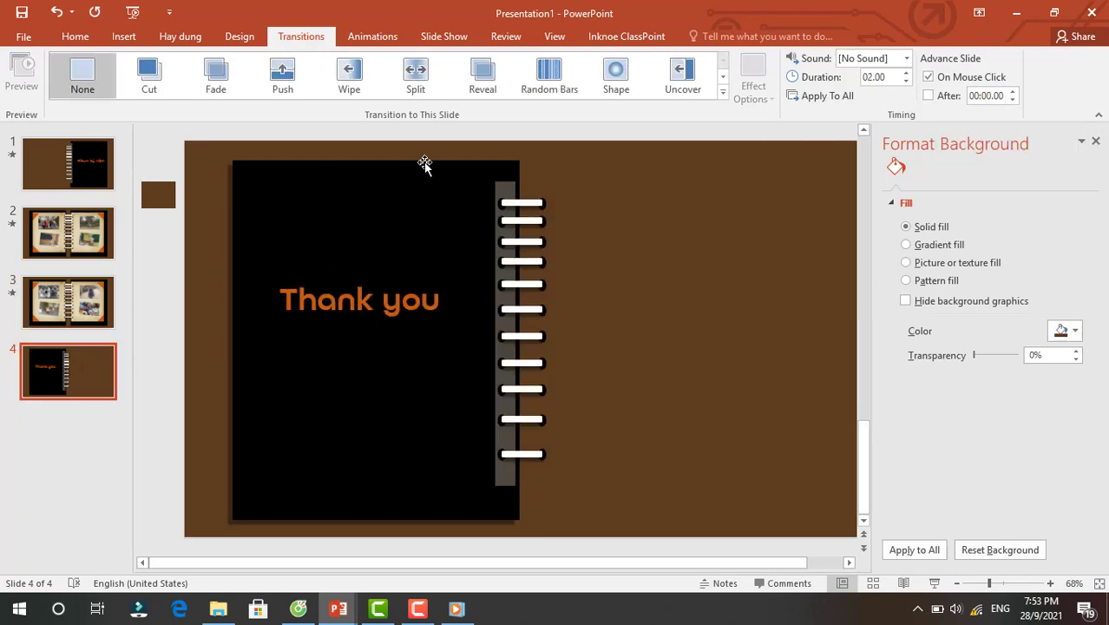
{"action": "left_click", "coordinate": [721, 94]}
{"action": "key", "text": "Escape"}
{"action": "left_click", "coordinate": [611, 213]}
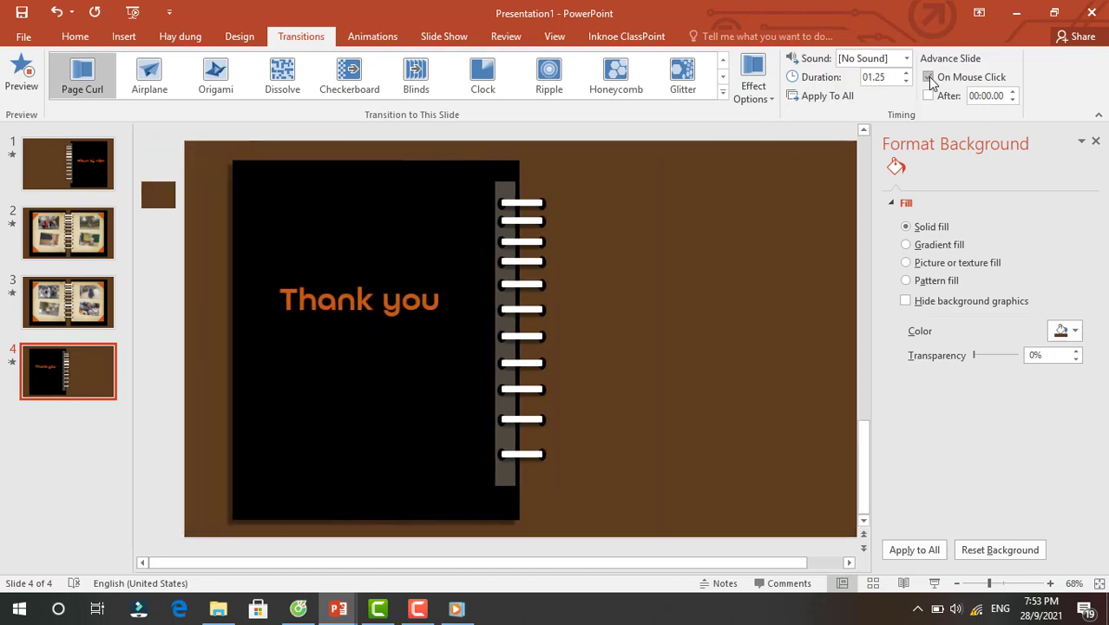
{"action": "left_click", "coordinate": [929, 78]}
{"action": "type", "text": "5"}
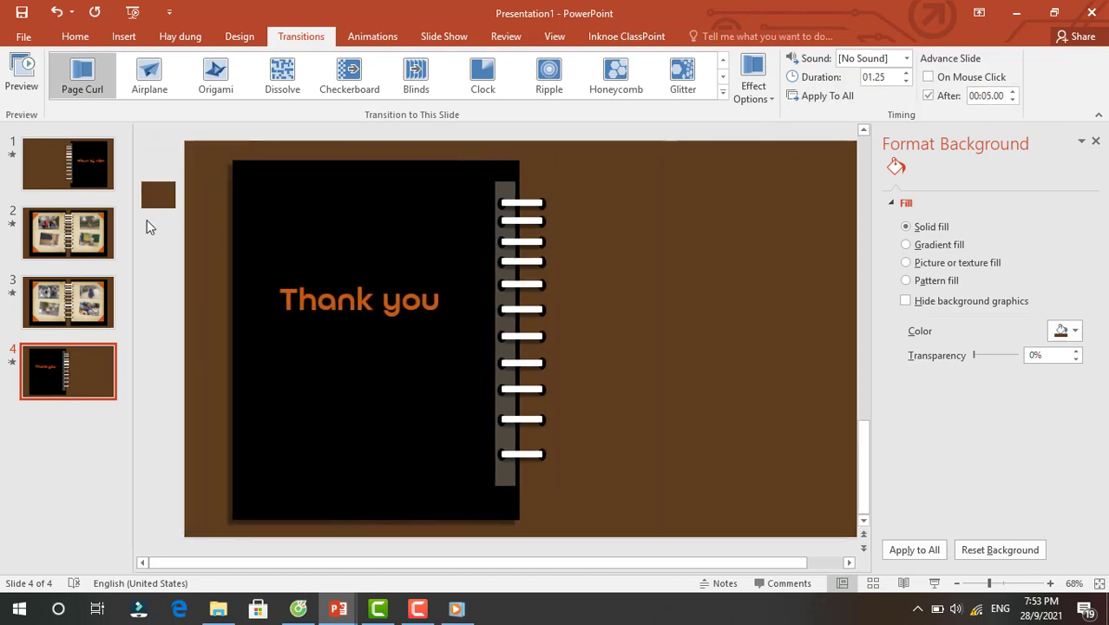
{"action": "left_click", "coordinate": [37, 170]}
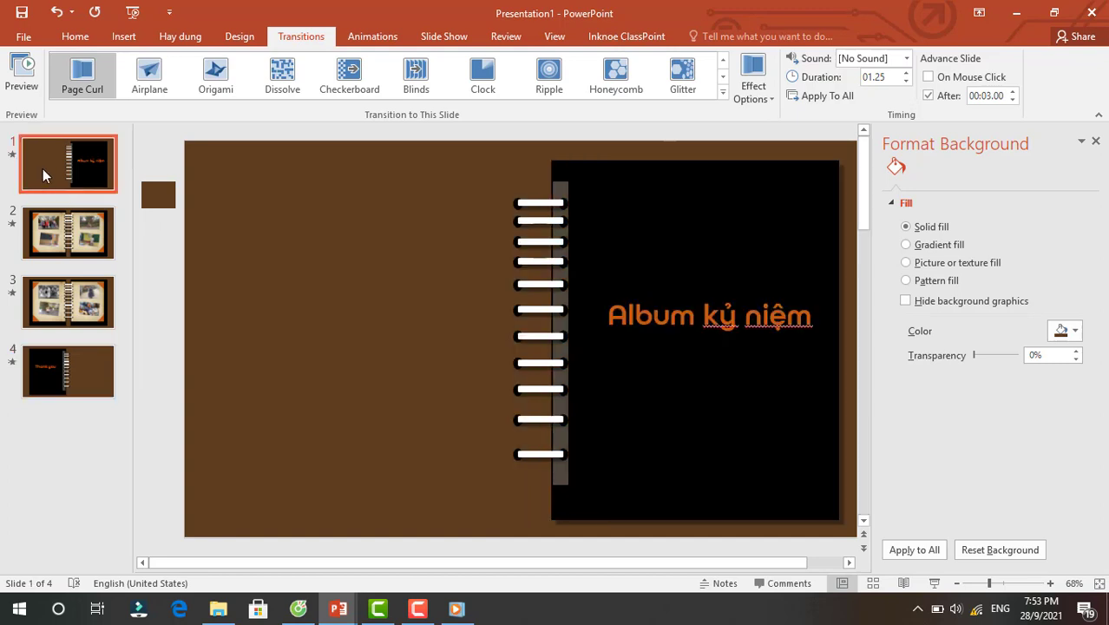
Insert the Hope You song from the PC and move its icon to the top-left corner.
{"action": "left_click", "coordinate": [127, 40]}
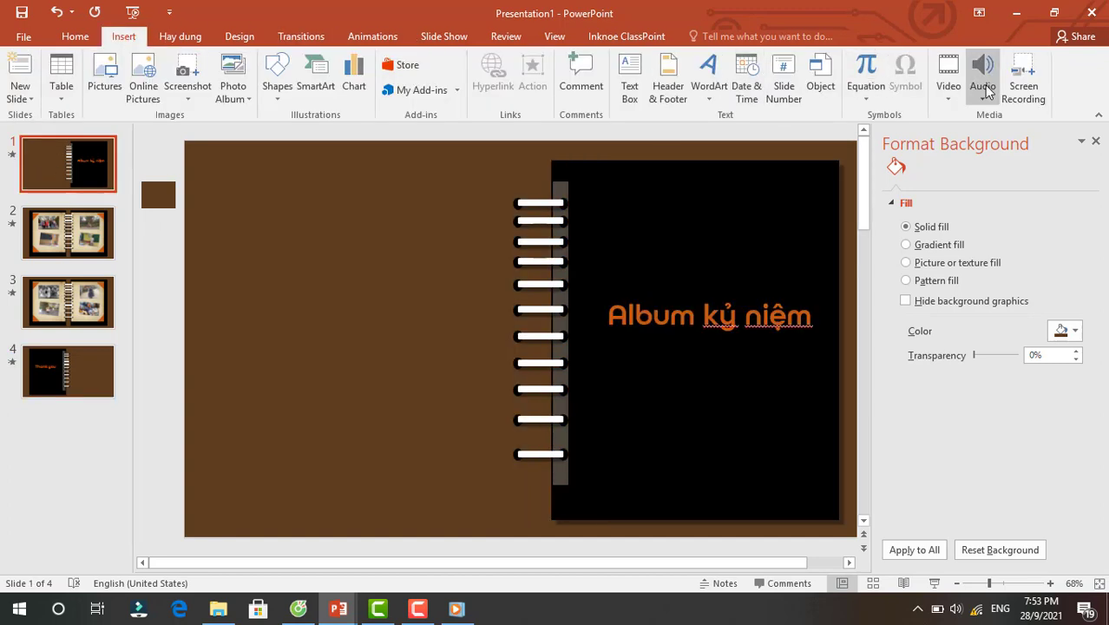
{"action": "left_click", "coordinate": [983, 89]}
{"action": "left_click", "coordinate": [1013, 120]}
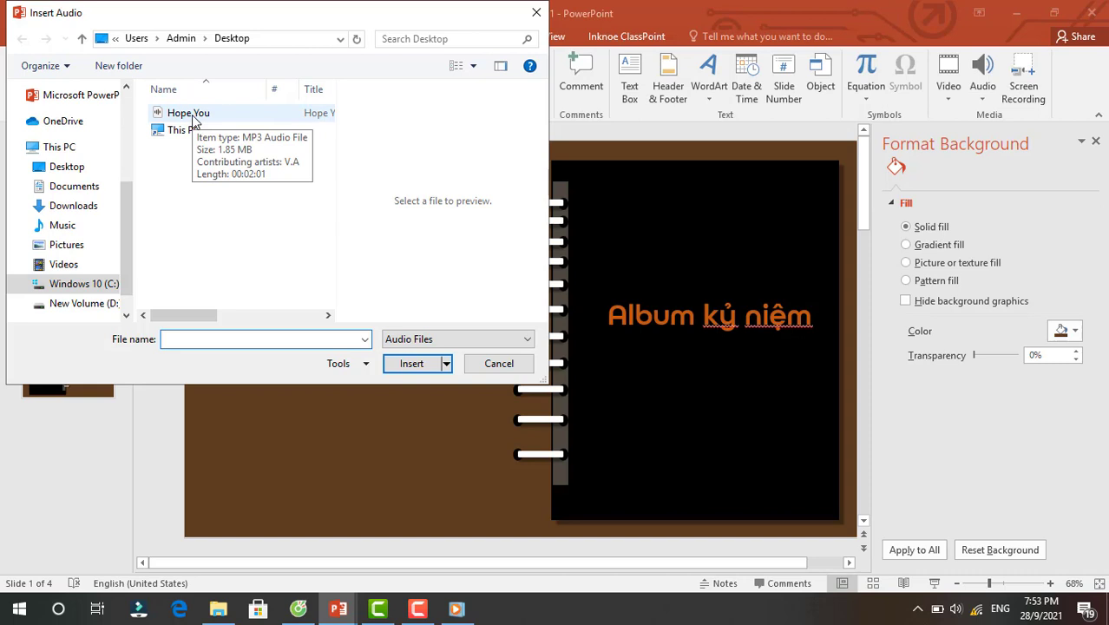
{"action": "left_click", "coordinate": [193, 120]}
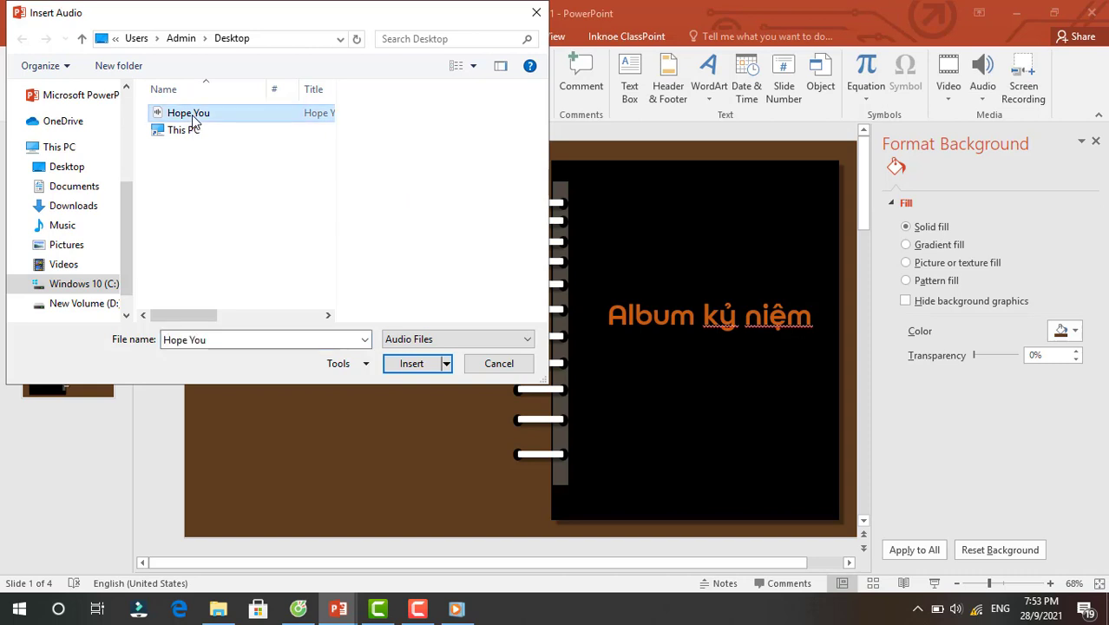
{"action": "left_click", "coordinate": [408, 364]}
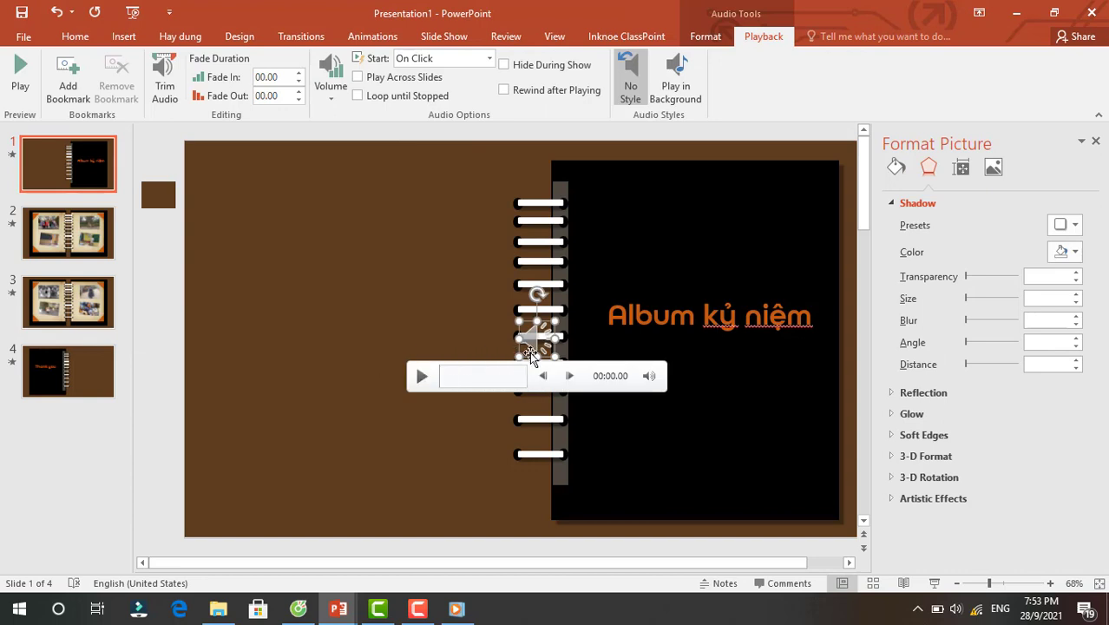
{"action": "left_click_drag", "start_coordinate": [535, 343], "coordinate": [153, 167]}
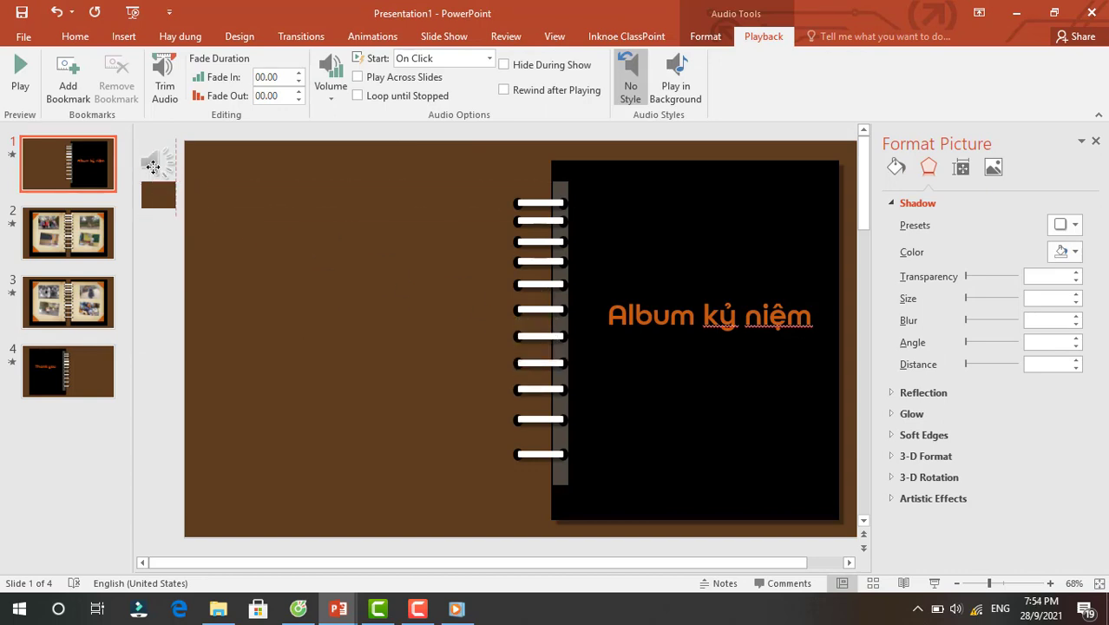
Set the music to start automatically and play in background, then start the slide show.
{"action": "left_click", "coordinate": [150, 280]}
{"action": "left_click", "coordinate": [151, 158]}
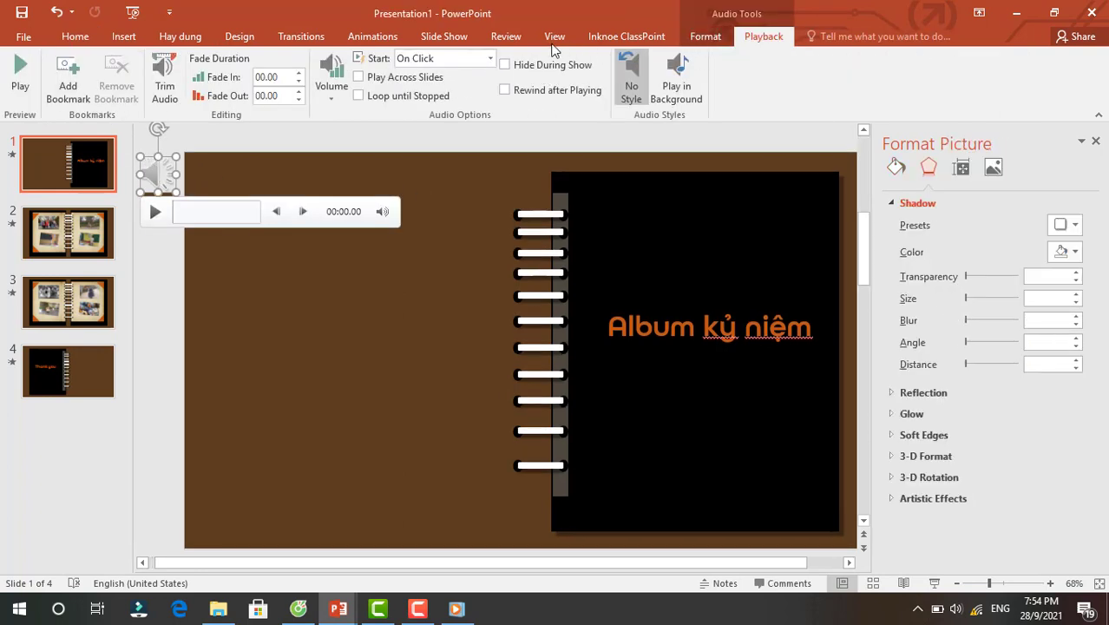
{"action": "left_click", "coordinate": [489, 59]}
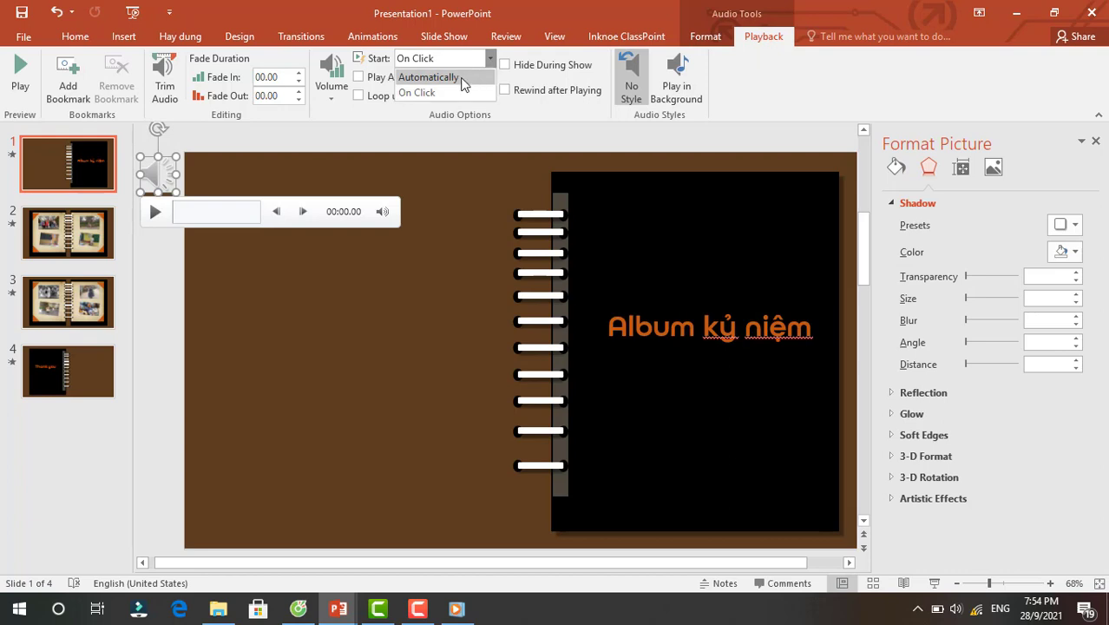
{"action": "left_click", "coordinate": [462, 78]}
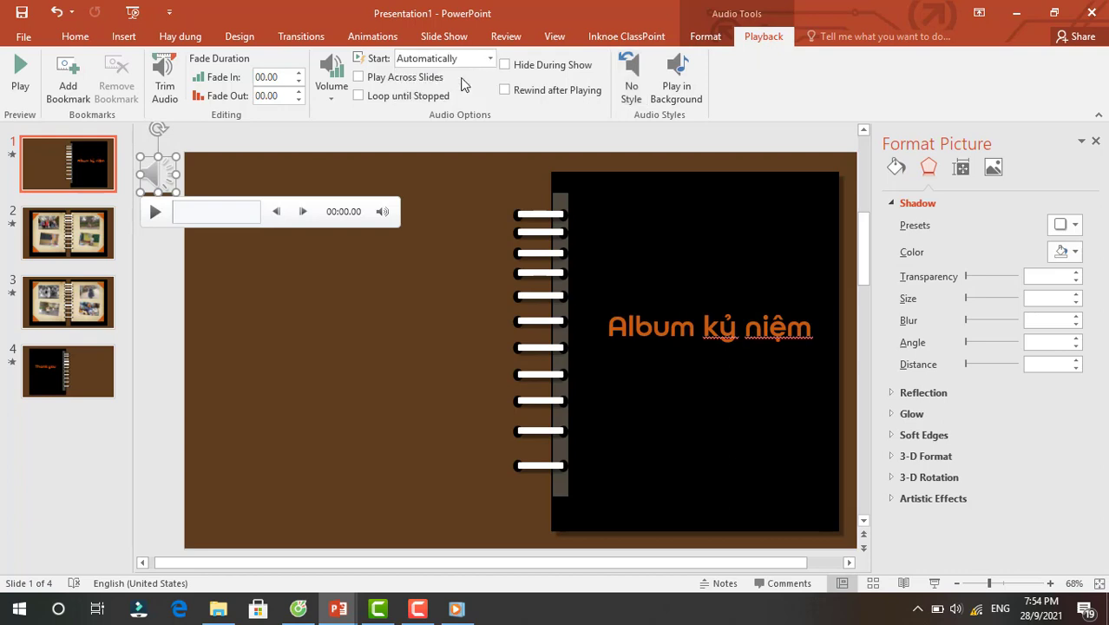
{"action": "left_click", "coordinate": [685, 98]}
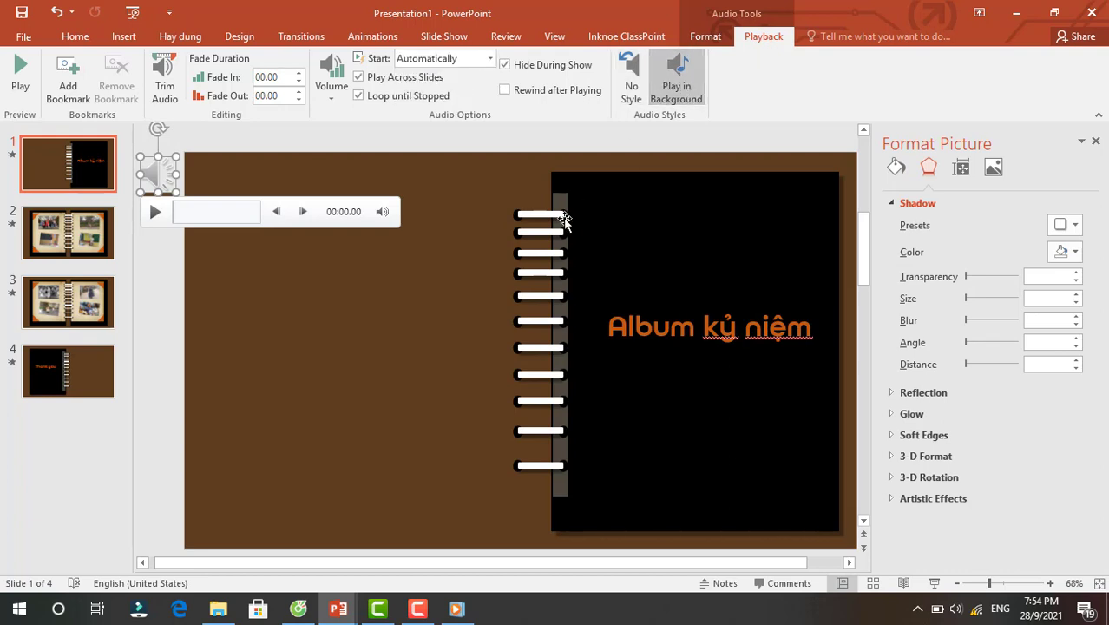
{"action": "left_click", "coordinate": [934, 583]}
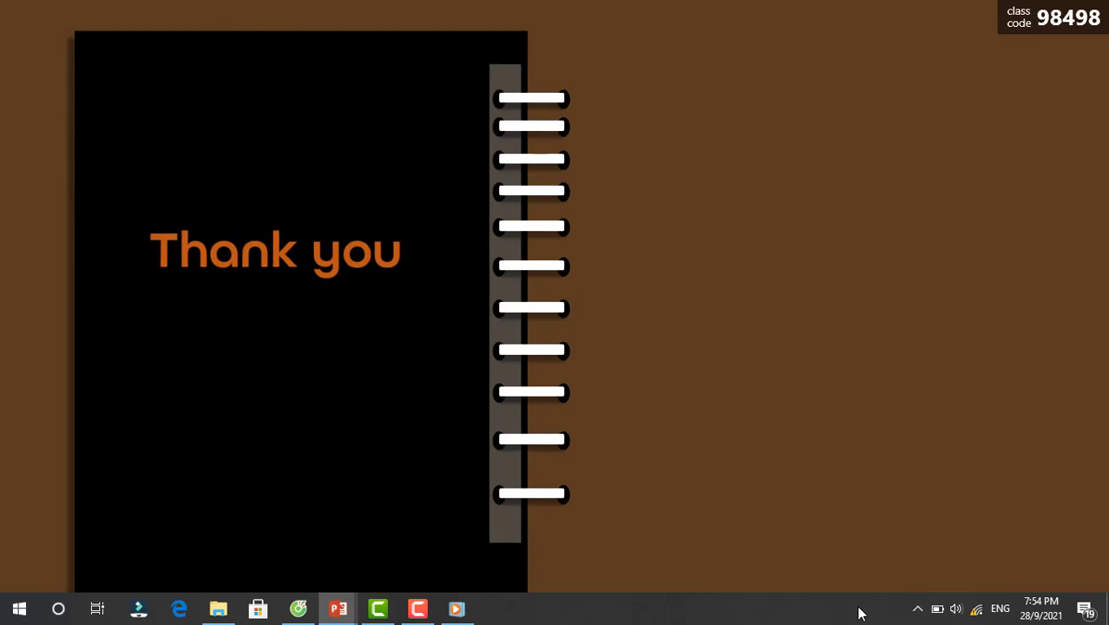
Let the show run to the Thank you slide, then end it and return to Normal view.
{"action": "right_click", "coordinate": [674, 616]}
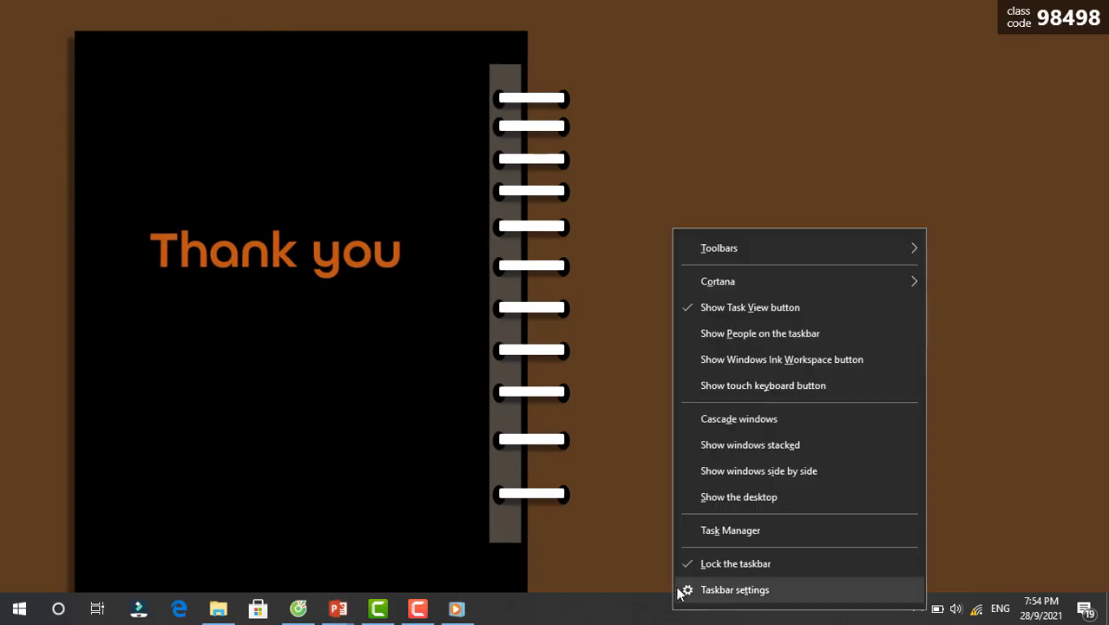
{"action": "left_click", "coordinate": [607, 608]}
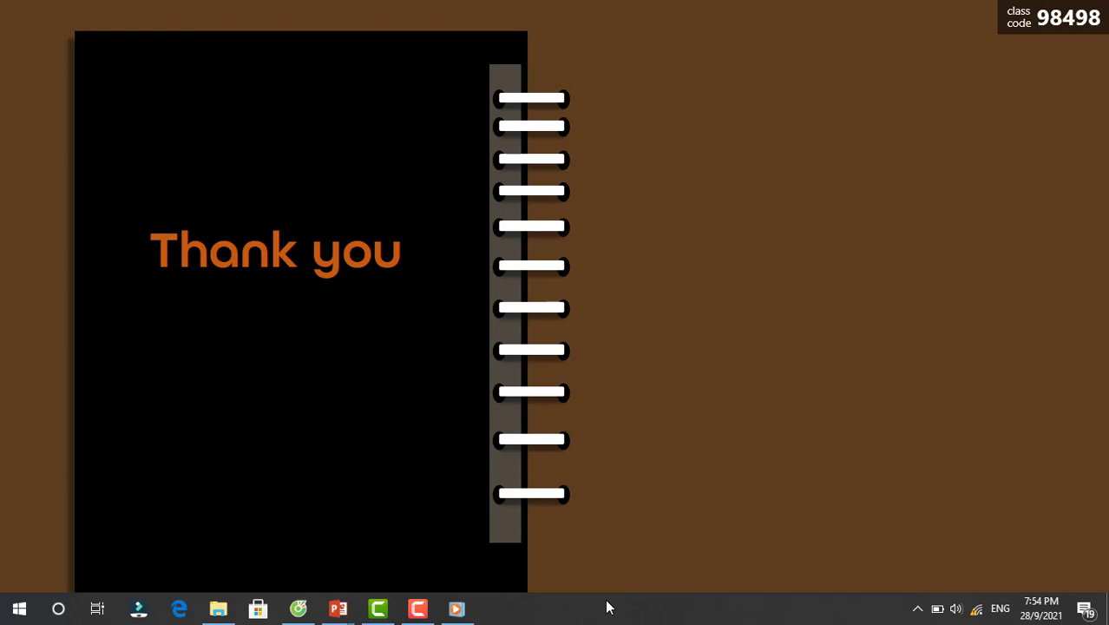
{"action": "left_click", "coordinate": [617, 563]}
{"action": "left_click", "coordinate": [617, 563]}
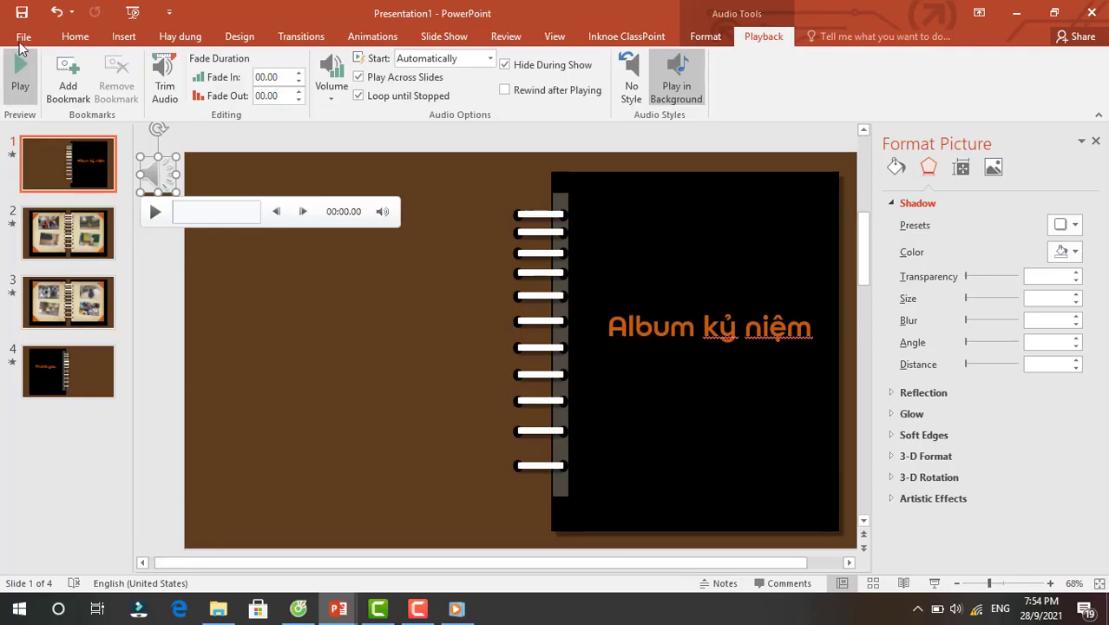
Export the album as a Presentation Quality video named 'video album anh' to the Desktop.
{"action": "left_click", "coordinate": [173, 277]}
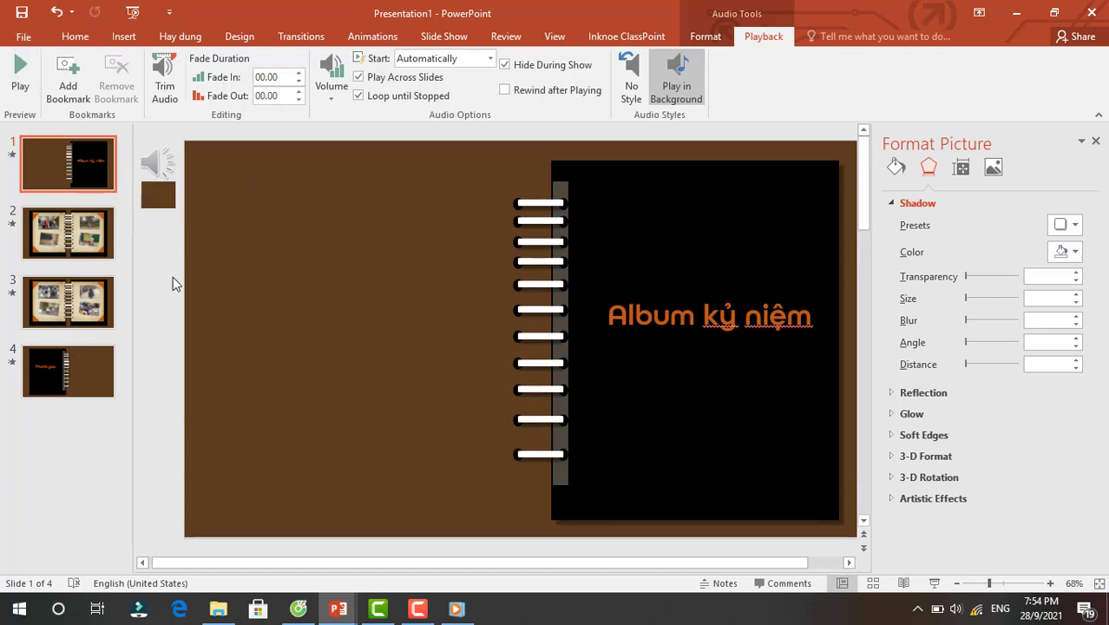
{"action": "left_click", "coordinate": [24, 38]}
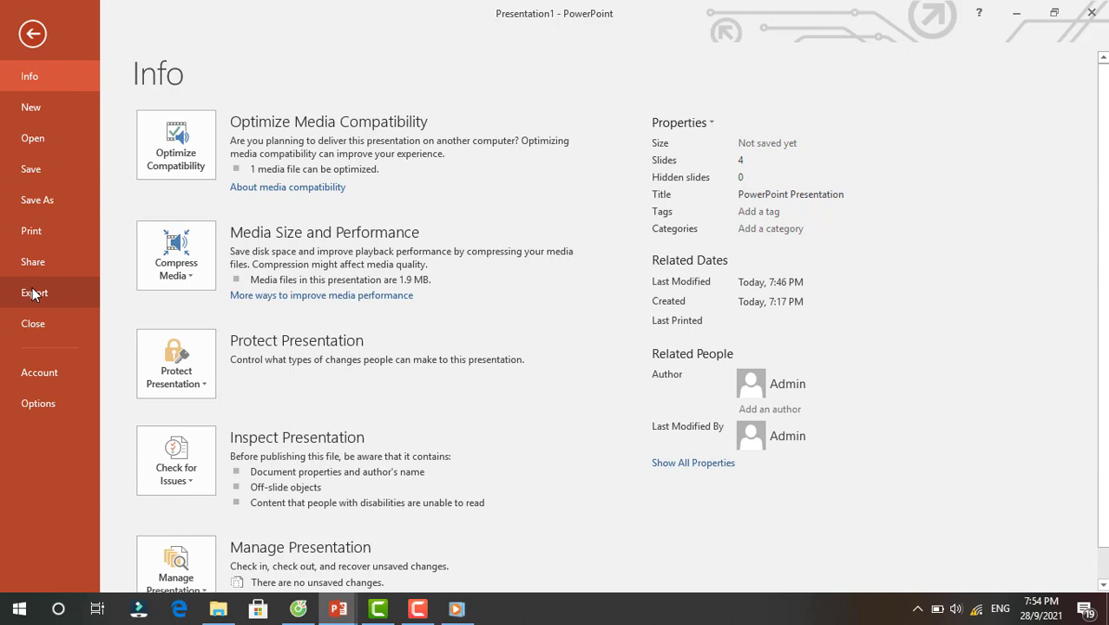
{"action": "left_click", "coordinate": [33, 294]}
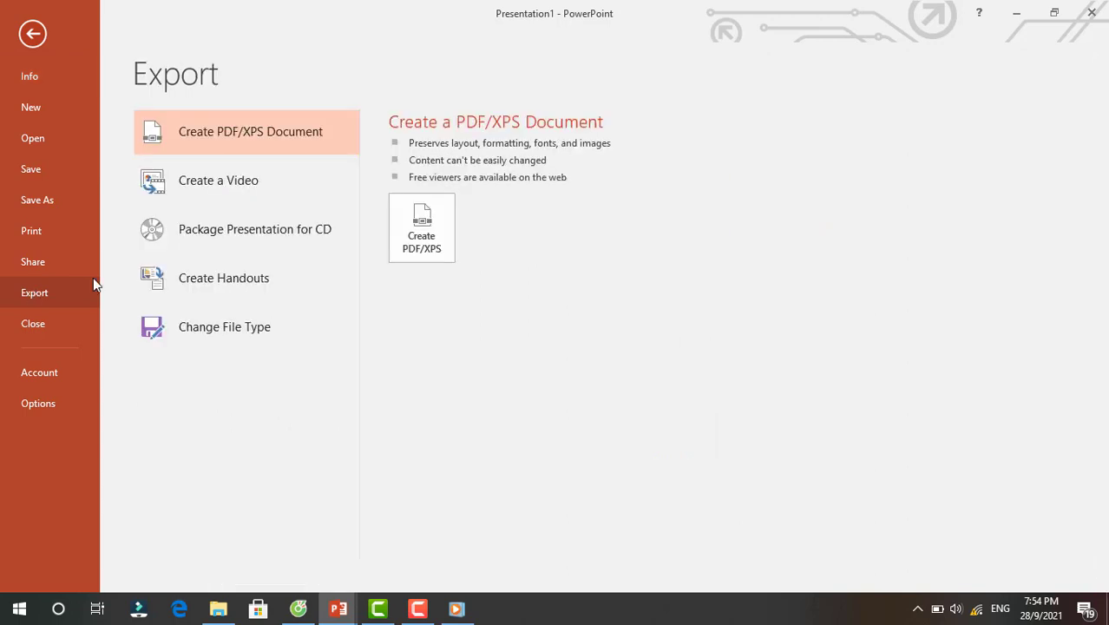
{"action": "left_click", "coordinate": [211, 185]}
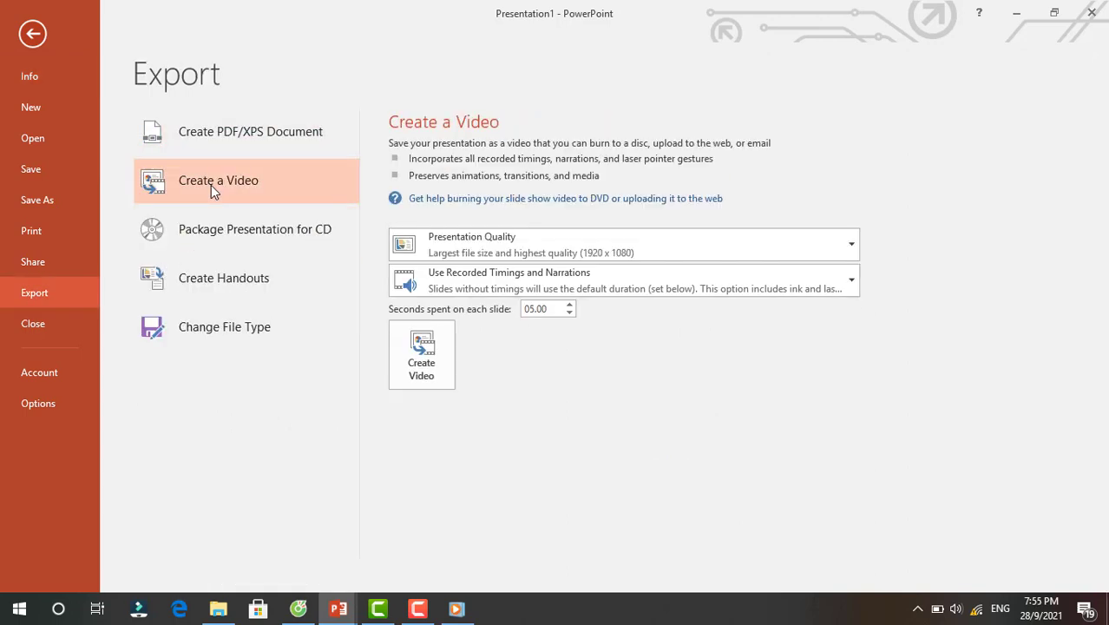
{"action": "left_click", "coordinate": [565, 248]}
{"action": "left_click", "coordinate": [435, 378]}
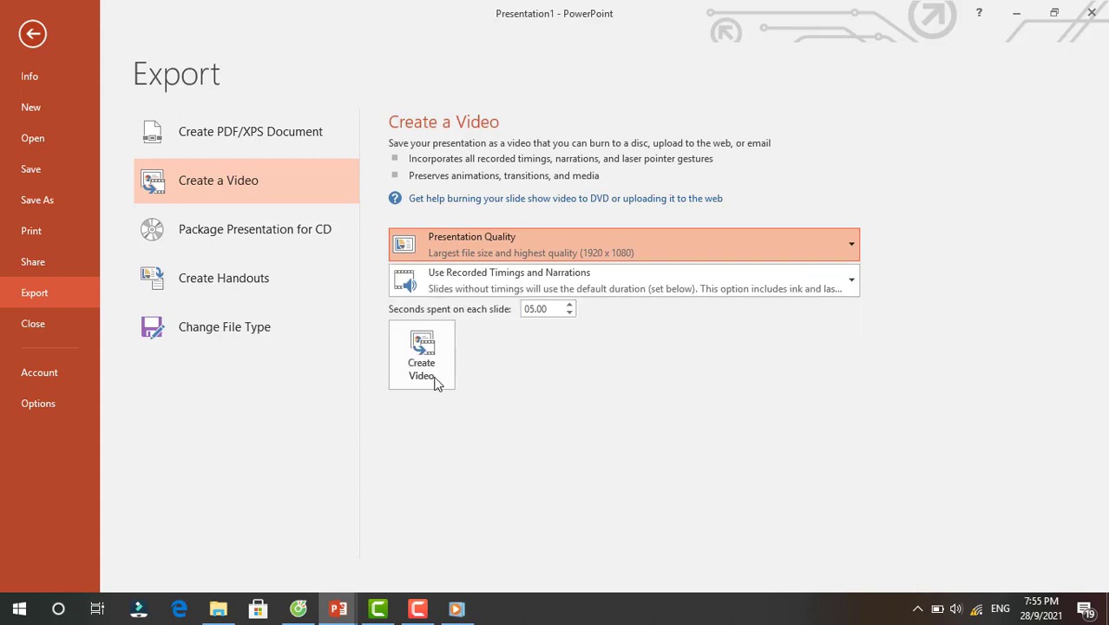
{"action": "left_click", "coordinate": [437, 383]}
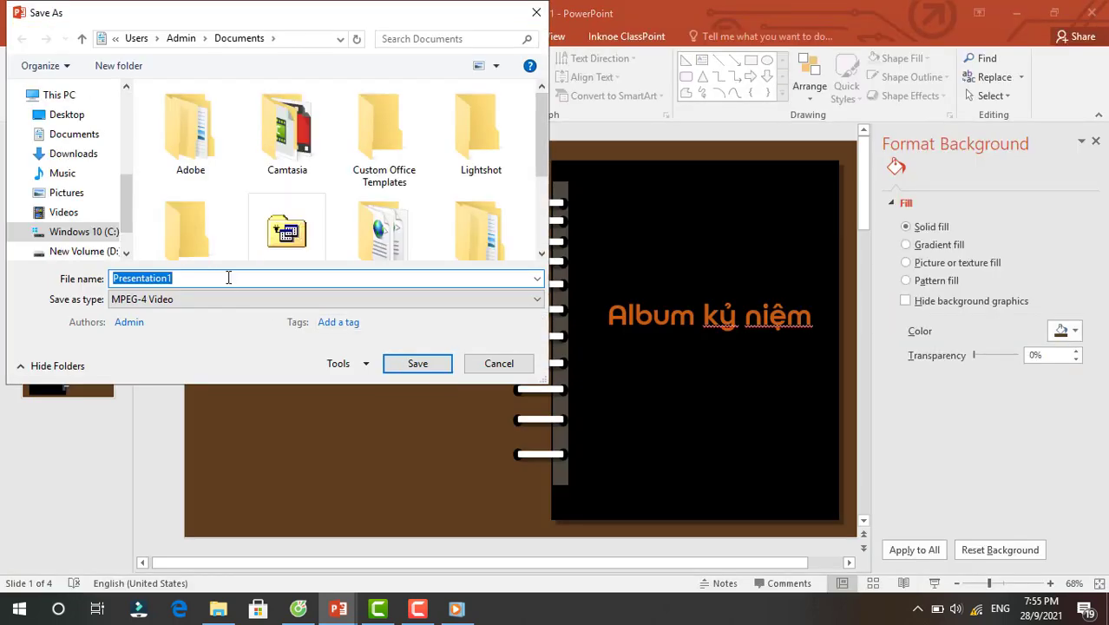
{"action": "type", "text": "vid"}
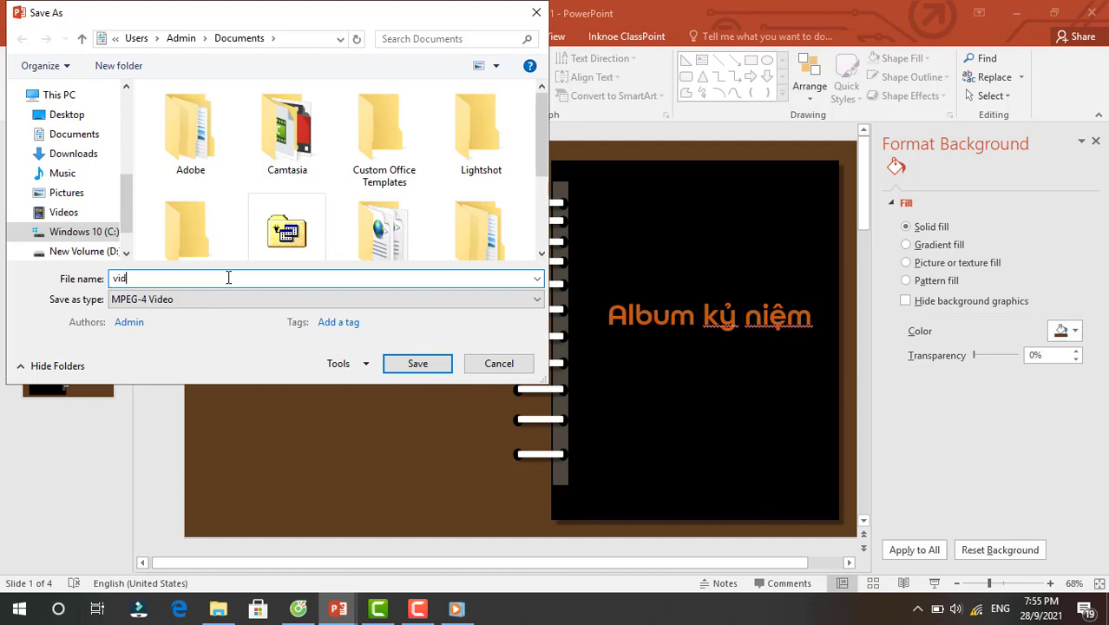
{"action": "type", "text": "eo album anh"}
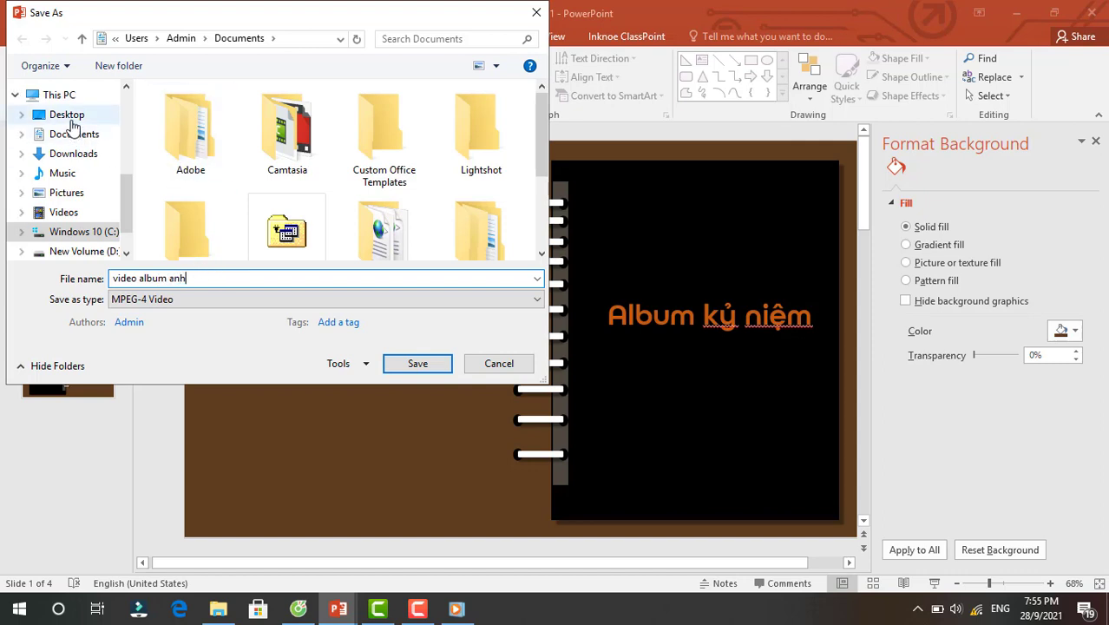
{"action": "left_click", "coordinate": [72, 120]}
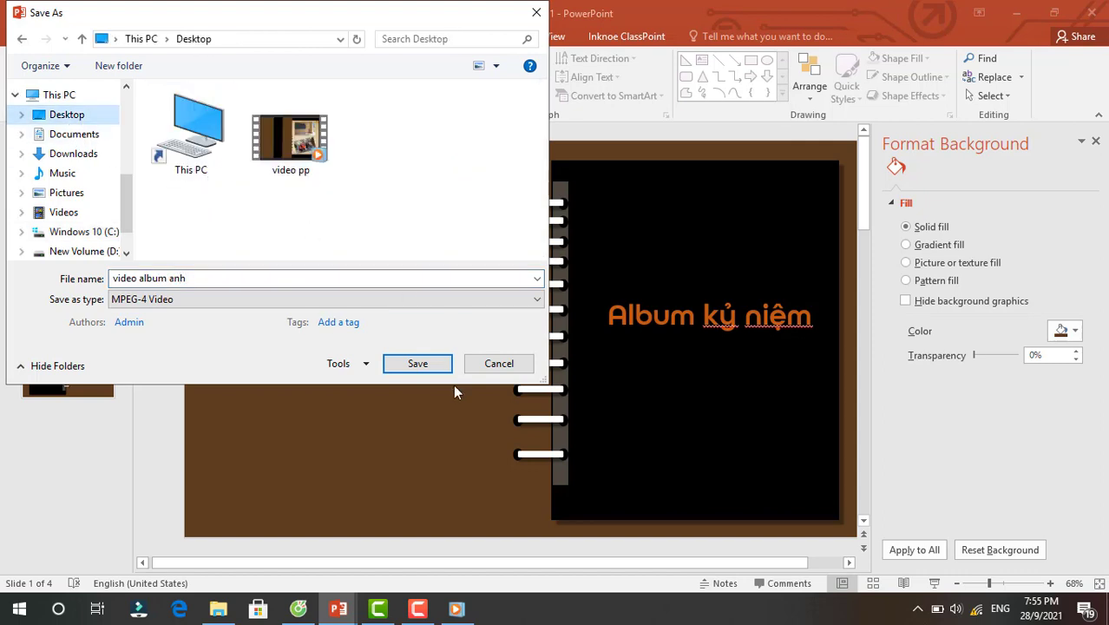
{"action": "left_click", "coordinate": [422, 365]}
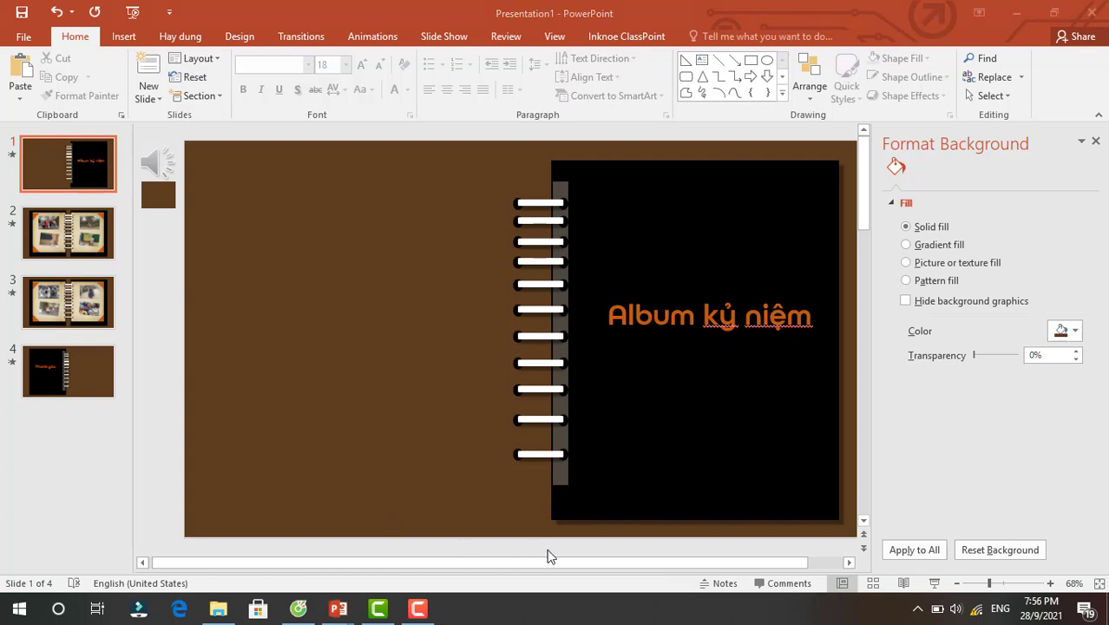
Minimize PowerPoint and open the video album anh file from the desktop.
{"action": "left_click", "coordinate": [1016, 15]}
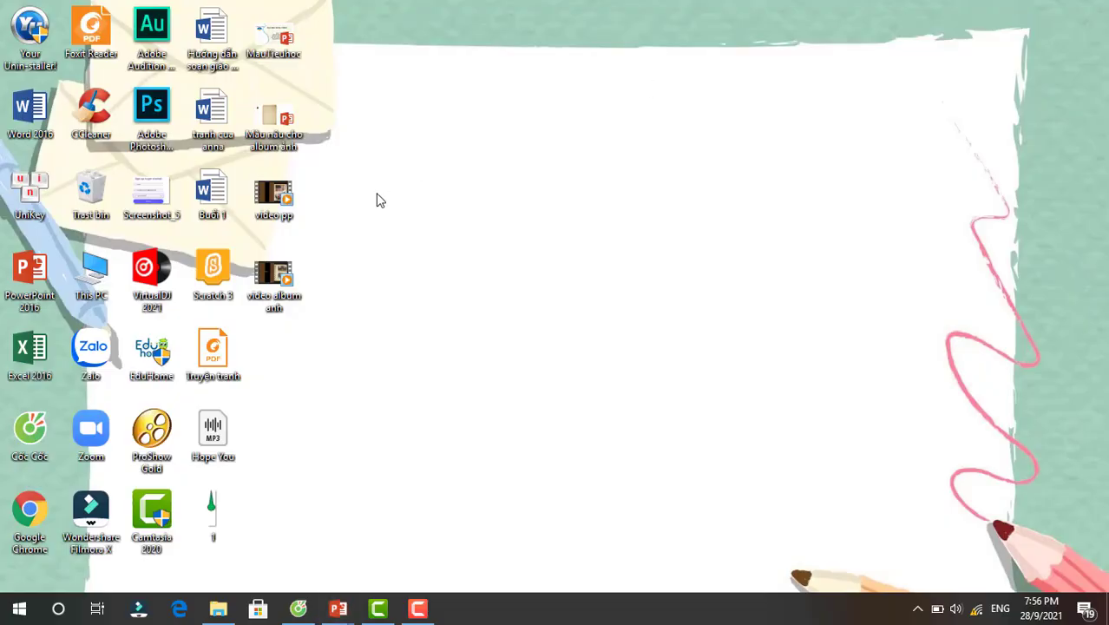
{"action": "left_click", "coordinate": [274, 287]}
{"action": "double_click", "coordinate": [274, 286]}
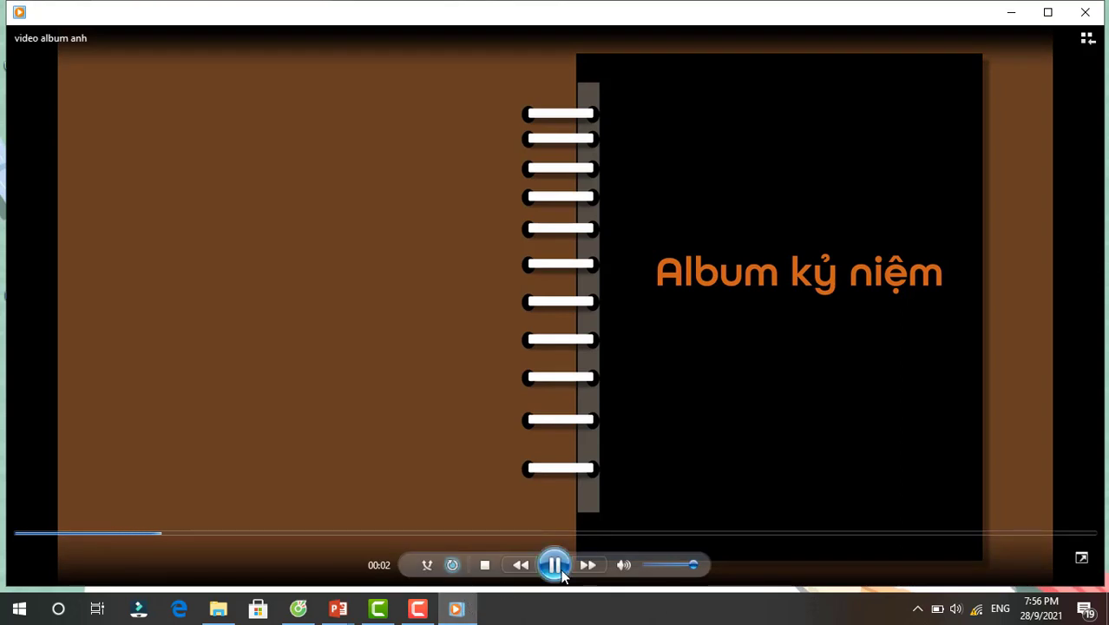
Pause the video album anh playback at 00:03 on the Album kỷ niệm cover.
{"action": "left_click", "coordinate": [559, 573]}
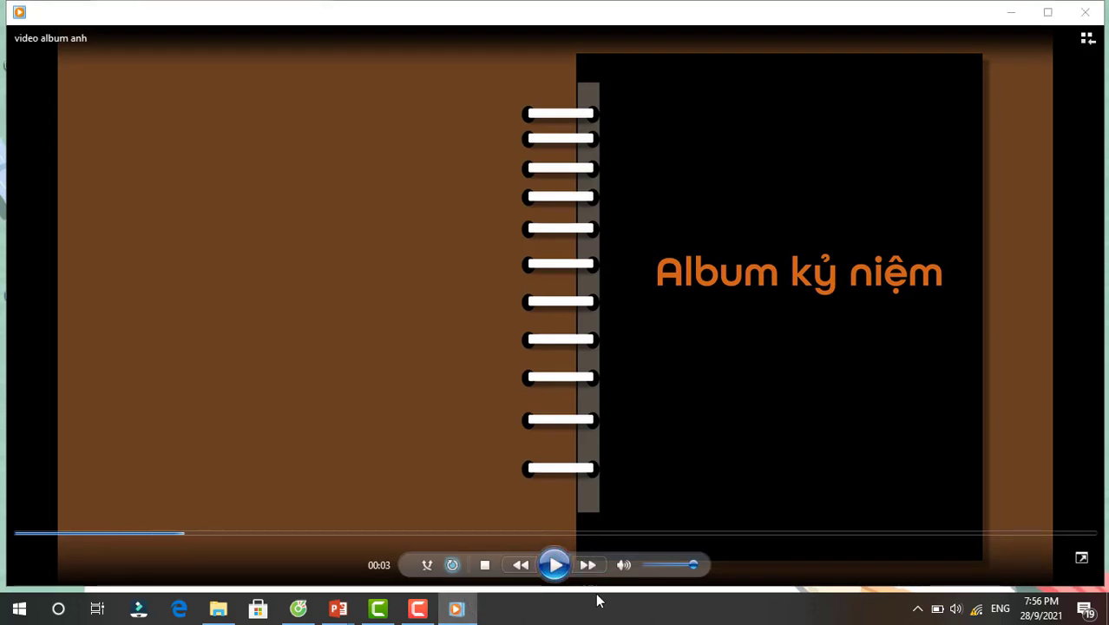